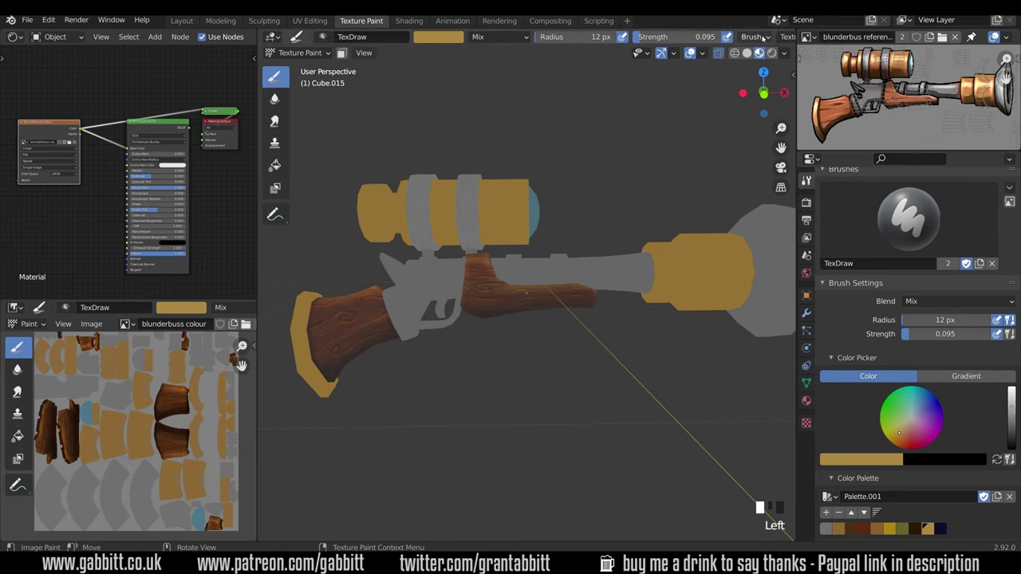
# Sample the brass colour, shift it to reddish brown, and set the paint brush to 41 px radius and 0.219 strength
pyautogui.moveTo(734, 37); pyautogui.dragTo(464, 90, button='middle')
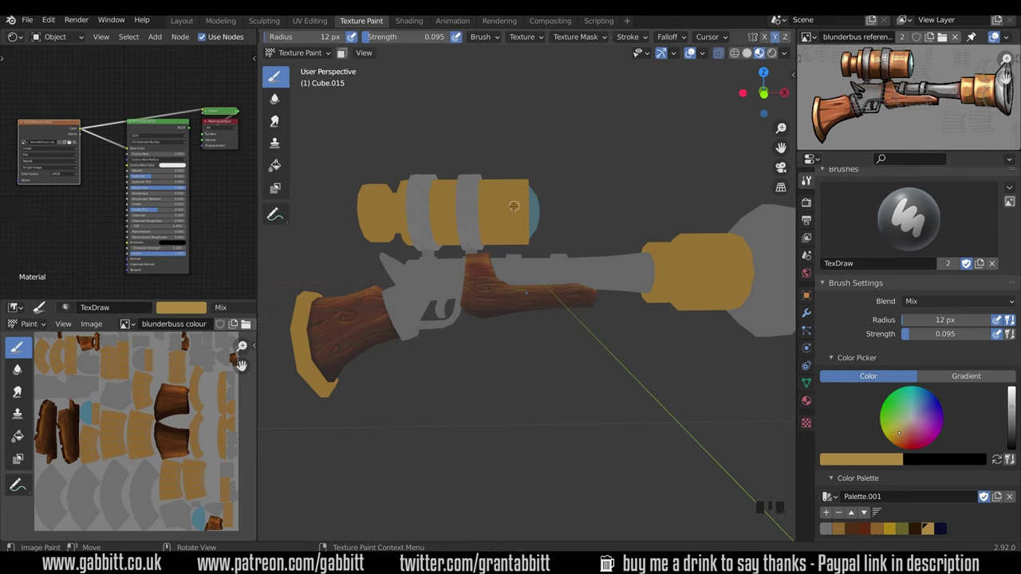
pyautogui.press('s')
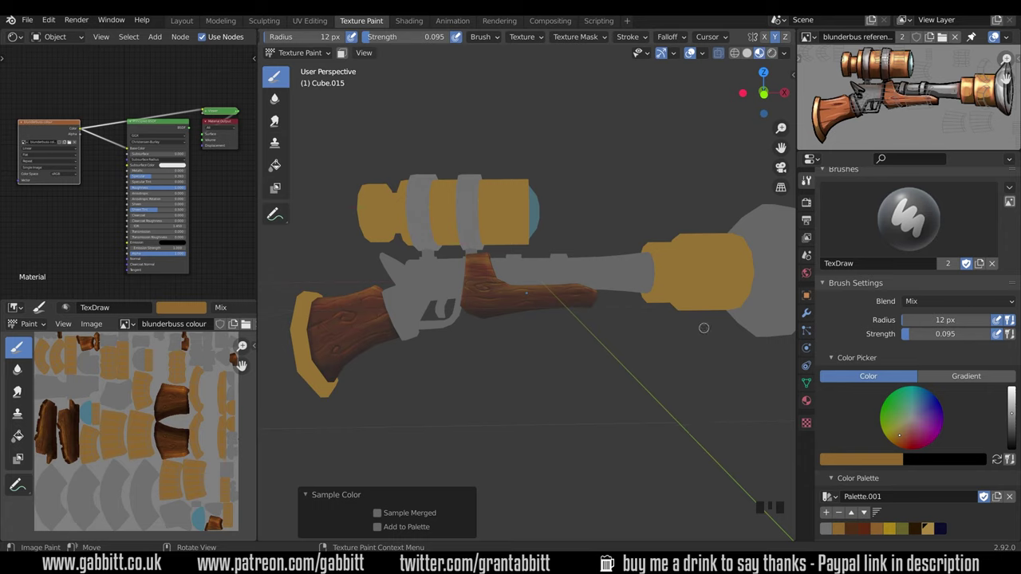
pyautogui.click(904, 435)
pyautogui.press('f')
pyautogui.click(702, 297)
pyautogui.moveTo(742, 254); pyautogui.dragTo(738, 276)
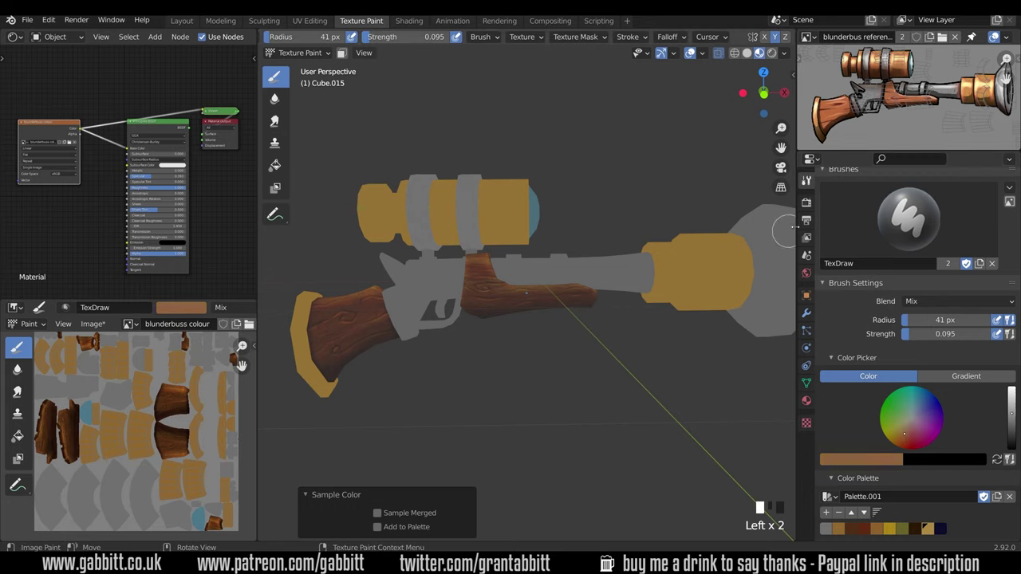
pyautogui.moveTo(918, 338); pyautogui.dragTo(928, 337)
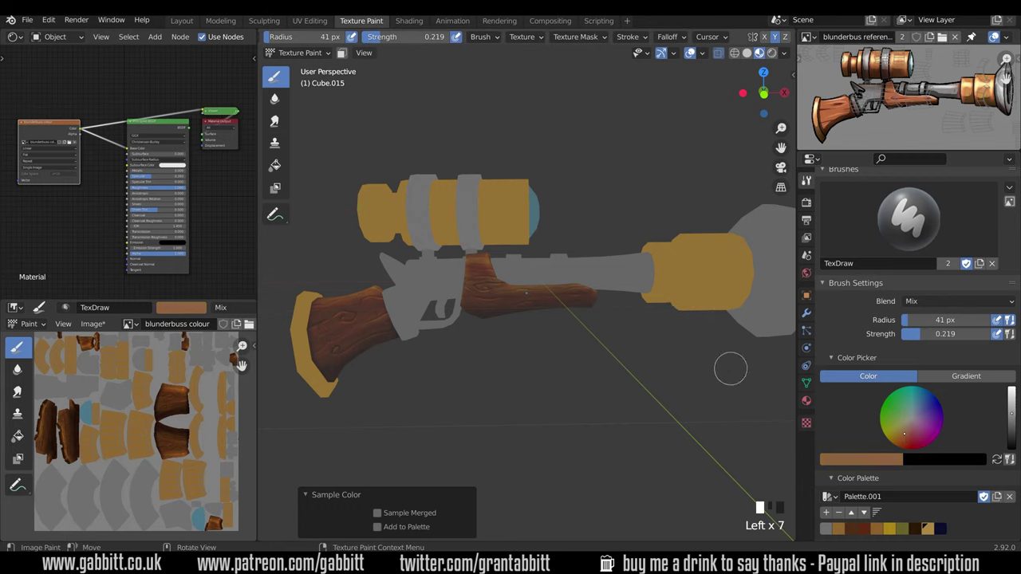
# Dab reddish-brown variation onto the brass collar near the muzzle, raising the brush strength to 0.255
pyautogui.moveTo(731, 368); pyautogui.dragTo(724, 289, button='middle')
pyautogui.click(734, 280)
pyautogui.click(759, 292)
pyautogui.moveTo(870, 291); pyautogui.dragTo(870, 323, button='middle')
pyautogui.moveTo(756, 307); pyautogui.dragTo(756, 376, button='middle')
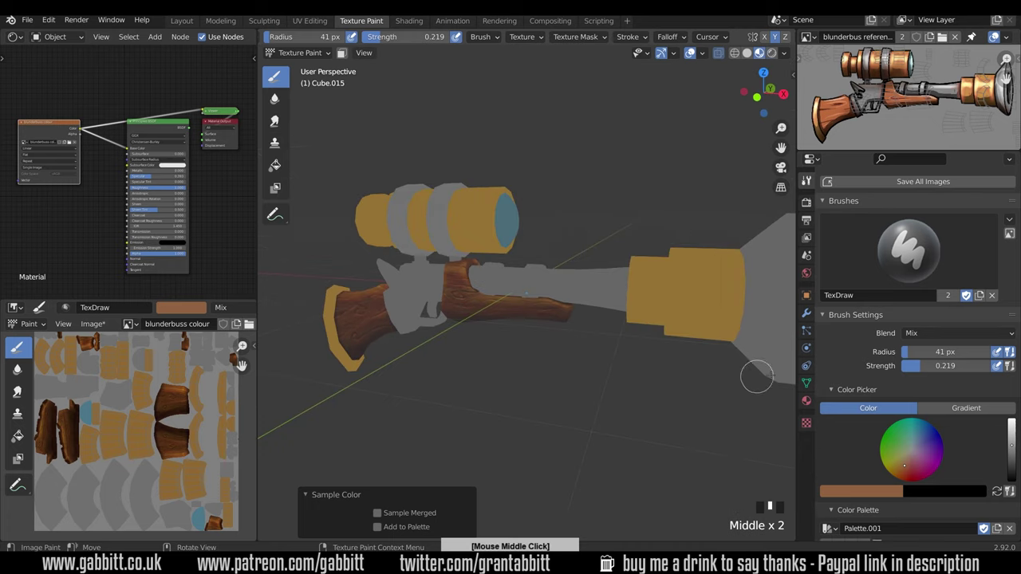
pyautogui.moveTo(933, 368); pyautogui.dragTo(937, 368)
pyautogui.click(723, 288)
pyautogui.click(723, 285)
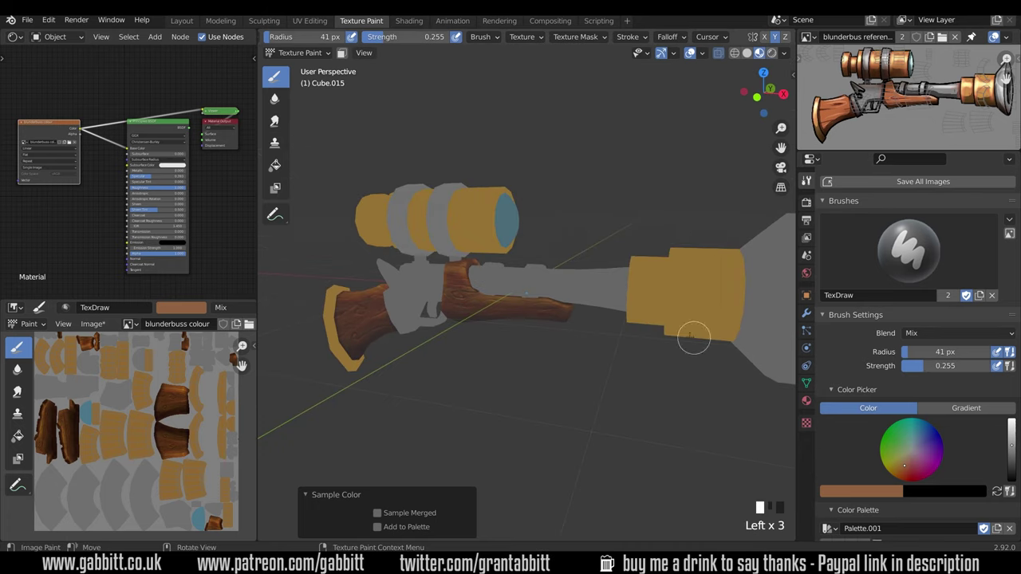
pyautogui.click(707, 315)
# Choose a more saturated orange-red paint colour and dab it onto the muzzle collar
pyautogui.moveTo(686, 317)
pyautogui.mouseDown(button='middle')
pyautogui.moveTo(707, 345)
pyautogui.moveTo(684, 257)
pyautogui.mouseUp(button='middle')
pyautogui.click(903, 472)
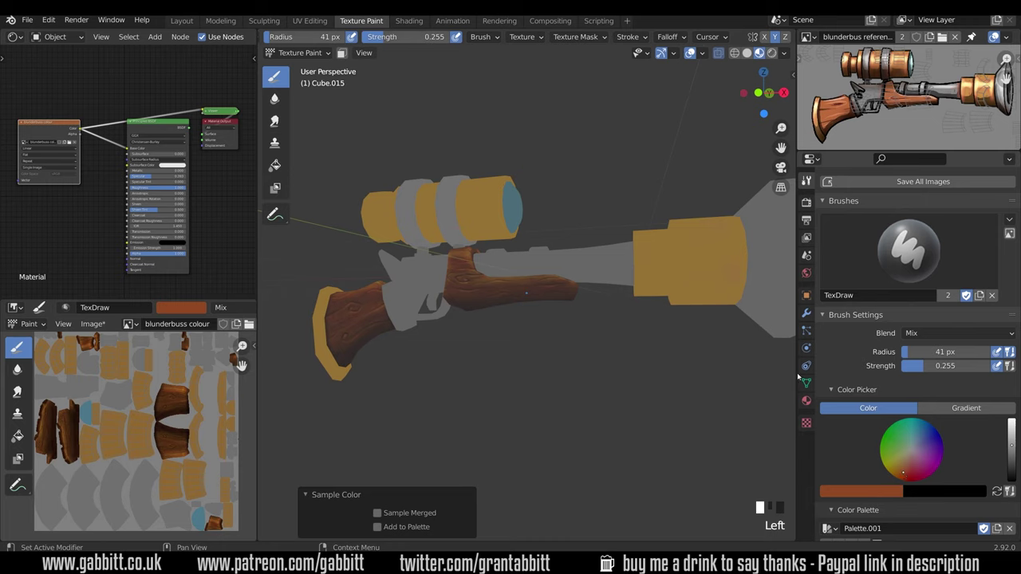
pyautogui.click(736, 270)
pyautogui.click(735, 268)
pyautogui.click(734, 267)
# Dab the orange-red colour over the brass parts of the scope from several sides
pyautogui.moveTo(510, 240); pyautogui.dragTo(550, 228, button='middle')
pyautogui.click(435, 206)
pyautogui.click(436, 205)
pyautogui.moveTo(463, 248); pyautogui.dragTo(537, 263, button='middle')
pyautogui.click(429, 225)
pyautogui.click(428, 226)
pyautogui.click(481, 229)
pyautogui.moveTo(428, 226)
pyautogui.mouseDown(button='middle')
pyautogui.moveTo(495, 233)
pyautogui.moveTo(515, 254)
pyautogui.mouseUp(button='middle')
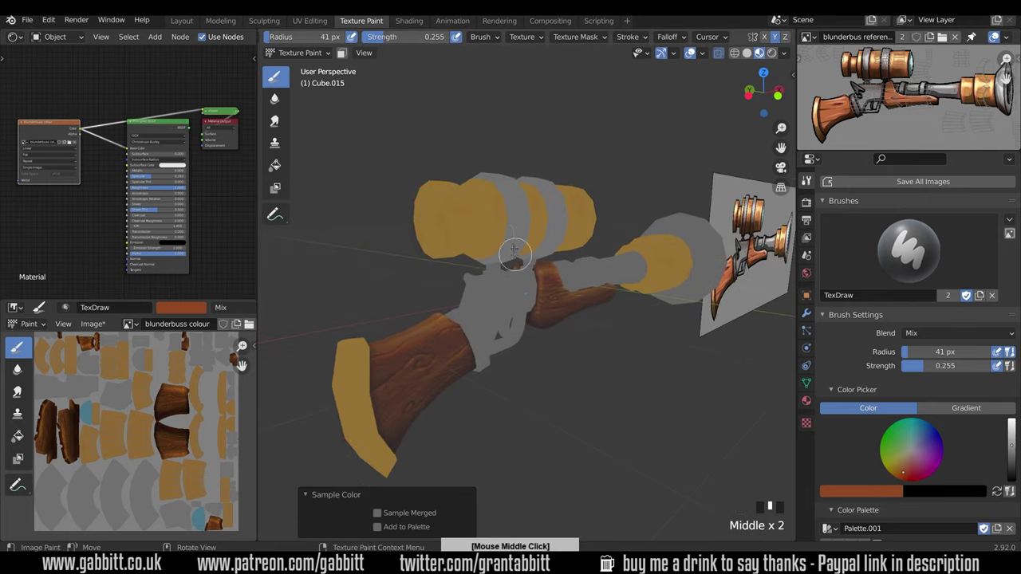
pyautogui.click(498, 234)
pyautogui.click(483, 182)
pyautogui.moveTo(483, 182); pyautogui.dragTo(519, 227, button='middle')
pyautogui.click(519, 226)
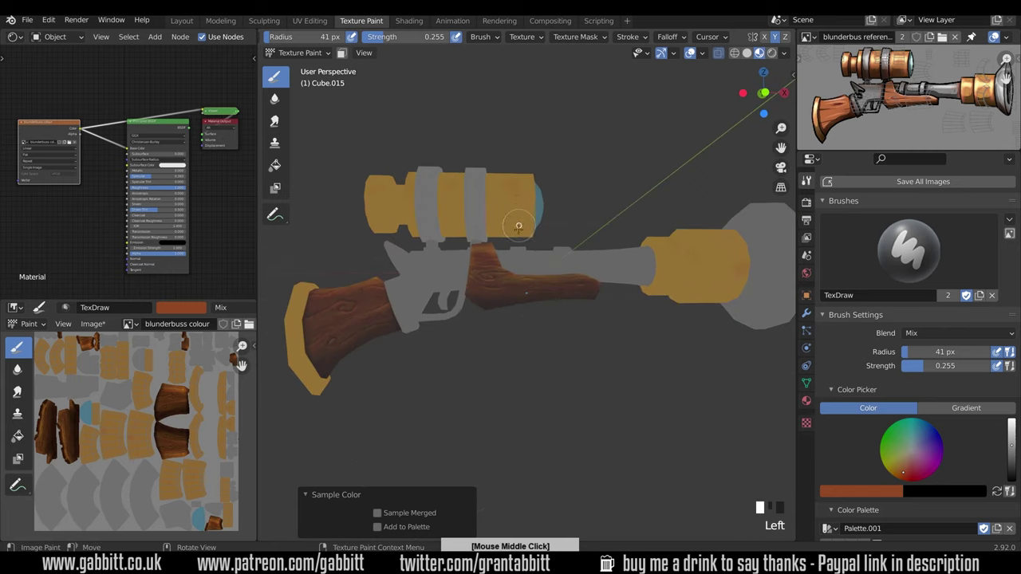
# Add orange-red dabs down the brass butt plate and on more faces of the muzzle collar
pyautogui.click(301, 314)
pyautogui.click(300, 318)
pyautogui.click(304, 348)
pyautogui.click(311, 372)
pyautogui.moveTo(687, 288); pyautogui.dragTo(666, 307, button='middle')
pyautogui.click(734, 272)
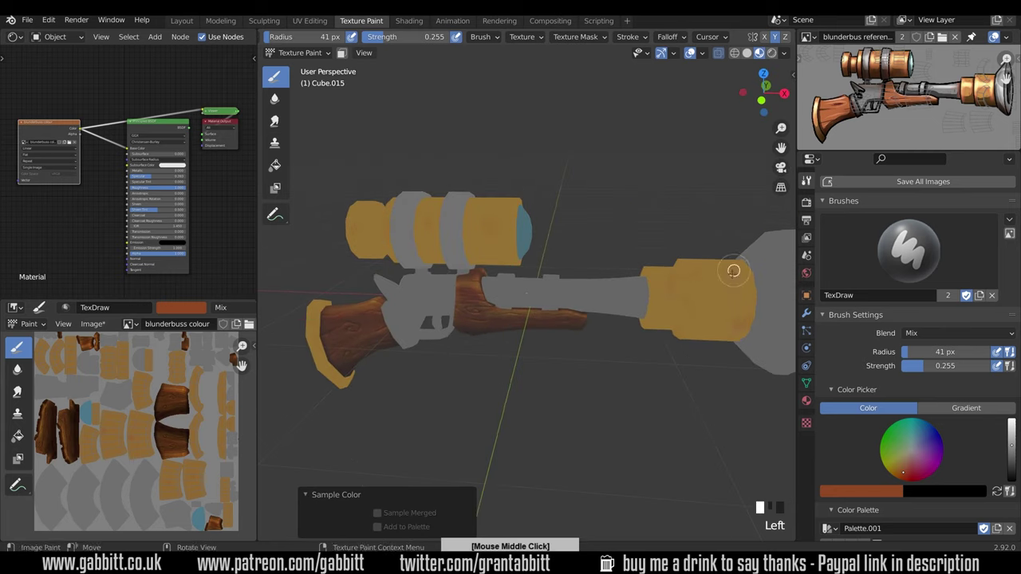
pyautogui.moveTo(734, 280); pyautogui.dragTo(708, 319, button='middle')
pyautogui.click(723, 349)
# Sample a colour from the model and dab it onto the muzzle collar and the scope
pyautogui.moveTo(715, 424)
pyautogui.mouseDown(button='middle')
pyautogui.moveTo(696, 295)
pyautogui.moveTo(704, 288)
pyautogui.mouseUp(button='middle')
pyautogui.press('s')
pyautogui.click(695, 289)
pyautogui.click(704, 289)
pyautogui.click(522, 215)
pyautogui.moveTo(461, 246); pyautogui.dragTo(376, 298, button='middle')
# Choose a deeper red paint colour and dab it over the muzzle collar, scope and butt plate
pyautogui.click(905, 473)
pyautogui.moveTo(702, 275)
pyautogui.mouseDown(button='middle')
pyautogui.moveTo(718, 287)
pyautogui.moveTo(664, 253)
pyautogui.mouseUp(button='middle')
pyautogui.click(664, 253)
pyautogui.click(418, 194)
pyautogui.moveTo(539, 234); pyautogui.dragTo(470, 279, button='middle')
pyautogui.click(383, 269)
pyautogui.moveTo(383, 269); pyautogui.dragTo(434, 360, button='middle')
pyautogui.click(360, 356)
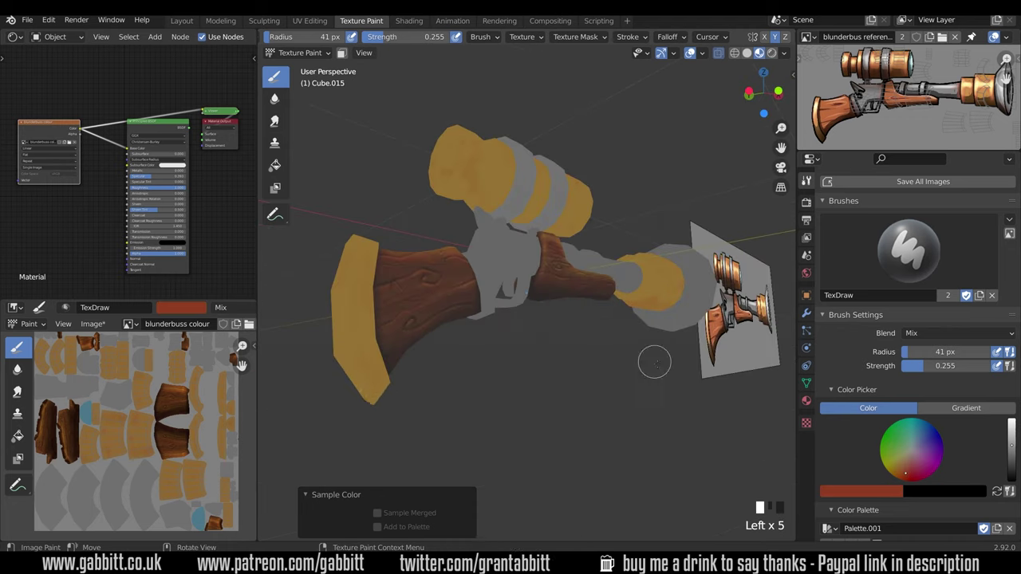
pyautogui.click(327, 314)
pyautogui.moveTo(655, 362)
pyautogui.mouseDown(button='middle')
pyautogui.moveTo(575, 315)
pyautogui.moveTo(626, 390)
pyautogui.mouseUp(button='middle')
# Darken the paint colour to a muted brown and dab it over the muzzle collar, scope and butt plate
pyautogui.click(1012, 457)
pyautogui.click(904, 467)
pyautogui.click(735, 326)
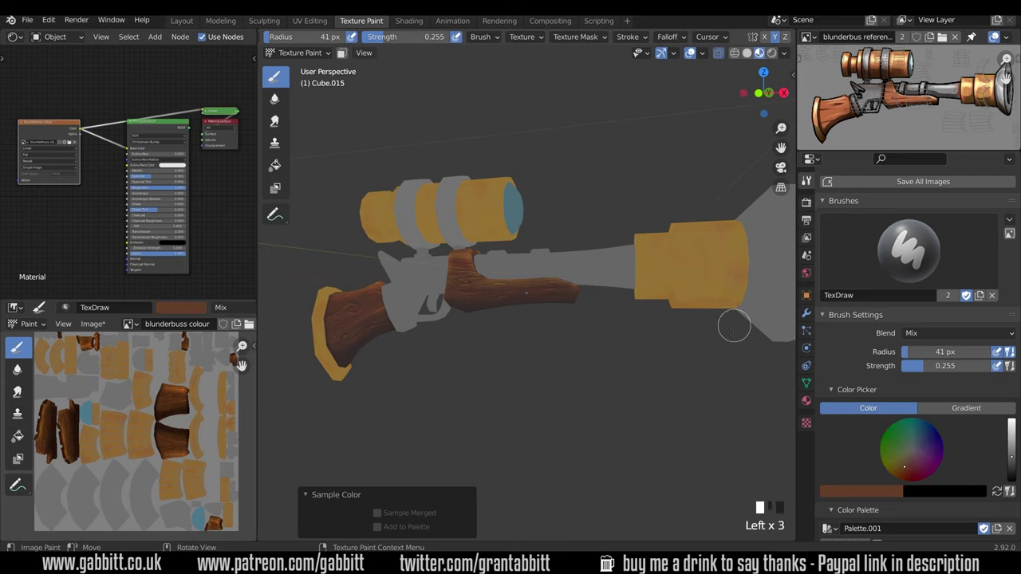
pyautogui.moveTo(671, 289); pyautogui.dragTo(634, 318, button='middle')
pyautogui.click(734, 298)
pyautogui.click(505, 212)
pyautogui.click(375, 215)
pyautogui.click(374, 230)
pyautogui.moveTo(494, 267); pyautogui.dragTo(529, 231, button='middle')
pyautogui.click(303, 288)
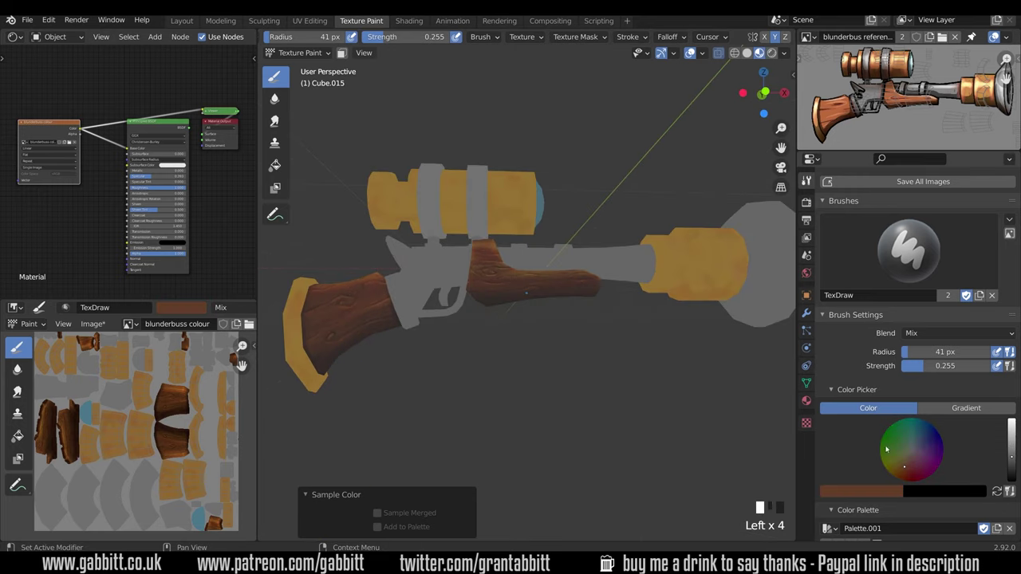
# Choose a bright golden-orange paint colour and dab it across the gun's brass parts from several angles
pyautogui.click(895, 470)
pyautogui.click(1012, 436)
pyautogui.moveTo(678, 240); pyautogui.dragTo(661, 286, button='middle')
pyautogui.click(661, 286)
pyautogui.click(486, 251)
pyautogui.moveTo(392, 278); pyautogui.dragTo(470, 268, button='middle')
pyautogui.click(420, 173)
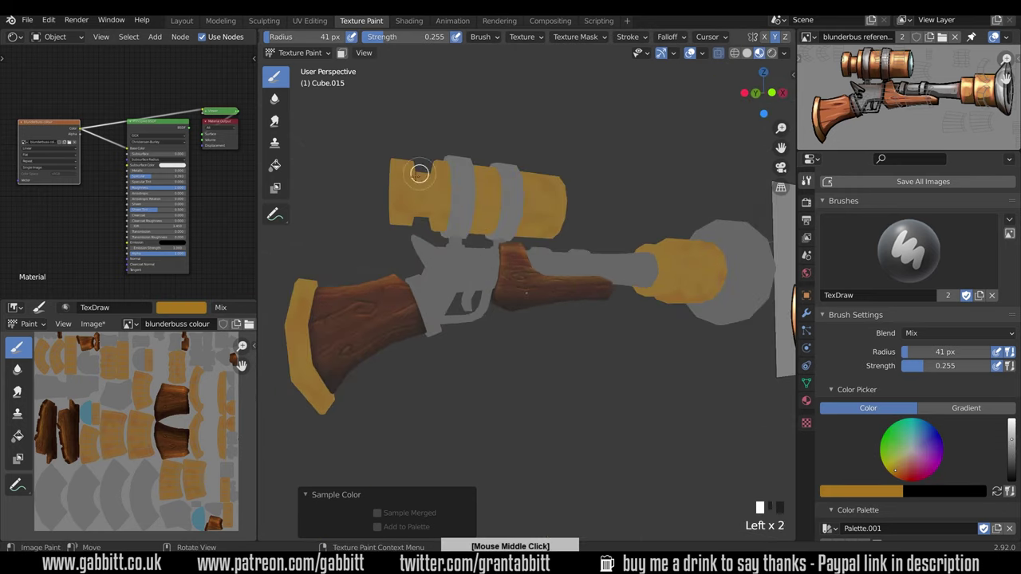
pyautogui.moveTo(351, 312); pyautogui.dragTo(438, 290, button='middle')
pyautogui.click(438, 290)
pyautogui.moveTo(438, 290); pyautogui.dragTo(433, 314)
pyautogui.moveTo(541, 405)
pyautogui.mouseDown(button='middle')
pyautogui.moveTo(608, 351)
pyautogui.moveTo(559, 312)
pyautogui.moveTo(511, 356)
pyautogui.moveTo(449, 196)
pyautogui.moveTo(726, 325)
pyautogui.moveTo(663, 268)
pyautogui.mouseUp(button='middle')
pyautogui.click(609, 315)
pyautogui.click(526, 299)
pyautogui.click(533, 318)
pyautogui.click(663, 269)
# Choose a pinkish paint colour and add a few dabs to the muzzle collar and the scope
pyautogui.click(909, 462)
pyautogui.click(741, 257)
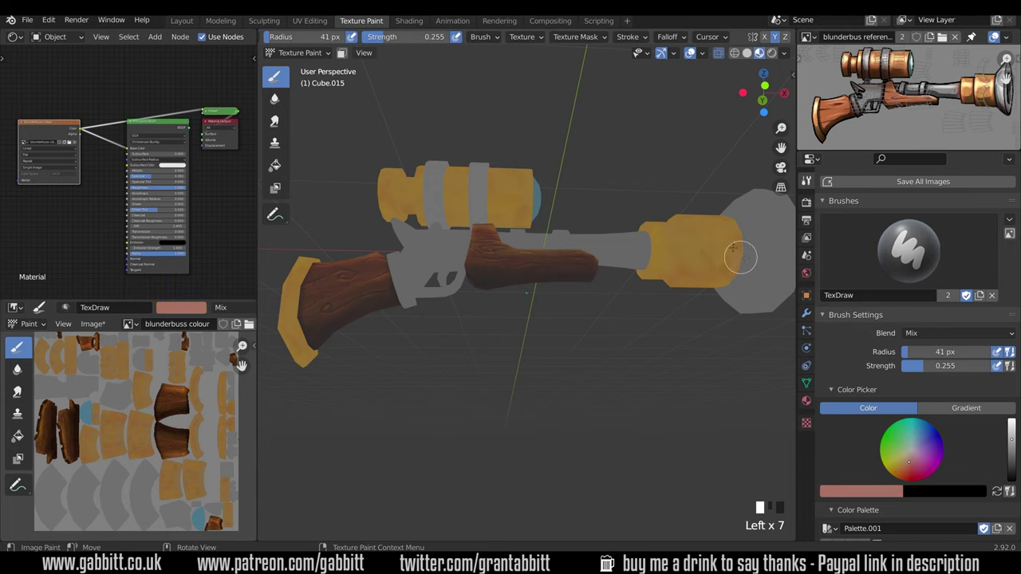
pyautogui.click(474, 207)
# Choose a saturated orange paint colour and dab it onto the muzzle collar, scope and butt plate
pyautogui.click(897, 476)
pyautogui.click(734, 273)
pyautogui.click(694, 289)
pyautogui.click(453, 174)
pyautogui.click(303, 297)
pyautogui.moveTo(319, 309); pyautogui.dragTo(325, 373, button='middle')
pyautogui.click(741, 272)
pyautogui.moveTo(511, 217)
pyautogui.mouseDown(button='middle')
pyautogui.moveTo(666, 364)
pyautogui.moveTo(471, 240)
pyautogui.moveTo(399, 292)
pyautogui.moveTo(623, 388)
pyautogui.moveTo(584, 422)
pyautogui.mouseUp(button='middle')
# Blend the mottled colours on the scope with the Smear brush, enlarging its radius to 115 px
pyautogui.click(275, 121)
pyautogui.moveTo(408, 190); pyautogui.dragTo(435, 220, button='middle')
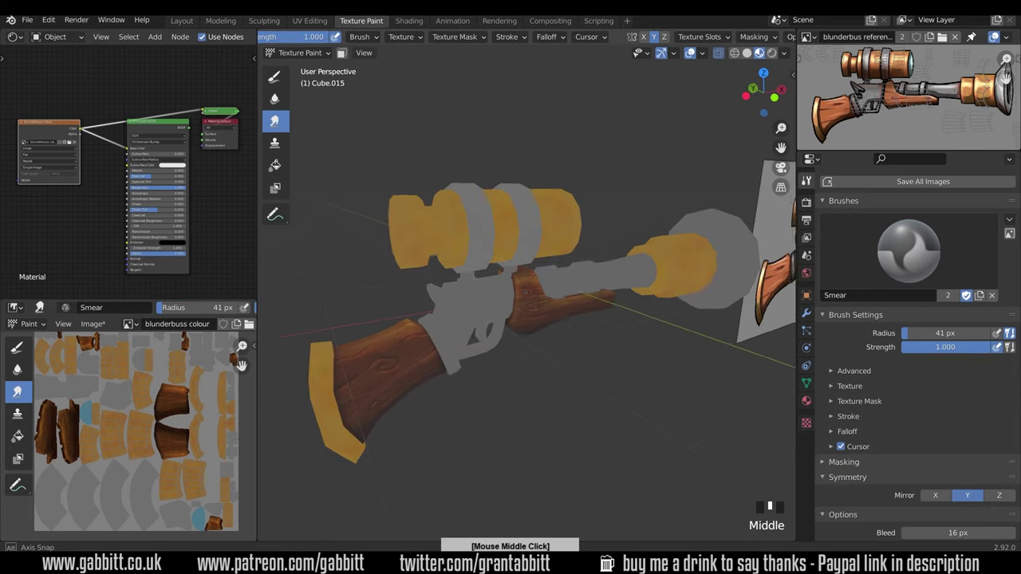
pyautogui.moveTo(527, 292)
pyautogui.keyDown('ctrl'); pyautogui.mouseDown(button='middle')
pyautogui.moveTo(645, 335)
pyautogui.moveTo(631, 311)
pyautogui.moveTo(635, 279)
pyautogui.mouseUp(button='middle'); pyautogui.keyUp('ctrl')
pyautogui.moveTo(519, 197); pyautogui.dragTo(524, 209)
pyautogui.moveTo(536, 206)
pyautogui.mouseDown(button='middle')
pyautogui.moveTo(518, 202)
pyautogui.moveTo(536, 204)
pyautogui.mouseUp(button='middle')
pyautogui.moveTo(536, 204)
pyautogui.keyDown('ctrl'); pyautogui.mouseDown(button='middle')
pyautogui.moveTo(532, 147)
pyautogui.moveTo(533, 240)
pyautogui.mouseUp(button='middle'); pyautogui.keyUp('ctrl')
pyautogui.moveTo(533, 239)
pyautogui.keyDown('shift'); pyautogui.mouseDown(button='middle')
pyautogui.moveTo(535, 308)
pyautogui.moveTo(547, 292)
pyautogui.moveTo(489, 292)
pyautogui.moveTo(521, 237)
pyautogui.moveTo(545, 268)
pyautogui.mouseUp(button='middle'); pyautogui.keyUp('shift')
pyautogui.press('f')
pyautogui.click(591, 269)
pyautogui.moveTo(514, 220); pyautogui.dragTo(551, 239)
# Examine the blended brass colouring on the scope, muzzle collar and butt plate from several angles
pyautogui.moveTo(628, 275)
pyautogui.mouseDown(button='middle')
pyautogui.moveTo(551, 242)
pyautogui.moveTo(497, 264)
pyautogui.mouseUp(button='middle')
pyautogui.moveTo(688, 311)
pyautogui.keyDown('ctrl'); pyautogui.mouseDown(button='middle')
pyautogui.moveTo(697, 363)
pyautogui.moveTo(647, 373)
pyautogui.moveTo(598, 359)
pyautogui.mouseUp(button='middle'); pyautogui.keyUp('ctrl')
pyautogui.keyDown('shift'); pyautogui.moveTo(607, 351); pyautogui.dragTo(646, 303, button='middle'); pyautogui.keyUp('shift')
pyautogui.keyDown('alt'); pyautogui.middleClick(736, 326); pyautogui.keyUp('alt')
pyautogui.moveTo(736, 326); pyautogui.dragTo(770, 311, button='middle')
pyautogui.moveTo(587, 205); pyautogui.dragTo(470, 159, button='middle')
pyautogui.keyDown('shift'); pyautogui.moveTo(383, 315); pyautogui.dragTo(634, 412, button='middle'); pyautogui.keyUp('shift')
pyautogui.keyDown('shift'); pyautogui.moveTo(633, 412); pyautogui.dragTo(527, 386, button='middle'); pyautogui.keyUp('shift')
pyautogui.keyDown('ctrl'); pyautogui.moveTo(638, 386); pyautogui.dragTo(637, 414, button='middle'); pyautogui.keyUp('ctrl')
pyautogui.keyDown('shift'); pyautogui.moveTo(637, 414); pyautogui.dragTo(591, 403, button='middle'); pyautogui.keyUp('shift')
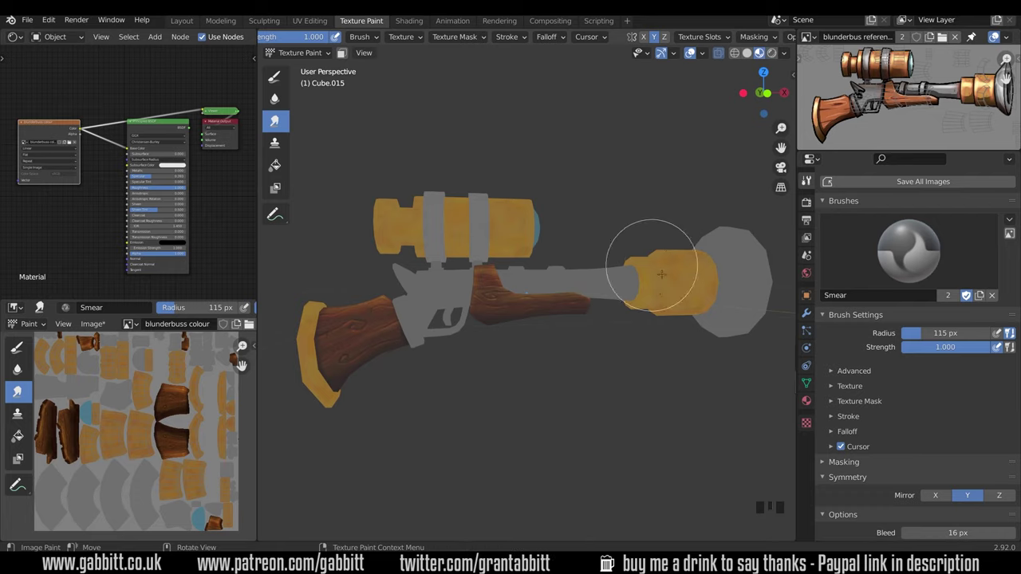
# Set up the Draw brush with a 21 px radius, Multiply blending and a dark blue colour for shadows
pyautogui.press('f')
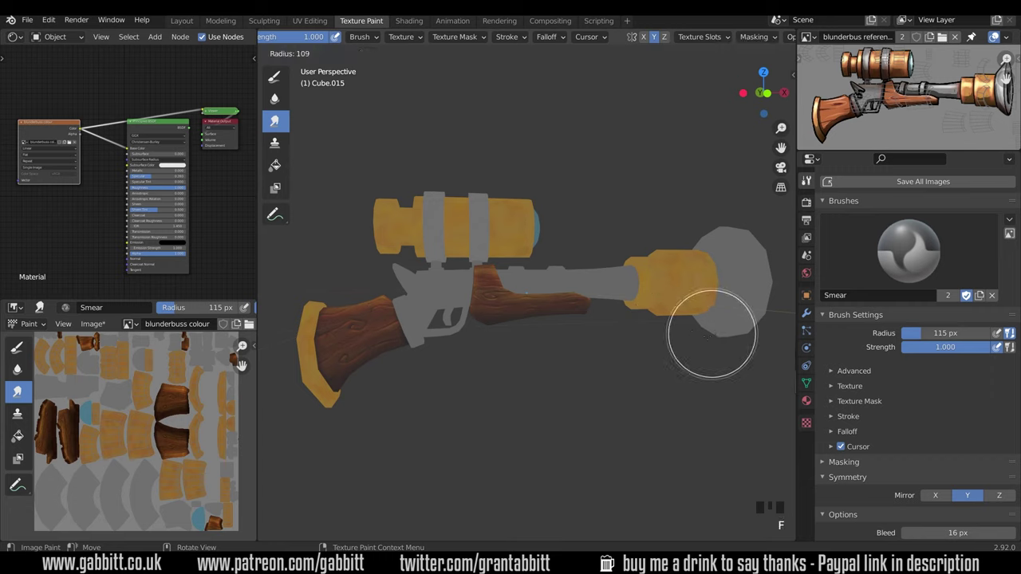
pyautogui.click(659, 320)
pyautogui.click(275, 77)
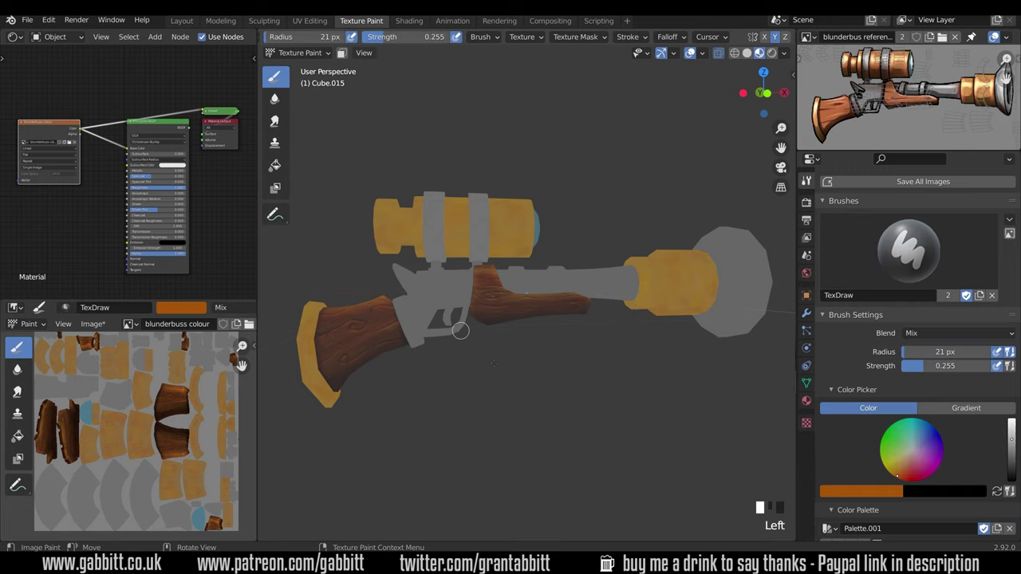
pyautogui.click(917, 333)
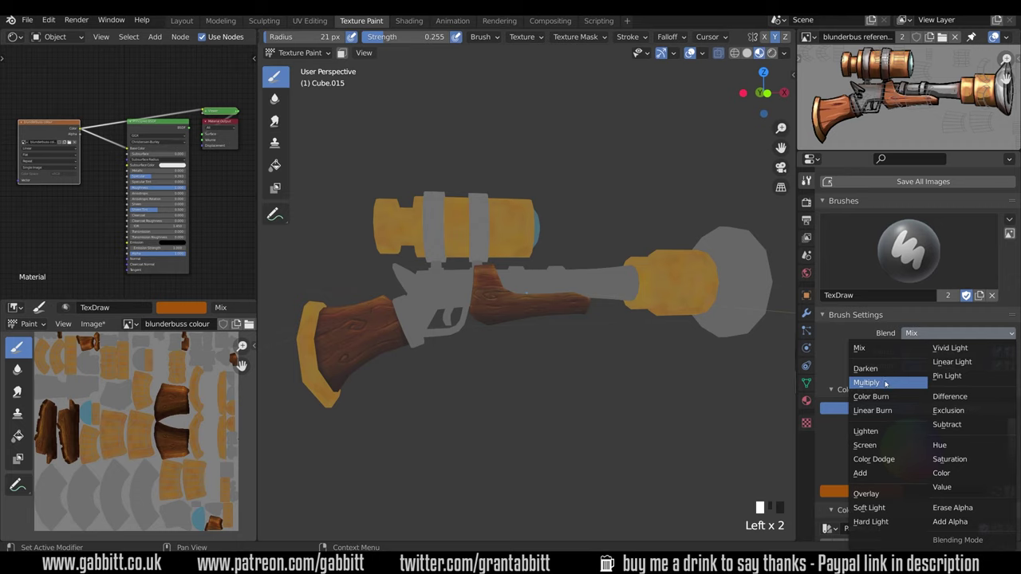
pyautogui.click(868, 382)
pyautogui.click(910, 333)
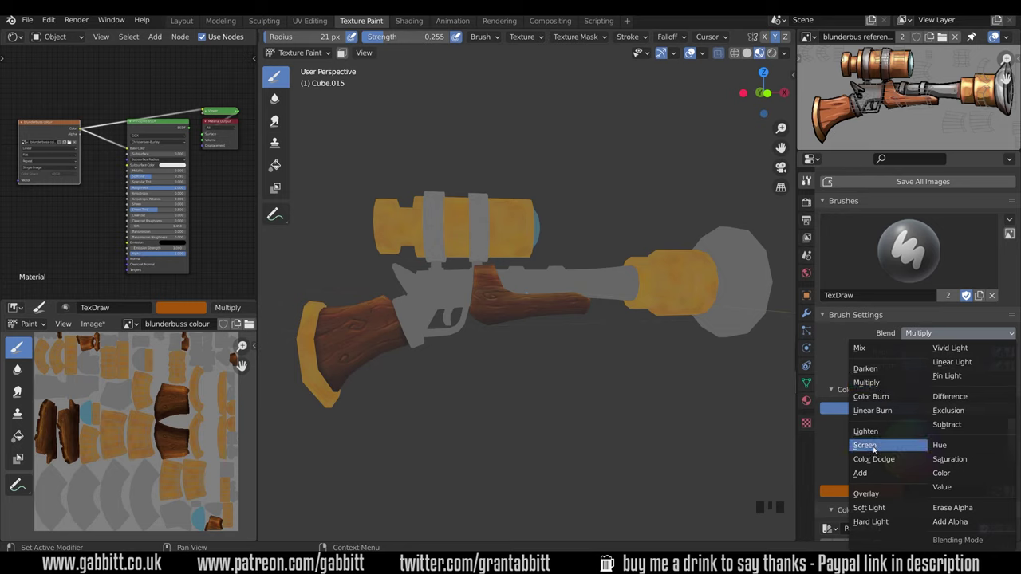
pyautogui.click(876, 384)
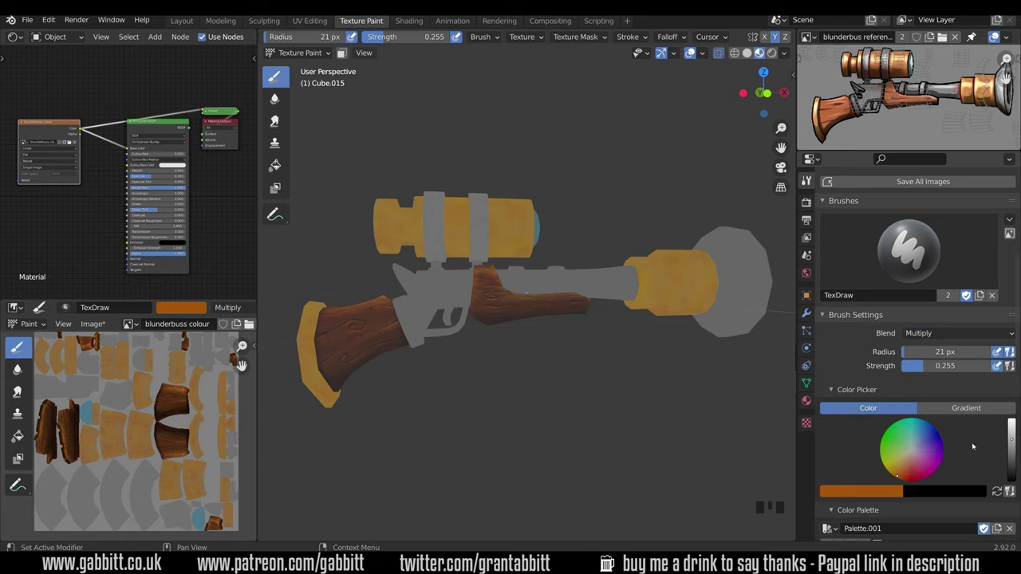
pyautogui.moveTo(1010, 445); pyautogui.dragTo(1011, 472)
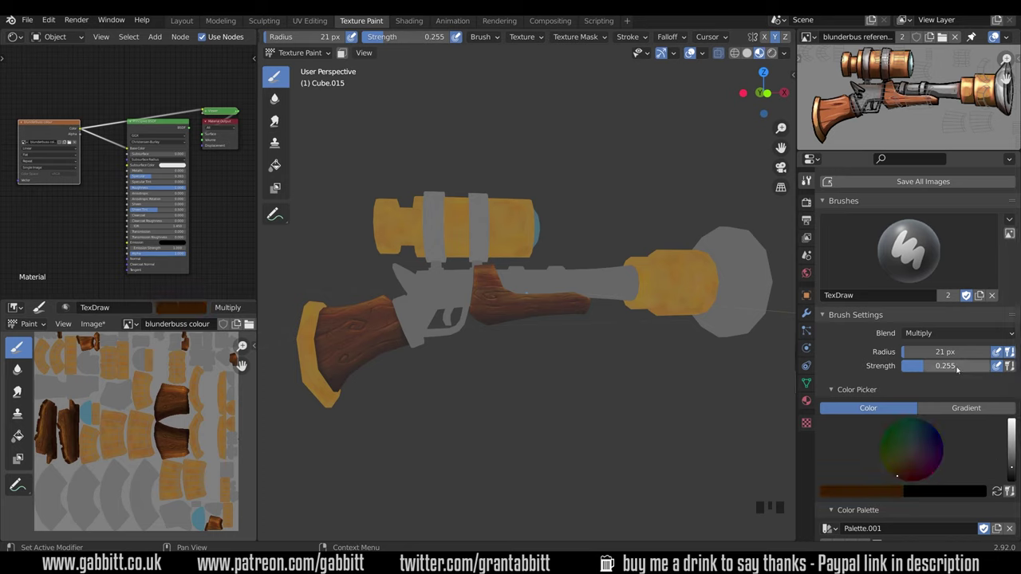
pyautogui.moveTo(1010, 466)
pyautogui.mouseDown()
pyautogui.moveTo(1010, 451)
pyautogui.moveTo(1009, 461)
pyautogui.mouseUp()
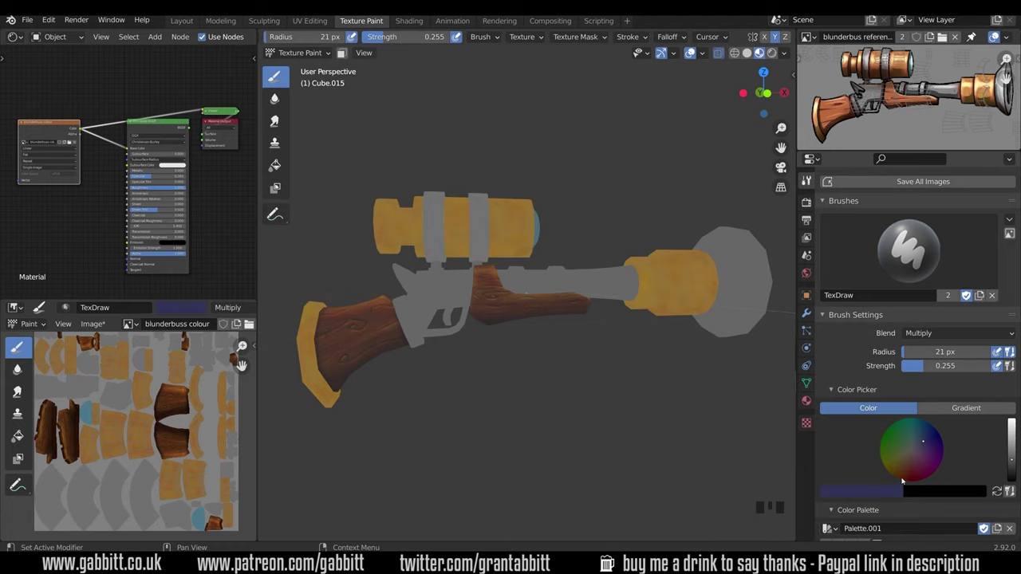
# Centre on the muzzle collar and output the material through the Principled BSDF instead of the flat colour preview
pyautogui.keyDown('alt'); pyautogui.middleClick(661, 294); pyautogui.keyUp('alt')
pyautogui.keyDown('alt'); pyautogui.middleClick(660, 295); pyautogui.keyUp('alt')
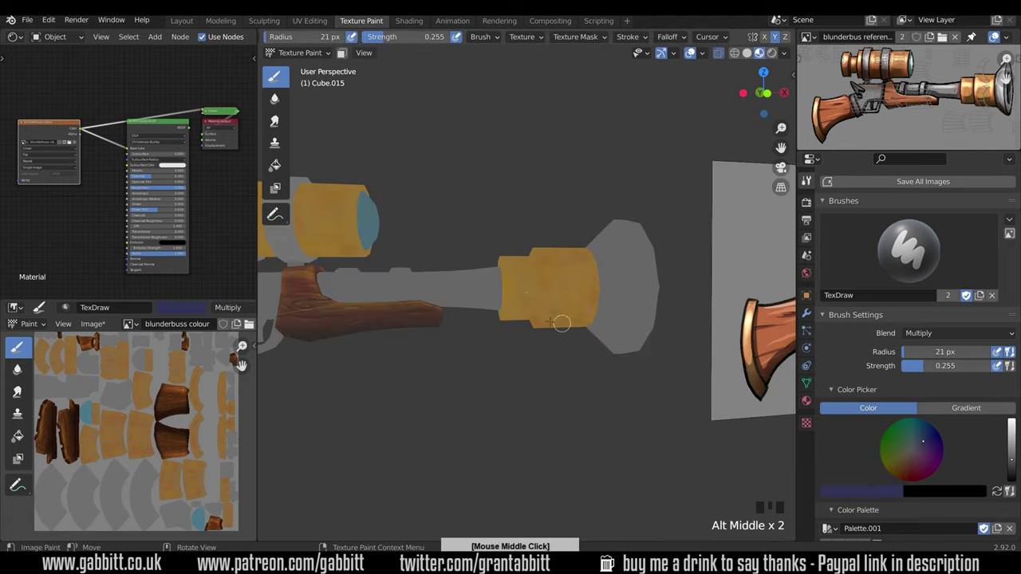
pyautogui.moveTo(559, 323); pyautogui.dragTo(538, 222, button='middle')
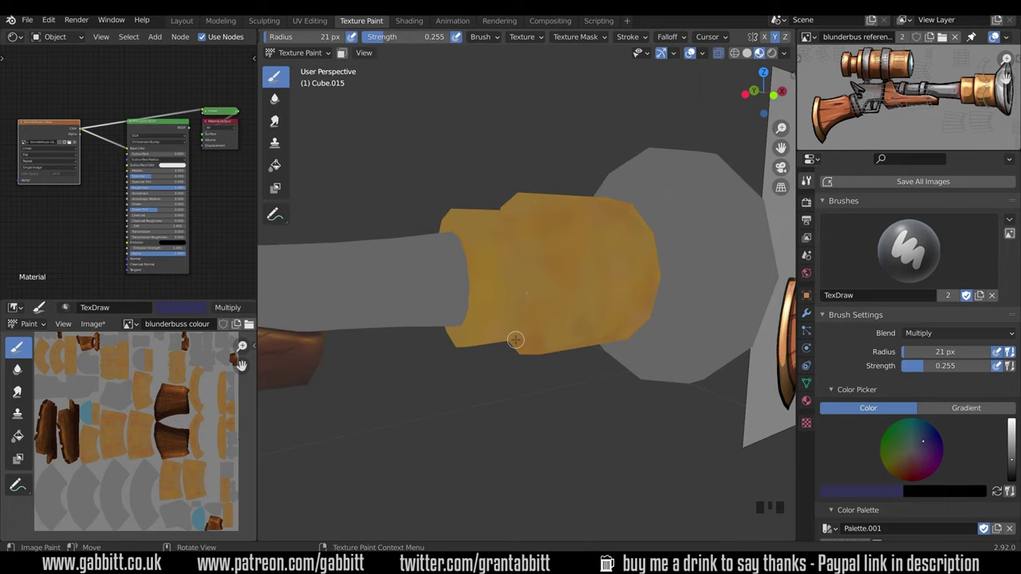
pyautogui.moveTo(561, 336); pyautogui.dragTo(579, 326, button='middle')
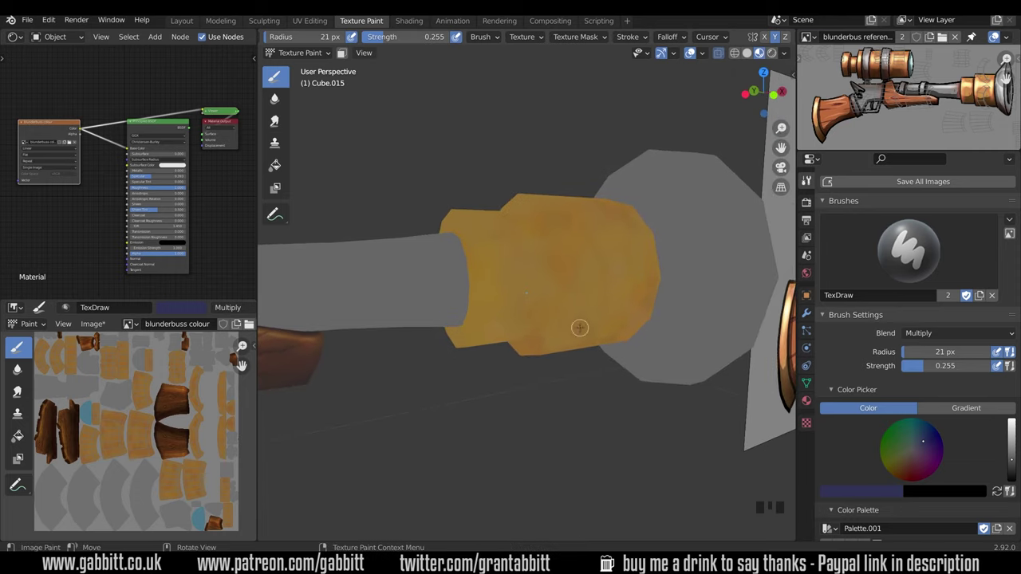
pyautogui.keyDown('ctrl'); pyautogui.keyDown('shift'); pyautogui.click(156, 142); pyautogui.keyUp('shift'); pyautogui.keyUp('ctrl')
pyautogui.moveTo(594, 327)
pyautogui.mouseDown(button='middle')
pyautogui.moveTo(646, 329)
pyautogui.moveTo(598, 326)
pyautogui.moveTo(627, 303)
pyautogui.mouseUp(button='middle')
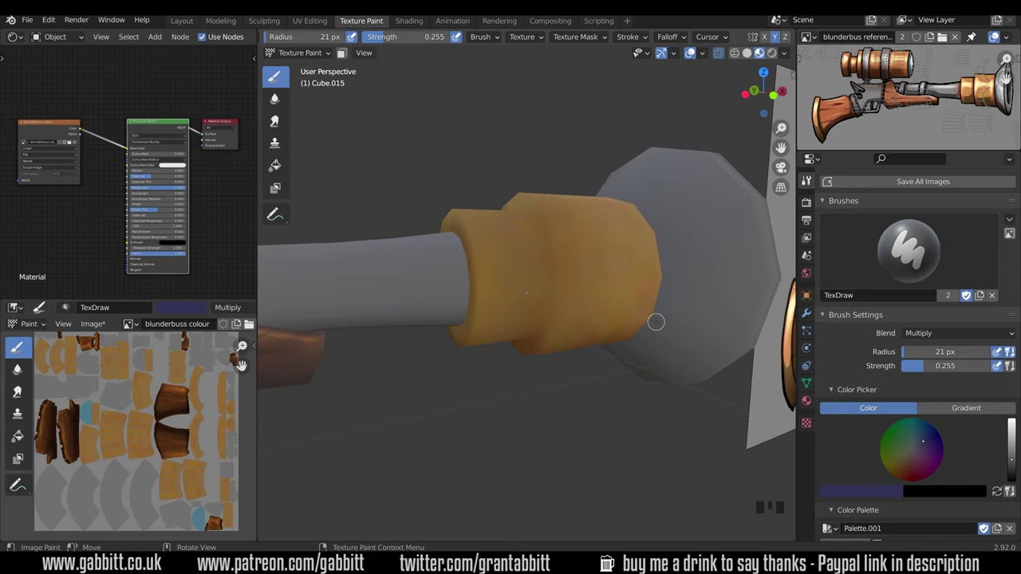
# Apply Shade Flat to the muzzle collar in Object Mode and return it to Texture Paint mode
pyautogui.hotkey('ctrl', 'Tab')
pyautogui.click(559, 322)
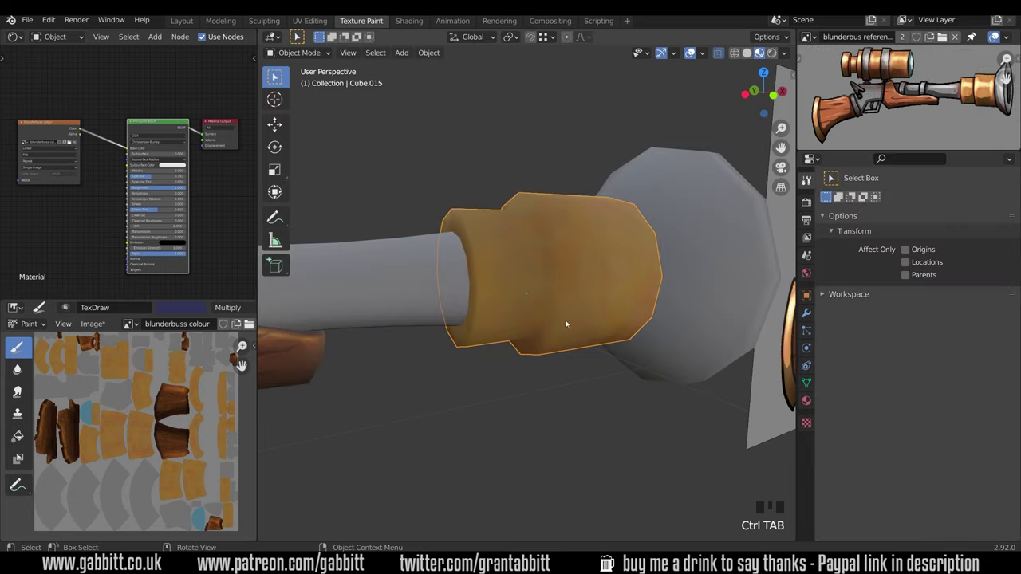
pyautogui.rightClick(576, 281)
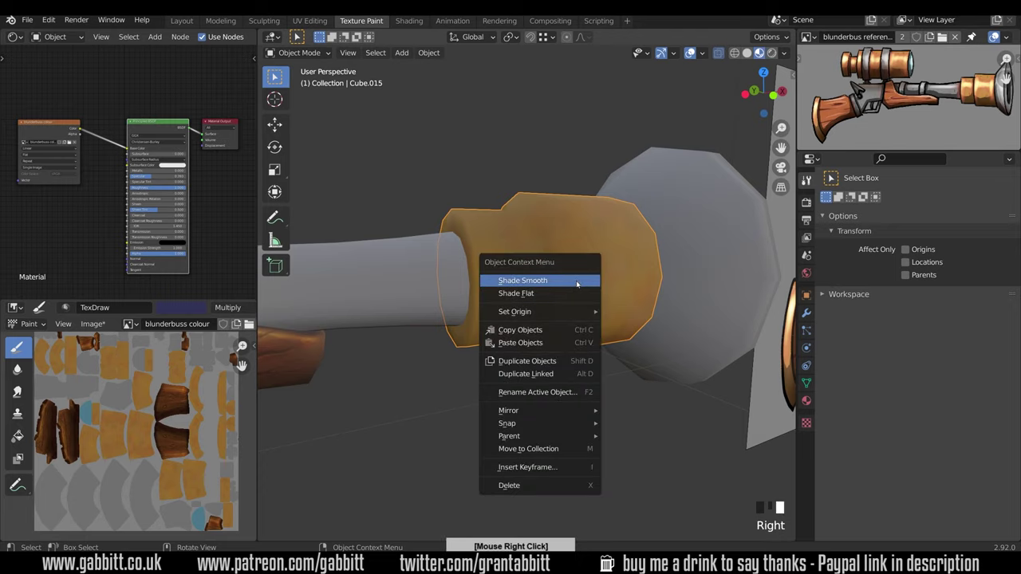
pyautogui.click(572, 294)
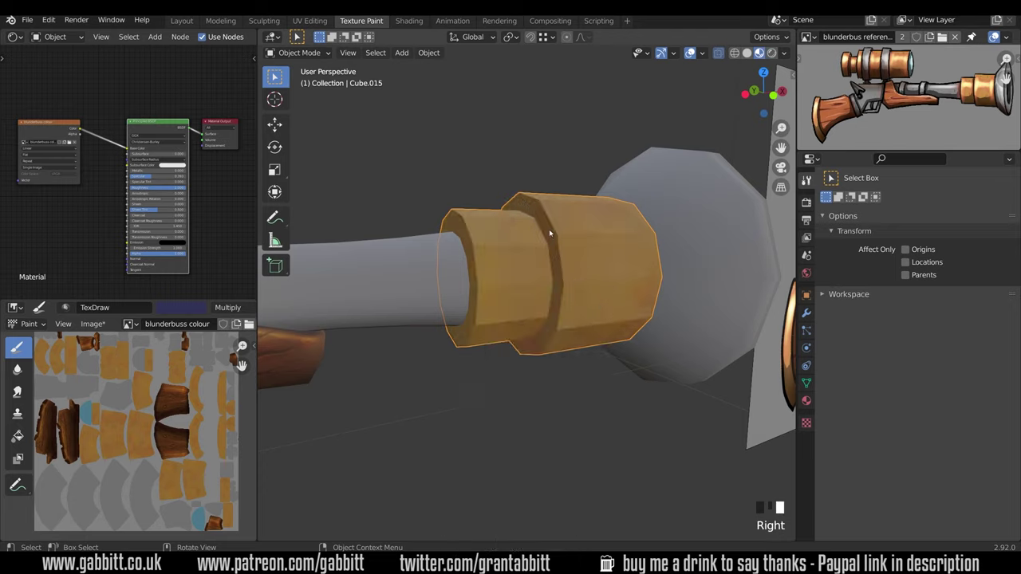
pyautogui.hotkey('ctrl', 'Tab')
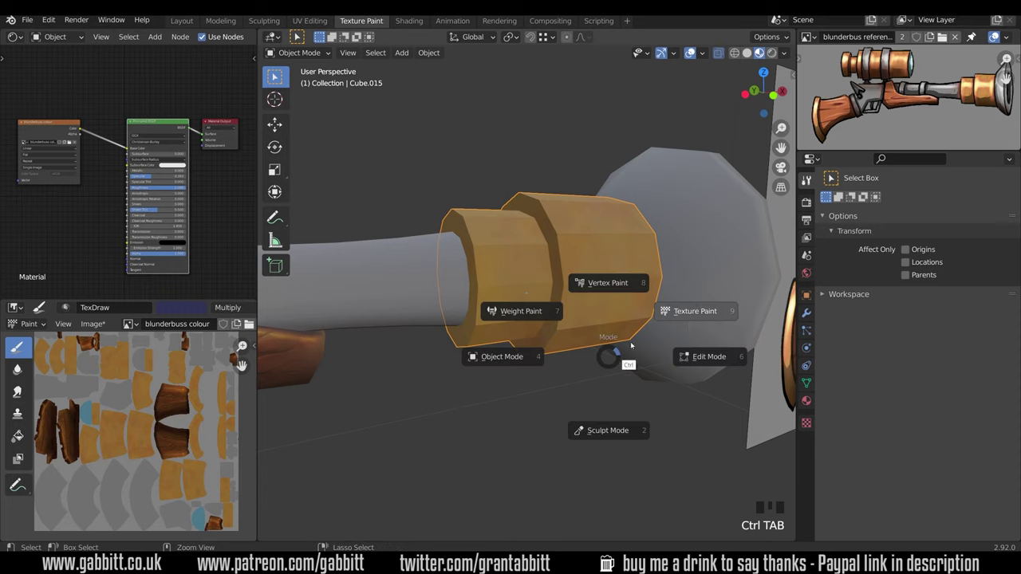
pyautogui.click(707, 303)
# Try dark blue Multiply strokes on the muzzle collar, and undo them
pyautogui.moveTo(689, 299)
pyautogui.keyDown('shift'); pyautogui.mouseDown(button='middle')
pyautogui.moveTo(584, 289)
pyautogui.moveTo(564, 257)
pyautogui.moveTo(526, 294)
pyautogui.moveTo(499, 228)
pyautogui.mouseUp(button='middle'); pyautogui.keyUp('shift')
pyautogui.click(498, 229)
pyautogui.click(498, 228)
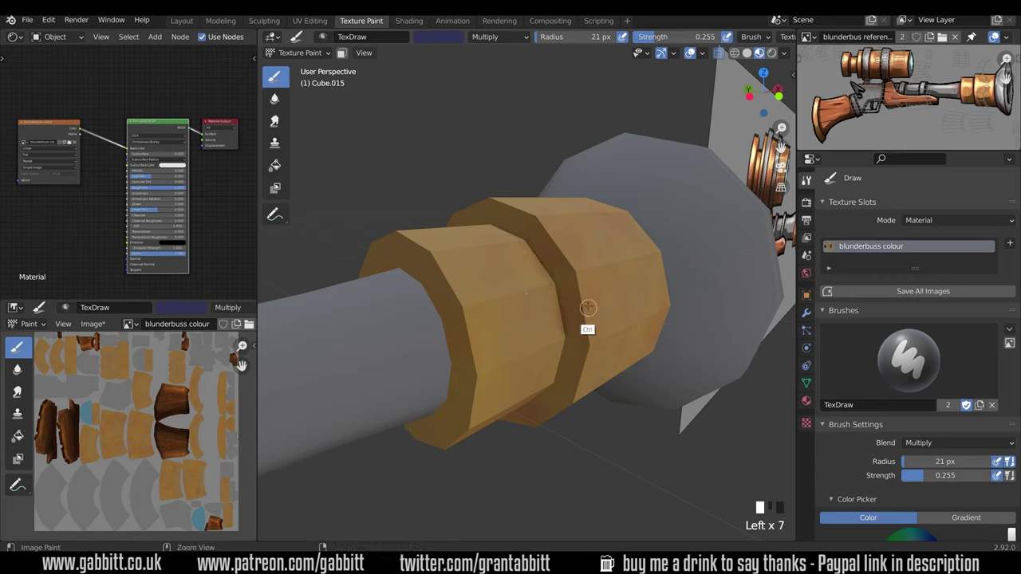
pyautogui.hotkey('ctrl', 'z')
pyautogui.hotkey('ctrl', 'z')
# Paint dark blue Multiply shadow strokes along the seam between the two rings of the muzzle collar
pyautogui.click(531, 260)
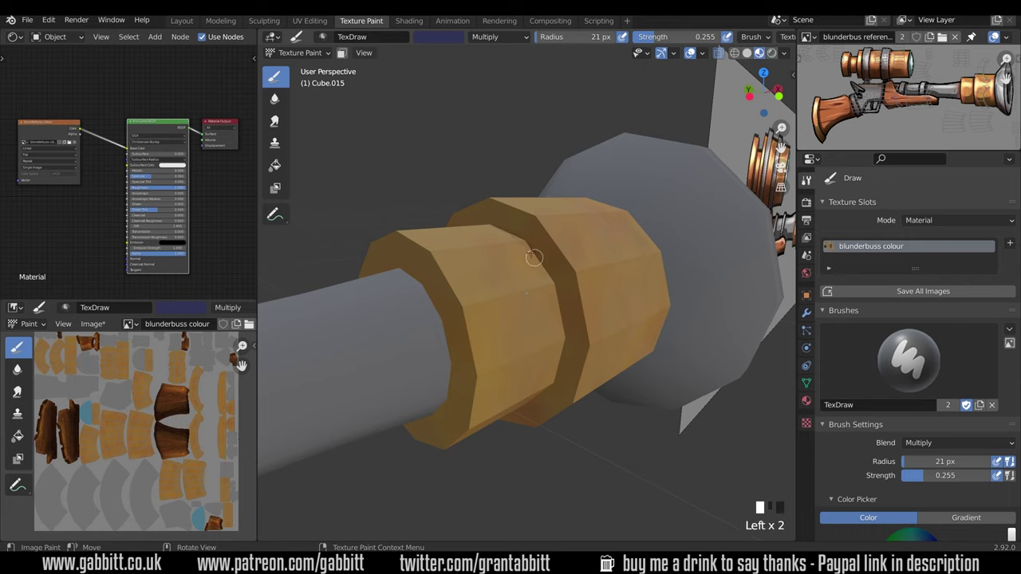
pyautogui.moveTo(590, 313); pyautogui.dragTo(586, 296, button='middle')
pyautogui.moveTo(552, 289)
pyautogui.mouseDown()
pyautogui.moveTo(563, 327)
pyautogui.moveTo(587, 344)
pyautogui.mouseUp()
pyautogui.moveTo(587, 343); pyautogui.dragTo(617, 305, button='middle')
pyautogui.moveTo(588, 312); pyautogui.dragTo(585, 301)
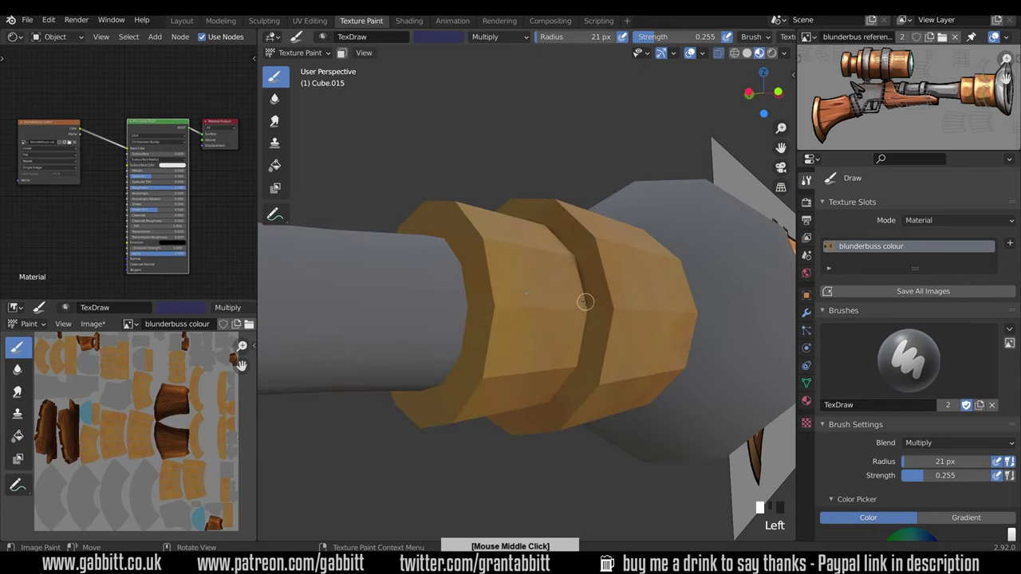
pyautogui.moveTo(586, 301)
pyautogui.mouseDown(button='middle')
pyautogui.moveTo(633, 291)
pyautogui.moveTo(670, 220)
pyautogui.mouseUp(button='middle')
pyautogui.keyDown('shift'); pyautogui.moveTo(670, 221); pyautogui.dragTo(655, 296, button='middle'); pyautogui.keyUp('shift')
pyautogui.click(604, 338)
pyautogui.click(590, 349)
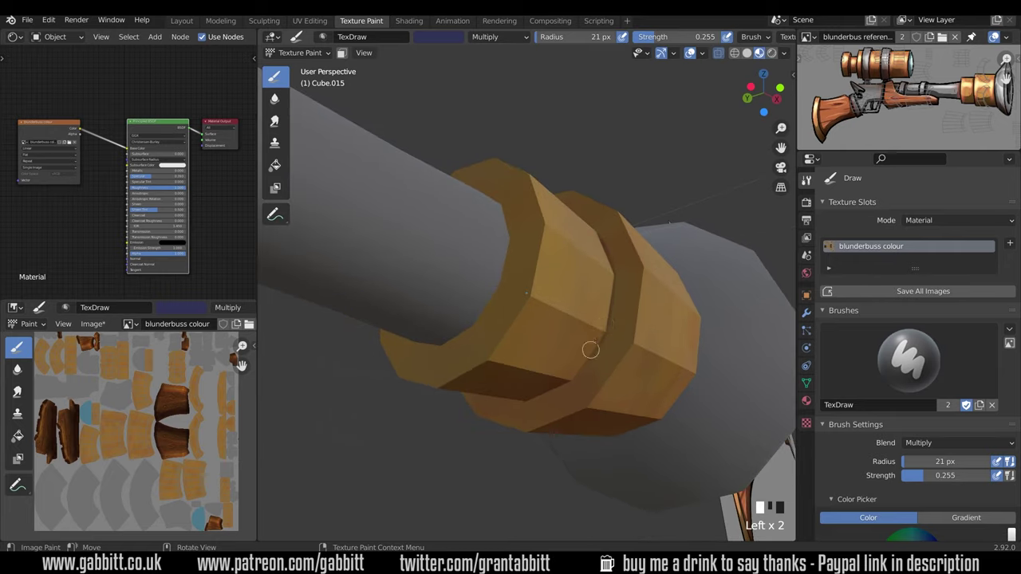
# Try more shadow strokes on the underside of the muzzle collar's seam, and undo them
pyautogui.moveTo(614, 350)
pyautogui.keyDown('shift'); pyautogui.mouseDown(button='middle')
pyautogui.moveTo(662, 323)
pyautogui.moveTo(659, 294)
pyautogui.moveTo(678, 299)
pyautogui.mouseUp(button='middle'); pyautogui.keyUp('shift')
pyautogui.click(659, 315)
pyautogui.click(605, 351)
pyautogui.hotkey('ctrl', 'z')
pyautogui.hotkey('ctrl', 'z')
pyautogui.hotkey('ctrl', 'z')
pyautogui.hotkey('ctrl', 'z')
# Repaint the shadow where the small collar ring meets the large one, along the underside of the seam
pyautogui.click(675, 293)
pyautogui.click(672, 287)
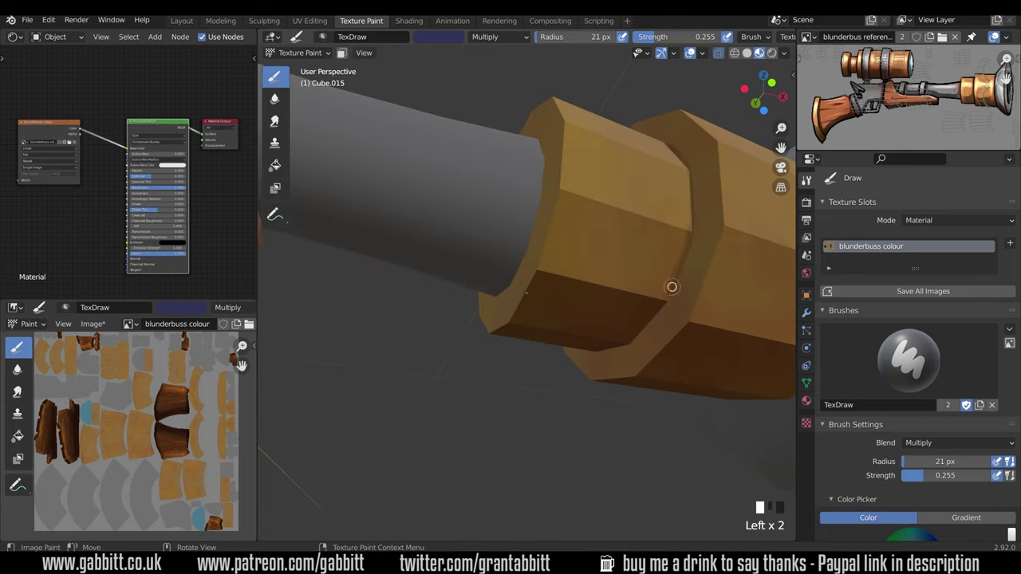
pyautogui.moveTo(679, 262)
pyautogui.mouseDown(button='middle')
pyautogui.moveTo(691, 281)
pyautogui.moveTo(702, 259)
pyautogui.mouseUp(button='middle')
pyautogui.click(691, 271)
pyautogui.click(691, 262)
pyautogui.click(704, 257)
# Extend the shadow line along the side and upper part of the muzzle collar's seam
pyautogui.moveTo(741, 192); pyautogui.dragTo(731, 237, button='middle')
pyautogui.moveTo(728, 239); pyautogui.dragTo(725, 177)
pyautogui.moveTo(729, 235); pyautogui.dragTo(729, 221)
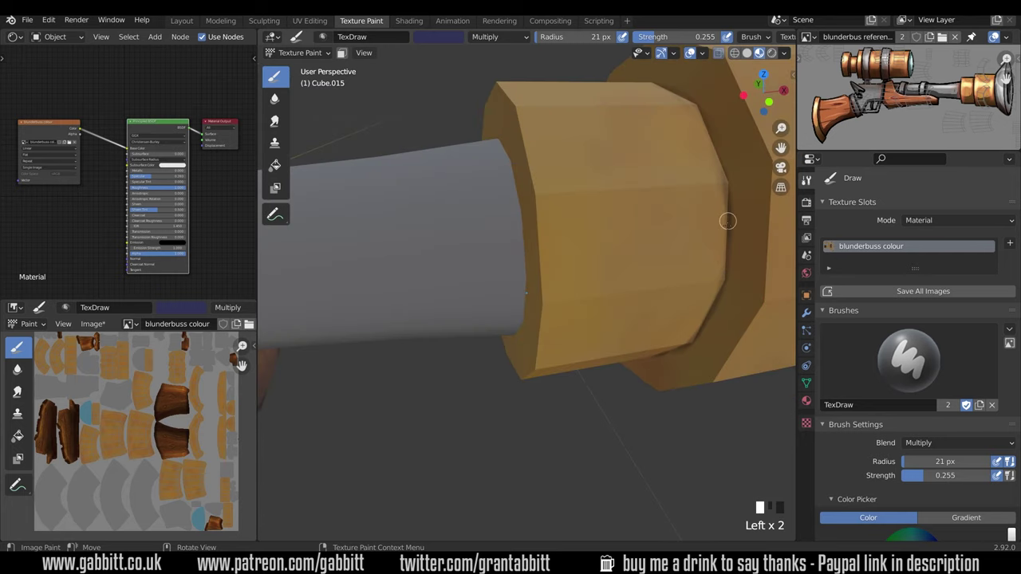
pyautogui.moveTo(729, 221); pyautogui.dragTo(735, 235, button='middle')
pyautogui.moveTo(735, 235); pyautogui.dragTo(711, 128)
pyautogui.moveTo(711, 128); pyautogui.dragTo(703, 140, button='middle')
pyautogui.moveTo(703, 141); pyautogui.dragTo(738, 205)
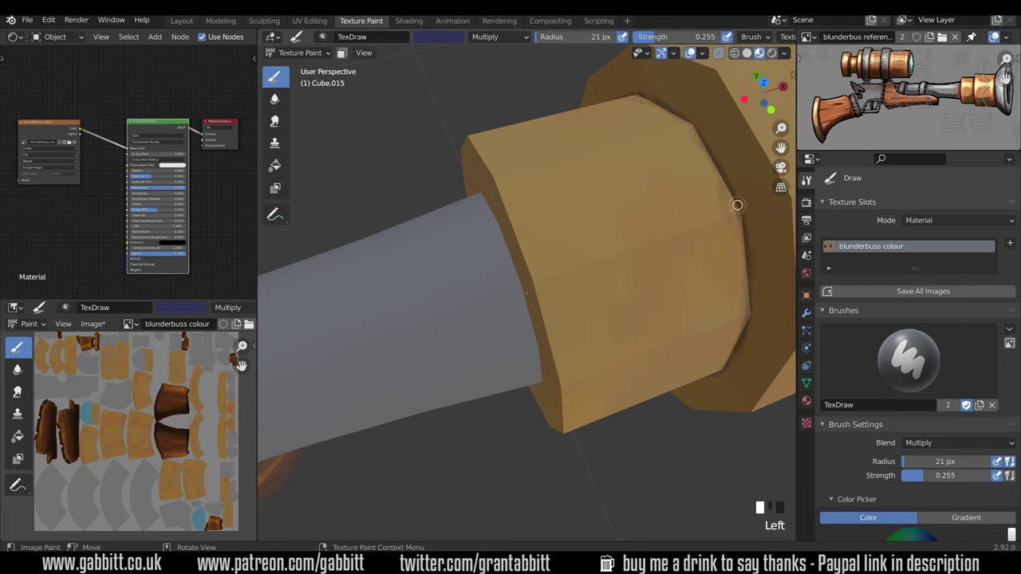
pyautogui.moveTo(682, 309)
pyautogui.keyDown('ctrl'); pyautogui.mouseDown(button='middle')
pyautogui.moveTo(688, 359)
pyautogui.moveTo(653, 393)
pyautogui.mouseUp(button='middle'); pyautogui.keyUp('ctrl')
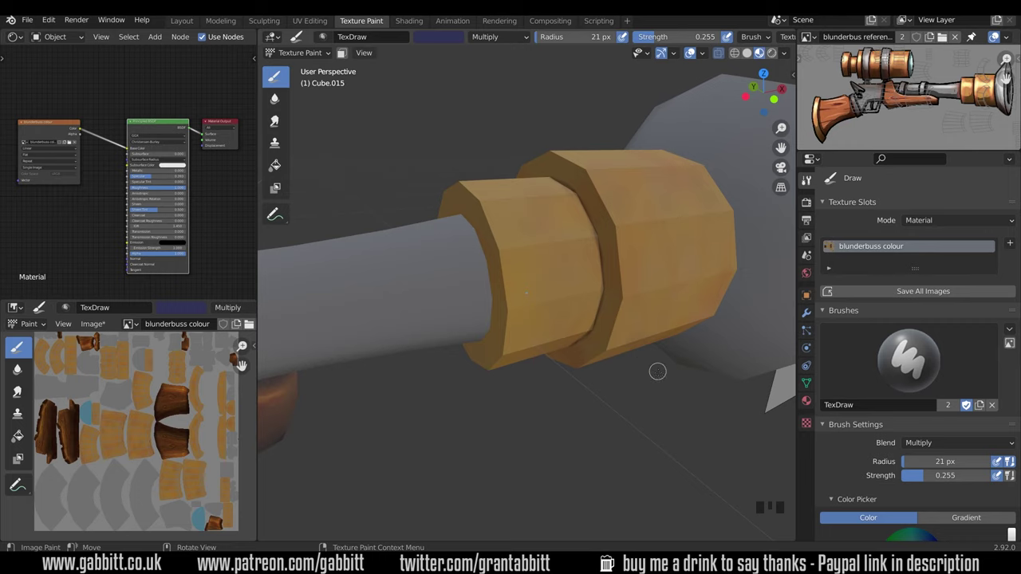
# Paint a dark shadow where the scope's narrow neck meets the wider brass flange, undoing the first stroke
pyautogui.keyDown('shift'); pyautogui.moveTo(659, 383); pyautogui.dragTo(544, 235, button='middle'); pyautogui.keyUp('shift')
pyautogui.click(534, 301)
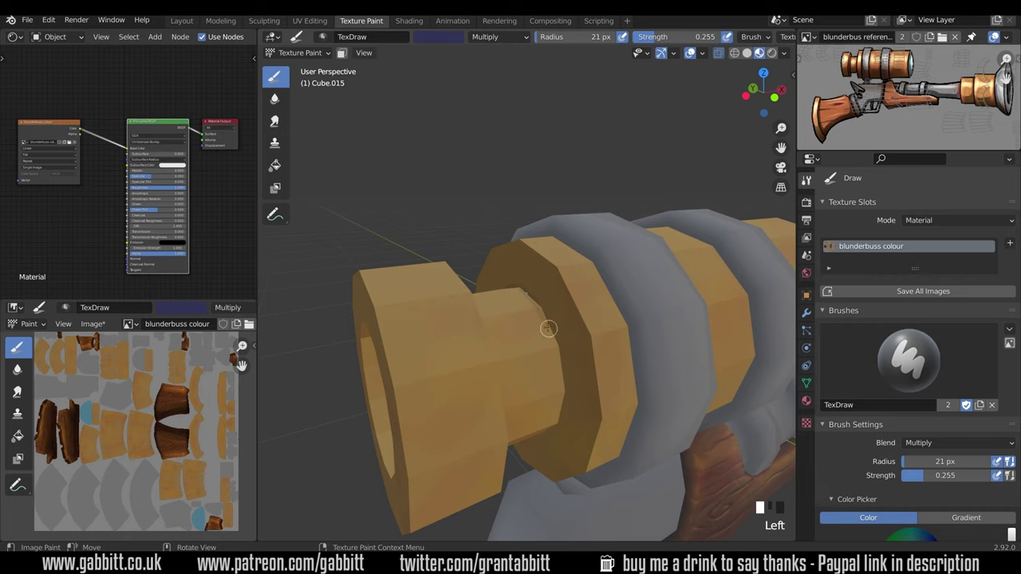
pyautogui.hotkey('ctrl', 'z')
pyautogui.moveTo(559, 352); pyautogui.dragTo(580, 306, button='middle')
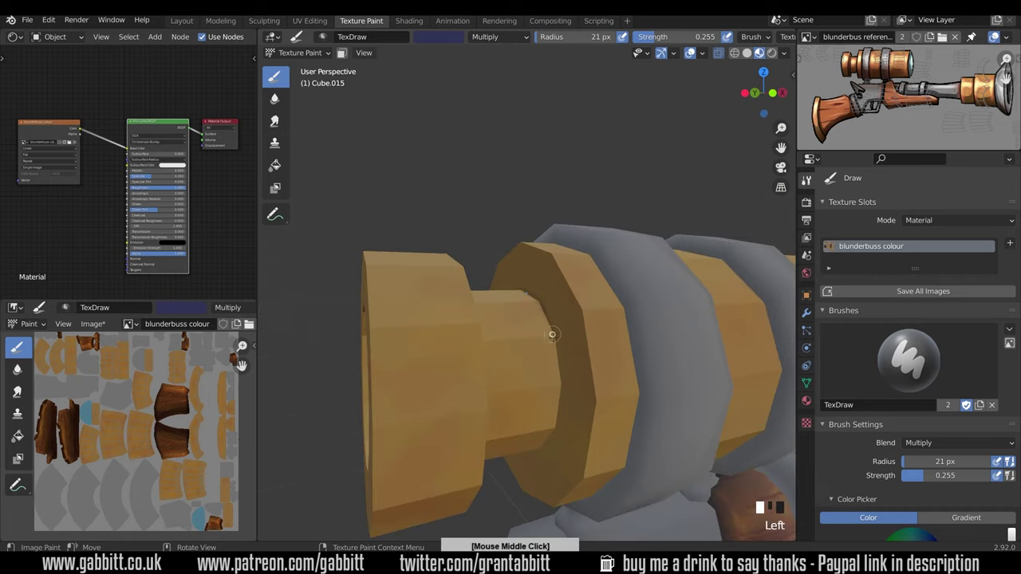
pyautogui.keyDown('shift'); pyautogui.moveTo(556, 376); pyautogui.dragTo(638, 264, button='middle'); pyautogui.keyUp('shift')
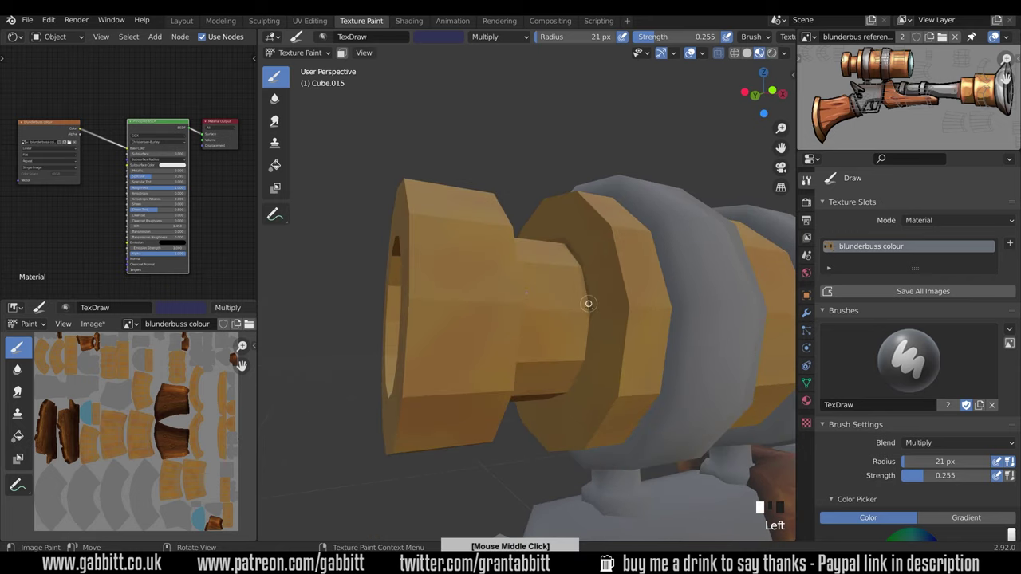
pyautogui.moveTo(586, 345); pyautogui.dragTo(597, 322, button='middle')
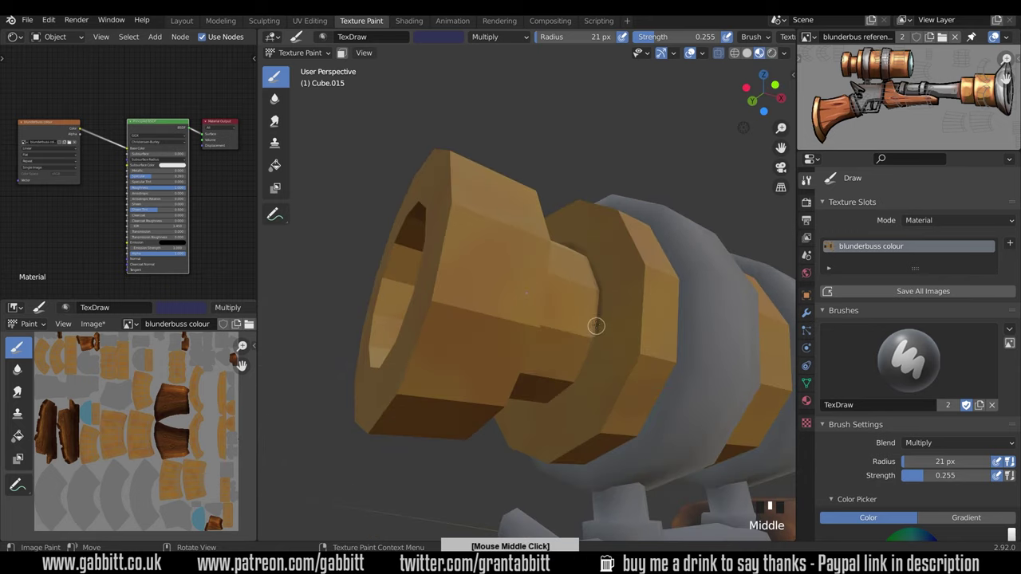
pyautogui.click(585, 363)
# Continue the shadow strokes around the rest of the scope's neck, beside the eyepiece and flange
pyautogui.moveTo(642, 356)
pyautogui.mouseDown(button='middle')
pyautogui.moveTo(507, 406)
pyautogui.moveTo(483, 371)
pyautogui.mouseUp(button='middle')
pyautogui.moveTo(443, 307); pyautogui.dragTo(442, 355)
pyautogui.click(476, 410)
pyautogui.moveTo(463, 423)
pyautogui.mouseDown(button='middle')
pyautogui.moveTo(470, 391)
pyautogui.moveTo(551, 319)
pyautogui.mouseUp(button='middle')
pyautogui.moveTo(565, 233)
pyautogui.mouseDown()
pyautogui.moveTo(454, 255)
pyautogui.moveTo(437, 355)
pyautogui.mouseUp()
pyautogui.moveTo(510, 320); pyautogui.dragTo(479, 367, button='middle')
pyautogui.moveTo(465, 399); pyautogui.dragTo(549, 412)
pyautogui.moveTo(495, 319)
pyautogui.mouseDown(button='middle')
pyautogui.moveTo(519, 255)
pyautogui.moveTo(455, 247)
pyautogui.mouseUp(button='middle')
pyautogui.scroll(-8, 508, 234)
pyautogui.moveTo(498, 300)
pyautogui.mouseDown(button='middle')
pyautogui.moveTo(629, 411)
pyautogui.moveTo(609, 438)
pyautogui.moveTo(626, 437)
pyautogui.mouseUp(button='middle')
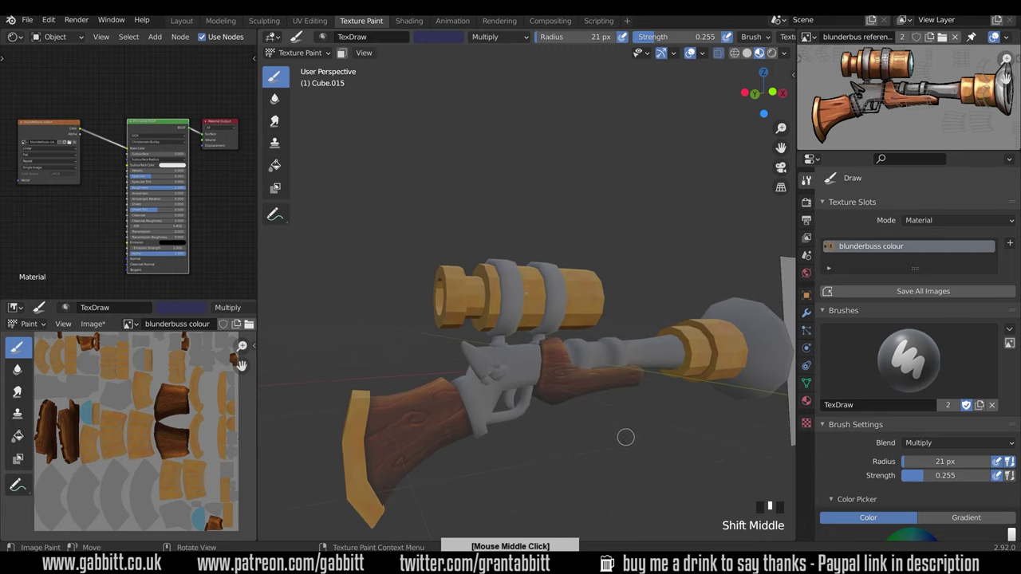
# Set the Draw brush to Screen blending with a light orange-brown colour for highlights
pyautogui.click(927, 444)
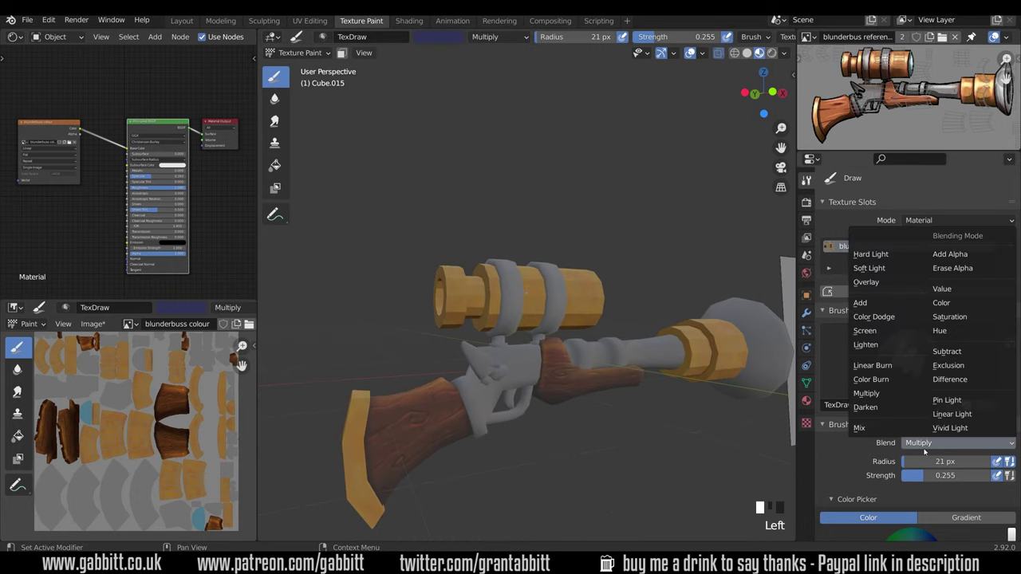
pyautogui.click(874, 330)
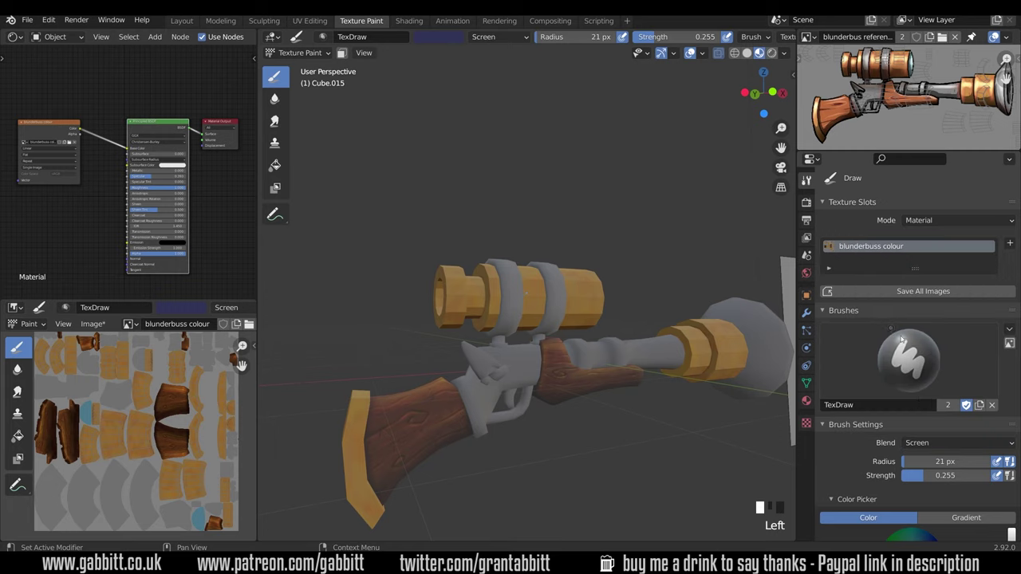
pyautogui.scroll(-5, 917, 383)
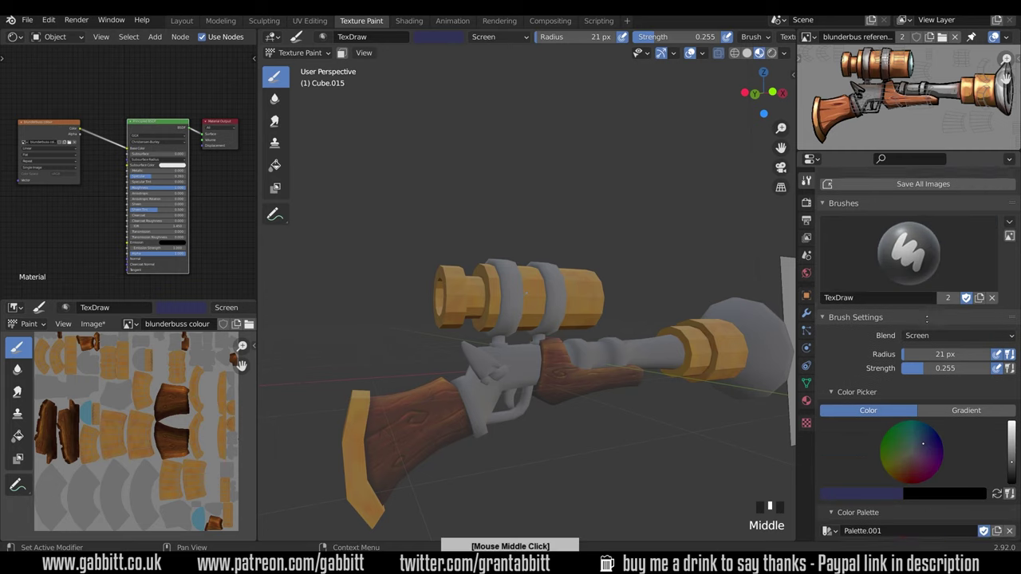
pyautogui.click(900, 436)
pyautogui.moveTo(681, 407); pyautogui.dragTo(628, 392, button='middle')
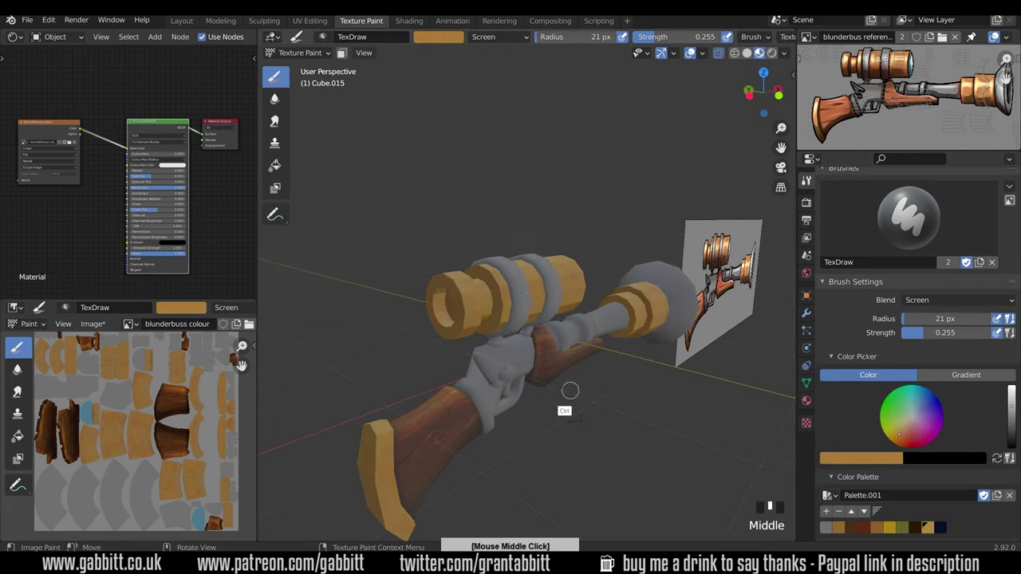
# Paint Screen highlights along the rim edges of the scope's eyepiece
pyautogui.keyDown('ctrl'); pyautogui.moveTo(565, 410); pyautogui.dragTo(598, 285, button='middle'); pyautogui.keyUp('ctrl')
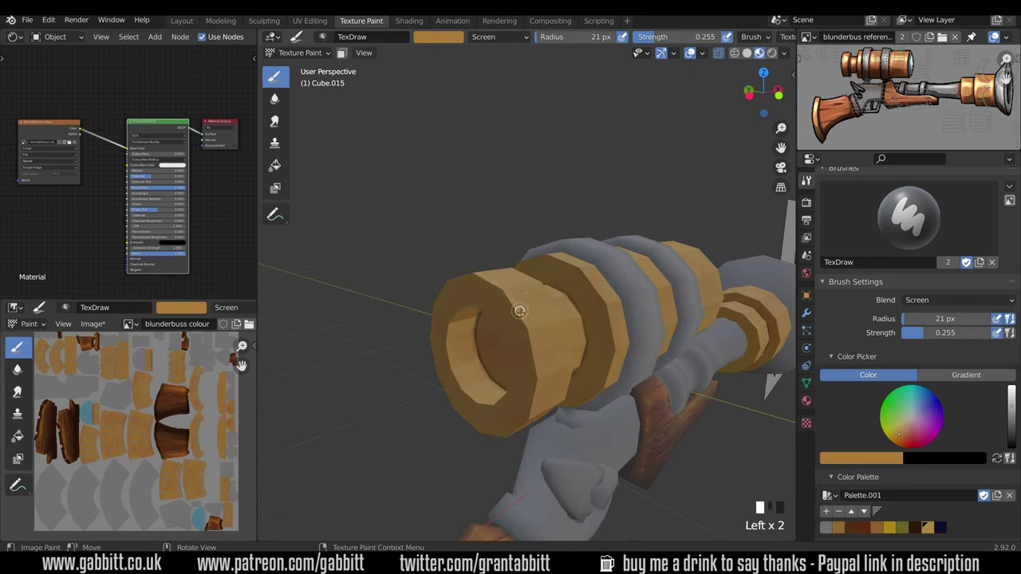
pyautogui.moveTo(519, 311)
pyautogui.mouseDown(button='middle')
pyautogui.moveTo(540, 417)
pyautogui.moveTo(510, 351)
pyautogui.moveTo(523, 291)
pyautogui.moveTo(481, 365)
pyautogui.moveTo(490, 372)
pyautogui.moveTo(643, 254)
pyautogui.moveTo(634, 279)
pyautogui.moveTo(665, 266)
pyautogui.moveTo(652, 373)
pyautogui.moveTo(586, 355)
pyautogui.moveTo(515, 281)
pyautogui.moveTo(709, 304)
pyautogui.moveTo(647, 285)
pyautogui.moveTo(513, 167)
pyautogui.moveTo(413, 221)
pyautogui.moveTo(407, 243)
pyautogui.moveTo(454, 225)
pyautogui.moveTo(431, 187)
pyautogui.moveTo(575, 239)
pyautogui.mouseUp(button='middle')
pyautogui.keyDown('shift'); pyautogui.moveTo(495, 446); pyautogui.dragTo(533, 287, button='middle'); pyautogui.keyUp('shift')
pyautogui.moveTo(523, 275); pyautogui.dragTo(533, 292)
pyautogui.moveTo(533, 320); pyautogui.dragTo(558, 319, button='middle')
# Paint a light highlight down the long edge of the stock's brass butt plate
pyautogui.moveTo(547, 319); pyautogui.dragTo(542, 426)
pyautogui.keyDown('shift'); pyautogui.moveTo(542, 426); pyautogui.dragTo(528, 240, button='middle'); pyautogui.keyUp('shift')
pyautogui.moveTo(526, 240); pyautogui.dragTo(527, 280)
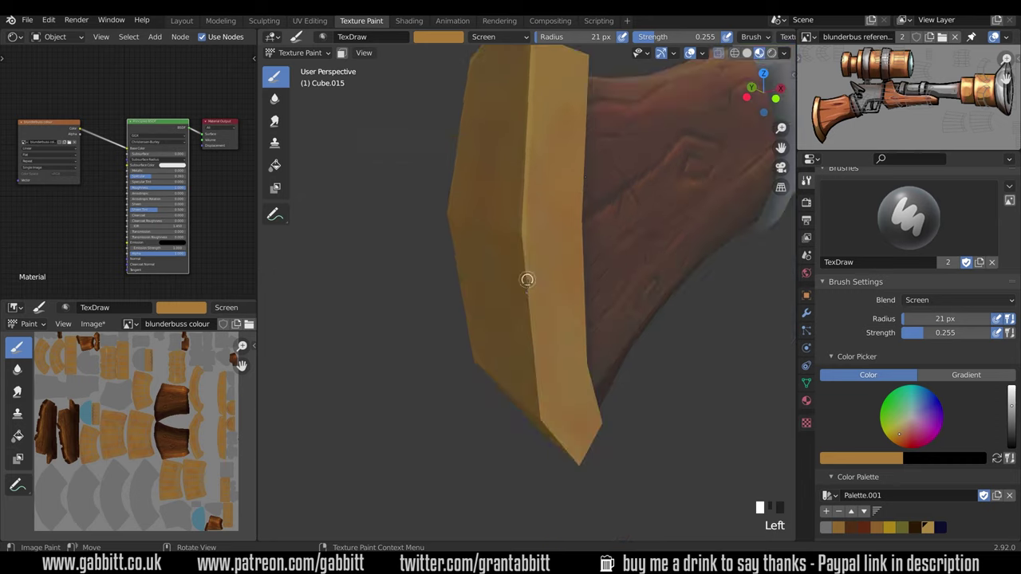
# Paint highlights around the front edge of the muzzle collar's smaller ring
pyautogui.moveTo(527, 280)
pyautogui.mouseDown(button='middle')
pyautogui.moveTo(540, 292)
pyautogui.moveTo(513, 371)
pyautogui.moveTo(529, 365)
pyautogui.moveTo(544, 264)
pyautogui.moveTo(482, 192)
pyautogui.moveTo(606, 383)
pyautogui.moveTo(645, 335)
pyautogui.moveTo(551, 359)
pyautogui.mouseUp(button='middle')
pyautogui.keyDown('shift'); pyautogui.moveTo(551, 359); pyautogui.dragTo(522, 320, button='middle'); pyautogui.keyUp('shift')
pyautogui.keyDown('ctrl'); pyautogui.moveTo(523, 320); pyautogui.dragTo(514, 247, button='middle'); pyautogui.keyUp('ctrl')
pyautogui.moveTo(515, 241); pyautogui.dragTo(507, 240)
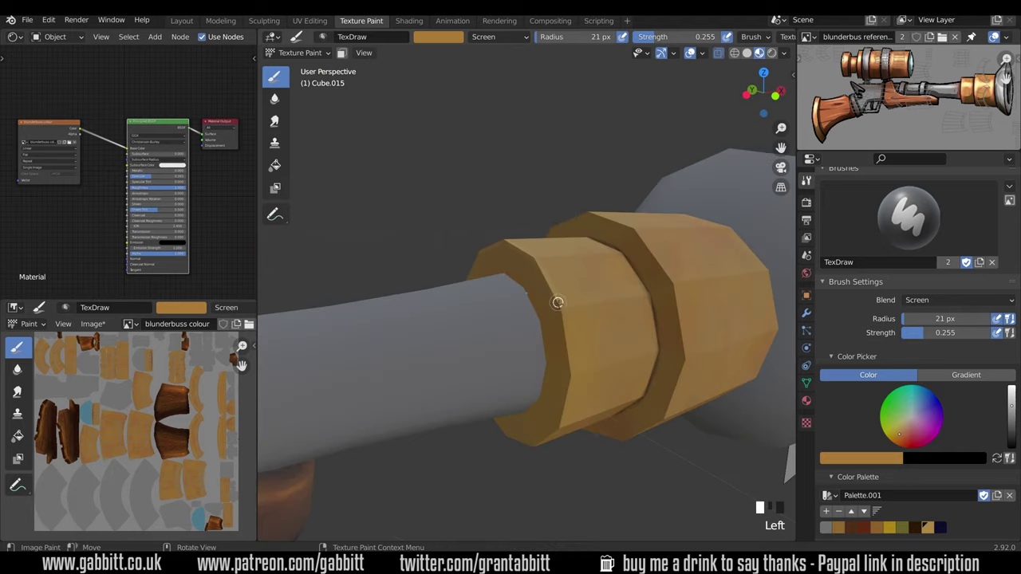
pyautogui.moveTo(581, 385); pyautogui.dragTo(578, 387, button='middle')
pyautogui.moveTo(611, 417); pyautogui.dragTo(625, 298, button='middle')
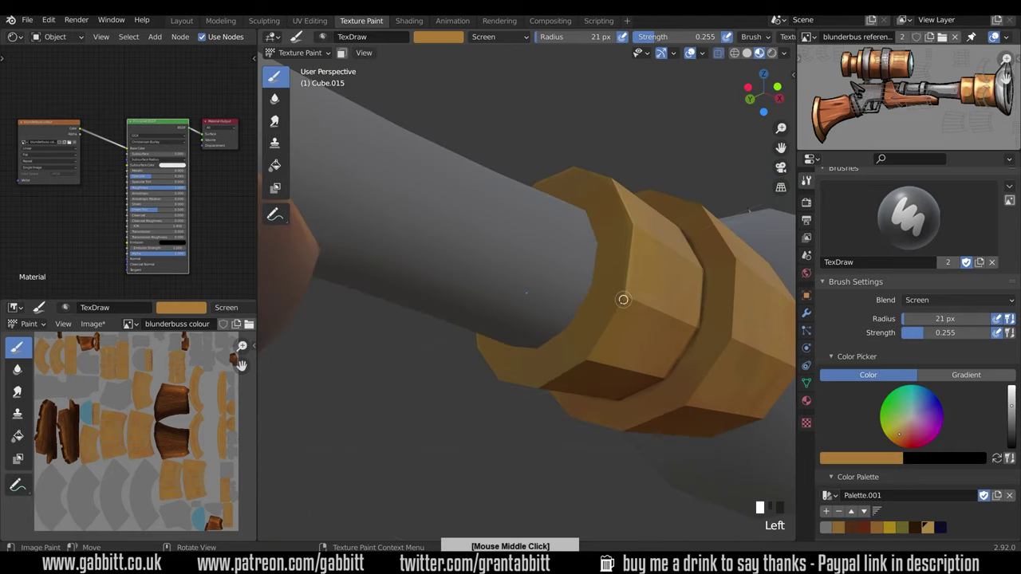
# Paint highlights around the front edge of the muzzle collar's larger ring
pyautogui.moveTo(566, 370); pyautogui.dragTo(602, 228, button='middle')
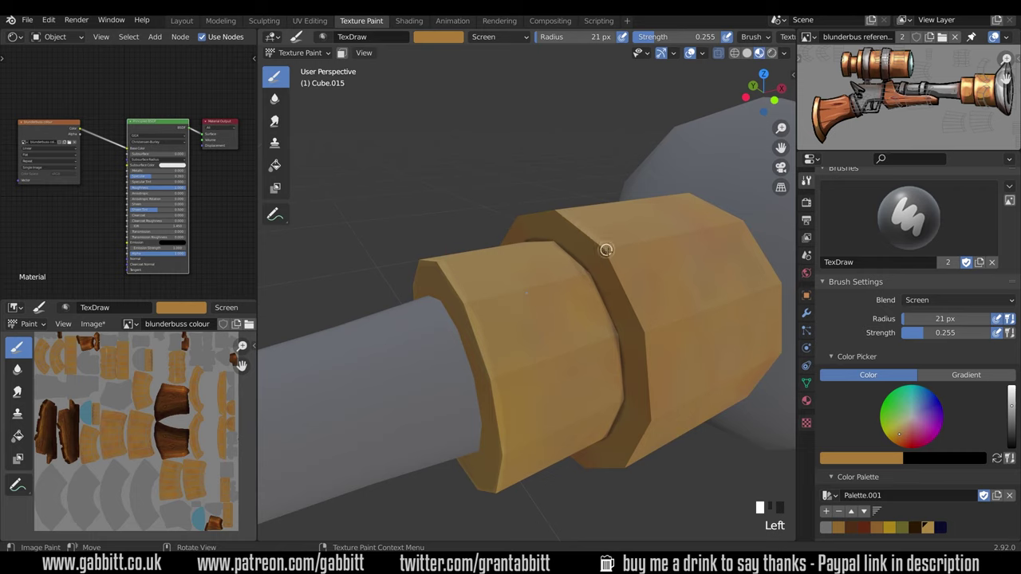
pyautogui.moveTo(633, 302); pyautogui.dragTo(661, 292, button='middle')
pyautogui.moveTo(673, 370); pyautogui.dragTo(684, 328, button='middle')
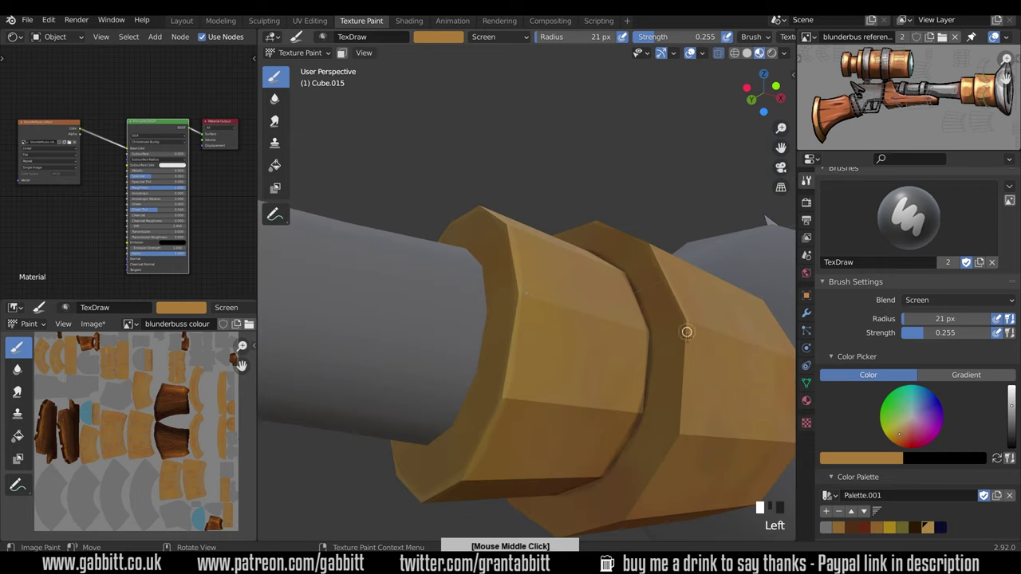
pyautogui.moveTo(673, 452)
pyautogui.mouseDown(button='middle')
pyautogui.moveTo(696, 444)
pyautogui.moveTo(681, 356)
pyautogui.moveTo(672, 418)
pyautogui.moveTo(662, 372)
pyautogui.moveTo(649, 430)
pyautogui.mouseUp(button='middle')
# Apply Shade Smooth to the muzzle collar in Object Mode
pyautogui.hotkey('ctrl', 'Tab')
pyautogui.click(532, 332)
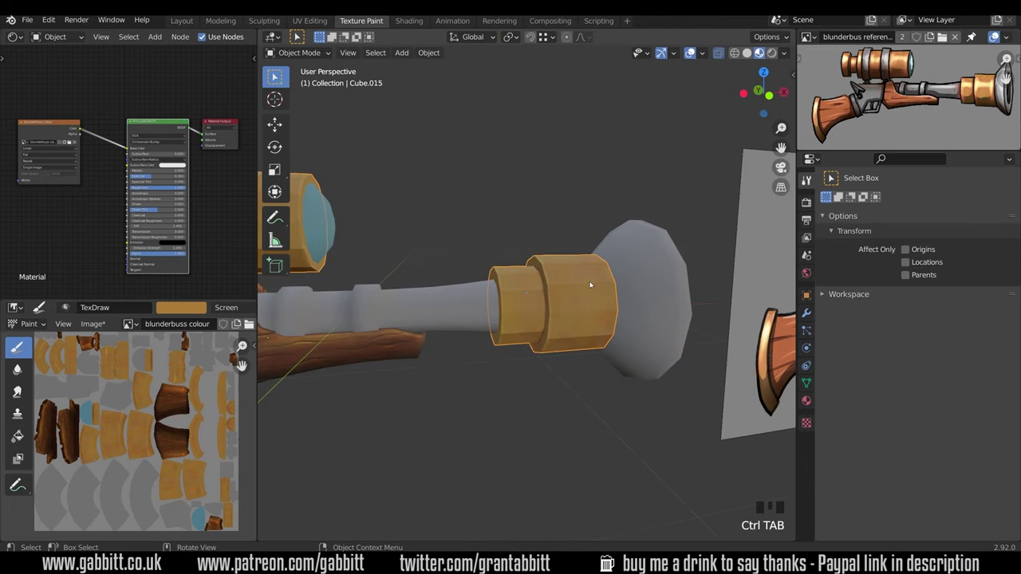
pyautogui.rightClick(590, 285)
pyautogui.click(592, 271)
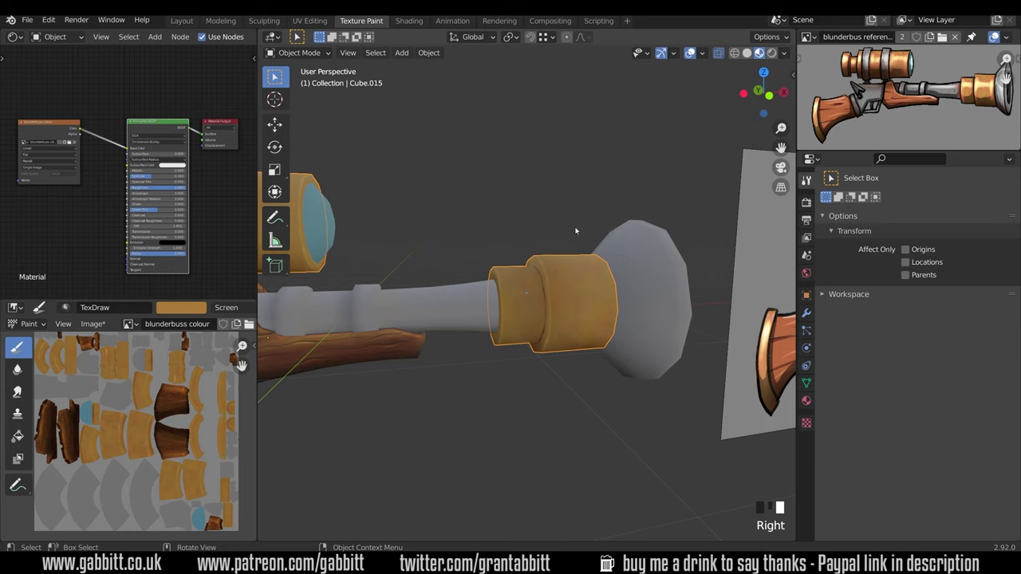
# Preview the image texture's flat colour on the model and return the muzzle collar to Texture Paint mode
pyautogui.keyDown('ctrl'); pyautogui.keyDown('shift'); pyautogui.click(50, 129); pyautogui.keyUp('shift'); pyautogui.keyUp('ctrl')
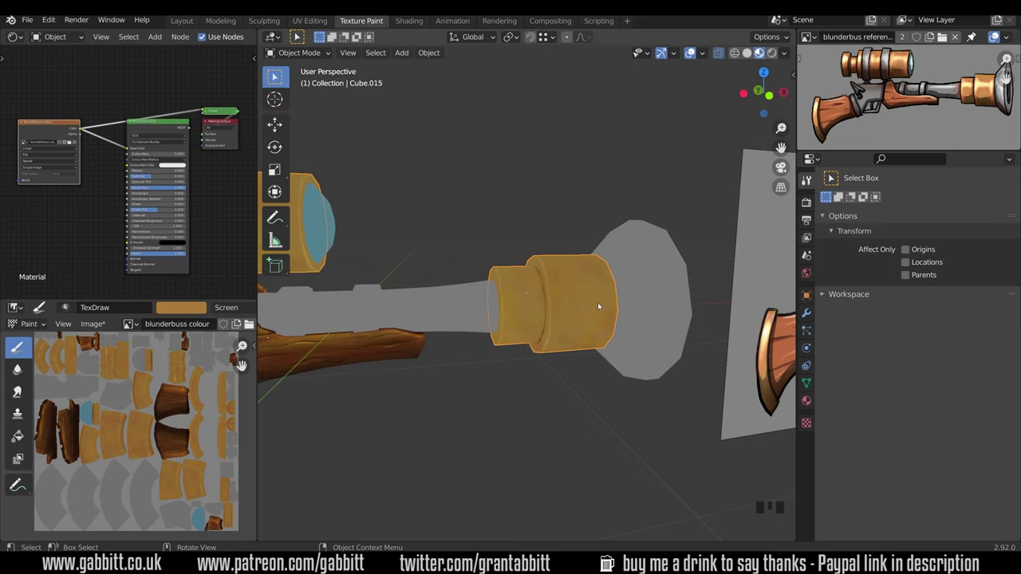
pyautogui.hotkey('ctrl', 'Tab')
pyautogui.moveTo(704, 285)
pyautogui.mouseDown(button='middle')
pyautogui.moveTo(515, 293)
pyautogui.moveTo(660, 347)
pyautogui.mouseUp(button='middle')
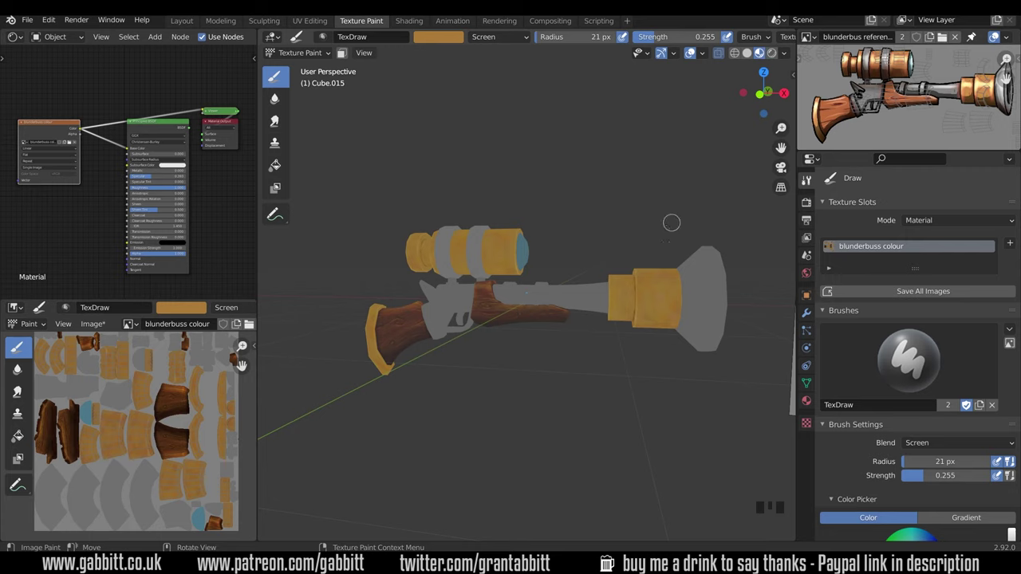
# Set the Draw brush to Multiply blending, a dark purple-blue colour and a 113 px radius
pyautogui.click(958, 445)
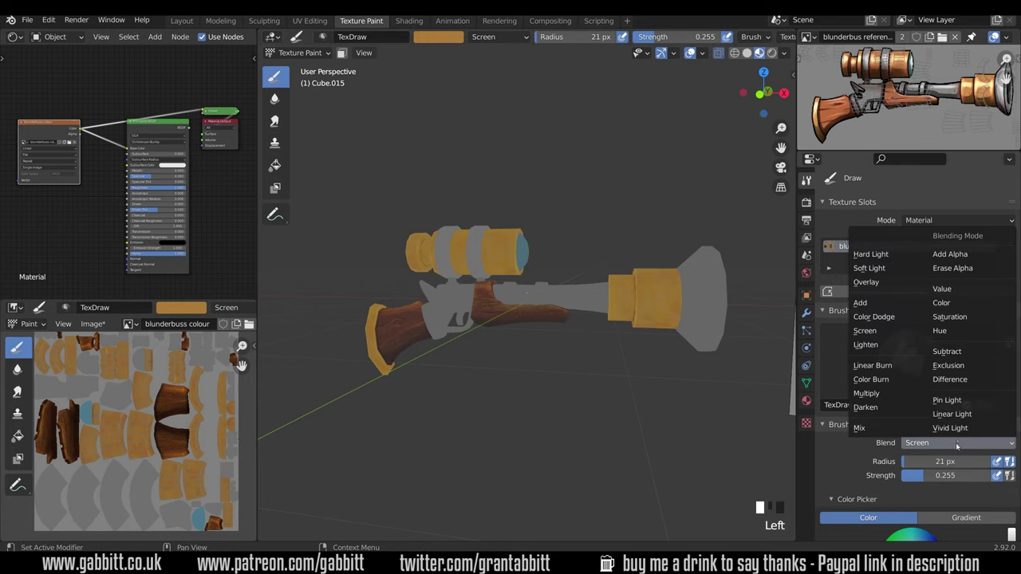
pyautogui.click(881, 397)
pyautogui.moveTo(884, 396); pyautogui.dragTo(888, 235, button='middle')
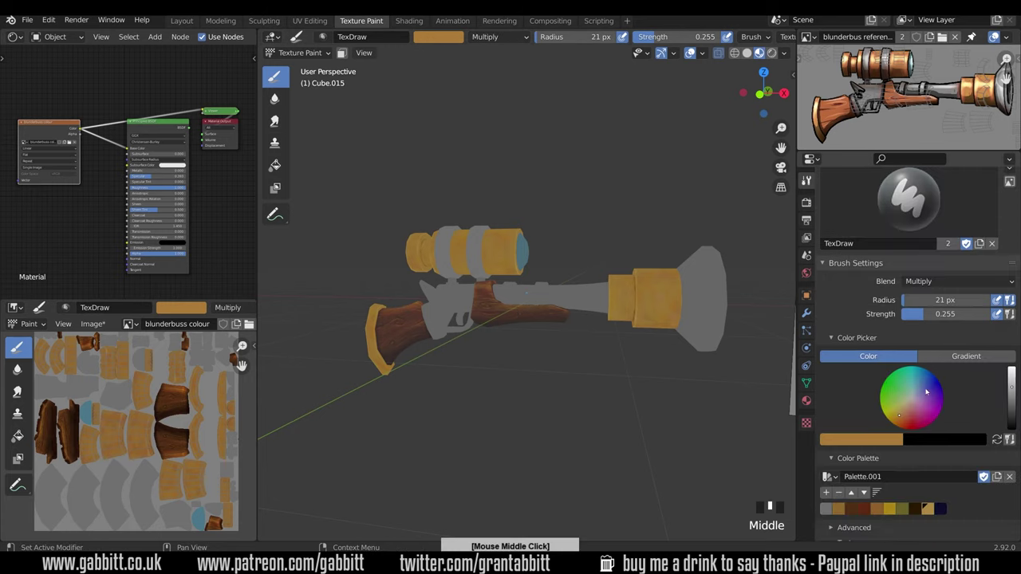
pyautogui.click(926, 391)
pyautogui.moveTo(1012, 402); pyautogui.dragTo(1012, 411)
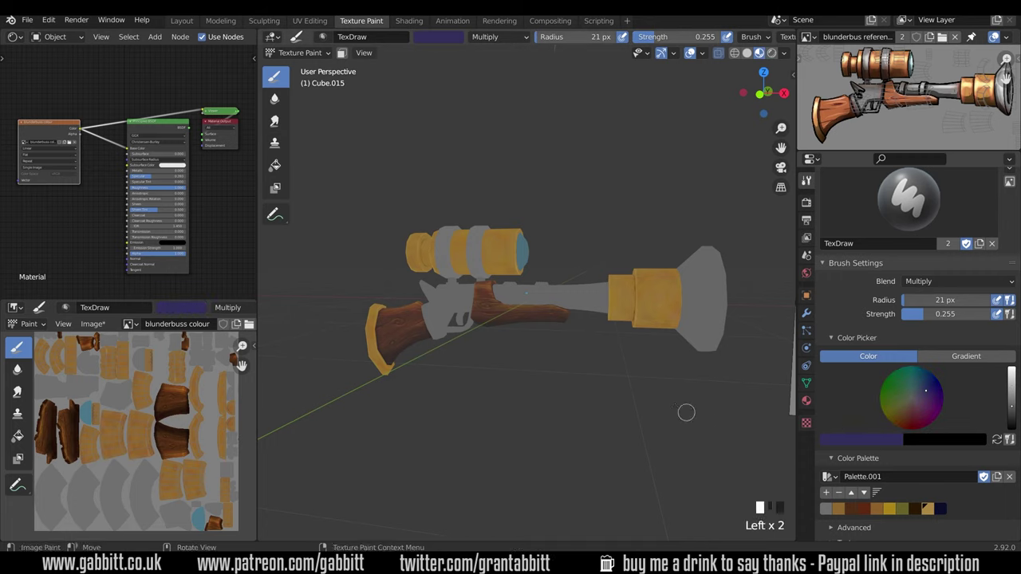
pyautogui.moveTo(684, 413)
pyautogui.mouseDown(button='middle')
pyautogui.moveTo(679, 338)
pyautogui.moveTo(678, 370)
pyautogui.moveTo(700, 326)
pyautogui.moveTo(558, 346)
pyautogui.moveTo(647, 313)
pyautogui.moveTo(632, 381)
pyautogui.mouseUp(button='middle')
pyautogui.press('f')
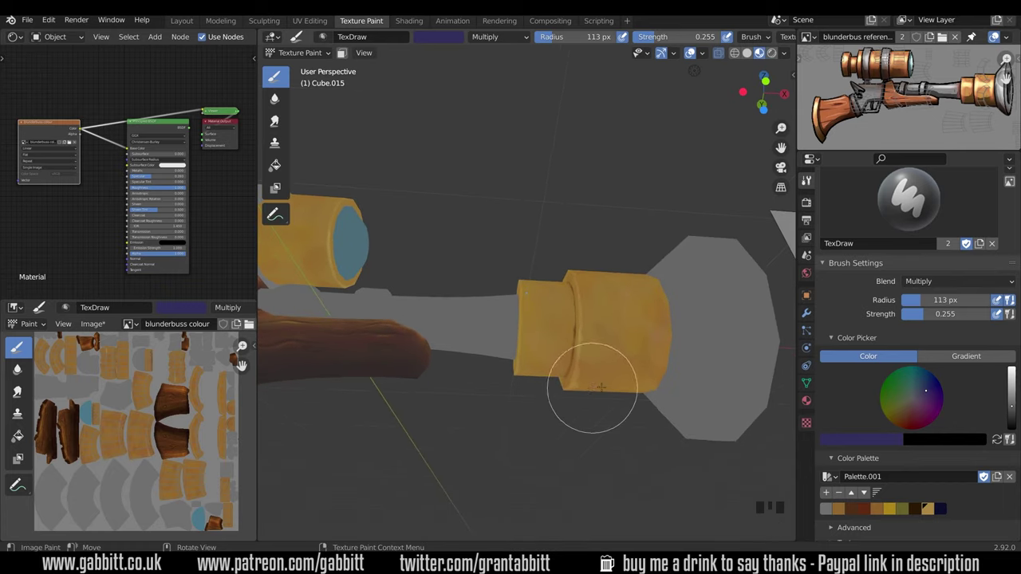
# Paint broad, soft Multiply shadows across the undersides of the muzzle collar's large and small rings
pyautogui.moveTo(641, 400)
pyautogui.mouseDown(button='middle')
pyautogui.moveTo(645, 388)
pyautogui.moveTo(651, 403)
pyautogui.mouseUp(button='middle')
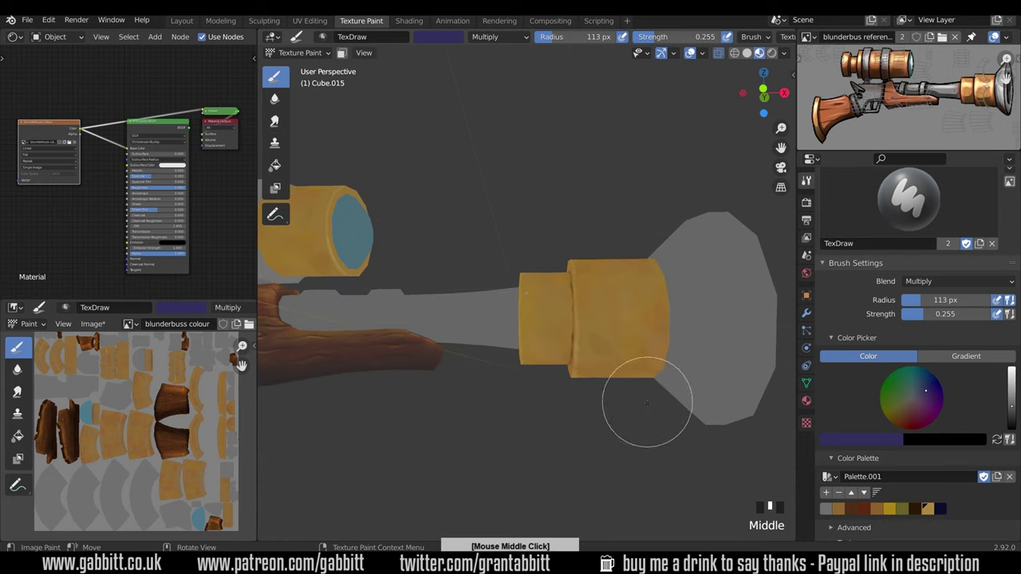
pyautogui.moveTo(667, 327); pyautogui.dragTo(656, 355)
pyautogui.moveTo(654, 343); pyautogui.dragTo(607, 381)
pyautogui.moveTo(609, 382); pyautogui.dragTo(626, 392)
pyautogui.moveTo(626, 392); pyautogui.dragTo(645, 297, button='middle')
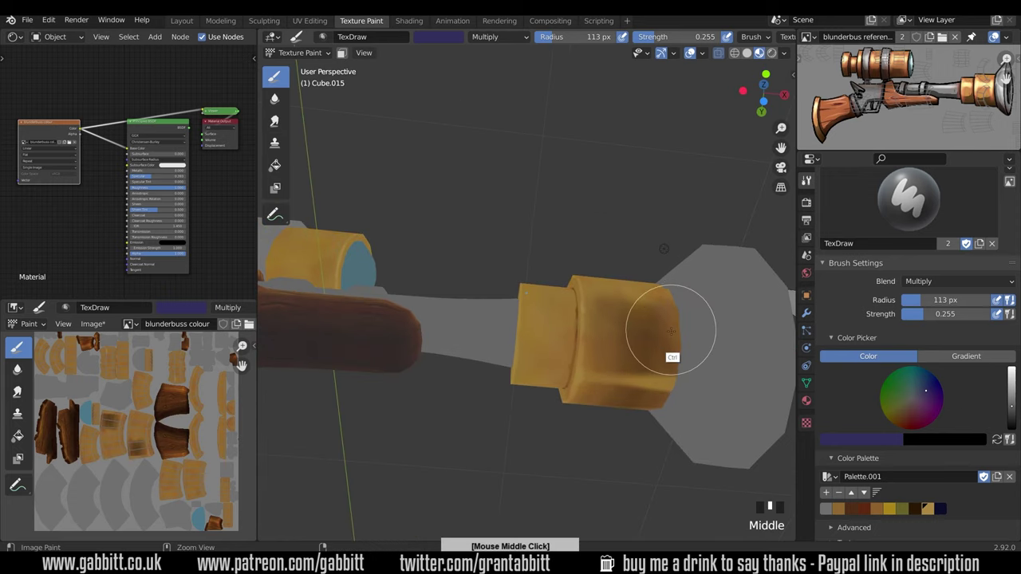
pyautogui.moveTo(671, 330); pyautogui.dragTo(675, 343, button='middle')
pyautogui.click(678, 359)
pyautogui.click(654, 357)
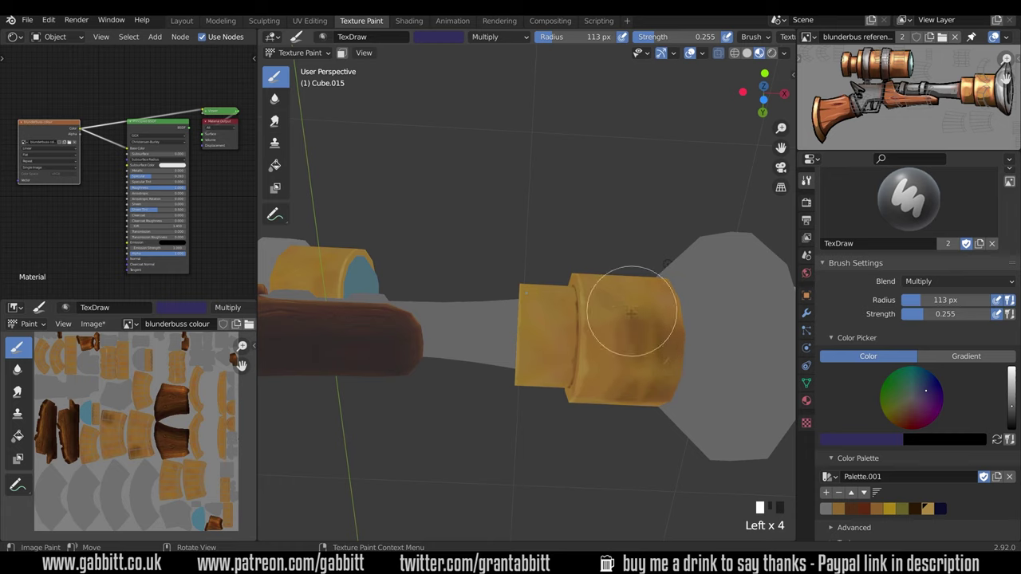
pyautogui.moveTo(554, 362); pyautogui.dragTo(551, 399, button='middle')
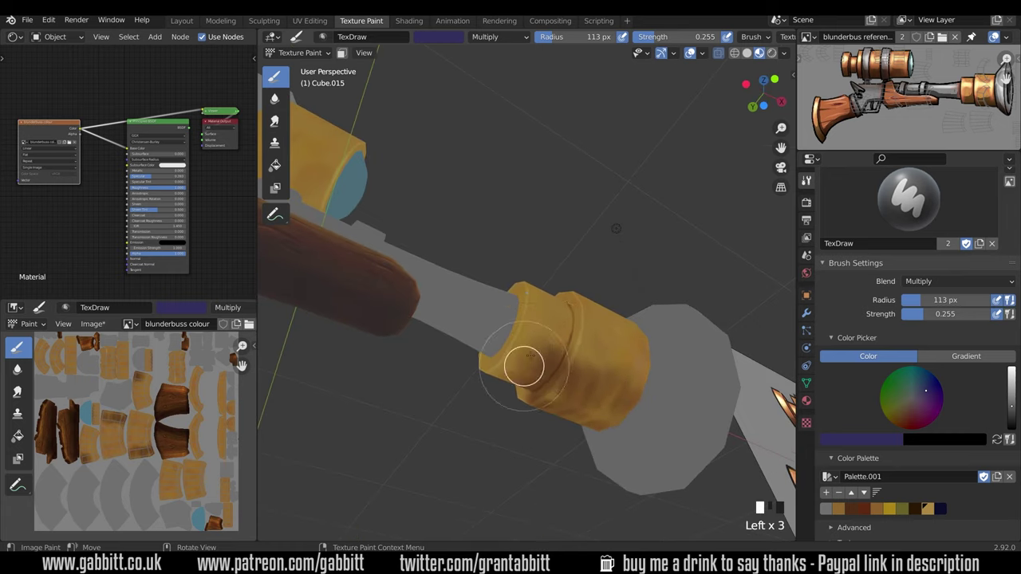
pyautogui.moveTo(629, 400); pyautogui.dragTo(617, 398, button='middle')
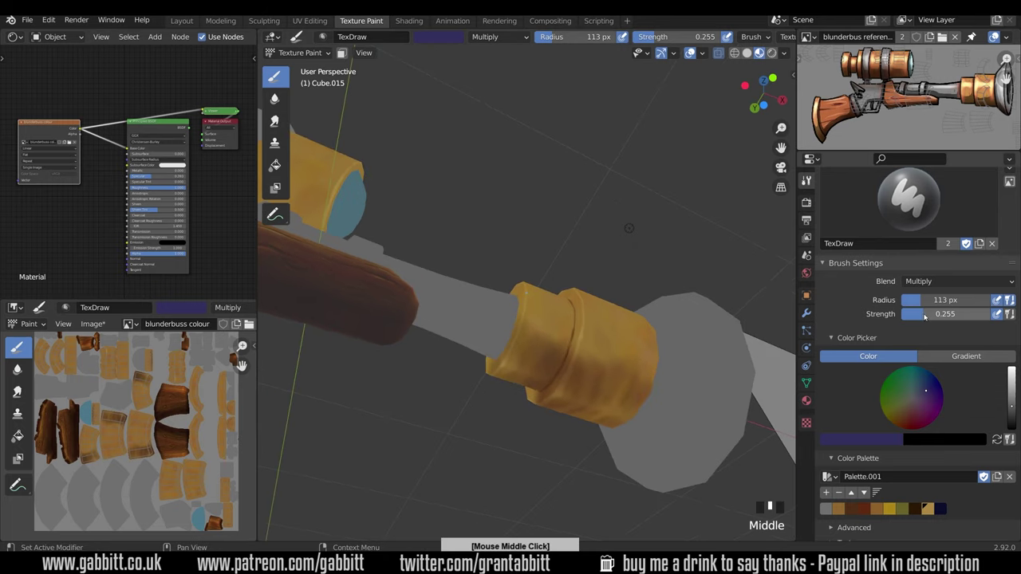
# Lower the brush strength to 0.104, set the radius to 185 px and softly shade the underside of the muzzle collar's large ring
pyautogui.moveTo(924, 314); pyautogui.dragTo(910, 315)
pyautogui.press('f')
pyautogui.click(671, 421)
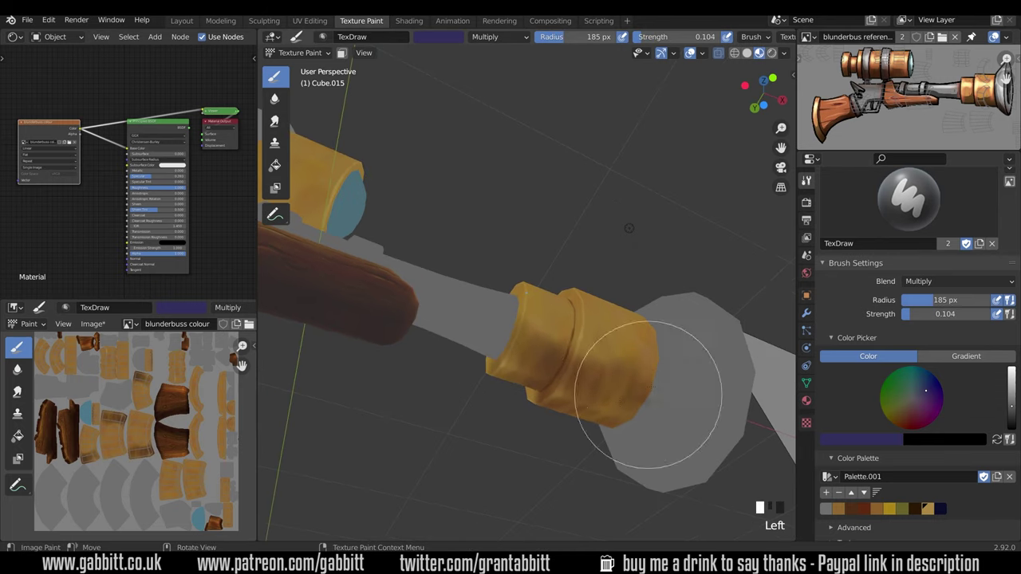
pyautogui.moveTo(526, 349); pyautogui.dragTo(512, 373, button='middle')
pyautogui.moveTo(656, 345)
pyautogui.mouseDown()
pyautogui.moveTo(670, 335)
pyautogui.moveTo(642, 348)
pyautogui.mouseUp()
pyautogui.moveTo(639, 344); pyautogui.dragTo(621, 352)
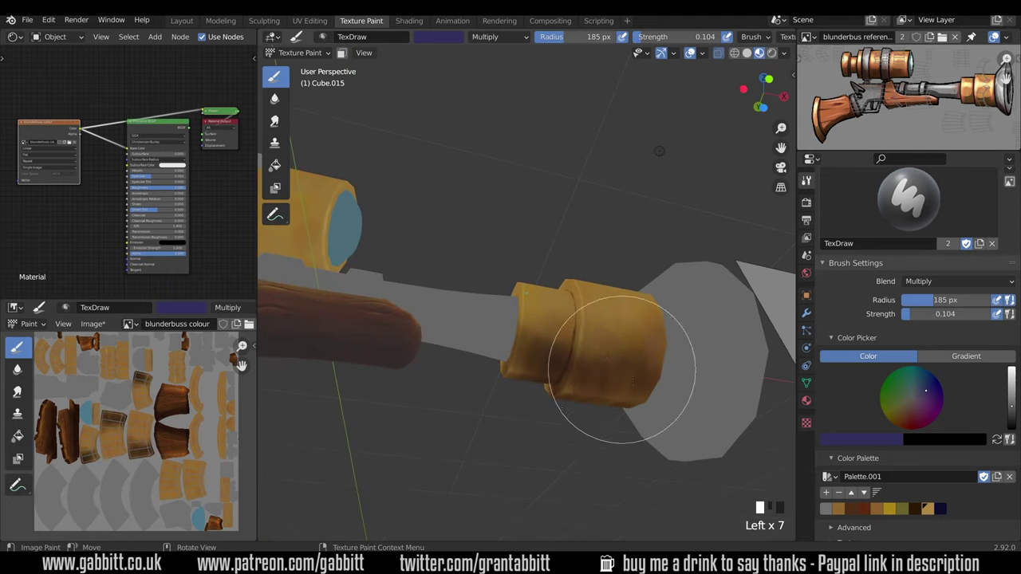
pyautogui.moveTo(622, 369)
pyautogui.mouseDown(button='middle')
pyautogui.moveTo(634, 393)
pyautogui.moveTo(659, 381)
pyautogui.mouseUp(button='middle')
pyautogui.moveTo(594, 388); pyautogui.dragTo(577, 370, button='middle')
pyautogui.click(576, 369)
pyautogui.click(552, 365)
# Build up broad Multiply shadows along the lower sides of both muzzle collar rings from several angles
pyautogui.moveTo(661, 343); pyautogui.dragTo(661, 375, button='middle')
pyautogui.keyDown('ctrl'); pyautogui.moveTo(662, 375); pyautogui.dragTo(663, 419, button='middle'); pyautogui.keyUp('ctrl')
pyautogui.moveTo(663, 419)
pyautogui.mouseDown(button='middle')
pyautogui.moveTo(669, 427)
pyautogui.moveTo(680, 411)
pyautogui.moveTo(673, 375)
pyautogui.moveTo(645, 365)
pyautogui.mouseUp(button='middle')
pyautogui.click(644, 364)
pyautogui.click(663, 359)
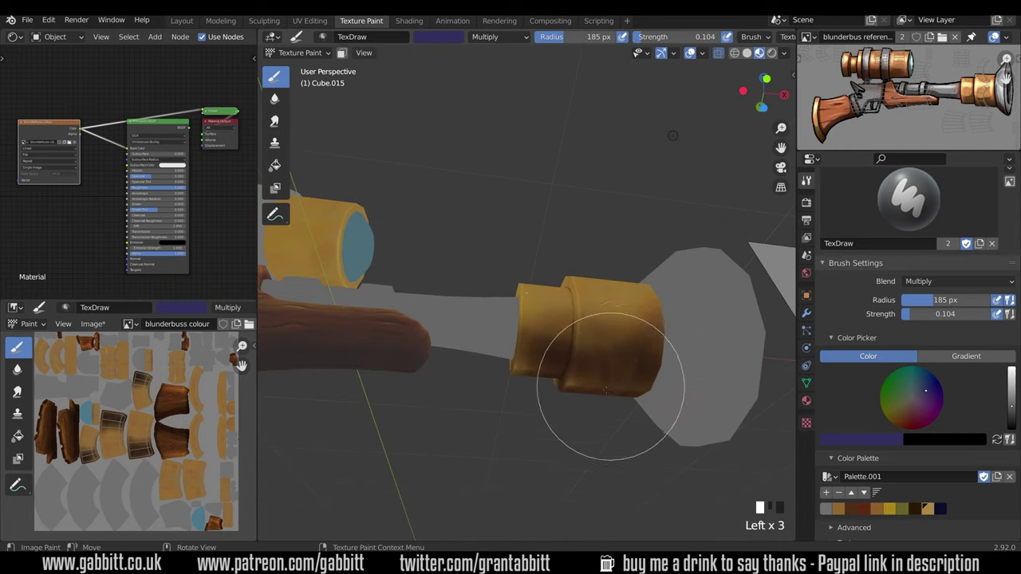
pyautogui.click(490, 377)
pyautogui.moveTo(560, 366)
pyautogui.mouseDown(button='middle')
pyautogui.moveTo(503, 375)
pyautogui.moveTo(550, 395)
pyautogui.moveTo(571, 359)
pyautogui.mouseUp(button='middle')
pyautogui.click(638, 406)
pyautogui.click(679, 309)
pyautogui.click(583, 410)
pyautogui.click(578, 312)
pyautogui.click(582, 301)
pyautogui.click(528, 406)
pyautogui.click(658, 383)
# Set the brush radius to 40 px and darken the large ring's front edge where it meets the flared muzzle
pyautogui.moveTo(658, 383); pyautogui.dragTo(650, 447, button='middle')
pyautogui.press('f')
pyautogui.click(625, 369)
pyautogui.moveTo(668, 346); pyautogui.dragTo(672, 365, button='middle')
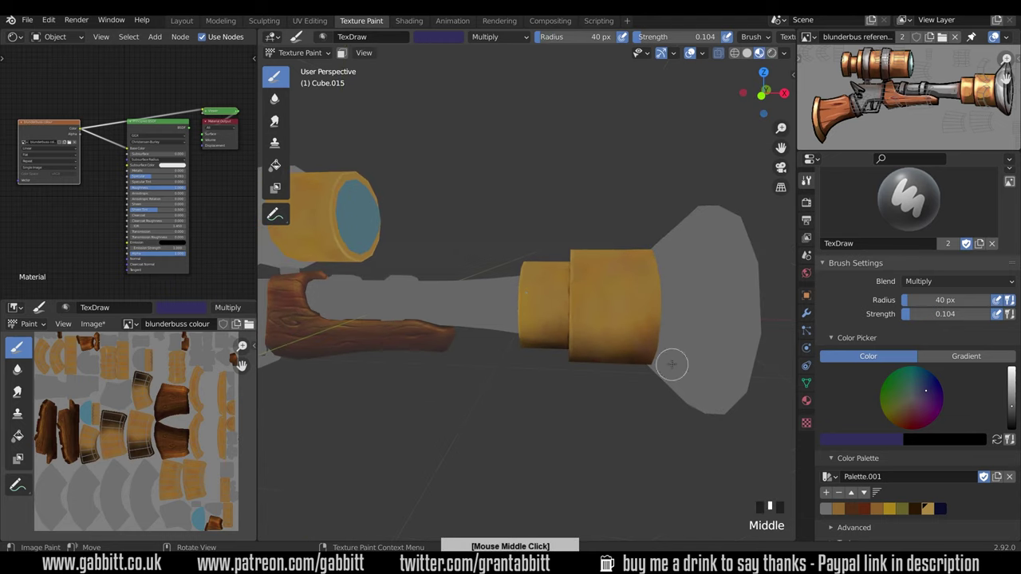
pyautogui.click(669, 317)
pyautogui.moveTo(653, 414)
pyautogui.mouseDown(button='middle')
pyautogui.moveTo(666, 328)
pyautogui.moveTo(687, 283)
pyautogui.mouseUp(button='middle')
pyautogui.click(659, 311)
pyautogui.click(664, 241)
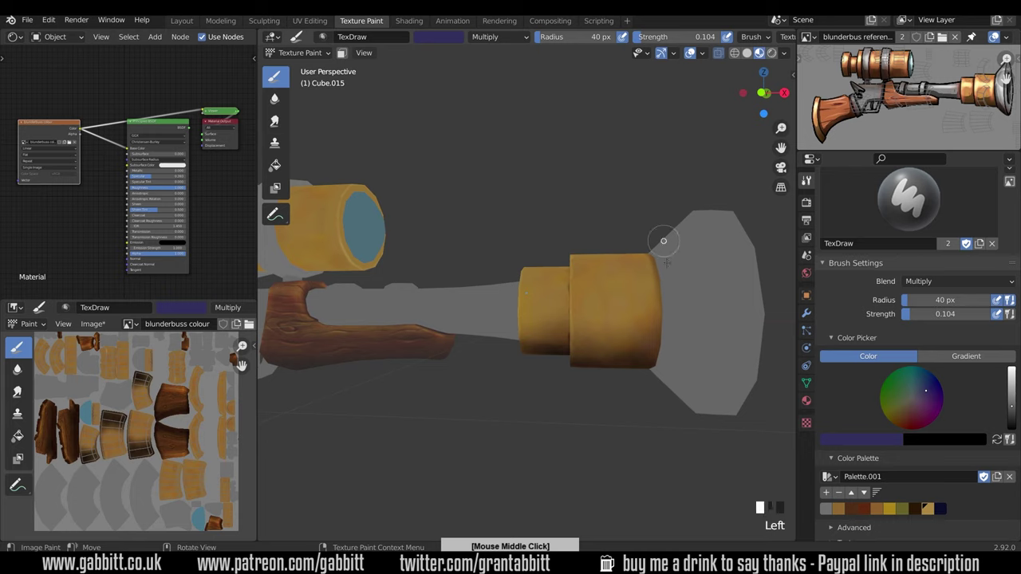
pyautogui.moveTo(664, 243); pyautogui.dragTo(652, 428)
pyautogui.moveTo(667, 376); pyautogui.dragTo(674, 351, button='middle')
pyautogui.click(672, 304)
pyautogui.moveTo(672, 315); pyautogui.dragTo(666, 383)
pyautogui.moveTo(667, 375); pyautogui.dragTo(669, 269)
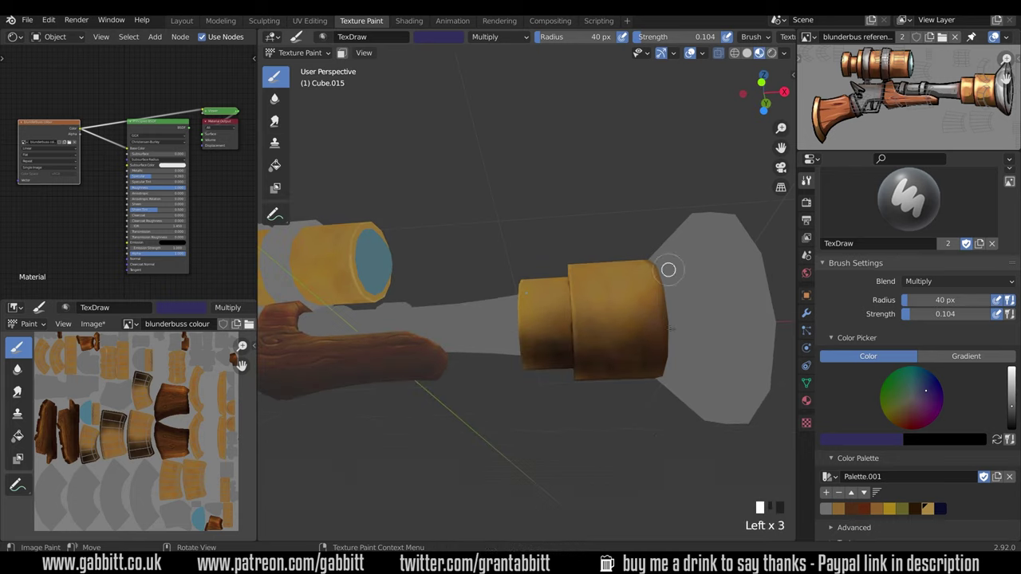
# Darken the seam between the muzzle collar's small and large rings with short Multiply strokes
pyautogui.moveTo(669, 275); pyautogui.dragTo(595, 296, button='middle')
pyautogui.moveTo(594, 369)
pyautogui.keyDown('ctrl'); pyautogui.mouseDown(button='middle')
pyautogui.moveTo(602, 293)
pyautogui.moveTo(553, 233)
pyautogui.mouseUp(button='middle'); pyautogui.keyUp('ctrl')
pyautogui.click(553, 234)
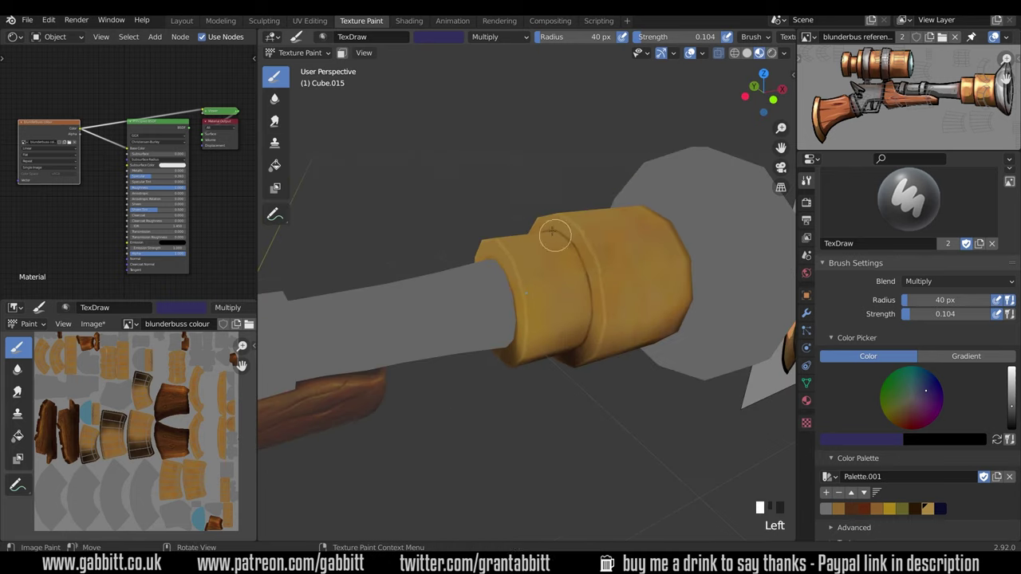
pyautogui.moveTo(580, 351)
pyautogui.mouseDown(button='middle')
pyautogui.moveTo(605, 270)
pyautogui.moveTo(587, 318)
pyautogui.moveTo(581, 287)
pyautogui.mouseUp(button='middle')
pyautogui.click(584, 318)
pyautogui.click(584, 339)
pyautogui.click(585, 359)
pyautogui.click(568, 232)
pyautogui.click(567, 231)
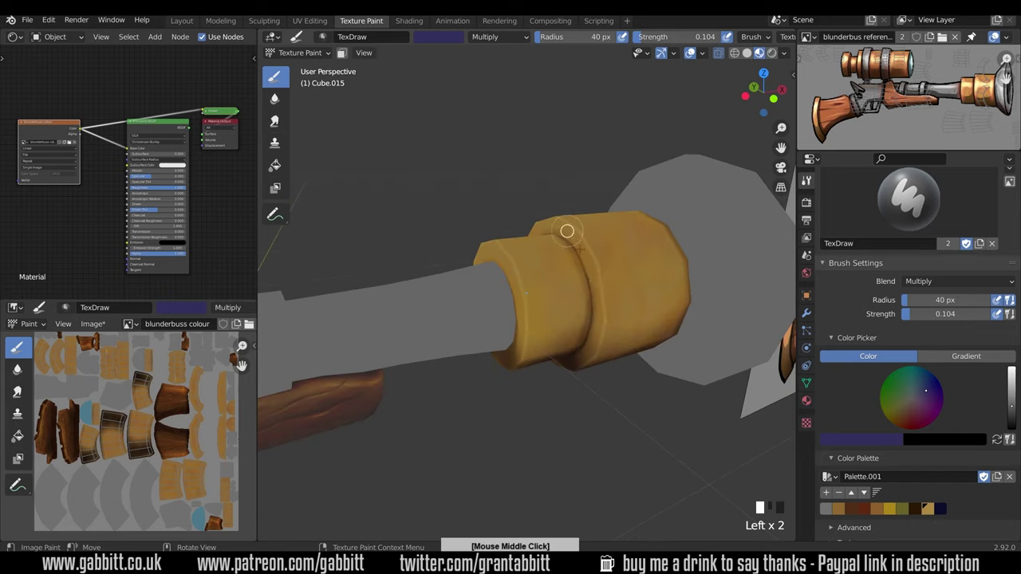
pyautogui.click(561, 230)
pyautogui.click(550, 231)
# Deepen the lower part of the seam between the two collar rings, undoing a stroke and continuing the seam shadow
pyautogui.click(588, 376)
pyautogui.moveTo(605, 341)
pyautogui.mouseDown(button='middle')
pyautogui.moveTo(582, 376)
pyautogui.moveTo(593, 299)
pyautogui.mouseUp(button='middle')
pyautogui.click(586, 374)
pyautogui.click(585, 373)
pyautogui.click(582, 376)
pyautogui.click(573, 382)
pyautogui.click(551, 237)
pyautogui.moveTo(550, 237)
pyautogui.mouseDown(button='middle')
pyautogui.moveTo(586, 270)
pyautogui.moveTo(532, 224)
pyautogui.mouseUp(button='middle')
pyautogui.hotkey('ctrl', 'z')
pyautogui.click(532, 224)
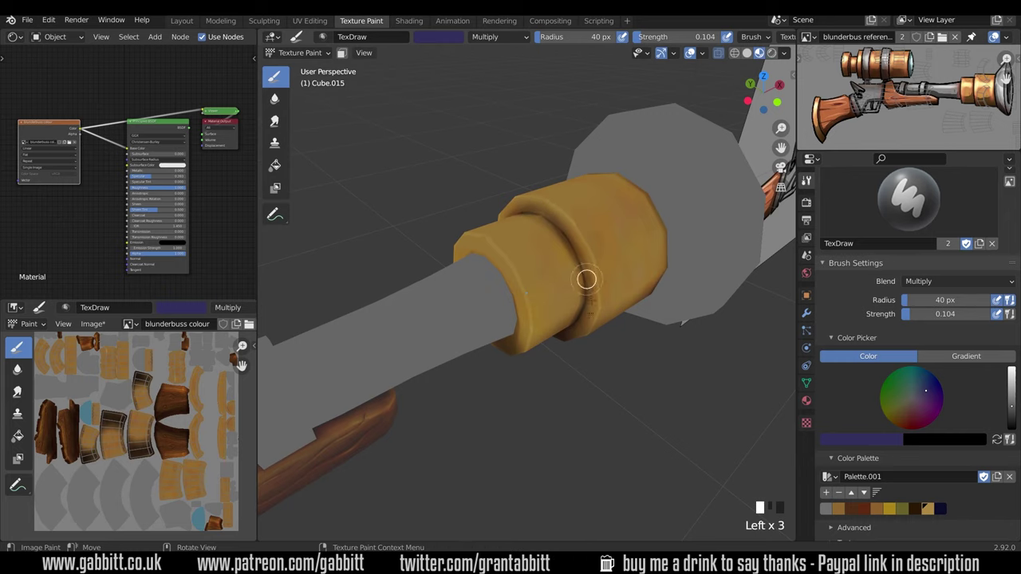
# Darken the small ring's rear edge around the opening where the grey barrel enters the collar
pyautogui.moveTo(587, 278); pyautogui.dragTo(532, 307, button='middle')
pyautogui.moveTo(478, 272); pyautogui.dragTo(501, 290)
pyautogui.moveTo(501, 291); pyautogui.dragTo(519, 312)
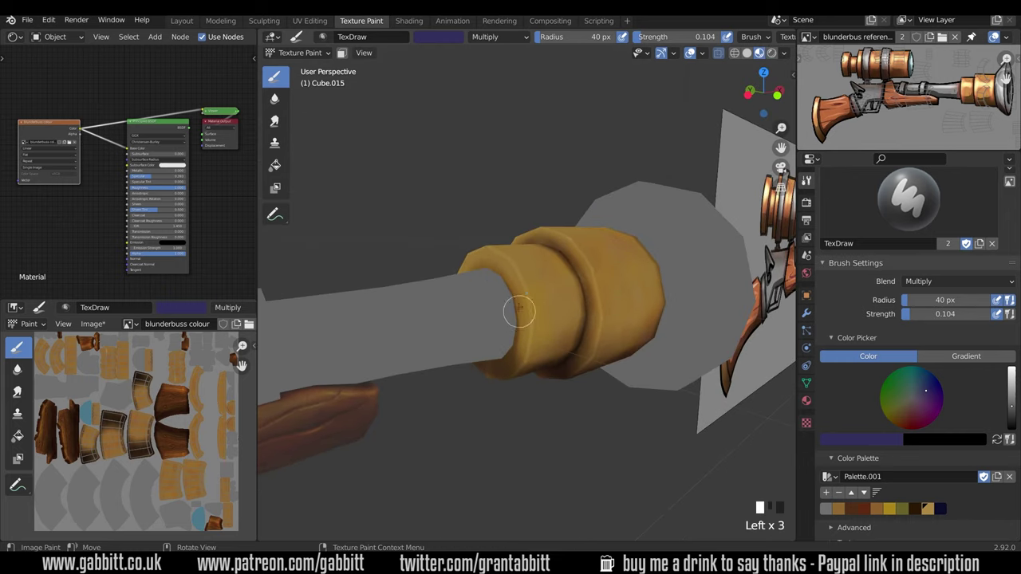
pyautogui.moveTo(503, 308)
pyautogui.mouseDown(button='middle')
pyautogui.moveTo(577, 301)
pyautogui.moveTo(529, 253)
pyautogui.mouseUp(button='middle')
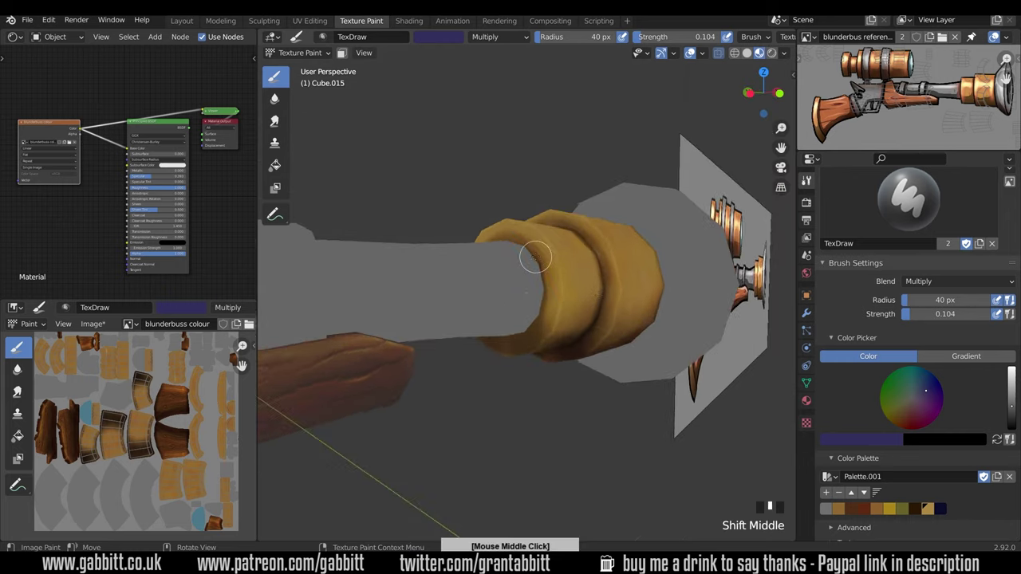
pyautogui.click(533, 295)
pyautogui.click(533, 295)
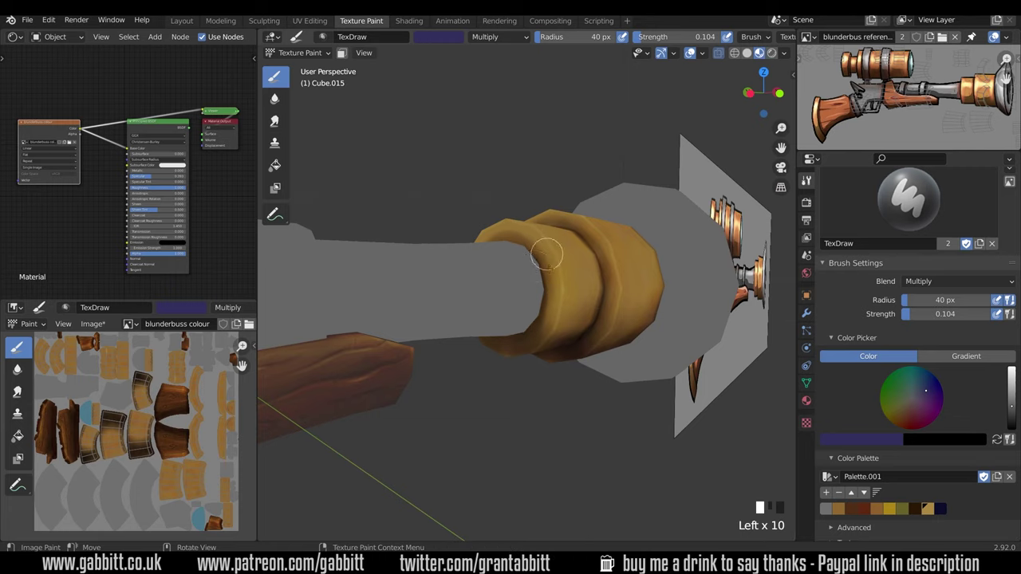
pyautogui.moveTo(546, 254); pyautogui.dragTo(540, 272, button='middle')
pyautogui.click(499, 231)
pyautogui.moveTo(498, 232); pyautogui.dragTo(511, 253)
pyautogui.moveTo(512, 253); pyautogui.dragTo(531, 273)
# Set the brush radius to 128 px and paint soft shadows on the underside of the brass scope, undoing the last stroke
pyautogui.moveTo(580, 294)
pyautogui.mouseDown(button='middle')
pyautogui.moveTo(626, 298)
pyautogui.moveTo(633, 349)
pyautogui.moveTo(608, 306)
pyautogui.moveTo(627, 271)
pyautogui.mouseUp(button='middle')
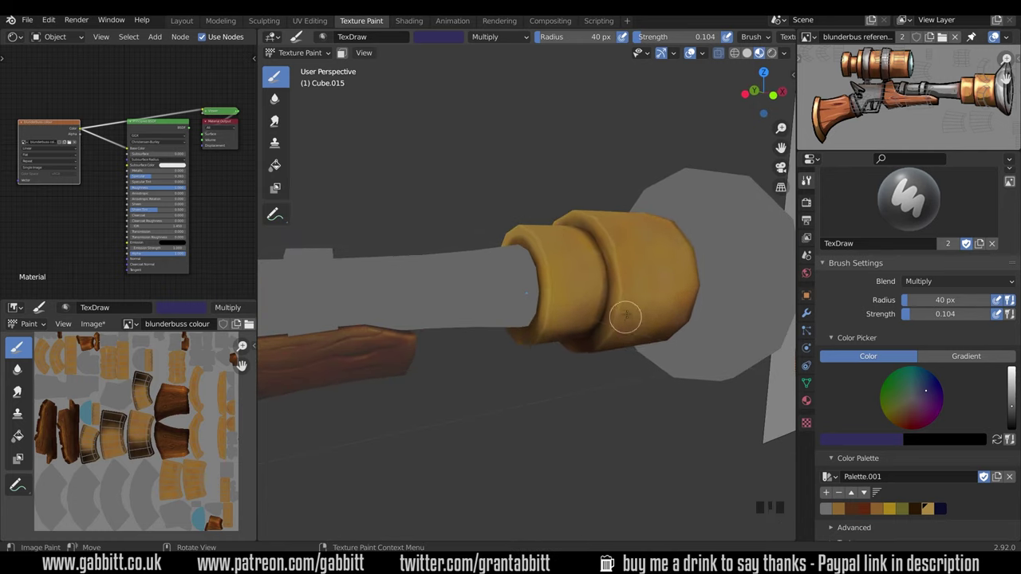
pyautogui.moveTo(625, 317); pyautogui.dragTo(616, 288, button='middle')
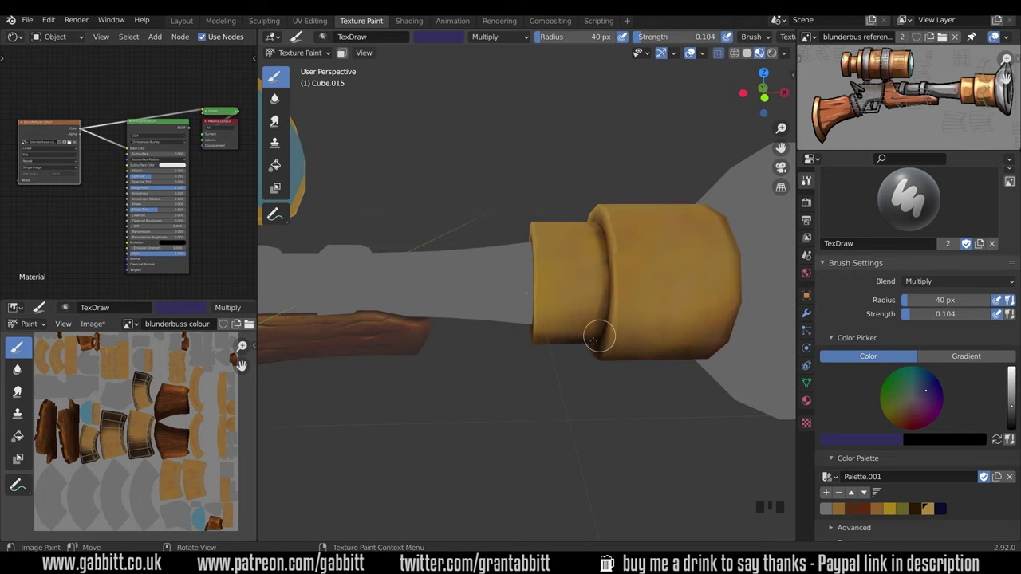
pyautogui.moveTo(598, 337); pyautogui.dragTo(567, 353, button='middle')
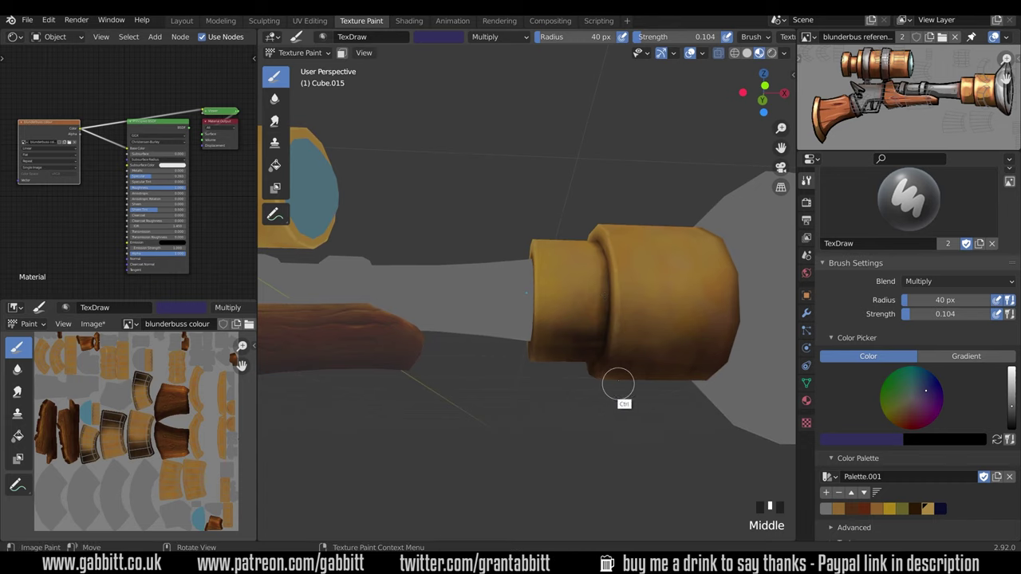
pyautogui.moveTo(647, 369)
pyautogui.mouseDown(button='middle')
pyautogui.moveTo(604, 342)
pyautogui.moveTo(628, 363)
pyautogui.moveTo(628, 383)
pyautogui.mouseUp(button='middle')
pyautogui.moveTo(550, 327)
pyautogui.keyDown('shift'); pyautogui.mouseDown(button='middle')
pyautogui.moveTo(644, 337)
pyautogui.moveTo(551, 319)
pyautogui.mouseUp(button='middle'); pyautogui.keyUp('shift')
pyautogui.keyDown('shift'); pyautogui.moveTo(479, 271); pyautogui.dragTo(421, 262, button='middle'); pyautogui.keyUp('shift')
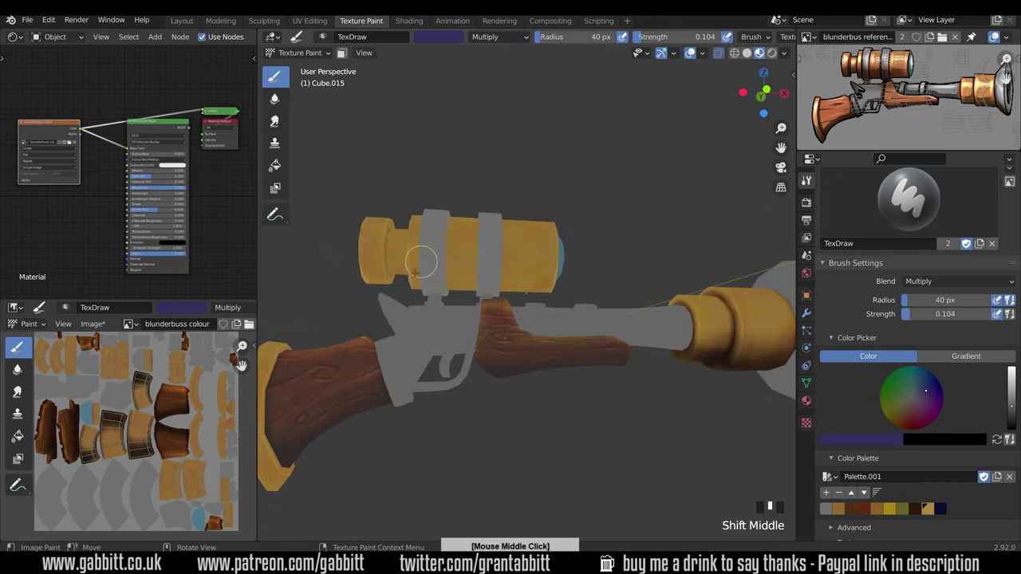
pyautogui.press('f')
pyautogui.click(628, 339)
pyautogui.moveTo(580, 339); pyautogui.dragTo(527, 313, button='middle')
pyautogui.moveTo(507, 303)
pyautogui.mouseDown()
pyautogui.moveTo(526, 298)
pyautogui.moveTo(518, 307)
pyautogui.mouseUp()
pyautogui.moveTo(527, 327); pyautogui.dragTo(518, 298, button='middle')
pyautogui.moveTo(495, 299); pyautogui.dragTo(504, 301)
pyautogui.keyDown('shift'); pyautogui.moveTo(457, 287); pyautogui.dragTo(521, 292, button='middle'); pyautogui.keyUp('shift')
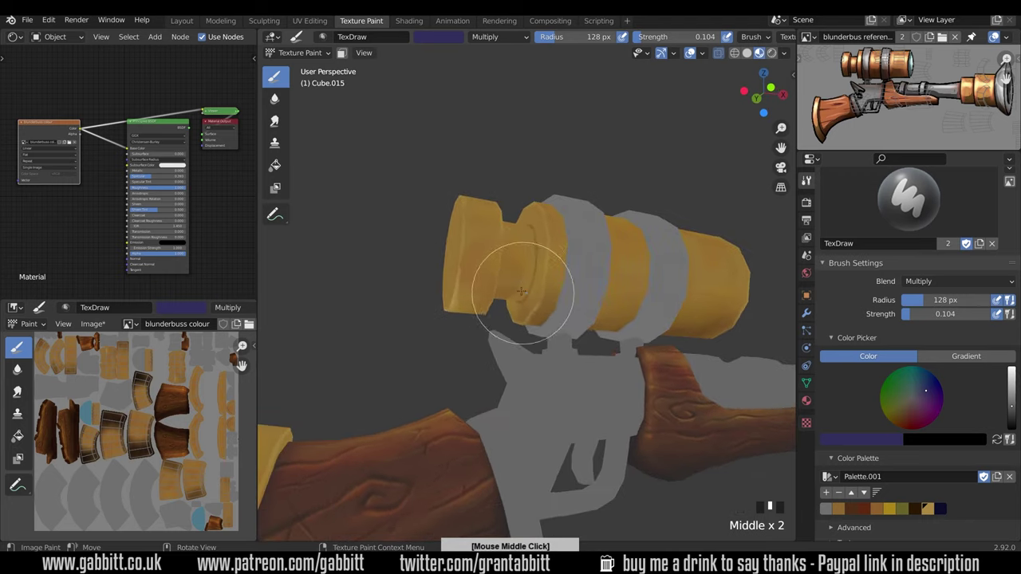
pyautogui.hotkey('ctrl', 'z')
pyautogui.moveTo(593, 376); pyautogui.dragTo(536, 343, button='middle')
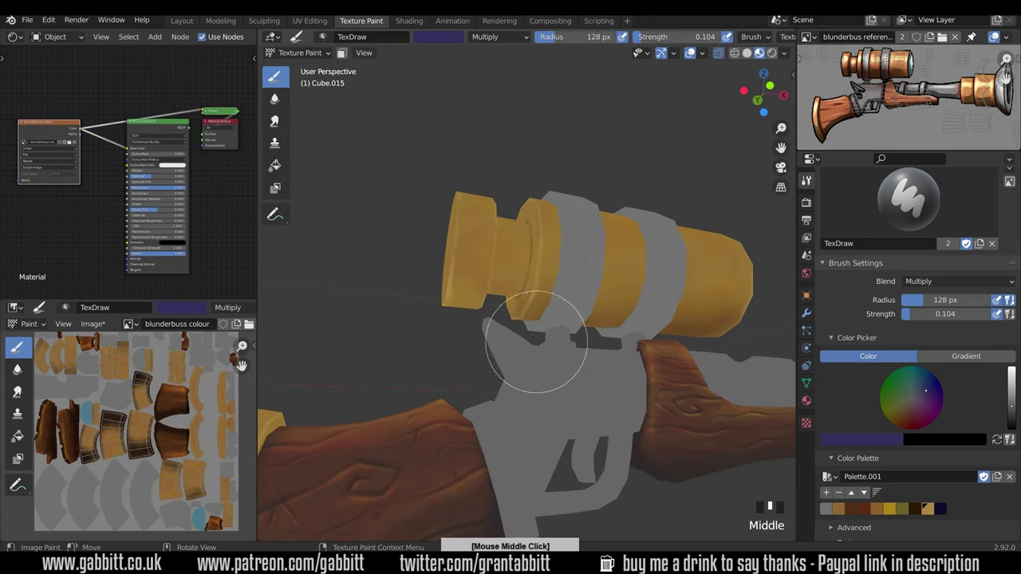
# Shade the underside of the scope's eyepiece and the ring next to the rear mounting band
pyautogui.moveTo(520, 307)
pyautogui.mouseDown(button='middle')
pyautogui.moveTo(519, 365)
pyautogui.moveTo(561, 365)
pyautogui.moveTo(544, 286)
pyautogui.mouseUp(button='middle')
pyautogui.moveTo(557, 339); pyautogui.dragTo(557, 339)
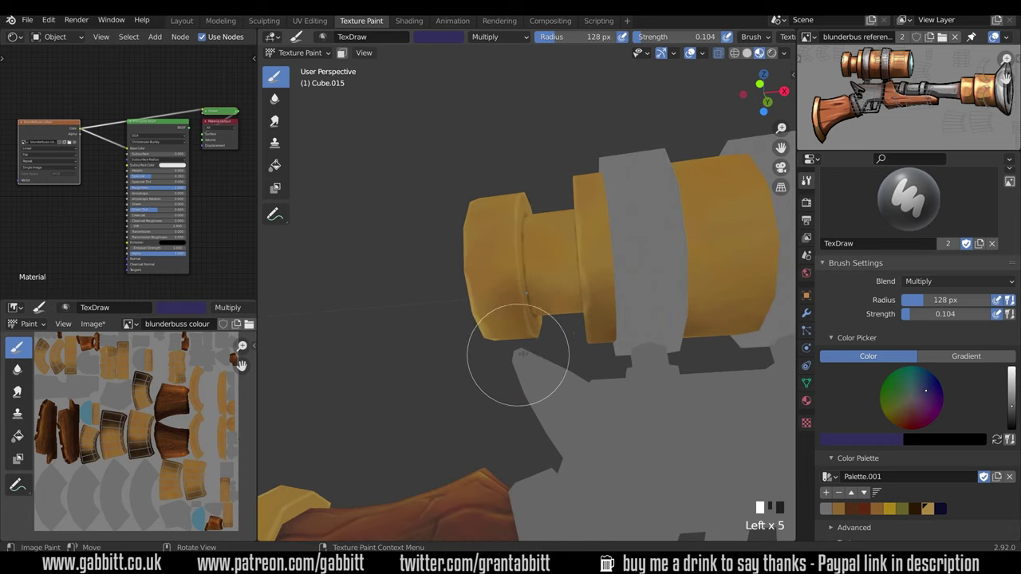
pyautogui.moveTo(554, 277); pyautogui.dragTo(598, 276, button='middle')
pyautogui.moveTo(619, 257); pyautogui.dragTo(620, 289)
pyautogui.moveTo(620, 264); pyautogui.dragTo(619, 296)
pyautogui.moveTo(626, 267); pyautogui.dragTo(622, 283)
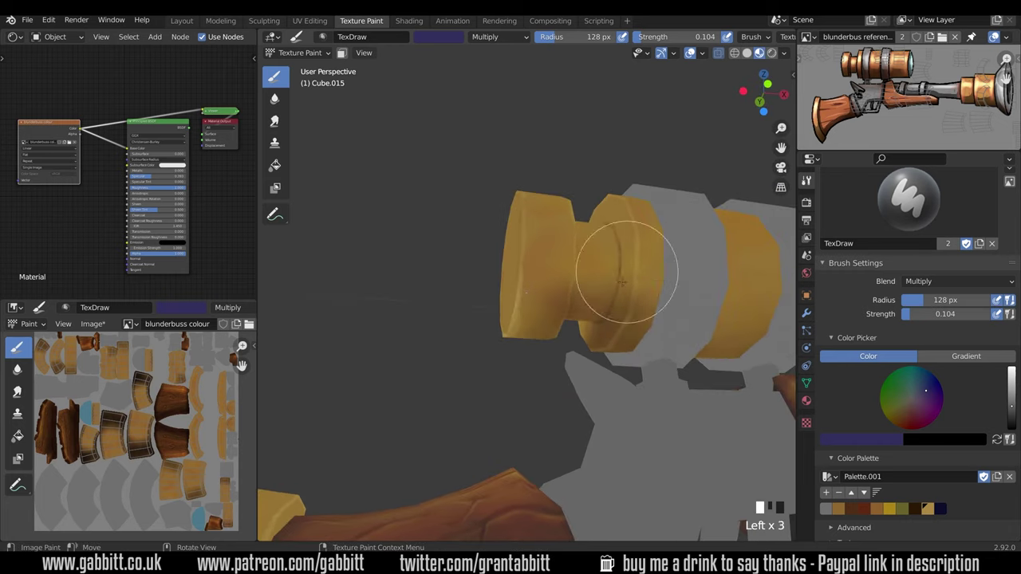
# Darken the scope's narrow neck and the eyepiece's lower edge from both sides, undoing one stray stroke
pyautogui.moveTo(682, 280)
pyautogui.mouseDown(button='middle')
pyautogui.moveTo(524, 303)
pyautogui.moveTo(544, 348)
pyautogui.moveTo(533, 347)
pyautogui.mouseUp(button='middle')
pyautogui.click(524, 303)
pyautogui.moveTo(559, 319); pyautogui.dragTo(569, 298)
pyautogui.moveTo(582, 304); pyautogui.dragTo(543, 317, button='middle')
pyautogui.moveTo(565, 299); pyautogui.dragTo(572, 316)
pyautogui.hotkey('ctrl', 'z')
pyautogui.moveTo(572, 317); pyautogui.dragTo(533, 327, button='middle')
pyautogui.moveTo(526, 320); pyautogui.dragTo(513, 263)
pyautogui.moveTo(523, 310); pyautogui.dragTo(594, 307, button='middle')
pyautogui.moveTo(597, 303); pyautogui.dragTo(615, 328)
pyautogui.moveTo(610, 323); pyautogui.dragTo(535, 307, button='middle')
pyautogui.moveTo(530, 296); pyautogui.dragTo(526, 317)
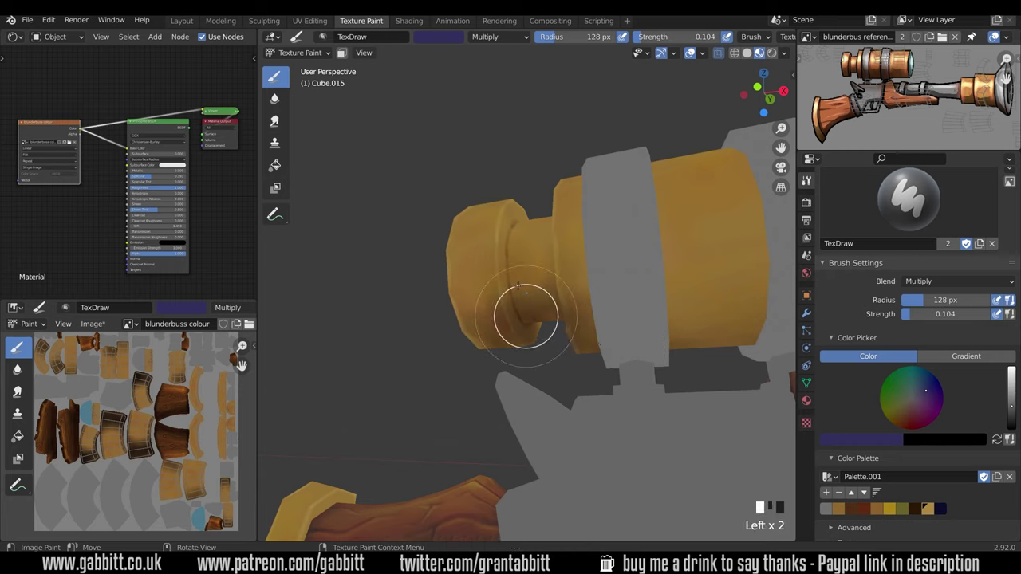
# Extend the soft underside shadow from the scope's eyepiece to the front of its tube near the blue lens
pyautogui.moveTo(527, 316); pyautogui.dragTo(559, 327, button='middle')
pyautogui.moveTo(552, 327); pyautogui.dragTo(546, 332)
pyautogui.moveTo(547, 332); pyautogui.dragTo(471, 327, button='middle')
pyautogui.keyDown('ctrl'); pyautogui.moveTo(622, 335); pyautogui.dragTo(639, 422, button='middle'); pyautogui.keyUp('ctrl')
pyautogui.moveTo(623, 399); pyautogui.dragTo(610, 403)
pyautogui.moveTo(611, 399); pyautogui.dragTo(600, 405)
pyautogui.moveTo(683, 384)
pyautogui.mouseDown(button='middle')
pyautogui.moveTo(723, 381)
pyautogui.moveTo(639, 352)
pyautogui.mouseUp(button='middle')
pyautogui.moveTo(668, 356); pyautogui.dragTo(677, 351)
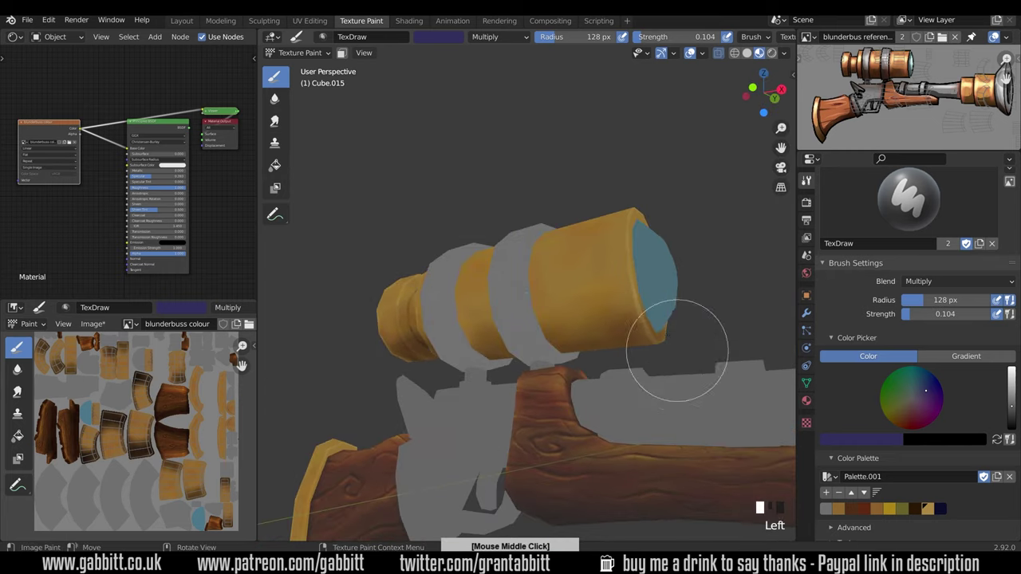
# Deepen the shadow beneath the scope's tube around the mounting bands and at the rim around the lens
pyautogui.moveTo(677, 351); pyautogui.dragTo(714, 352, button='middle')
pyautogui.moveTo(683, 403); pyautogui.dragTo(706, 399, button='middle')
pyautogui.moveTo(571, 348); pyautogui.dragTo(567, 356)
pyautogui.moveTo(568, 356); pyautogui.dragTo(611, 391, button='middle')
pyautogui.keyDown('shift'); pyautogui.moveTo(579, 415); pyautogui.dragTo(622, 407, button='middle'); pyautogui.keyUp('shift')
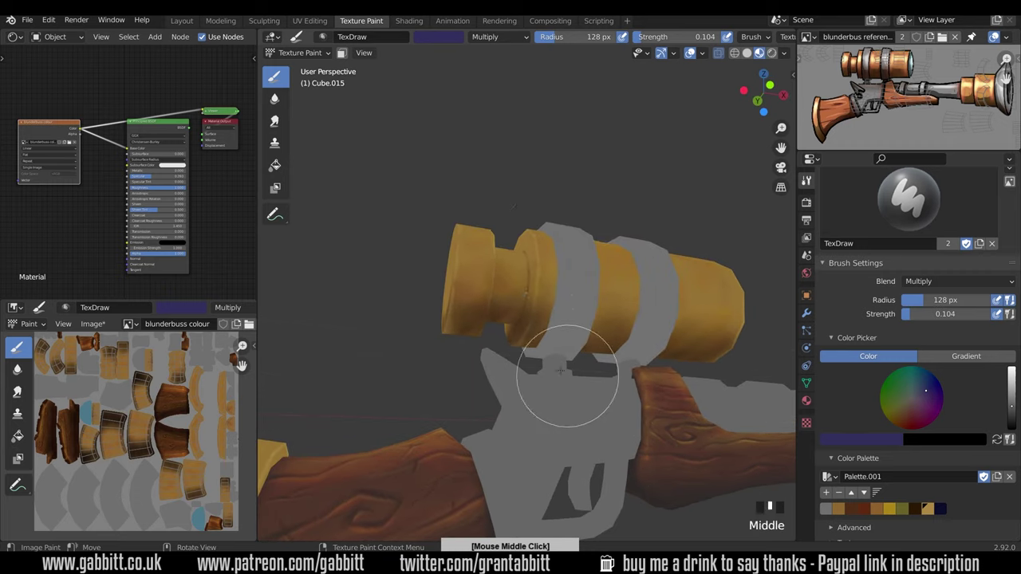
pyautogui.moveTo(572, 374); pyautogui.dragTo(538, 336, button='middle')
pyautogui.moveTo(560, 340); pyautogui.dragTo(553, 300)
pyautogui.moveTo(687, 387); pyautogui.dragTo(639, 351, button='middle')
pyautogui.moveTo(700, 338); pyautogui.dragTo(678, 331, button='middle')
pyautogui.moveTo(684, 275); pyautogui.dragTo(677, 264)
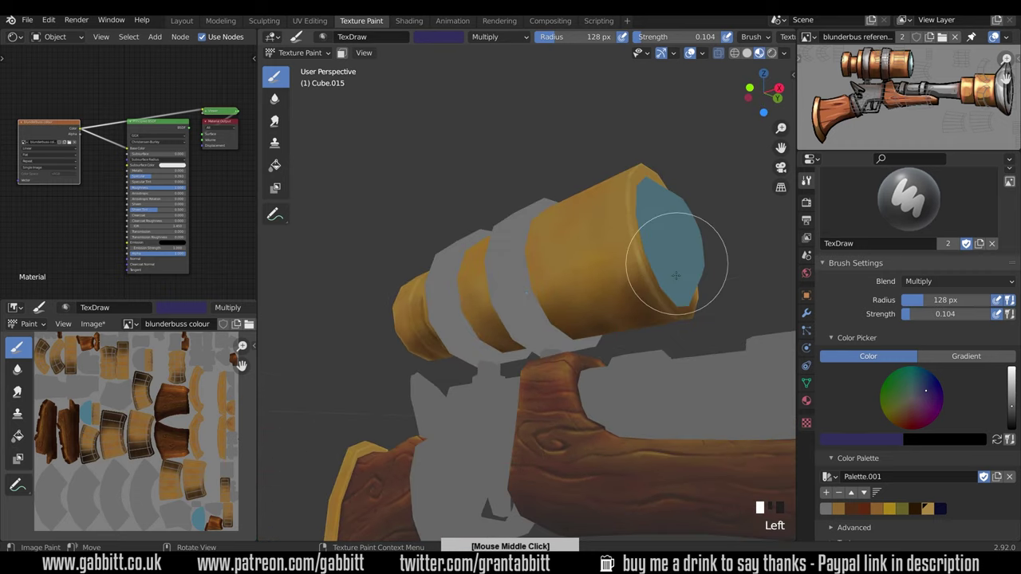
# Compare the scope's shading with the muzzle collar and add another soft shadow stroke to the scope's tube
pyautogui.moveTo(638, 312)
pyautogui.mouseDown(button='middle')
pyautogui.moveTo(693, 343)
pyautogui.moveTo(665, 418)
pyautogui.mouseUp(button='middle')
pyautogui.keyDown('shift'); pyautogui.moveTo(680, 422); pyautogui.dragTo(691, 356, button='middle'); pyautogui.keyUp('shift')
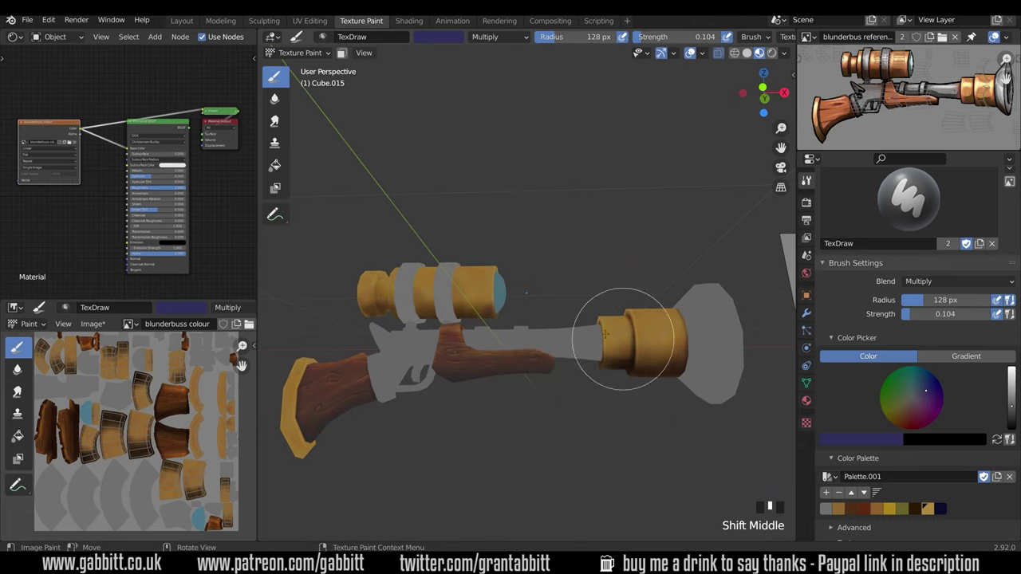
pyautogui.keyDown('shift'); pyautogui.moveTo(535, 337); pyautogui.dragTo(691, 356, button='middle'); pyautogui.keyUp('shift')
pyautogui.scroll(3, 622, 323)
pyautogui.moveTo(590, 302); pyautogui.dragTo(547, 288, button='middle')
pyautogui.keyDown('shift'); pyautogui.moveTo(562, 312); pyautogui.dragTo(565, 319, button='middle'); pyautogui.keyUp('shift')
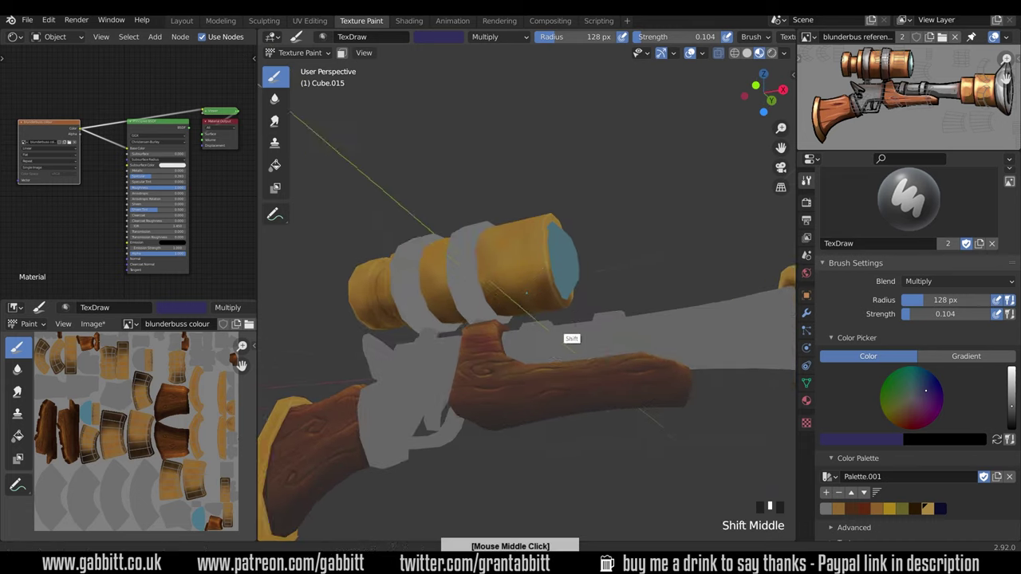
pyautogui.scroll(2, 526, 308)
pyautogui.moveTo(477, 275); pyautogui.dragTo(469, 301)
# Shade the lower end of the stock's brass butt plate with soft Multiply strokes
pyautogui.moveTo(468, 298)
pyautogui.mouseDown(button='middle')
pyautogui.moveTo(446, 319)
pyautogui.moveTo(506, 303)
pyautogui.moveTo(481, 296)
pyautogui.moveTo(570, 296)
pyautogui.moveTo(547, 285)
pyautogui.moveTo(679, 429)
pyautogui.moveTo(677, 401)
pyautogui.moveTo(743, 385)
pyautogui.mouseUp(button='middle')
pyautogui.keyDown('ctrl'); pyautogui.moveTo(569, 423); pyautogui.dragTo(572, 327, button='middle'); pyautogui.keyUp('ctrl')
pyautogui.moveTo(592, 407)
pyautogui.keyDown('shift'); pyautogui.mouseDown(button='middle')
pyautogui.moveTo(582, 339)
pyautogui.moveTo(557, 338)
pyautogui.mouseUp(button='middle'); pyautogui.keyUp('shift')
pyautogui.moveTo(503, 384)
pyautogui.mouseDown()
pyautogui.moveTo(491, 345)
pyautogui.moveTo(505, 359)
pyautogui.mouseUp()
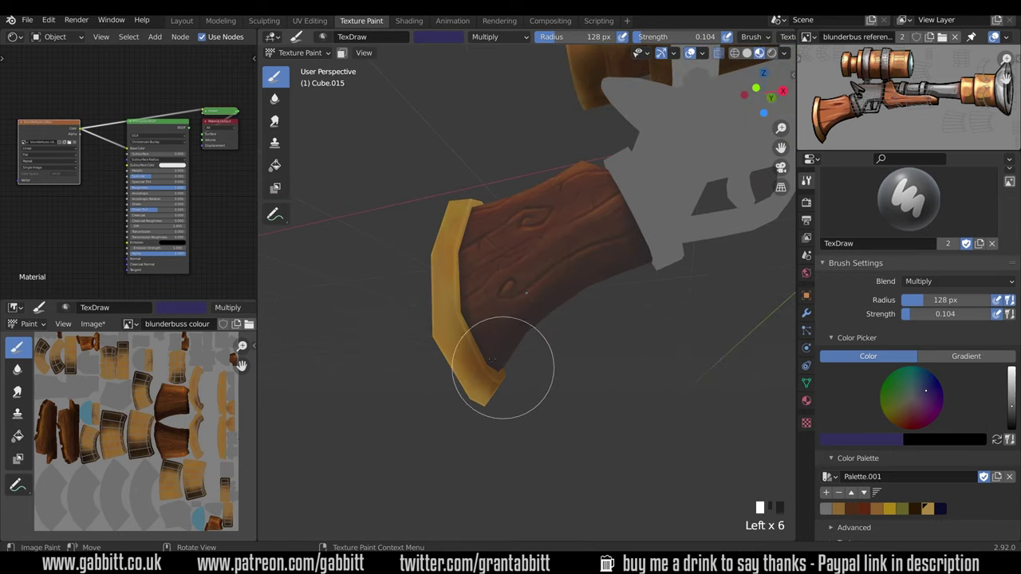
# Shade the outer back and lower faces of the brass butt plate with soft, broad Multiply strokes
pyautogui.moveTo(503, 367)
pyautogui.mouseDown(button='middle')
pyautogui.moveTo(517, 266)
pyautogui.moveTo(604, 296)
pyautogui.moveTo(582, 330)
pyautogui.moveTo(577, 311)
pyautogui.moveTo(576, 353)
pyautogui.mouseUp(button='middle')
pyautogui.click(517, 267)
pyautogui.click(526, 266)
pyautogui.click(532, 264)
pyautogui.click(582, 331)
pyautogui.click(582, 330)
pyautogui.click(544, 253)
pyautogui.click(544, 254)
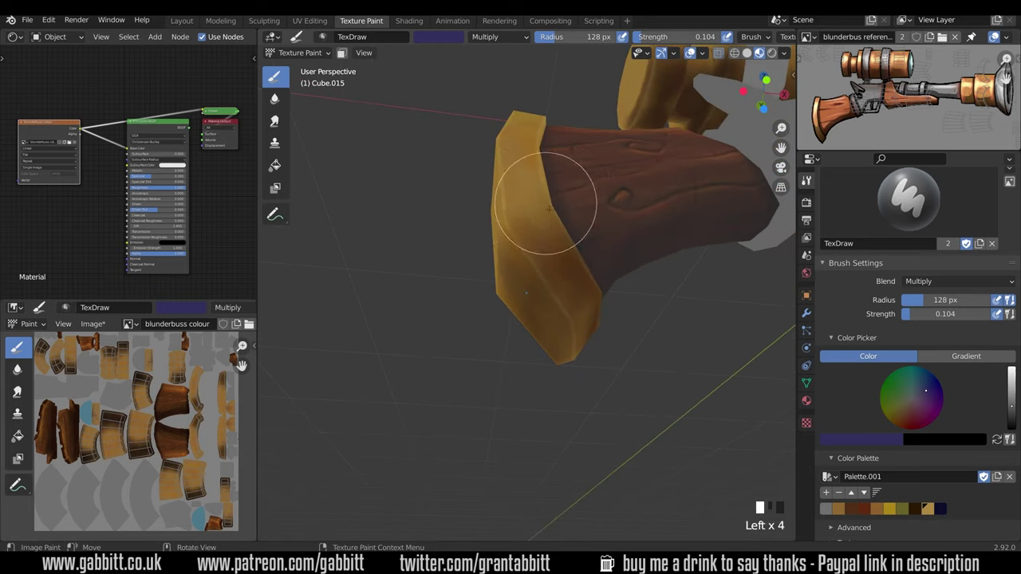
pyautogui.moveTo(546, 203); pyautogui.dragTo(556, 323, button='middle')
pyautogui.click(477, 340)
pyautogui.click(490, 347)
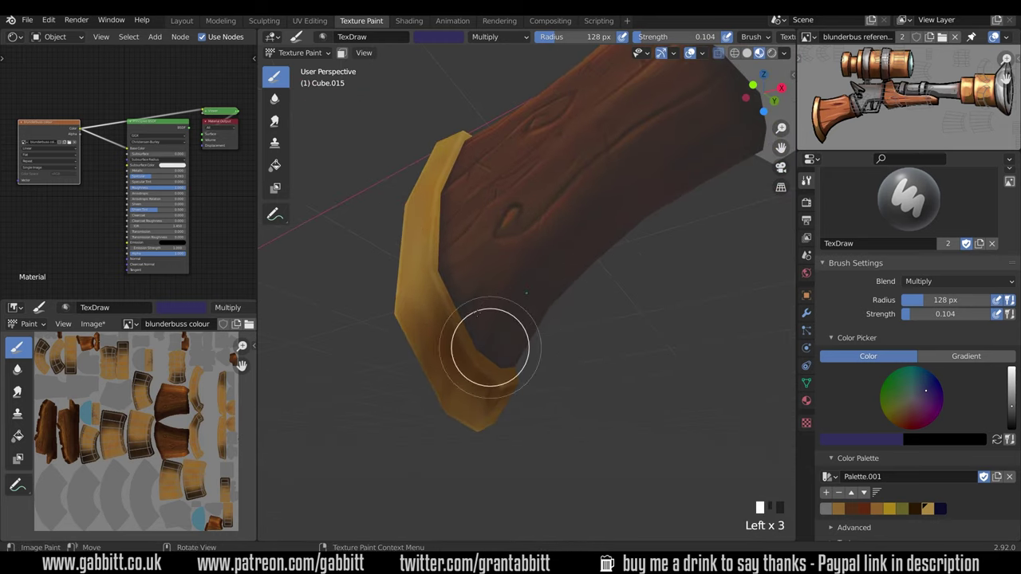
# Extend the soft Multiply shadow around the remaining faces of the butt plate and its lower tip
pyautogui.moveTo(466, 383)
pyautogui.mouseDown(button='middle')
pyautogui.moveTo(523, 279)
pyautogui.moveTo(551, 198)
pyautogui.moveTo(645, 301)
pyautogui.moveTo(592, 357)
pyautogui.moveTo(529, 331)
pyautogui.mouseUp(button='middle')
pyautogui.click(522, 279)
pyautogui.click(551, 198)
pyautogui.click(635, 325)
pyautogui.click(575, 356)
pyautogui.click(473, 292)
pyautogui.click(486, 335)
pyautogui.moveTo(573, 361)
pyautogui.keyDown('ctrl'); pyautogui.mouseDown(button='middle')
pyautogui.moveTo(597, 482)
pyautogui.moveTo(638, 413)
pyautogui.moveTo(617, 426)
pyautogui.moveTo(691, 401)
pyautogui.moveTo(685, 327)
pyautogui.mouseUp(button='middle'); pyautogui.keyUp('ctrl')
pyautogui.moveTo(685, 399)
pyautogui.mouseDown(button='middle')
pyautogui.moveTo(674, 369)
pyautogui.moveTo(651, 375)
pyautogui.mouseUp(button='middle')
pyautogui.click(545, 221)
pyautogui.moveTo(545, 221); pyautogui.dragTo(471, 267, button='middle')
pyautogui.click(446, 283)
# Paint a narrow shadow along the seam between butt plate and wooden stock with a 26 px brush at strength 0.197
pyautogui.press('f')
pyautogui.click(507, 316)
pyautogui.moveTo(502, 321); pyautogui.dragTo(487, 327, button='middle')
pyautogui.press('f')
pyautogui.click(481, 323)
pyautogui.hotkey('shift', 'f')
pyautogui.click(479, 263)
pyautogui.moveTo(463, 203); pyautogui.dragTo(379, 286, button='middle')
pyautogui.click(437, 212)
pyautogui.click(393, 354)
pyautogui.moveTo(393, 354); pyautogui.dragTo(412, 348, button='middle')
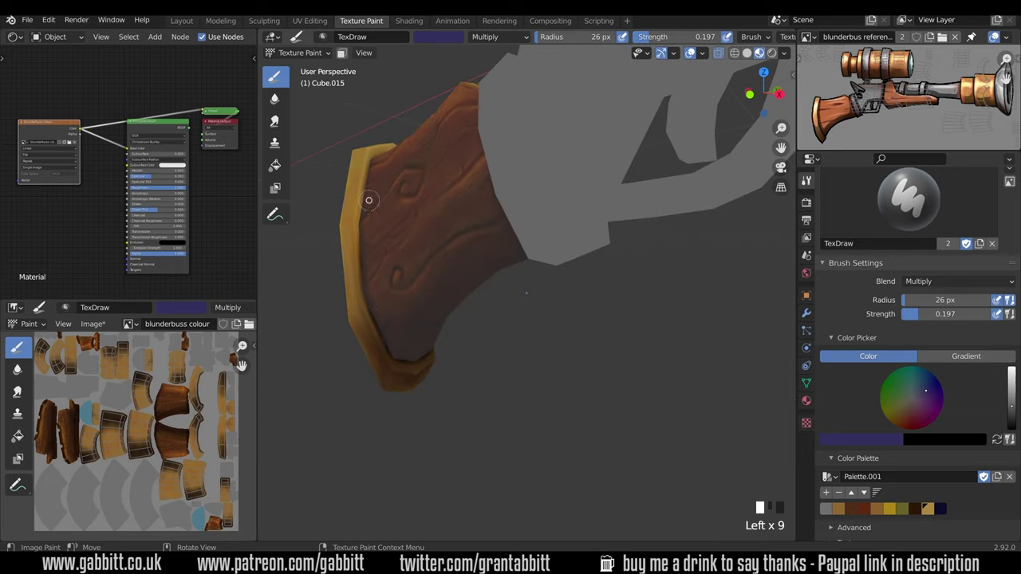
pyautogui.moveTo(368, 200); pyautogui.dragTo(366, 239)
# Darken the centre of the scope's eyepiece opening with an 88 px Multiply brush, raising its strength to 0.548
pyautogui.moveTo(399, 247); pyautogui.dragTo(510, 267, button='middle')
pyautogui.moveTo(535, 271)
pyautogui.keyDown('shift'); pyautogui.mouseDown(button='middle')
pyautogui.moveTo(576, 452)
pyautogui.moveTo(630, 431)
pyautogui.mouseUp(button='middle'); pyautogui.keyUp('shift')
pyautogui.keyDown('alt'); pyautogui.middleClick(600, 297); pyautogui.keyUp('alt')
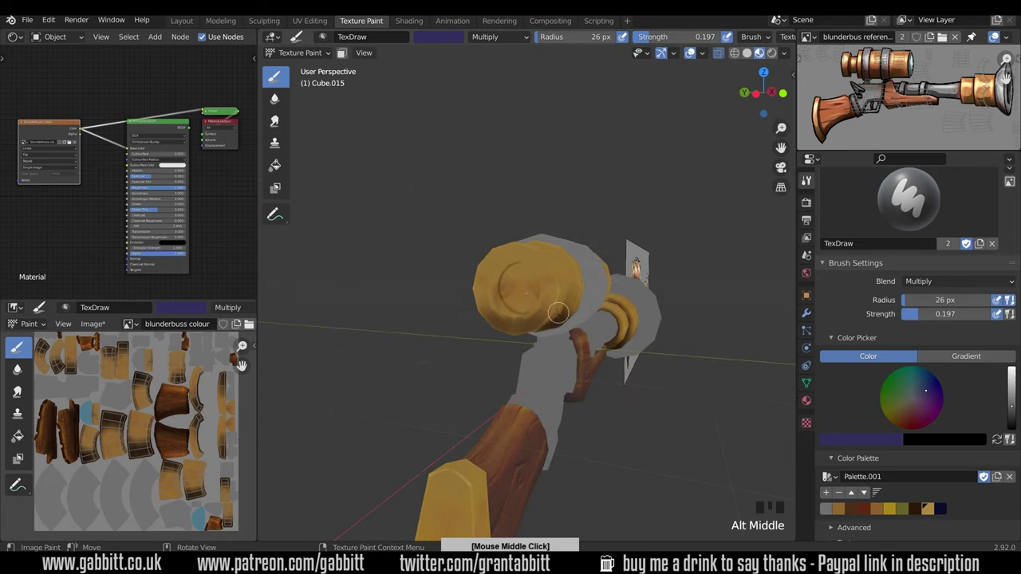
pyautogui.moveTo(559, 313); pyautogui.dragTo(587, 309, button='middle')
pyautogui.keyDown('ctrl'); pyautogui.moveTo(553, 307); pyautogui.dragTo(558, 264, button='middle'); pyautogui.keyUp('ctrl')
pyautogui.press('f')
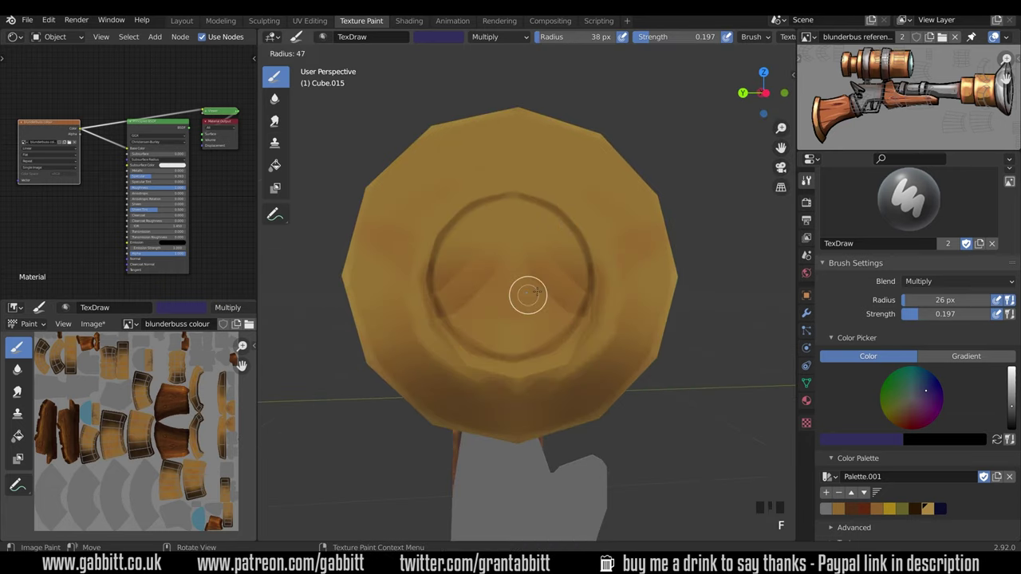
pyautogui.click(542, 289)
pyautogui.hotkey('shift', 'f')
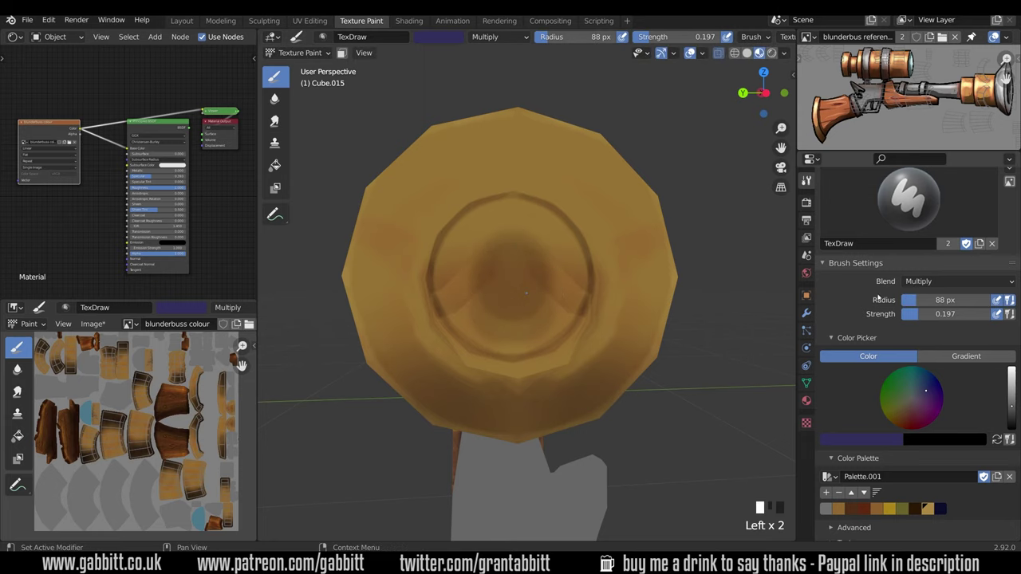
pyautogui.click(530, 279)
pyautogui.moveTo(526, 295)
pyautogui.mouseDown()
pyautogui.moveTo(531, 276)
pyautogui.moveTo(512, 241)
pyautogui.mouseUp()
# Extend the near-black shadow from the centre of the eyepiece opening out to its inner rim on all sides
pyautogui.moveTo(511, 241); pyautogui.dragTo(511, 235, button='middle')
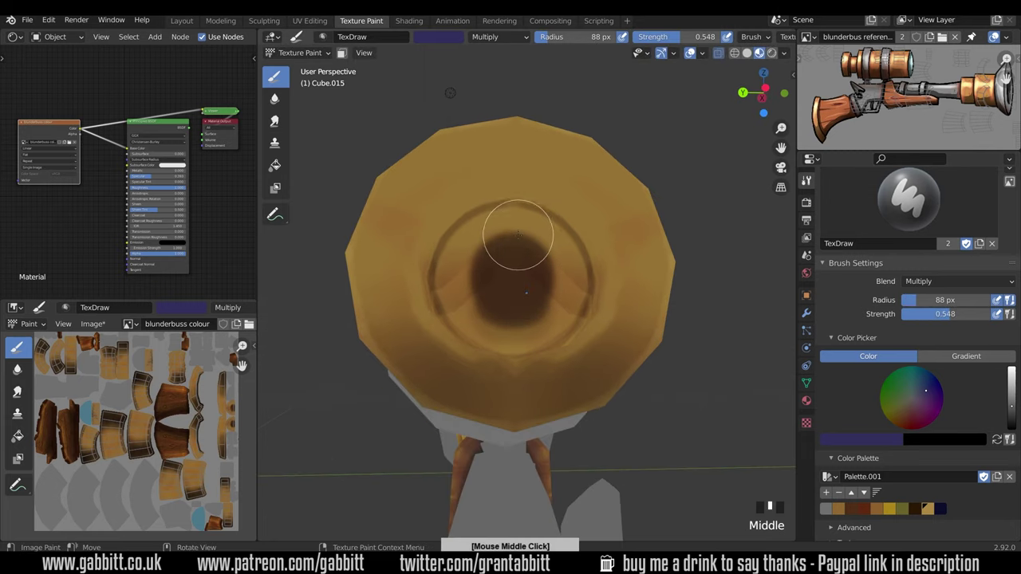
pyautogui.moveTo(511, 236)
pyautogui.mouseDown()
pyautogui.moveTo(510, 218)
pyautogui.moveTo(497, 278)
pyautogui.moveTo(497, 249)
pyautogui.mouseUp()
pyautogui.moveTo(504, 278); pyautogui.dragTo(479, 275, button='middle')
pyautogui.moveTo(472, 239); pyautogui.dragTo(467, 264)
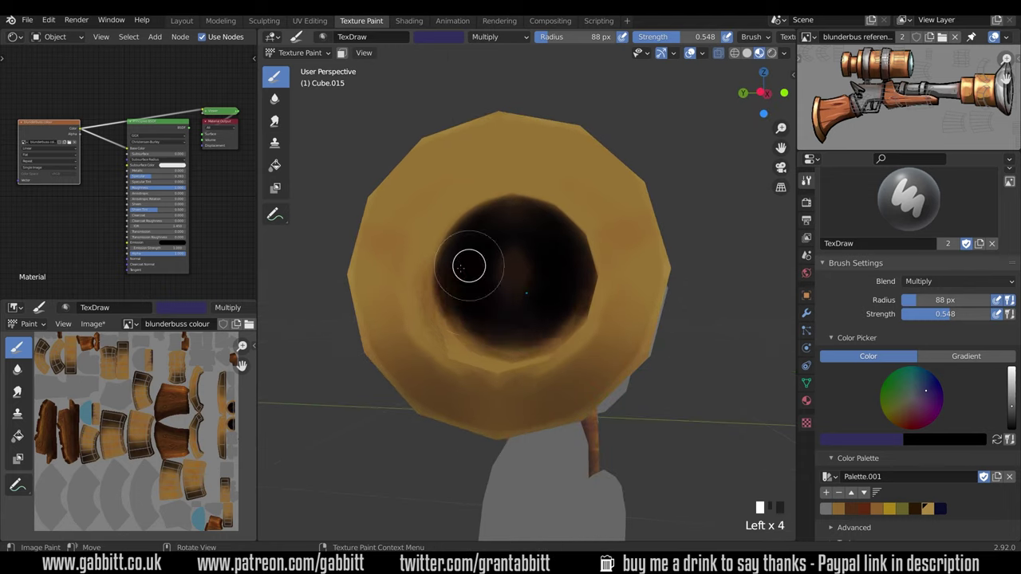
pyautogui.moveTo(468, 265); pyautogui.dragTo(494, 260, button='middle')
pyautogui.moveTo(533, 259); pyautogui.dragTo(548, 258)
pyautogui.moveTo(547, 258); pyautogui.dragTo(562, 271, button='middle')
pyautogui.moveTo(494, 324); pyautogui.dragTo(496, 329)
# Lower the brush strength to 0.157 and blend the shadow softly onto the upper inner wall of the eyepiece
pyautogui.moveTo(938, 317); pyautogui.dragTo(903, 318)
pyautogui.moveTo(607, 271); pyautogui.dragTo(598, 228, button='middle')
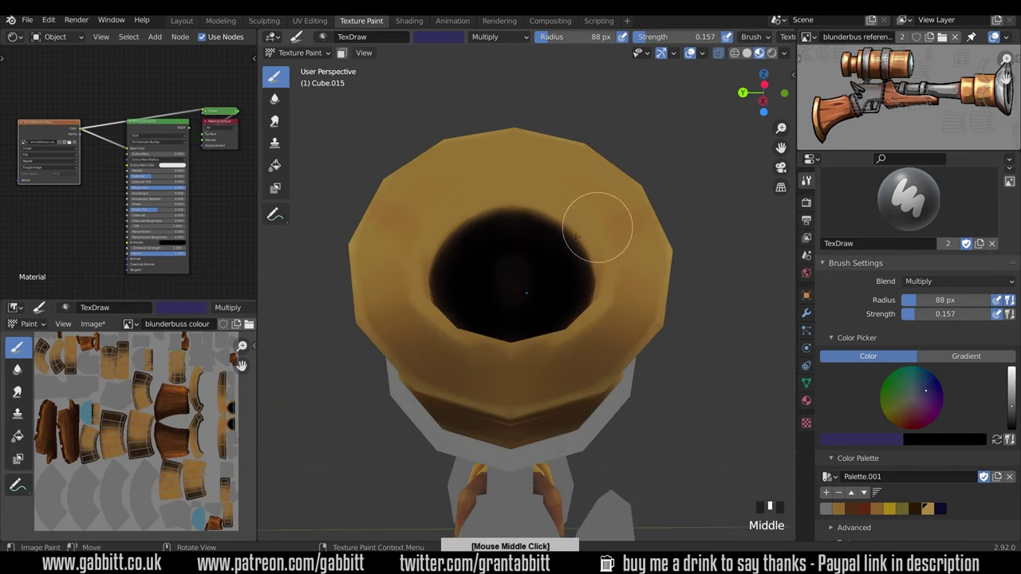
pyautogui.moveTo(506, 209); pyautogui.dragTo(528, 212)
pyautogui.moveTo(526, 212)
pyautogui.mouseDown()
pyautogui.moveTo(496, 212)
pyautogui.moveTo(525, 215)
pyautogui.mouseUp()
pyautogui.moveTo(483, 220)
pyautogui.mouseDown()
pyautogui.moveTo(460, 276)
pyautogui.moveTo(454, 253)
pyautogui.mouseUp()
pyautogui.moveTo(559, 228)
pyautogui.mouseDown()
pyautogui.moveTo(497, 191)
pyautogui.moveTo(565, 210)
pyautogui.moveTo(534, 212)
pyautogui.moveTo(555, 204)
pyautogui.moveTo(584, 255)
pyautogui.mouseUp()
pyautogui.moveTo(559, 262); pyautogui.dragTo(596, 278, button='middle')
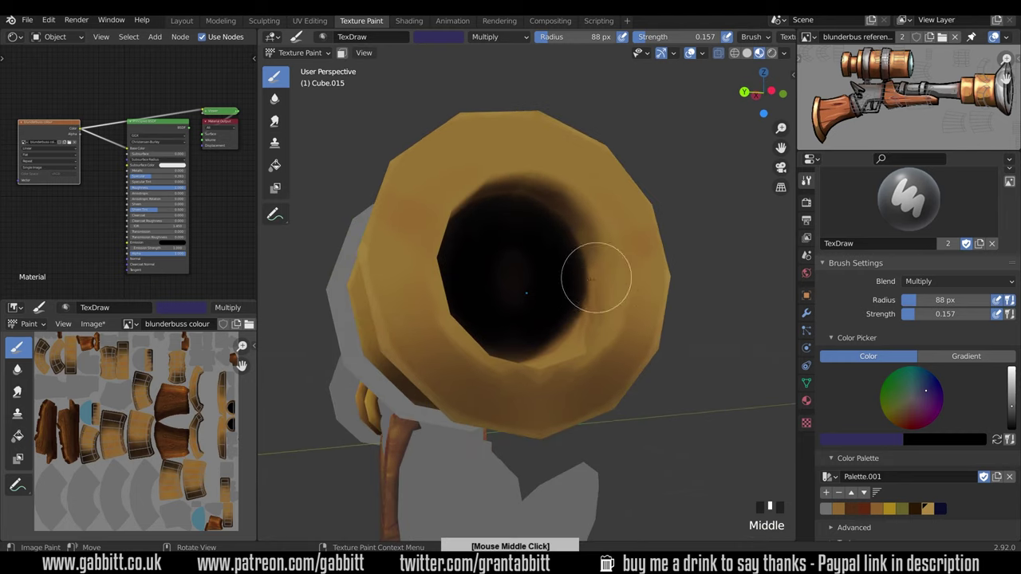
# Continue the soft shadow gradient along the side walls and upper edge inside the eyepiece opening
pyautogui.moveTo(597, 279); pyautogui.dragTo(578, 224)
pyautogui.moveTo(577, 224)
pyautogui.mouseDown()
pyautogui.moveTo(602, 269)
pyautogui.moveTo(595, 292)
pyautogui.mouseUp()
pyautogui.moveTo(526, 195); pyautogui.dragTo(513, 191)
pyautogui.moveTo(531, 263); pyautogui.dragTo(581, 279, button='middle')
pyautogui.moveTo(581, 281); pyautogui.dragTo(578, 301)
pyautogui.moveTo(577, 300)
pyautogui.mouseDown(button='middle')
pyautogui.moveTo(588, 262)
pyautogui.moveTo(540, 223)
pyautogui.mouseUp(button='middle')
pyautogui.click(540, 223)
# Set up a highlight brush with Screen blending, a brighter orange and a 19 px radius
pyautogui.click(958, 280)
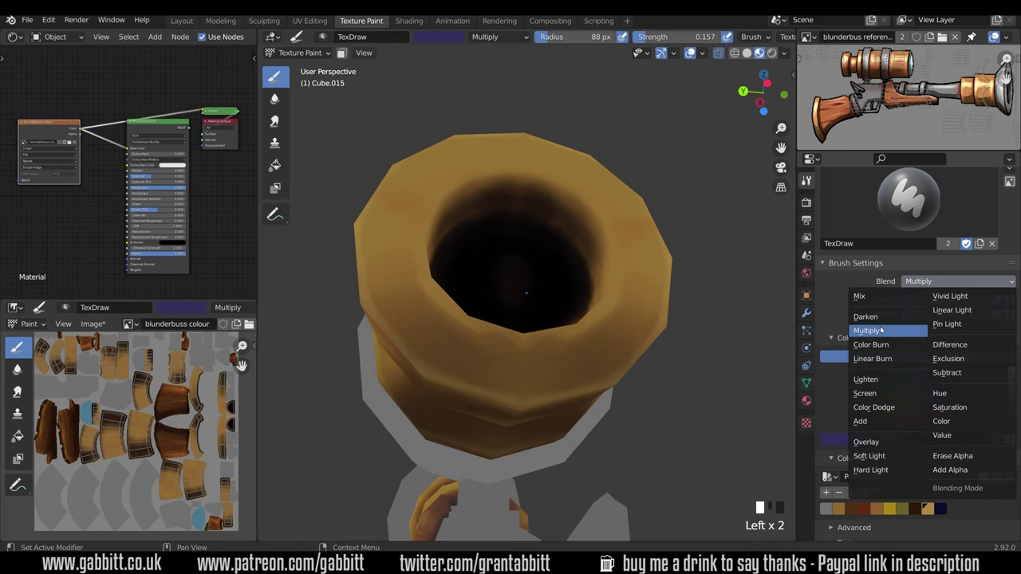
pyautogui.click(865, 393)
pyautogui.click(897, 417)
pyautogui.press('f')
pyautogui.click(615, 313)
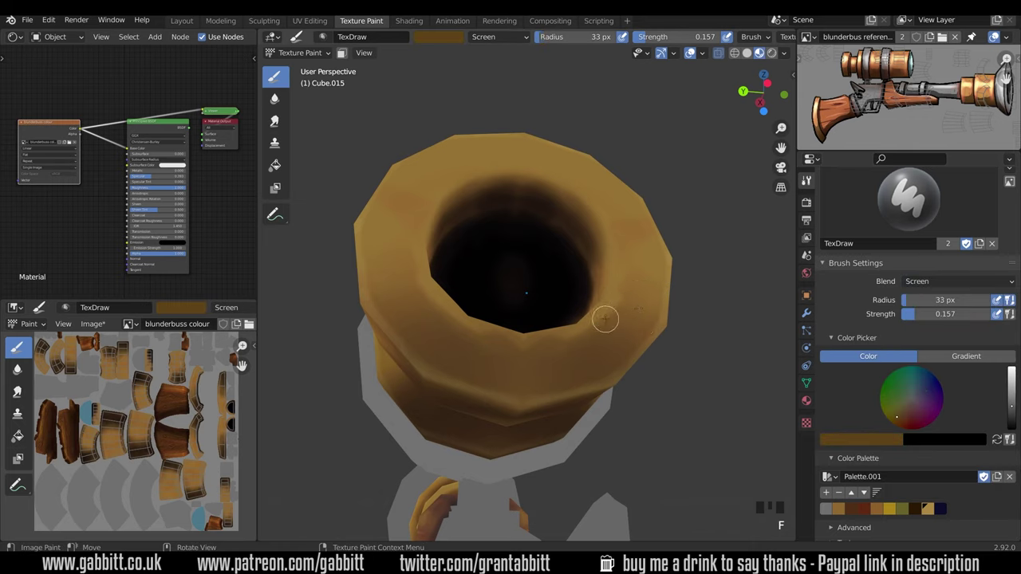
pyautogui.click(1010, 385)
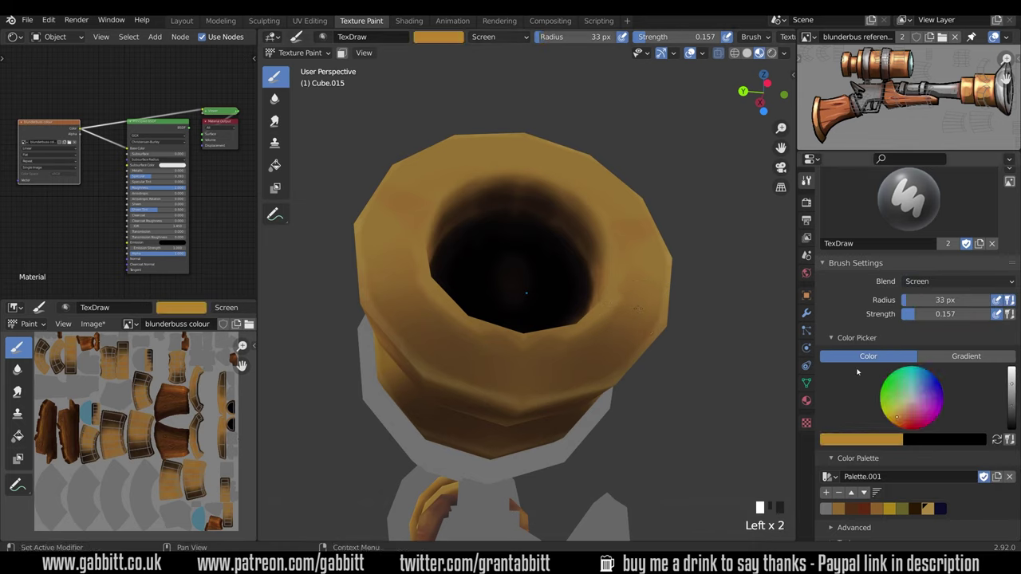
pyautogui.press('f')
pyautogui.click(618, 237)
# Preview the eyepiece through the Principled BSDF and try flat shading on the brass object
pyautogui.moveTo(562, 185)
pyautogui.mouseDown(button='middle')
pyautogui.moveTo(548, 158)
pyautogui.moveTo(576, 165)
pyautogui.moveTo(556, 163)
pyautogui.mouseUp(button='middle')
pyautogui.keyDown('ctrl'); pyautogui.keyDown('shift'); pyautogui.click(160, 128); pyautogui.keyUp('shift'); pyautogui.keyUp('ctrl')
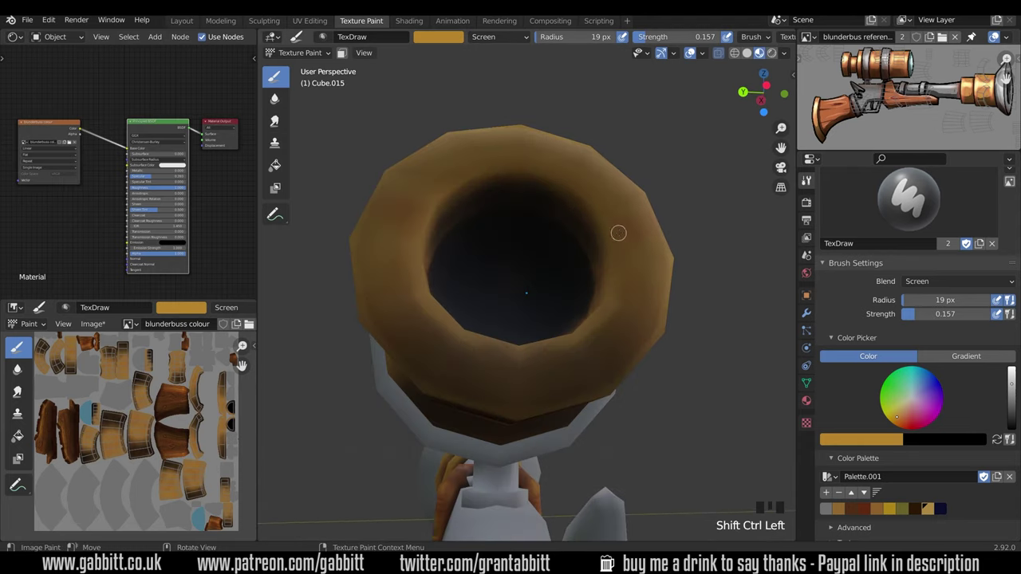
pyautogui.hotkey('ctrl', 'Tab')
pyautogui.rightClick(624, 230)
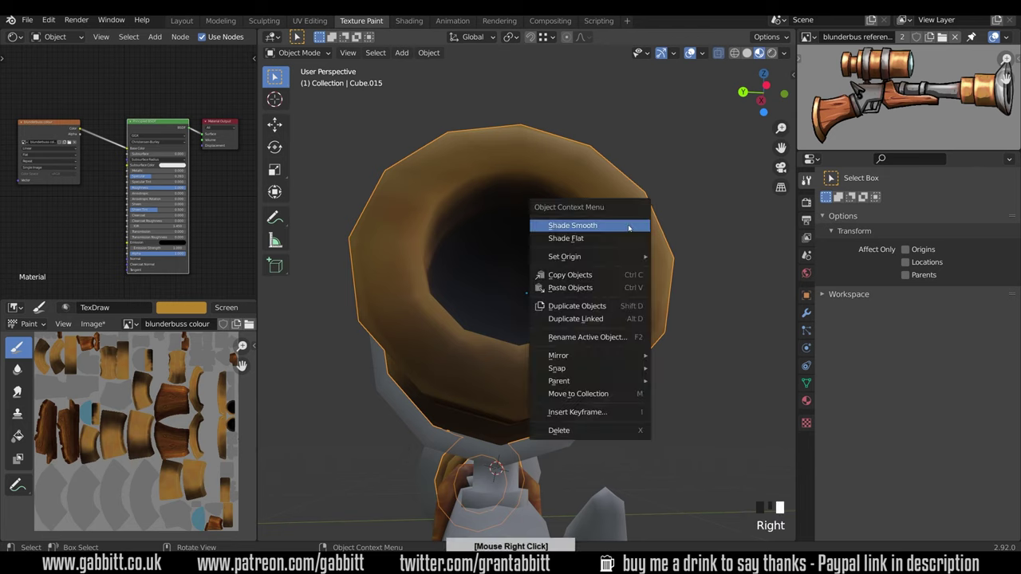
pyautogui.click(624, 237)
pyautogui.hotkey('ctrl', 'Tab')
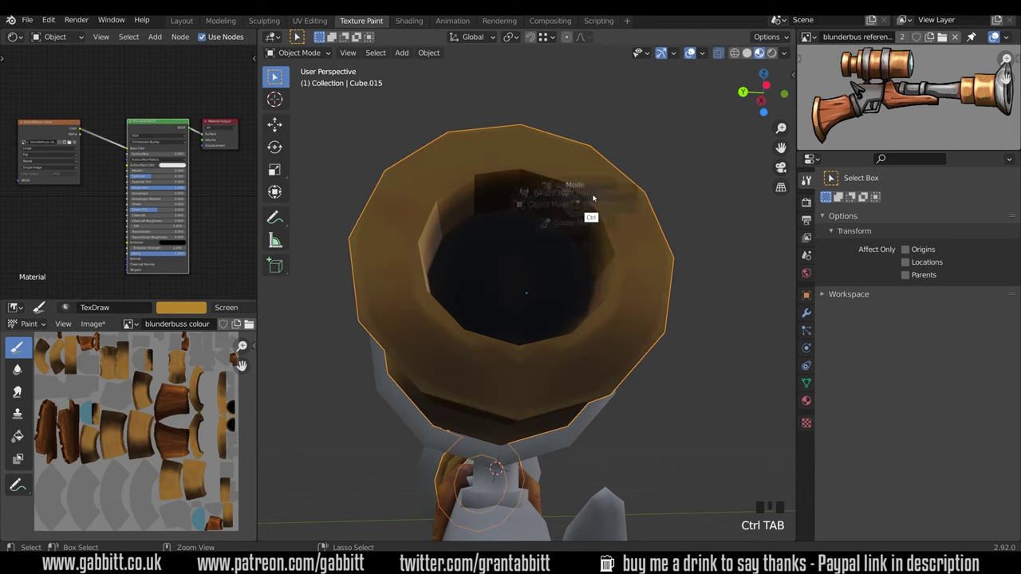
pyautogui.click(661, 157)
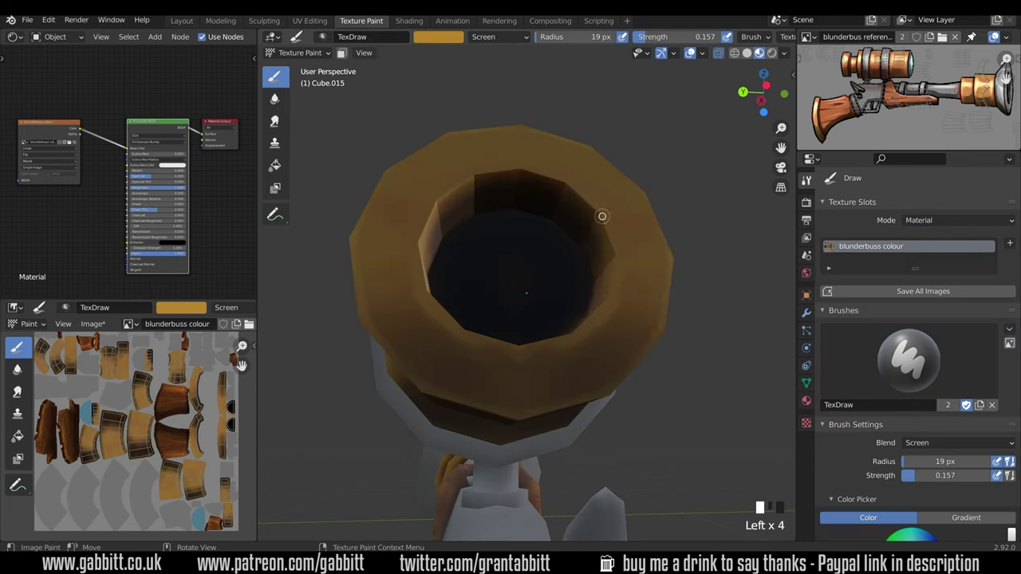
pyautogui.moveTo(562, 183); pyautogui.dragTo(611, 323, button='middle')
pyautogui.click(611, 323)
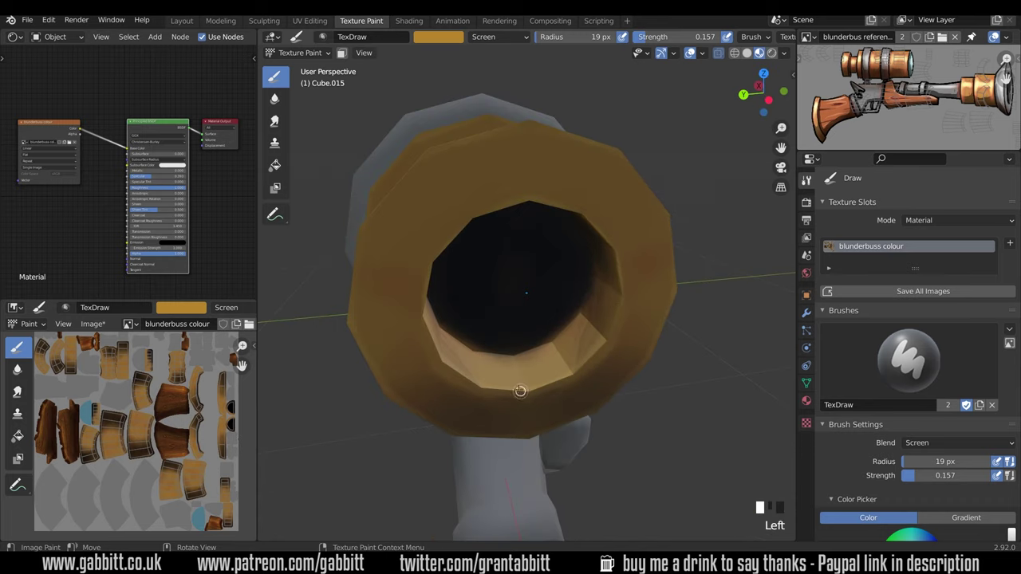
# Restore smooth shading on the brass object, return to Texture Paint and preview the image texture unlit
pyautogui.hotkey('ctrl', 'Tab')
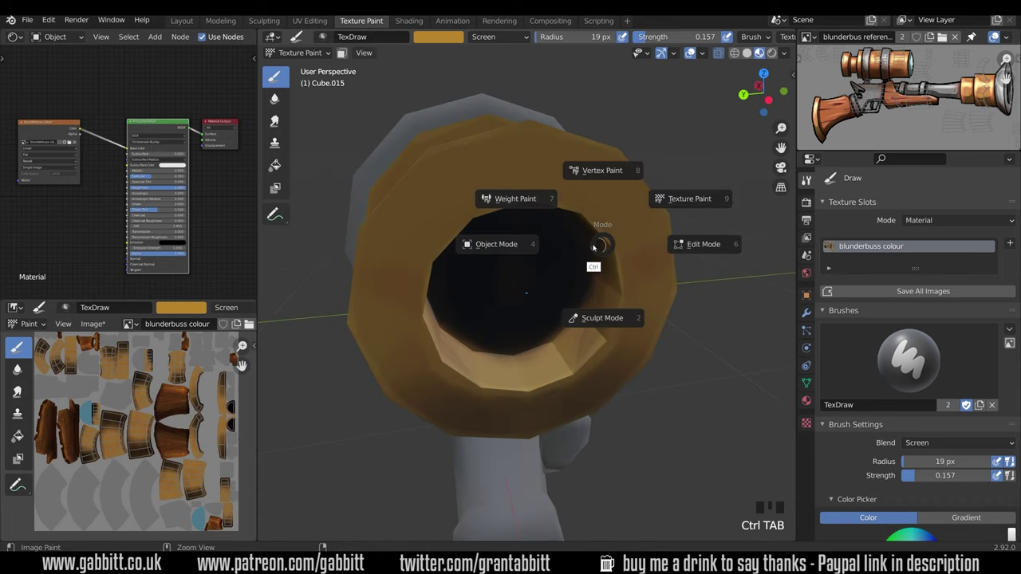
pyautogui.rightClick(591, 197)
pyautogui.click(582, 182)
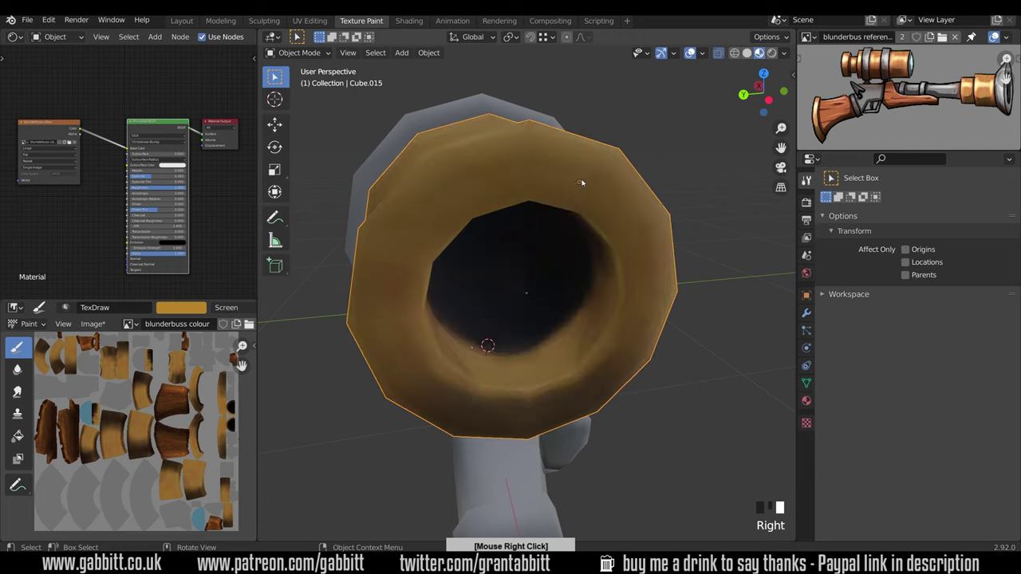
pyautogui.hotkey('ctrl', 'Tab')
pyautogui.click(637, 184)
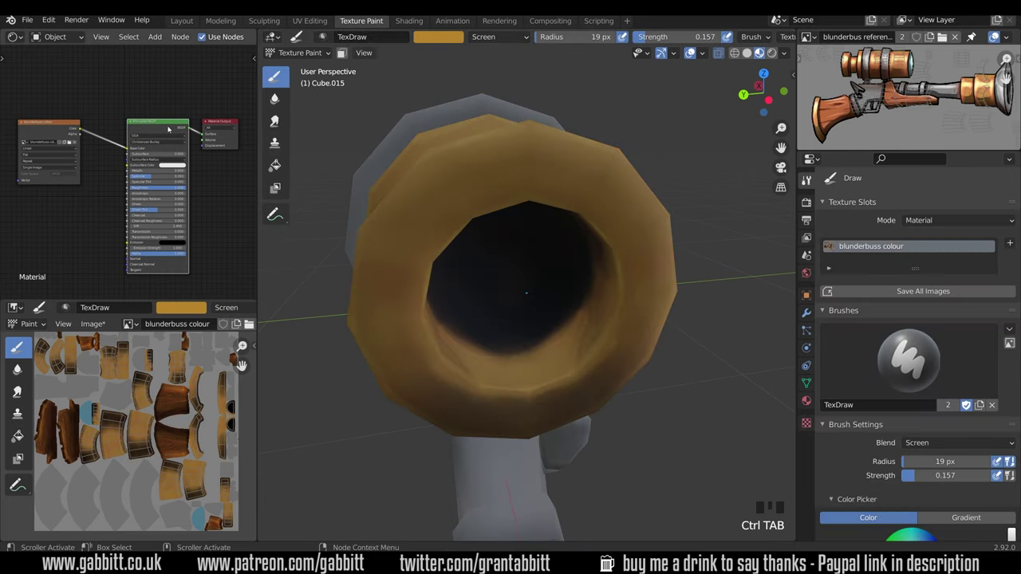
pyautogui.keyDown('ctrl'); pyautogui.keyDown('shift'); pyautogui.click(43, 131); pyautogui.keyUp('shift'); pyautogui.keyUp('ctrl')
# Shade the seam between the eyepiece and its narrow neck with purple Multiply strokes at a 60 px radius
pyautogui.moveTo(667, 251)
pyautogui.mouseDown(button='middle')
pyautogui.moveTo(608, 236)
pyautogui.moveTo(618, 238)
pyautogui.mouseUp(button='middle')
pyautogui.click(957, 443)
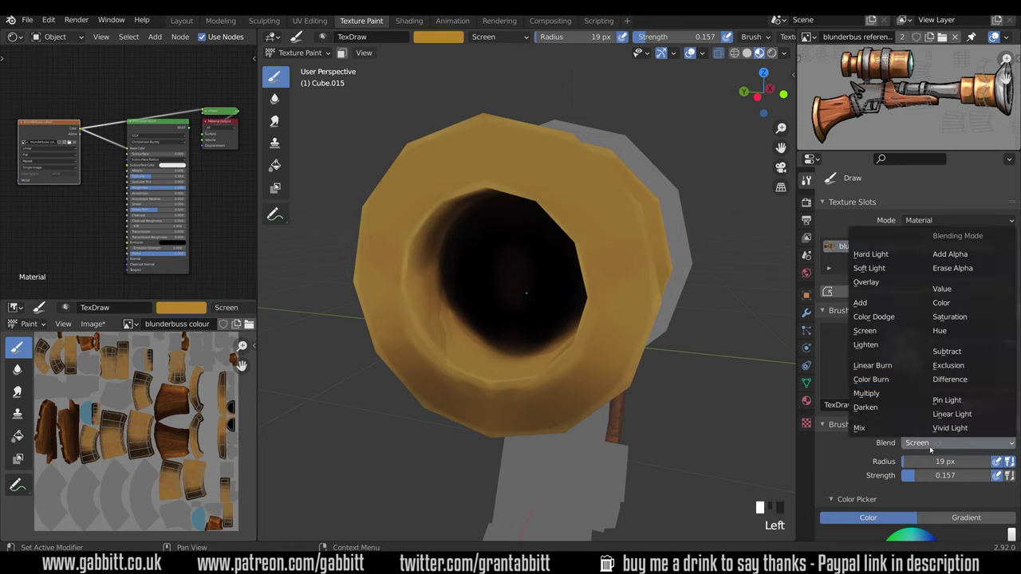
pyautogui.click(889, 394)
pyautogui.moveTo(559, 279); pyautogui.dragTo(529, 269, button='middle')
pyautogui.press('f')
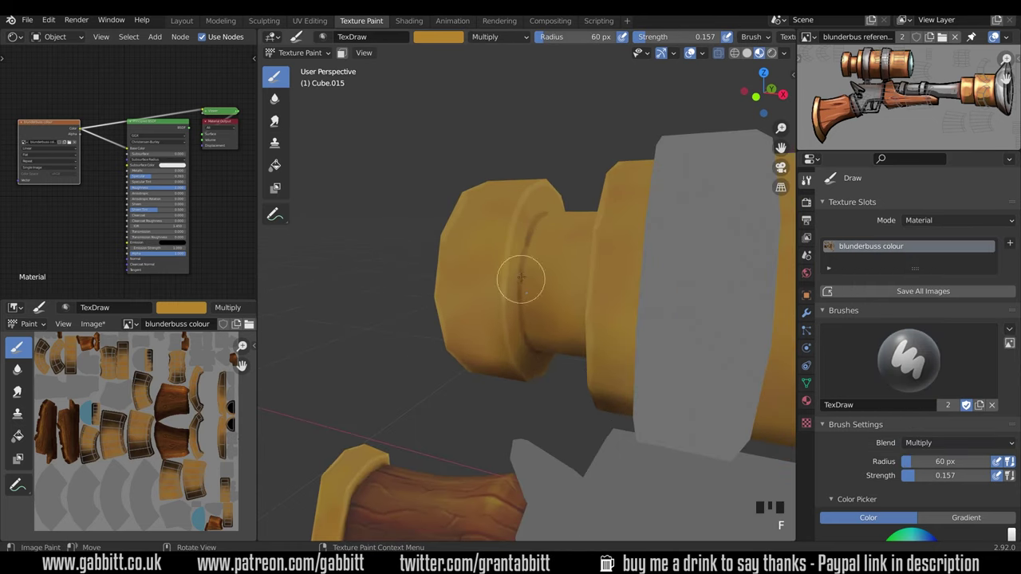
pyautogui.moveTo(529, 345); pyautogui.dragTo(547, 216, button='middle')
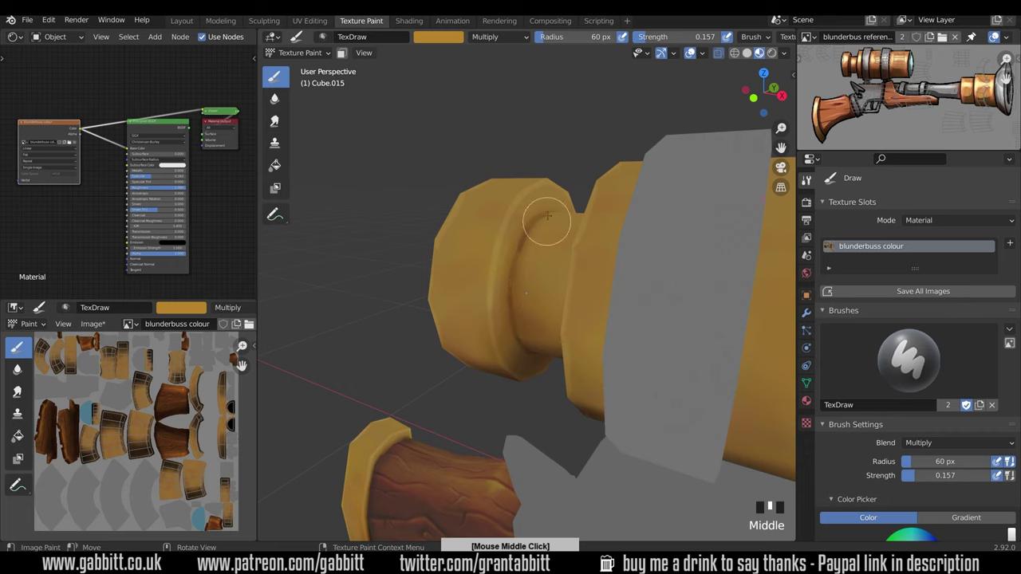
pyautogui.moveTo(924, 409); pyautogui.dragTo(925, 285, button='middle')
pyautogui.click(926, 428)
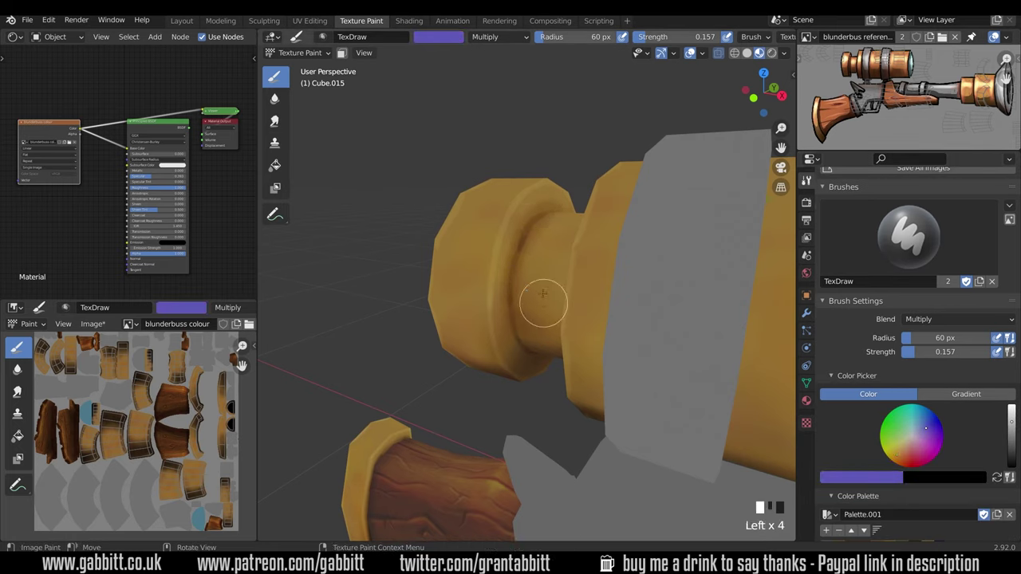
pyautogui.moveTo(544, 303); pyautogui.dragTo(534, 246, button='middle')
pyautogui.moveTo(523, 242)
pyautogui.mouseDown()
pyautogui.moveTo(514, 239)
pyautogui.moveTo(538, 351)
pyautogui.mouseUp()
pyautogui.moveTo(515, 223)
pyautogui.mouseDown()
pyautogui.moveTo(511, 213)
pyautogui.moveTo(561, 358)
pyautogui.mouseUp()
pyautogui.moveTo(559, 351); pyautogui.dragTo(594, 339, button='middle')
pyautogui.moveTo(557, 239); pyautogui.dragTo(572, 354)
pyautogui.moveTo(559, 239); pyautogui.dragTo(569, 360)
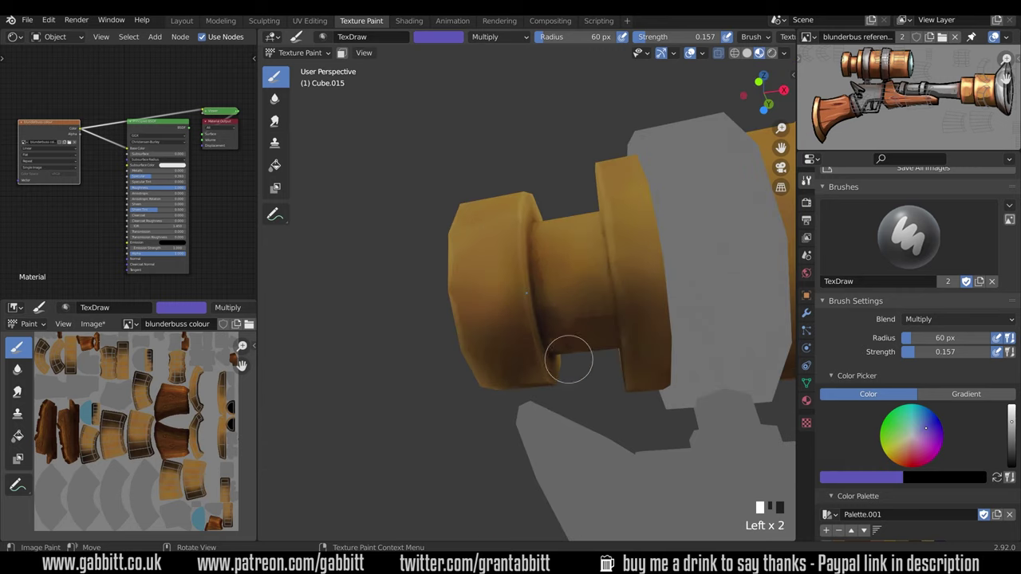
# Darken the seam where the eyepiece's narrow neck meets the rear of the scope's main tube
pyautogui.moveTo(569, 359)
pyautogui.mouseDown(button='middle')
pyautogui.moveTo(606, 358)
pyautogui.moveTo(627, 292)
pyautogui.moveTo(588, 190)
pyautogui.mouseUp(button='middle')
pyautogui.click(588, 188)
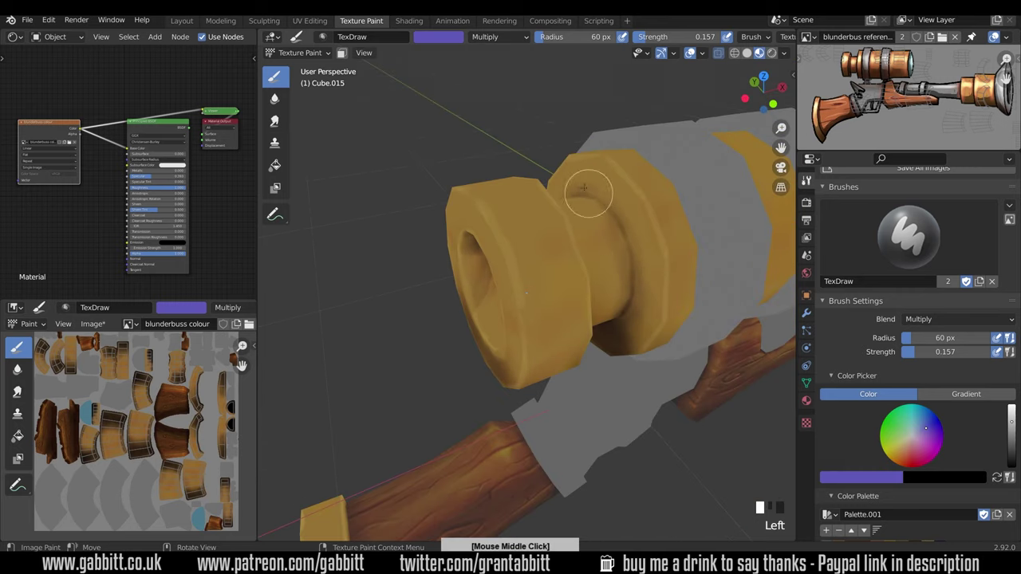
pyautogui.moveTo(589, 193); pyautogui.dragTo(608, 206)
pyautogui.moveTo(619, 335); pyautogui.dragTo(627, 271, button='middle')
pyautogui.moveTo(621, 272); pyautogui.dragTo(630, 289)
pyautogui.moveTo(620, 275); pyautogui.dragTo(618, 290)
pyautogui.moveTo(641, 295); pyautogui.dragTo(614, 315, button='middle')
pyautogui.click(614, 222)
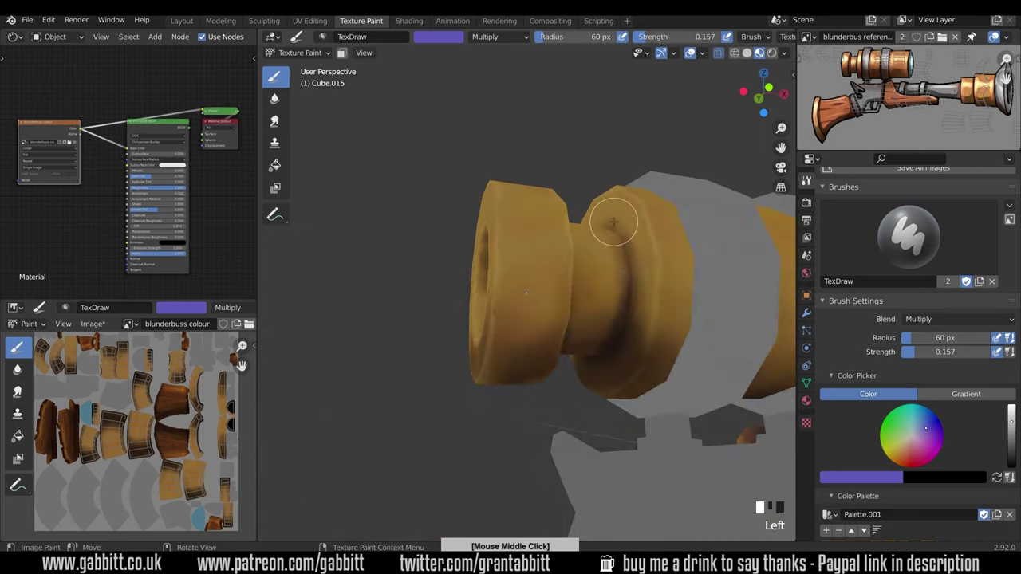
pyautogui.moveTo(614, 222); pyautogui.dragTo(620, 228, button='middle')
pyautogui.moveTo(650, 284); pyautogui.dragTo(615, 220, button='middle')
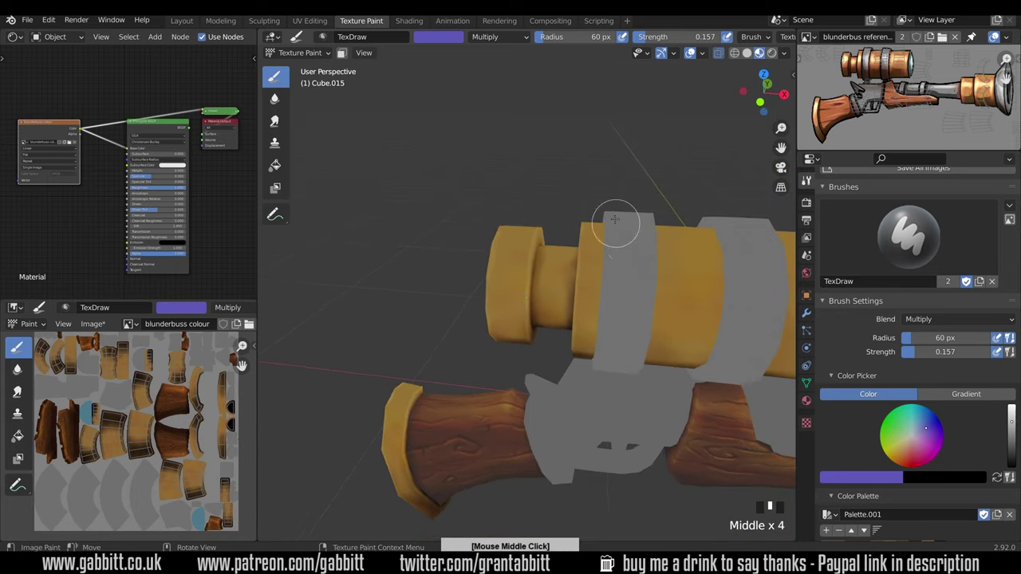
# Paint a soft contact shadow on the scope's tube along the rear edge of the rear mounting band
pyautogui.moveTo(617, 203); pyautogui.dragTo(602, 321)
pyautogui.moveTo(617, 180); pyautogui.dragTo(623, 335, button='middle')
pyautogui.moveTo(613, 320); pyautogui.dragTo(606, 372)
pyautogui.moveTo(608, 367); pyautogui.dragTo(617, 232, button='middle')
pyautogui.moveTo(616, 232); pyautogui.dragTo(615, 273)
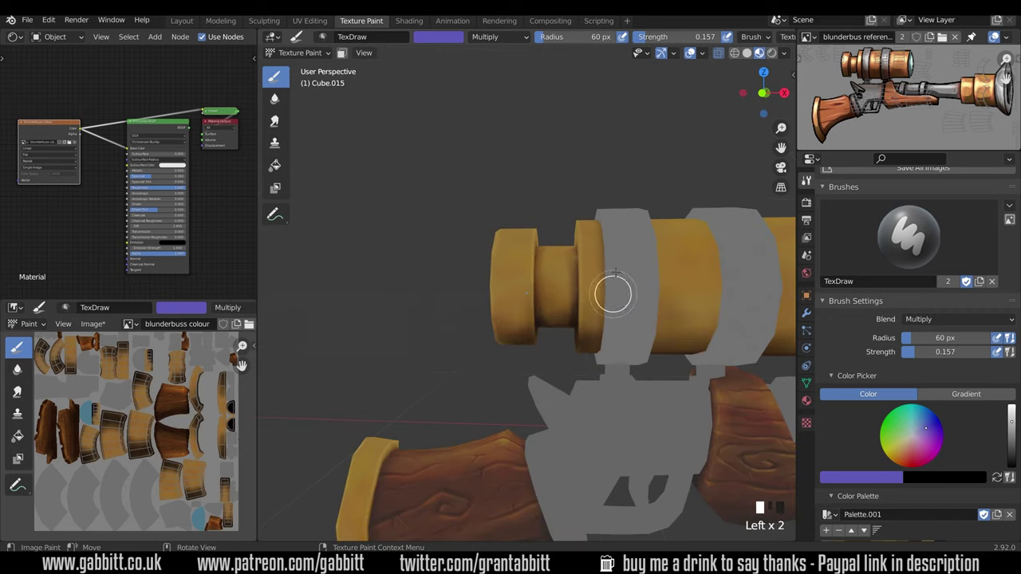
# Paint soft contact shadows along the band edges on the tube section between the two mounting bands
pyautogui.moveTo(613, 295)
pyautogui.mouseDown(button='middle')
pyautogui.moveTo(614, 239)
pyautogui.moveTo(599, 394)
pyautogui.moveTo(611, 182)
pyautogui.moveTo(644, 337)
pyautogui.moveTo(677, 190)
pyautogui.mouseUp(button='middle')
pyautogui.click(677, 191)
pyautogui.moveTo(644, 255); pyautogui.dragTo(628, 370)
pyautogui.moveTo(639, 351)
pyautogui.mouseDown(button='middle')
pyautogui.moveTo(716, 339)
pyautogui.moveTo(647, 194)
pyautogui.mouseUp(button='middle')
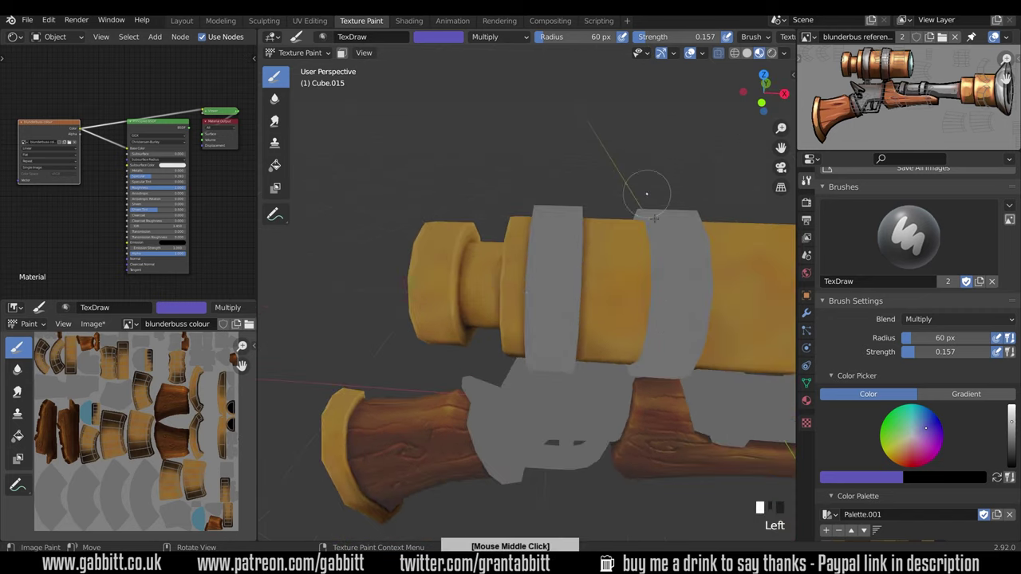
pyautogui.moveTo(647, 194); pyautogui.dragTo(630, 335)
pyautogui.moveTo(630, 335)
pyautogui.mouseDown(button='middle')
pyautogui.moveTo(672, 292)
pyautogui.moveTo(641, 409)
pyautogui.mouseUp(button='middle')
pyautogui.moveTo(641, 408); pyautogui.dragTo(641, 386)
pyautogui.moveTo(641, 386); pyautogui.dragTo(543, 246, button='middle')
pyautogui.click(649, 353)
# Try to shade the scope's tube along the front edge of the front mounting band and undo the strokes
pyautogui.click(544, 246)
pyautogui.moveTo(577, 160); pyautogui.dragTo(546, 294, button='middle')
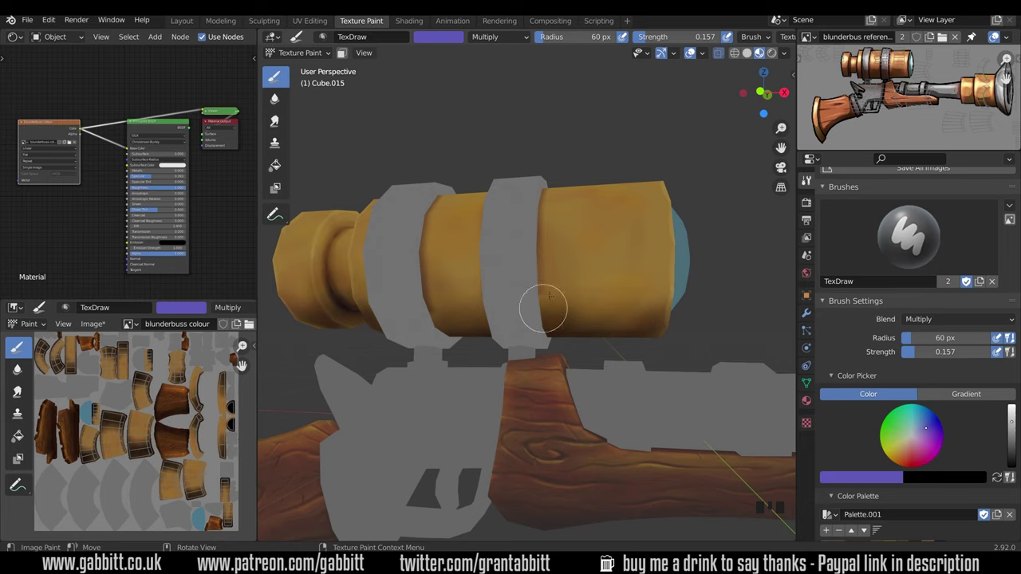
pyautogui.moveTo(582, 288); pyautogui.dragTo(540, 343, button='middle')
pyautogui.click(540, 343)
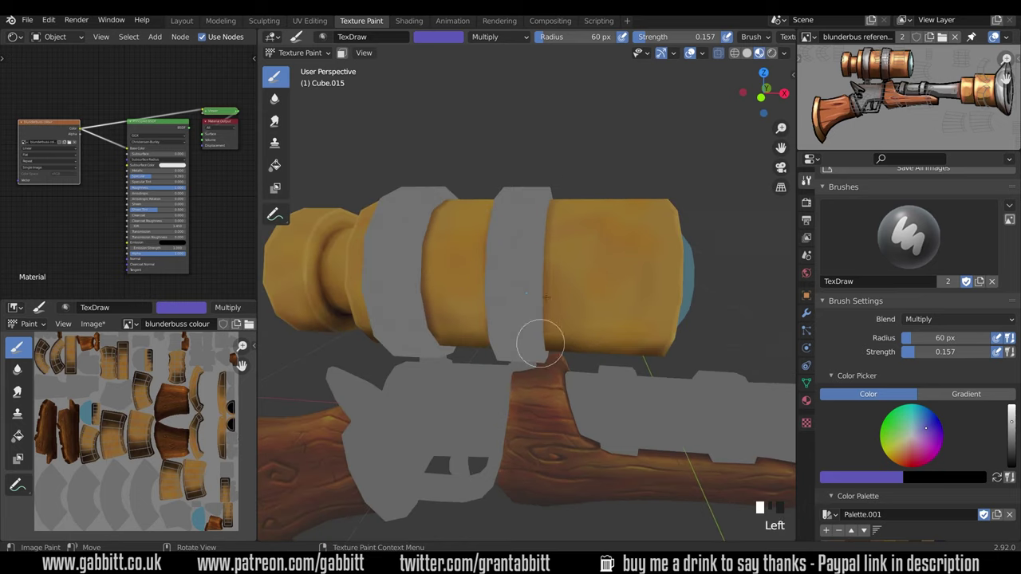
pyautogui.moveTo(553, 169); pyautogui.dragTo(578, 150, button='middle')
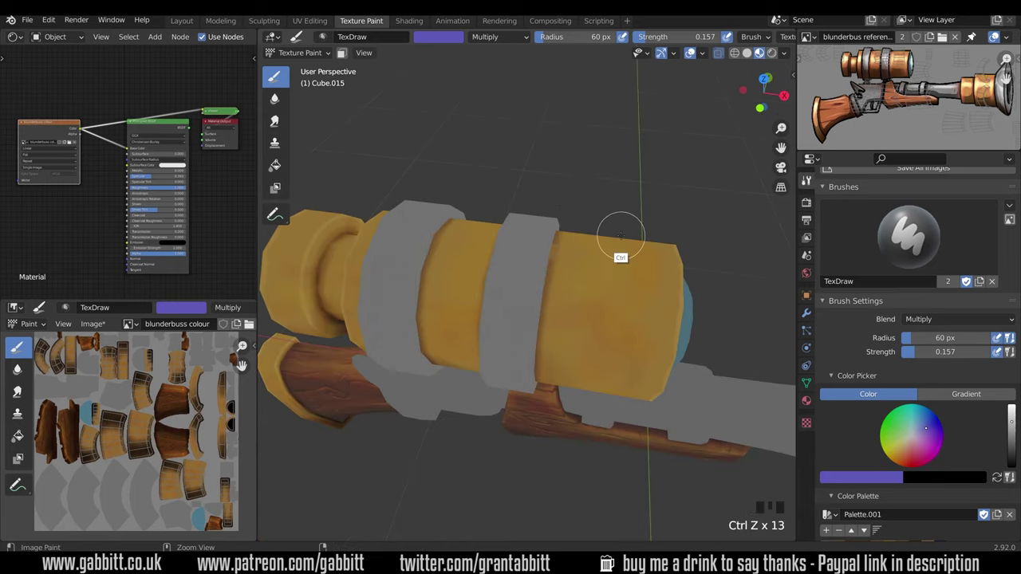
pyautogui.hotkey('ctrl', 'z')
# Paint a soft contact shadow on the scope's tube along the front edge of the front mounting band
pyautogui.moveTo(549, 263); pyautogui.dragTo(530, 344)
pyautogui.moveTo(530, 345); pyautogui.dragTo(558, 264, button='middle')
pyautogui.click(544, 375)
pyautogui.moveTo(541, 431); pyautogui.dragTo(526, 229, button='middle')
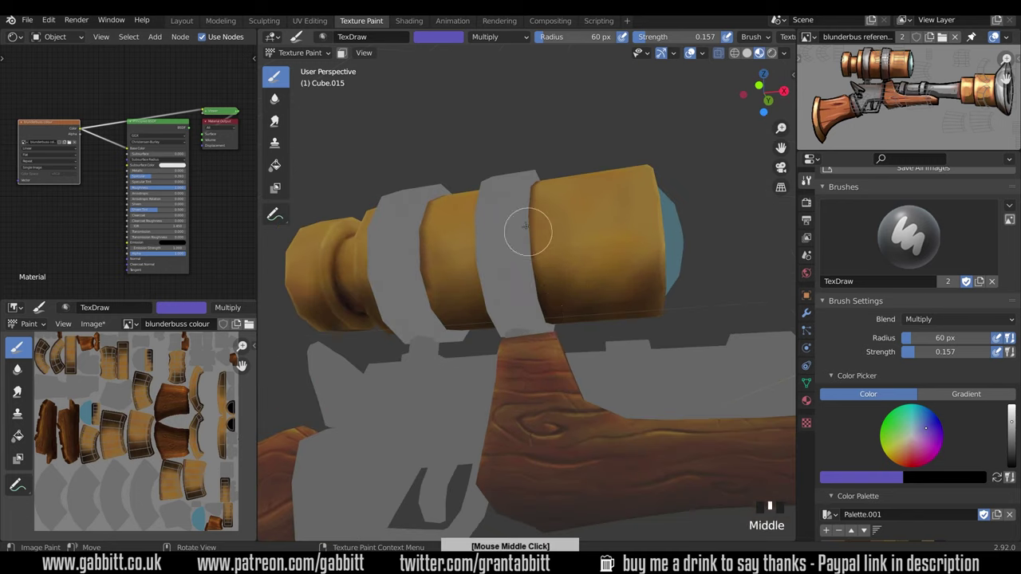
# Deepen the contact shadows along both mounting bands on the side and underside of the scope's tube
pyautogui.moveTo(529, 232); pyautogui.dragTo(527, 331)
pyautogui.moveTo(425, 210)
pyautogui.mouseDown()
pyautogui.moveTo(415, 255)
pyautogui.moveTo(449, 331)
pyautogui.mouseUp()
pyautogui.moveTo(449, 331); pyautogui.dragTo(566, 319, button='middle')
pyautogui.moveTo(453, 209); pyautogui.dragTo(435, 249)
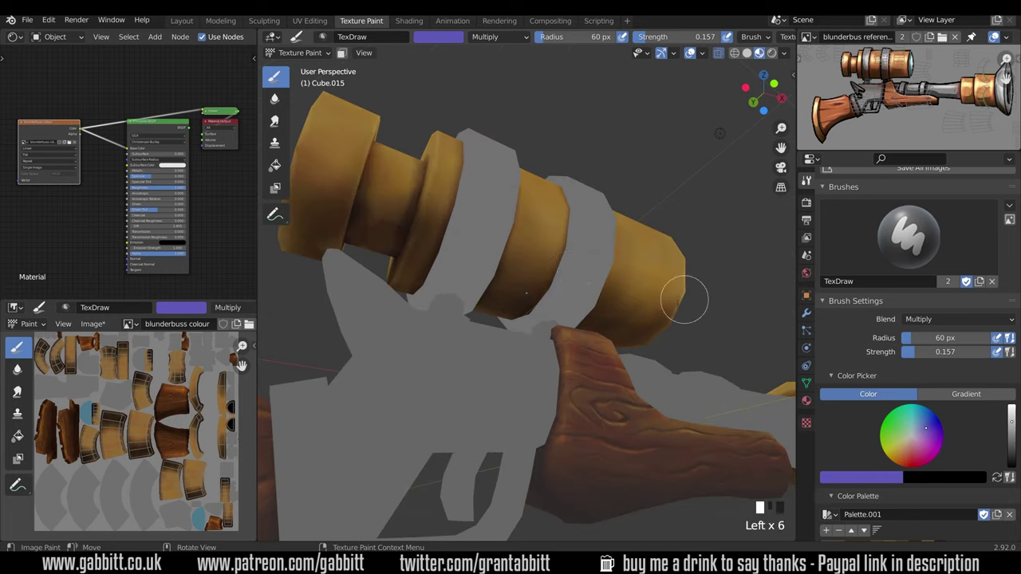
# Shade the inner edge of the scope's front rim around the blue lens with a 30 px brush
pyautogui.press('f')
pyautogui.click(660, 300)
pyautogui.moveTo(679, 300)
pyautogui.mouseDown(button='middle')
pyautogui.moveTo(591, 251)
pyautogui.moveTo(571, 255)
pyautogui.mouseUp(button='middle')
pyautogui.moveTo(546, 261); pyautogui.dragTo(555, 245)
pyautogui.moveTo(541, 343); pyautogui.dragTo(553, 321, button='middle')
pyautogui.click(554, 322)
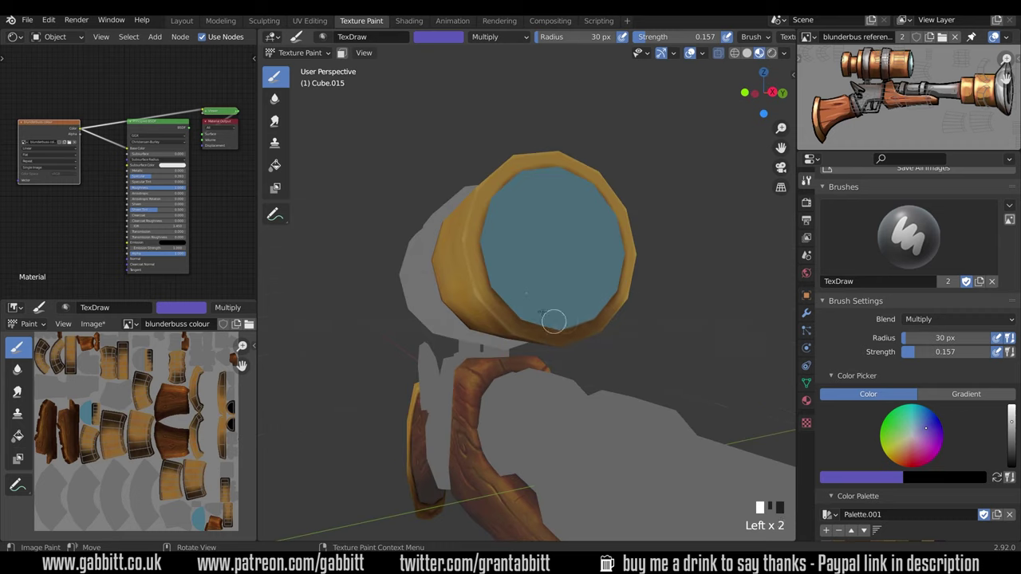
pyautogui.moveTo(484, 239); pyautogui.dragTo(508, 263, button='middle')
pyautogui.click(508, 263)
# Switch the brush blend mode to Color Dodge and choose an orange-red paint colour
pyautogui.scroll(-7, 550, 291)
pyautogui.moveTo(558, 320); pyautogui.dragTo(734, 426, button='middle')
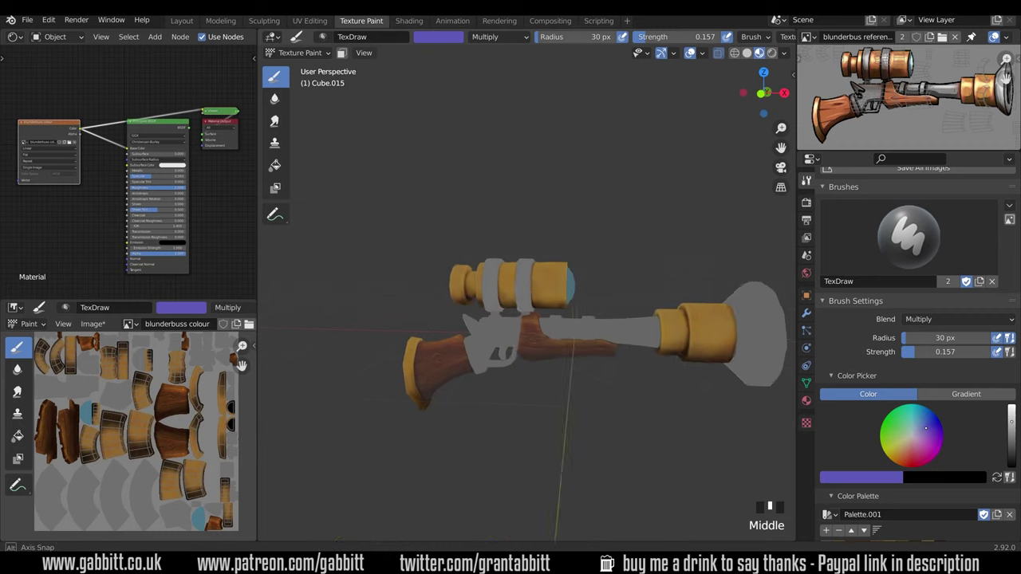
pyautogui.moveTo(674, 358)
pyautogui.mouseDown(button='middle')
pyautogui.moveTo(738, 341)
pyautogui.moveTo(695, 336)
pyautogui.moveTo(668, 367)
pyautogui.mouseUp(button='middle')
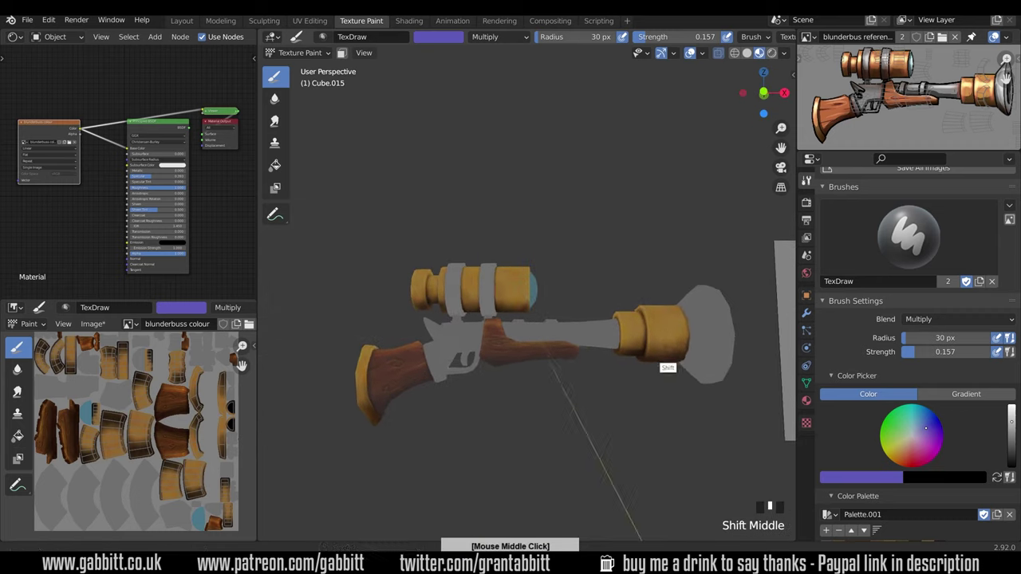
pyautogui.moveTo(511, 307)
pyautogui.mouseDown(button='middle')
pyautogui.moveTo(471, 303)
pyautogui.moveTo(526, 293)
pyautogui.moveTo(510, 287)
pyautogui.mouseUp(button='middle')
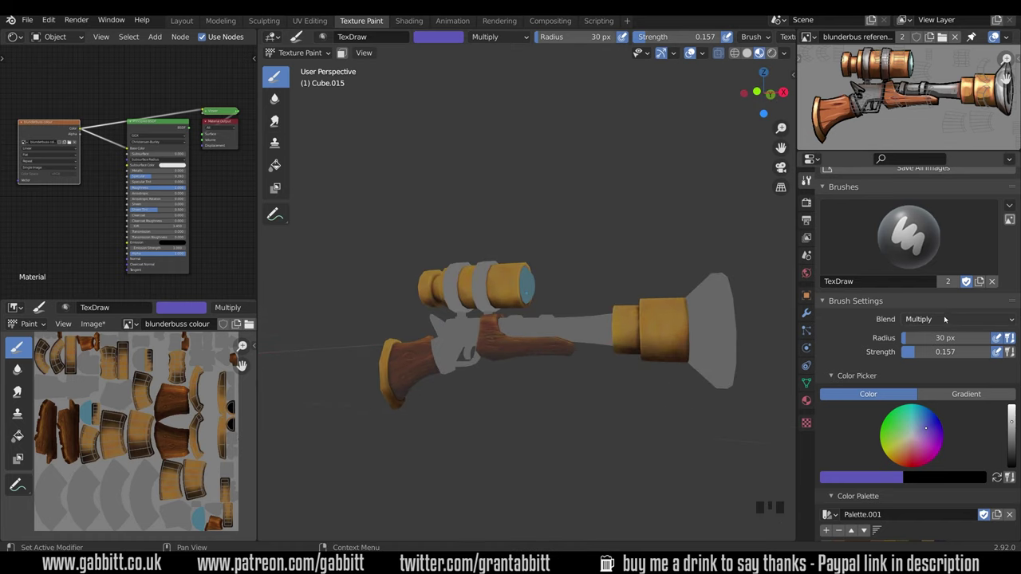
pyautogui.click(942, 319)
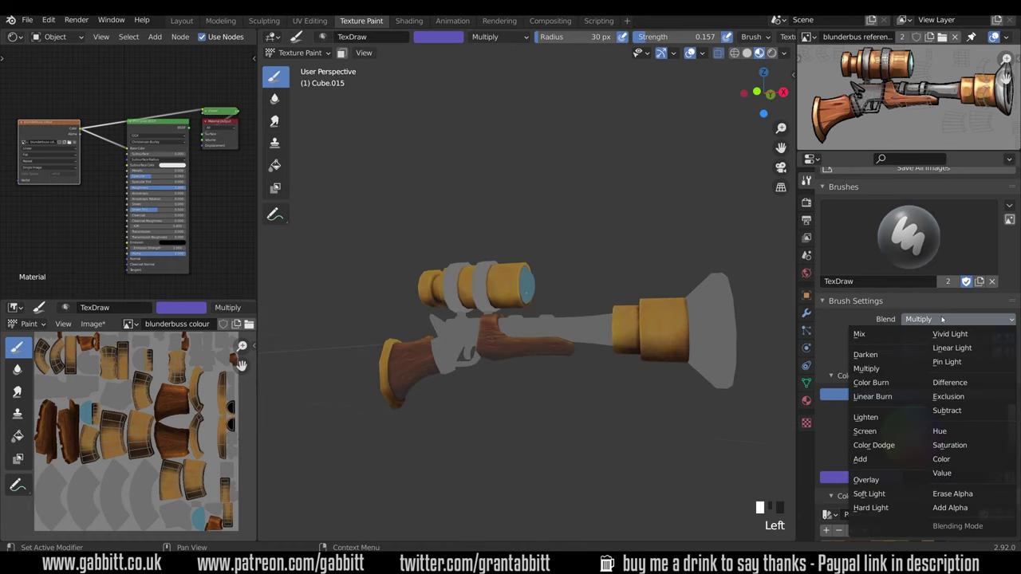
pyautogui.click(884, 447)
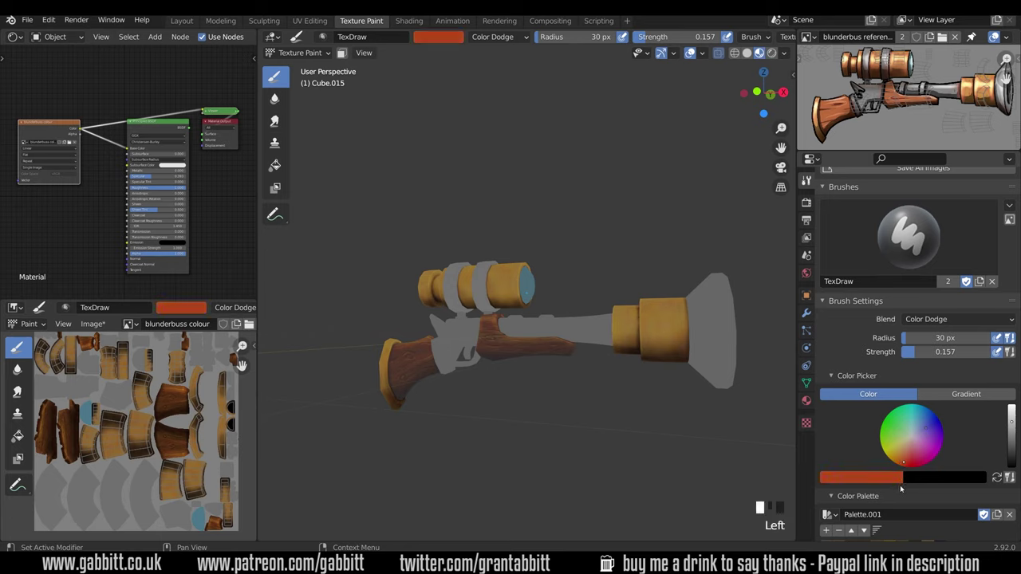
pyautogui.click(1013, 420)
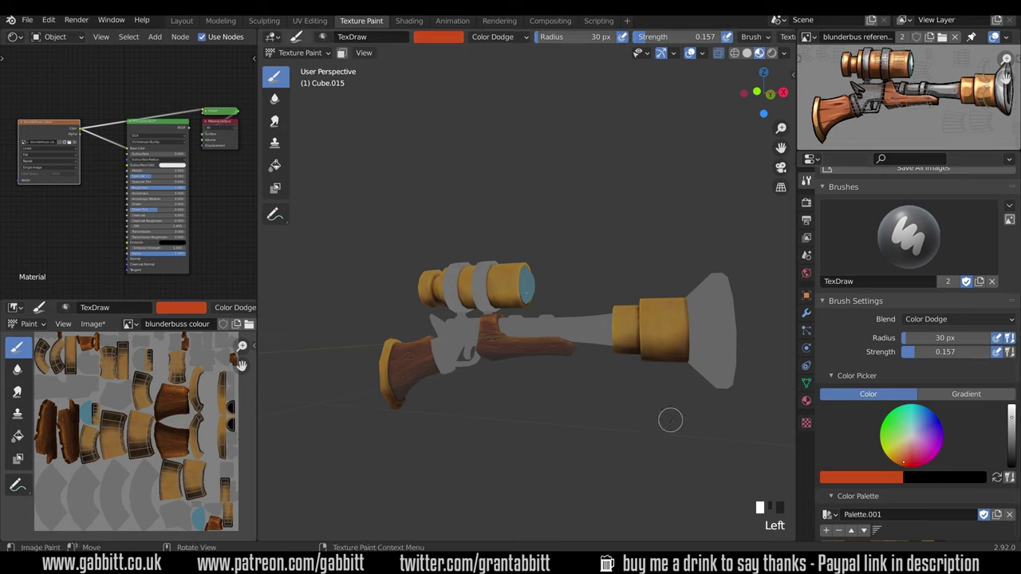
# Paint Color Dodge highlights on the scope's front section at strength 0.224, using a 13 px radius along its front rim
pyautogui.moveTo(603, 336)
pyautogui.keyDown('shift'); pyautogui.mouseDown(button='middle')
pyautogui.moveTo(660, 304)
pyautogui.moveTo(622, 354)
pyautogui.mouseUp(button='middle'); pyautogui.keyUp('shift')
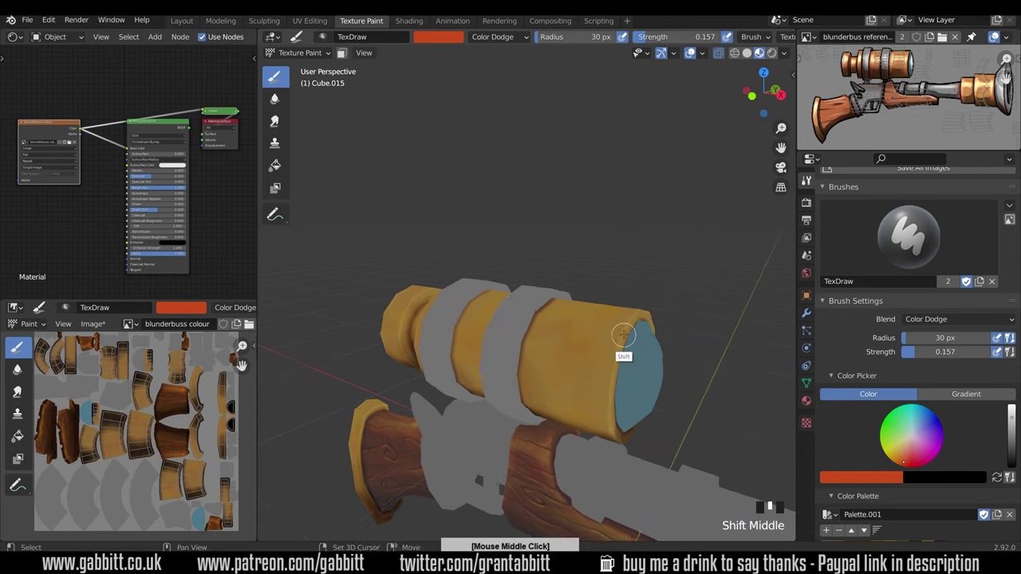
pyautogui.click(611, 333)
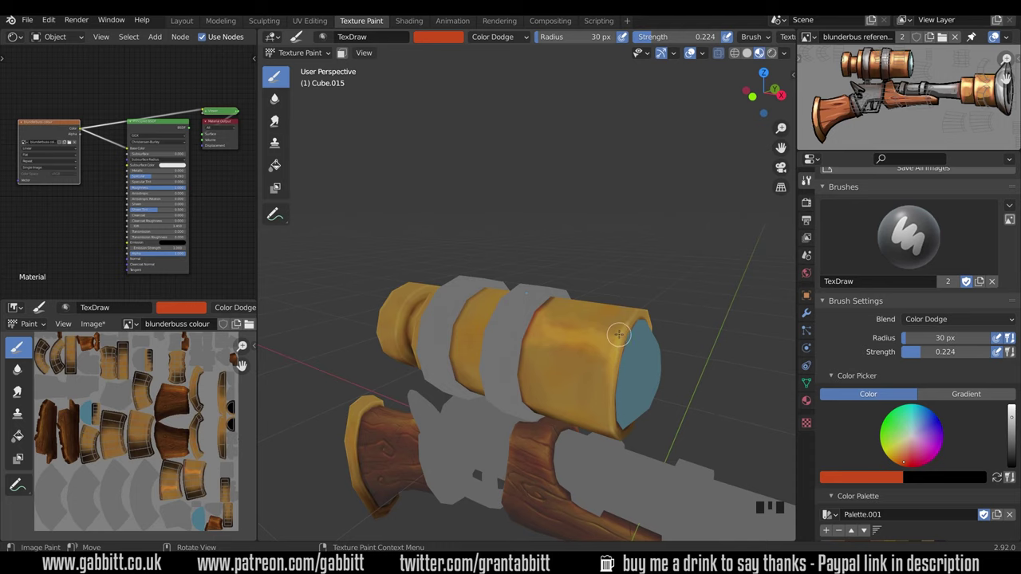
pyautogui.moveTo(631, 321)
pyautogui.mouseDown(button='middle')
pyautogui.moveTo(631, 343)
pyautogui.moveTo(630, 332)
pyautogui.mouseUp(button='middle')
pyautogui.press('f')
pyautogui.click(617, 348)
pyautogui.moveTo(640, 316); pyautogui.dragTo(641, 318)
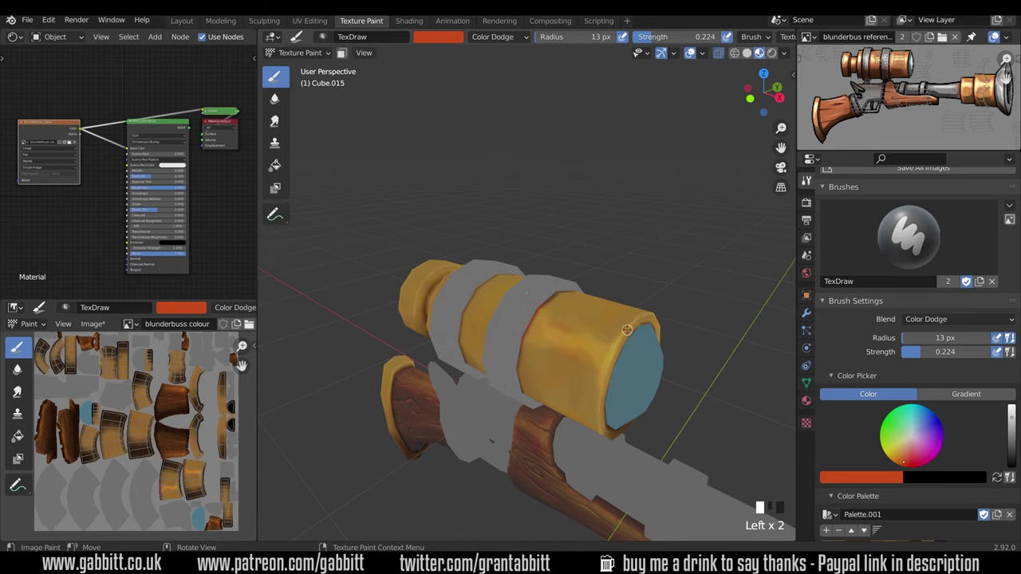
pyautogui.moveTo(628, 330); pyautogui.dragTo(619, 339, button='middle')
pyautogui.click(604, 416)
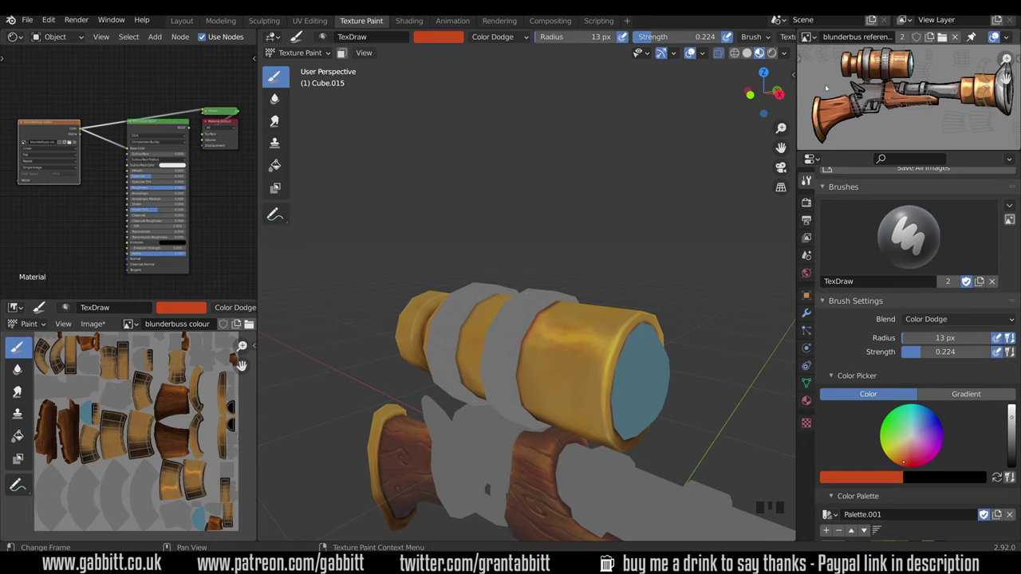
# Brush a warm highlight across the tube section between the two mounting bands with a 34 px radius
pyautogui.moveTo(526, 423); pyautogui.dragTo(526, 423, button='middle')
pyautogui.moveTo(653, 425); pyautogui.dragTo(634, 465, button='middle')
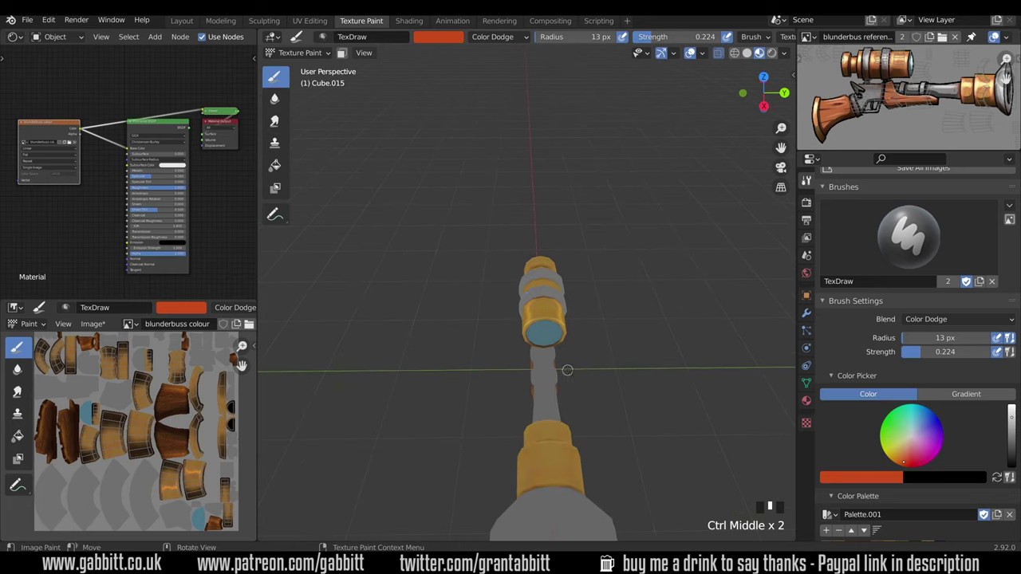
pyautogui.moveTo(568, 370); pyautogui.dragTo(662, 325, button='middle')
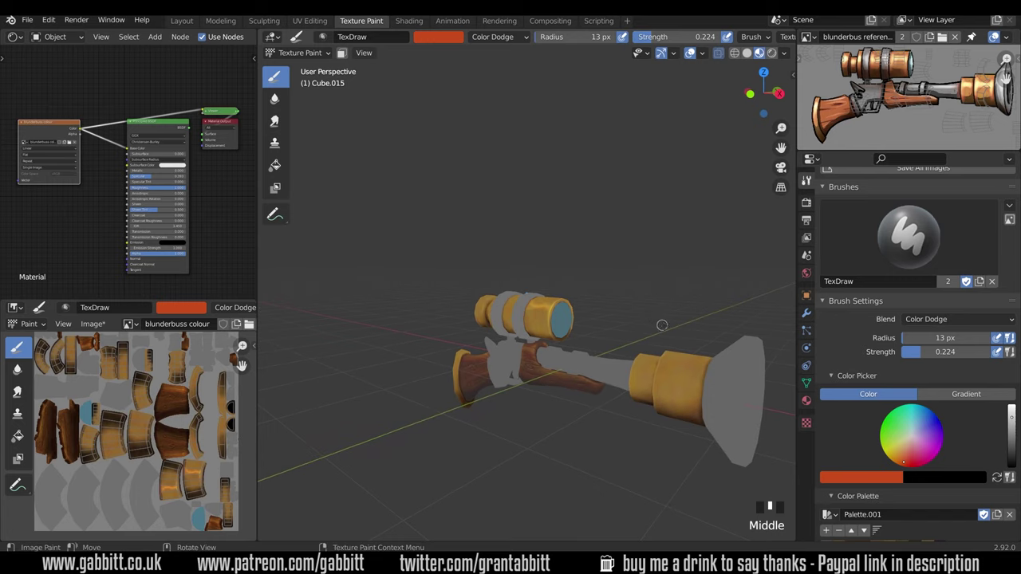
pyautogui.moveTo(572, 404); pyautogui.dragTo(555, 301, button='middle')
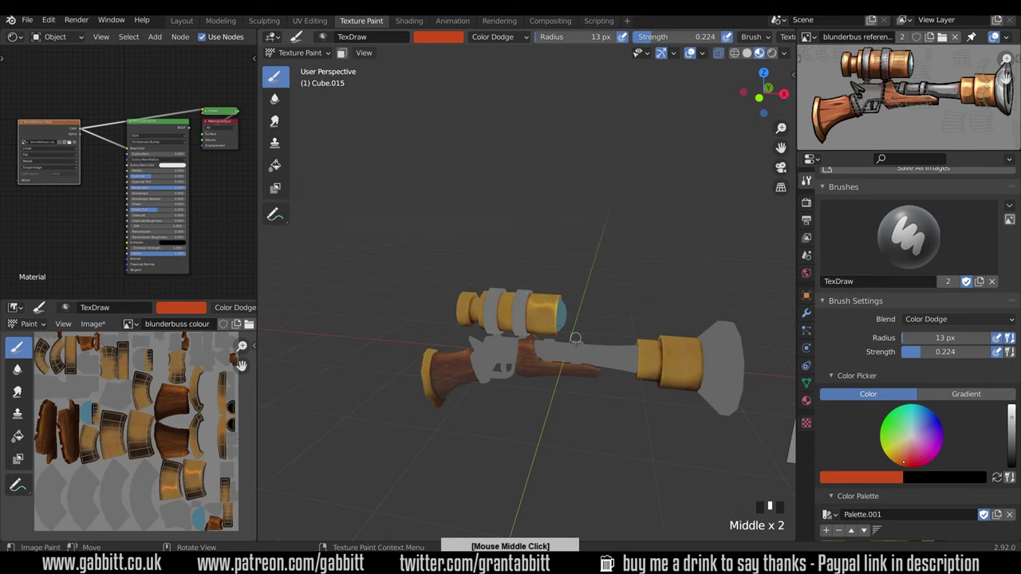
pyautogui.moveTo(575, 338)
pyautogui.keyDown('ctrl'); pyautogui.mouseDown(button='middle')
pyautogui.moveTo(615, 273)
pyautogui.moveTo(493, 313)
pyautogui.mouseUp(button='middle'); pyautogui.keyUp('ctrl')
pyautogui.click(493, 312)
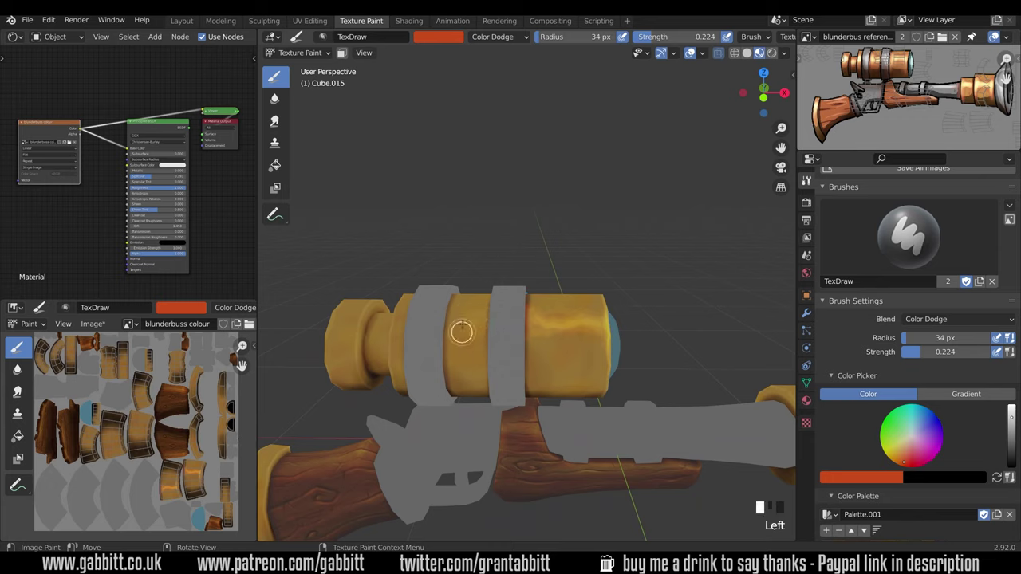
pyautogui.moveTo(468, 312)
pyautogui.mouseDown(button='middle')
pyautogui.moveTo(479, 319)
pyautogui.moveTo(471, 330)
pyautogui.mouseUp(button='middle')
pyautogui.click(471, 330)
pyautogui.click(441, 363)
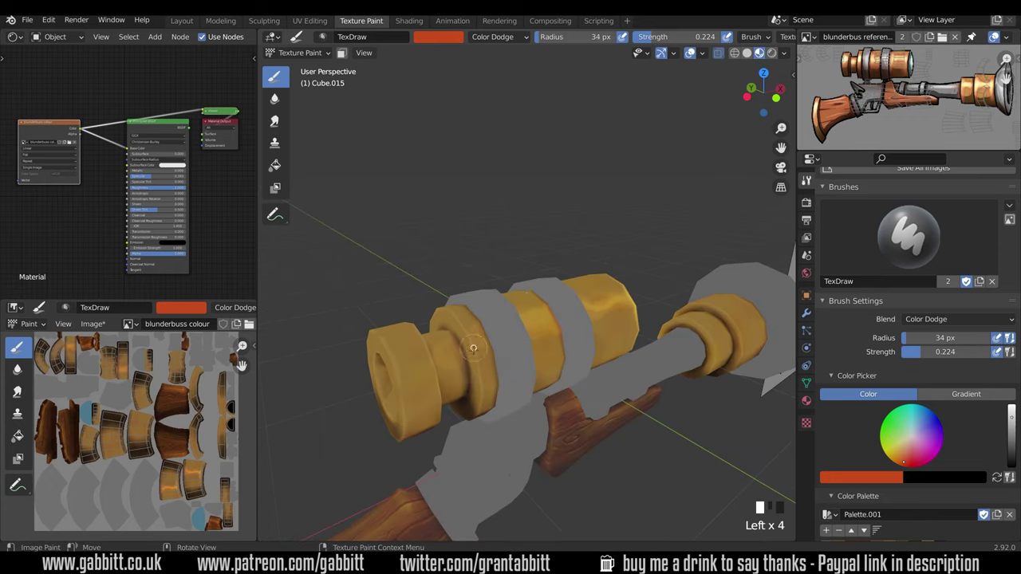
# Paint glowing highlights on the eyepiece and along the lower inner wall of its opening
pyautogui.moveTo(523, 362); pyautogui.dragTo(558, 357, button='middle')
pyautogui.moveTo(423, 363); pyautogui.dragTo(401, 361)
pyautogui.moveTo(542, 366)
pyautogui.keyDown('shift'); pyautogui.mouseDown(button='middle')
pyautogui.moveTo(614, 354)
pyautogui.moveTo(495, 403)
pyautogui.mouseUp(button='middle'); pyautogui.keyUp('shift')
pyautogui.click(520, 342)
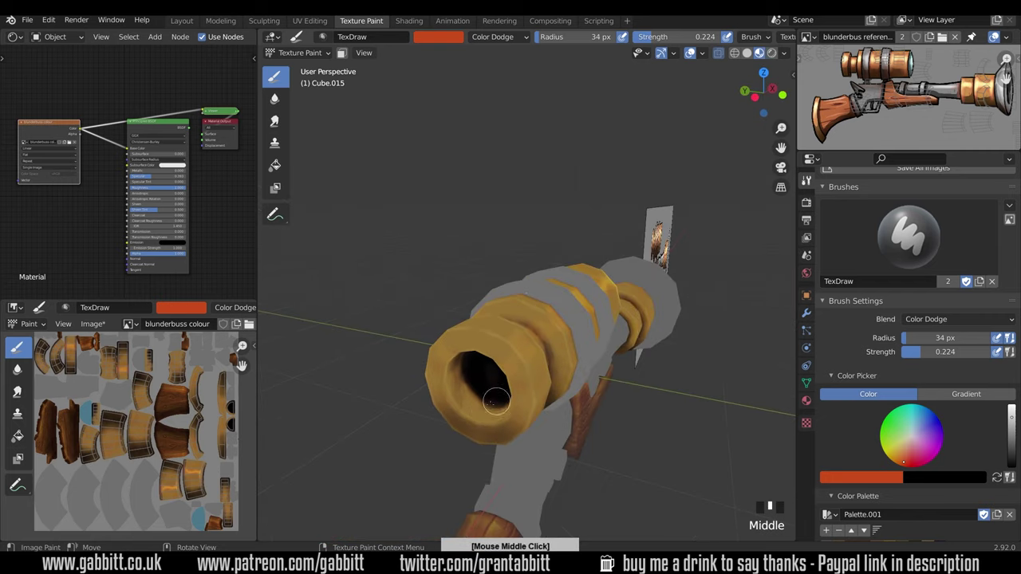
pyautogui.click(493, 405)
pyautogui.click(465, 388)
pyautogui.click(471, 399)
pyautogui.click(483, 410)
pyautogui.click(490, 417)
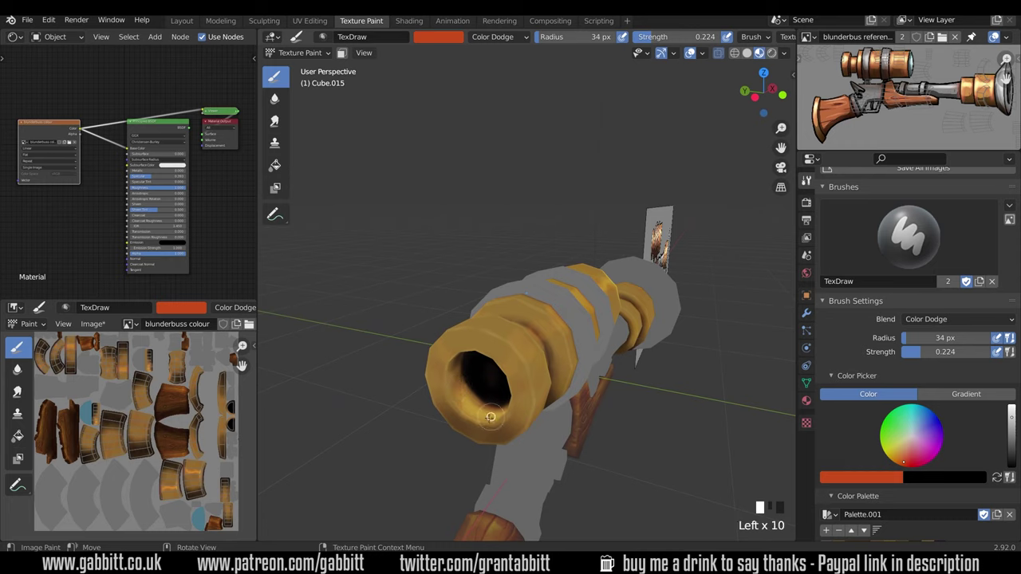
# Set the brush strength to 0.291 and the radius to 20 px and highlight the flange behind the rear mounting band
pyautogui.moveTo(555, 358); pyautogui.dragTo(511, 351, button='middle')
pyautogui.moveTo(919, 352); pyautogui.dragTo(925, 353)
pyautogui.moveTo(715, 362); pyautogui.dragTo(695, 361, button='middle')
pyautogui.moveTo(605, 341); pyautogui.dragTo(554, 337)
pyautogui.moveTo(515, 333); pyautogui.dragTo(578, 325, button='middle')
pyautogui.moveTo(537, 321); pyautogui.dragTo(511, 304)
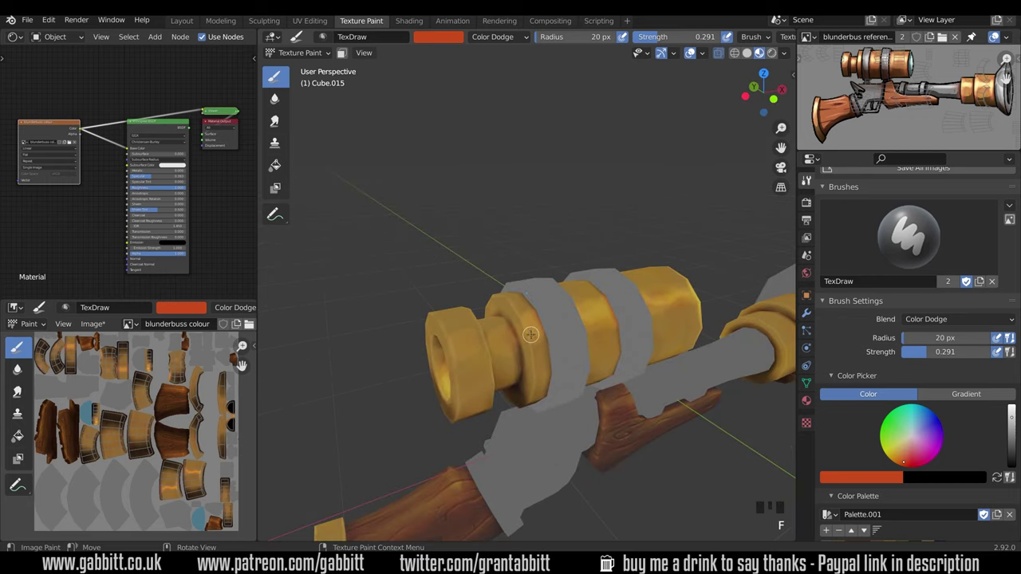
pyautogui.moveTo(531, 334); pyautogui.dragTo(551, 354, button='middle')
pyautogui.click(552, 356)
pyautogui.click(552, 356)
pyautogui.click(552, 355)
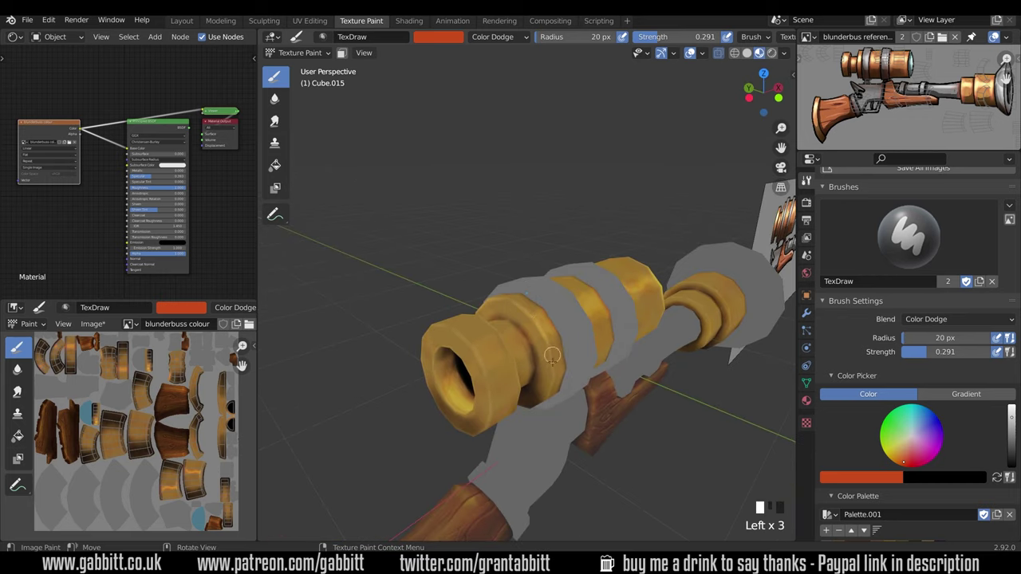
# Brighten the upper edge of the flange between the eyepiece neck and the rear mounting band
pyautogui.moveTo(520, 288); pyautogui.dragTo(518, 308, button='middle')
pyautogui.click(504, 299)
pyautogui.click(501, 300)
pyautogui.click(501, 299)
pyautogui.click(514, 310)
pyautogui.click(533, 328)
# Extend the bright edge highlight down the side of the flange behind the rear mounting band
pyautogui.moveTo(585, 317); pyautogui.dragTo(580, 295, button='middle')
pyautogui.click(549, 335)
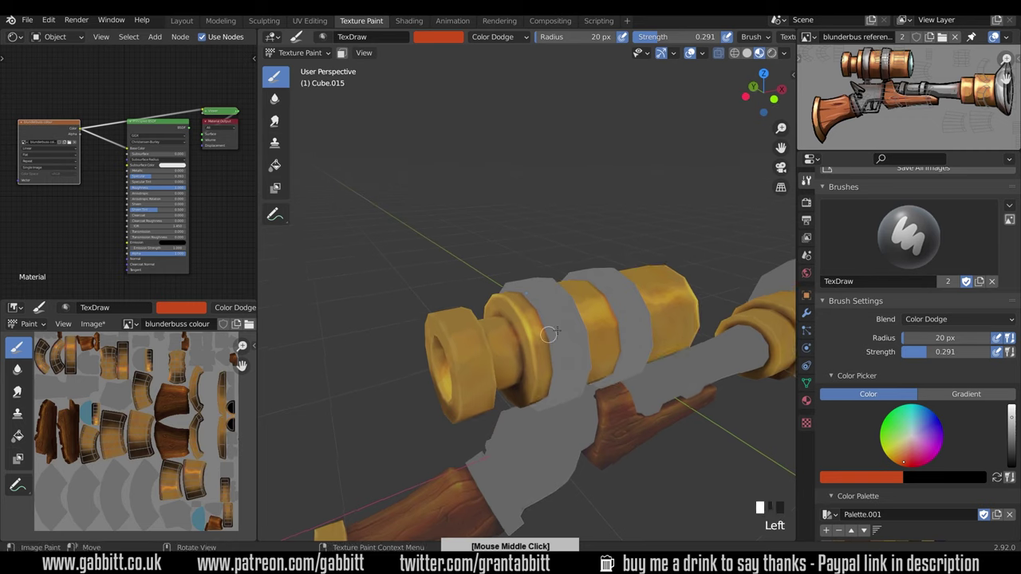
pyautogui.moveTo(549, 351); pyautogui.dragTo(554, 294, button='middle')
pyautogui.moveTo(553, 370); pyautogui.dragTo(555, 399)
pyautogui.click(552, 378)
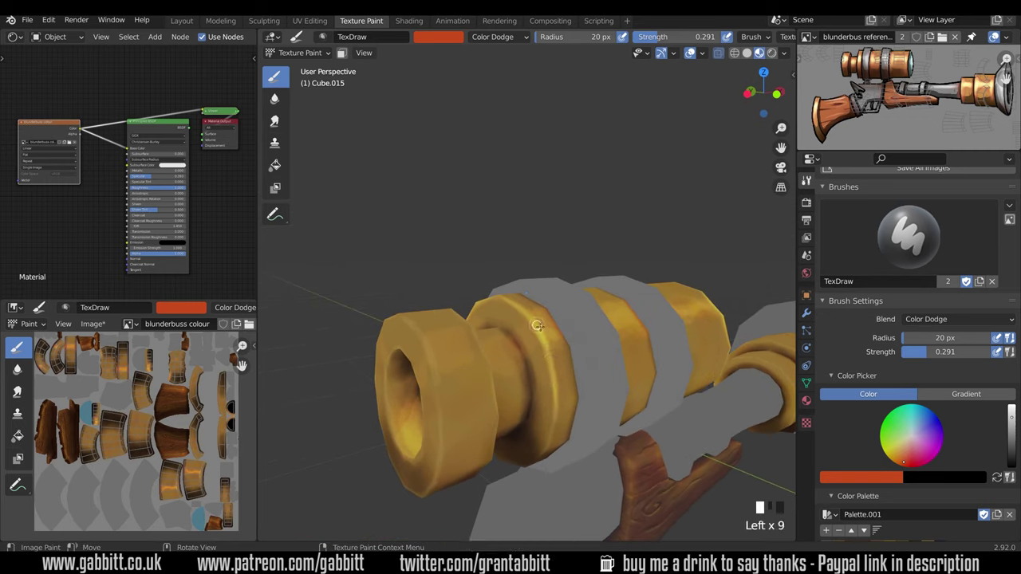
pyautogui.moveTo(550, 329); pyautogui.dragTo(527, 351, button='middle')
pyautogui.click(560, 367)
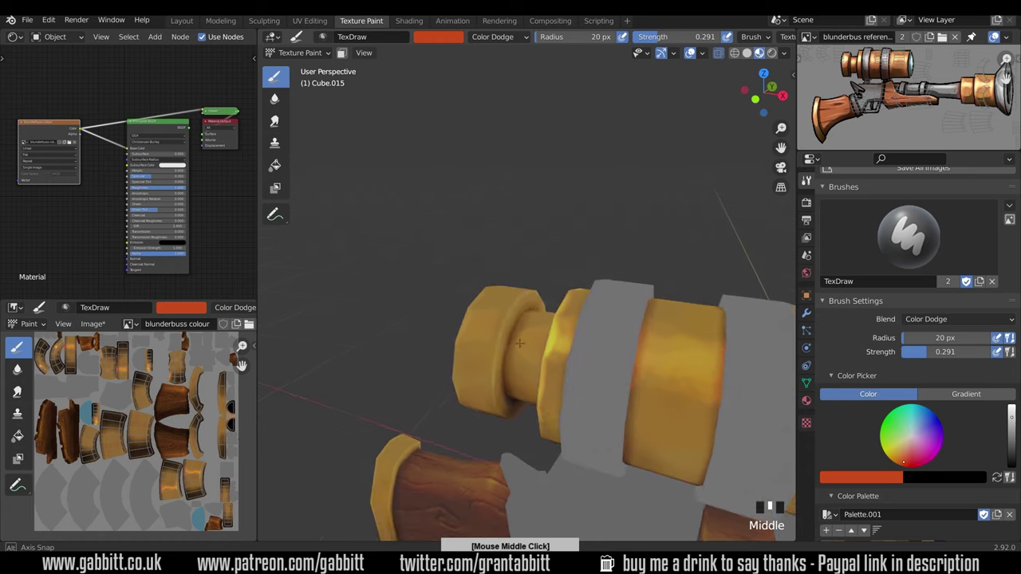
# Highlight the eyepiece's front edge beside the neck and the ring face around its dark opening
pyautogui.click(506, 325)
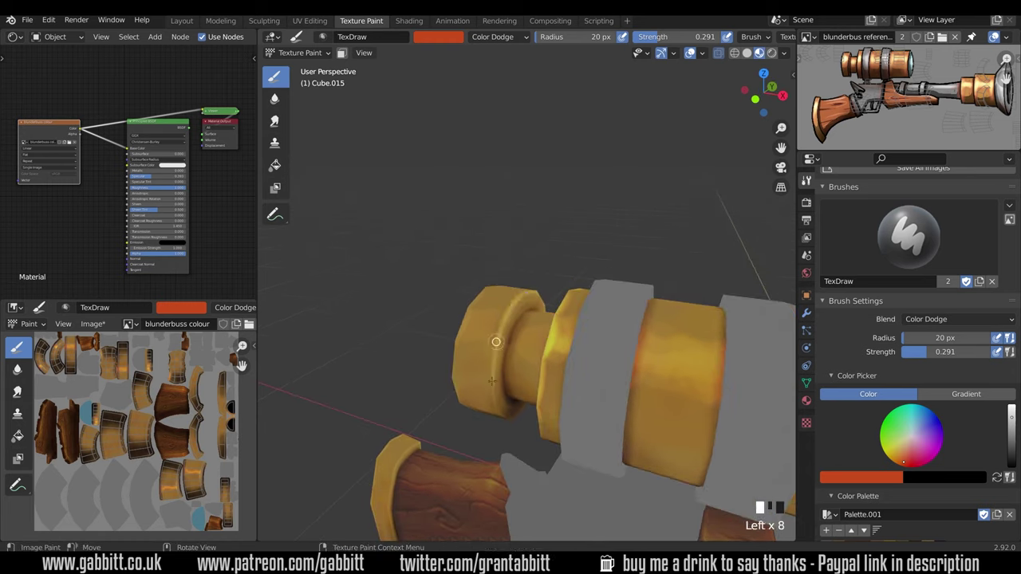
pyautogui.moveTo(501, 424)
pyautogui.mouseDown(button='middle')
pyautogui.moveTo(488, 414)
pyautogui.moveTo(503, 353)
pyautogui.moveTo(470, 317)
pyautogui.mouseUp(button='middle')
pyautogui.click(492, 423)
pyautogui.click(492, 423)
pyautogui.click(508, 388)
pyautogui.click(508, 388)
pyautogui.click(502, 352)
pyautogui.click(502, 353)
pyautogui.click(471, 318)
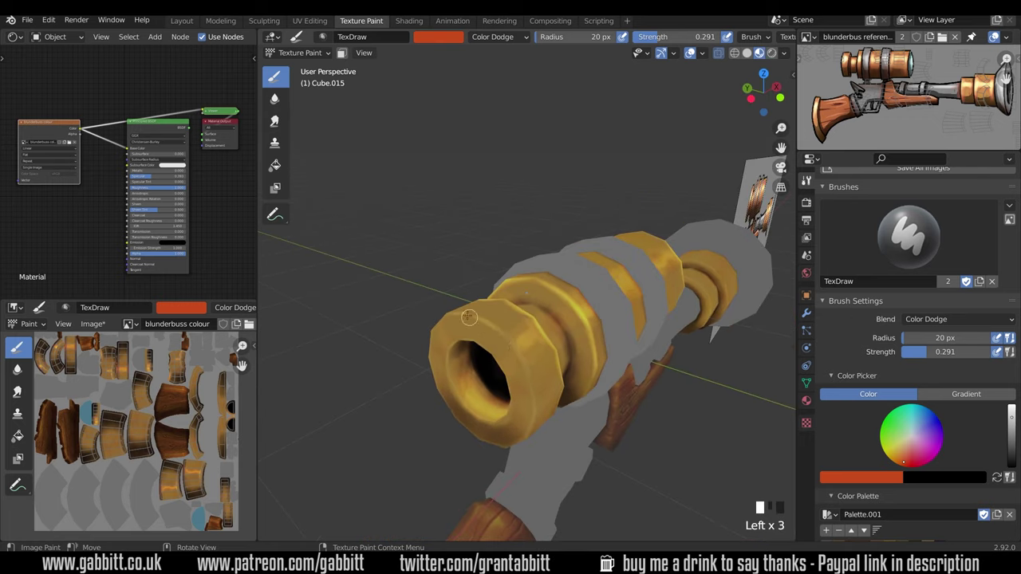
# Build up a strong highlight on the upper corner and side of the eyepiece's rear outer edge
pyautogui.moveTo(518, 348); pyautogui.dragTo(520, 344, button='middle')
pyautogui.click(520, 346)
pyautogui.click(520, 346)
pyautogui.click(521, 344)
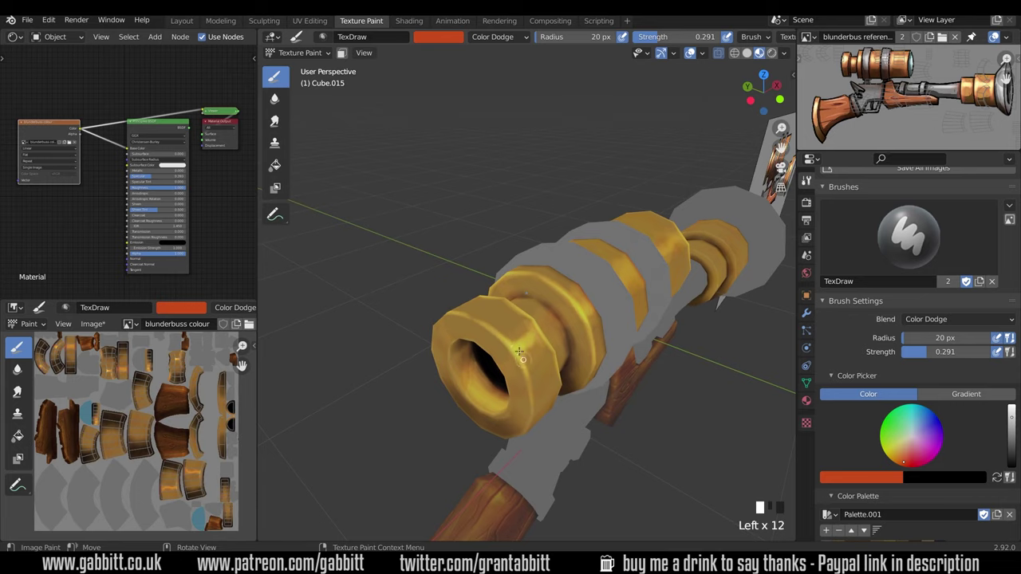
pyautogui.moveTo(528, 385); pyautogui.dragTo(519, 409, button='middle')
pyautogui.click(523, 380)
pyautogui.click(523, 381)
pyautogui.click(523, 381)
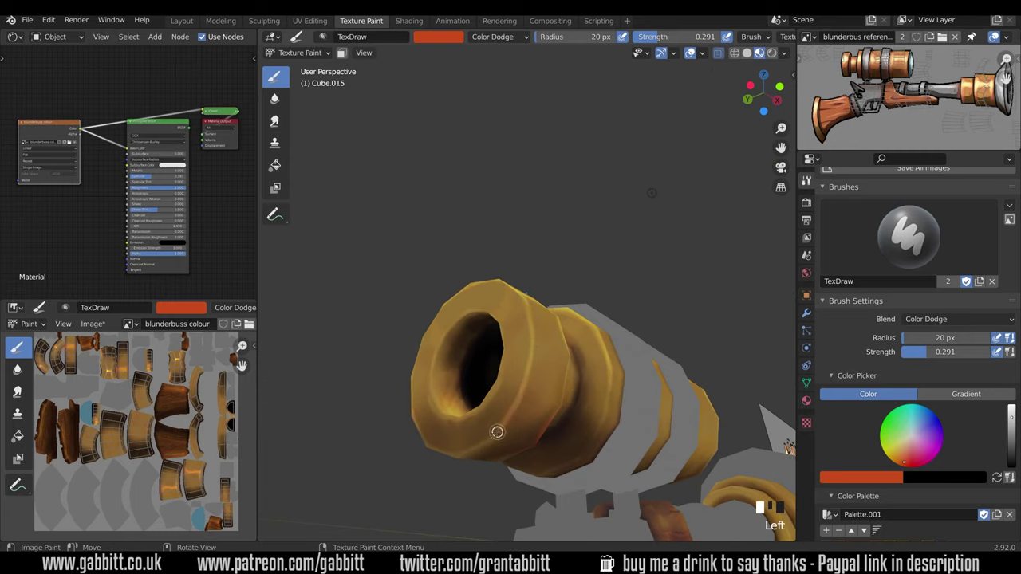
# Paint edge highlights around the lower part of the eyepiece's rear ring
pyautogui.moveTo(483, 441)
pyautogui.mouseDown(button='middle')
pyautogui.moveTo(446, 419)
pyautogui.moveTo(468, 423)
pyautogui.moveTo(458, 407)
pyautogui.mouseUp(button='middle')
pyautogui.click(446, 418)
pyautogui.click(468, 423)
pyautogui.click(467, 424)
pyautogui.click(468, 424)
pyautogui.moveTo(458, 407); pyautogui.dragTo(450, 343, button='middle')
pyautogui.click(450, 392)
pyautogui.click(450, 392)
pyautogui.click(450, 392)
pyautogui.click(487, 427)
pyautogui.click(496, 431)
pyautogui.click(506, 432)
pyautogui.click(513, 432)
pyautogui.click(519, 431)
# Add a highlight along the top outer edge of the eyepiece's rear ring
pyautogui.moveTo(451, 343); pyautogui.dragTo(472, 327, button='middle')
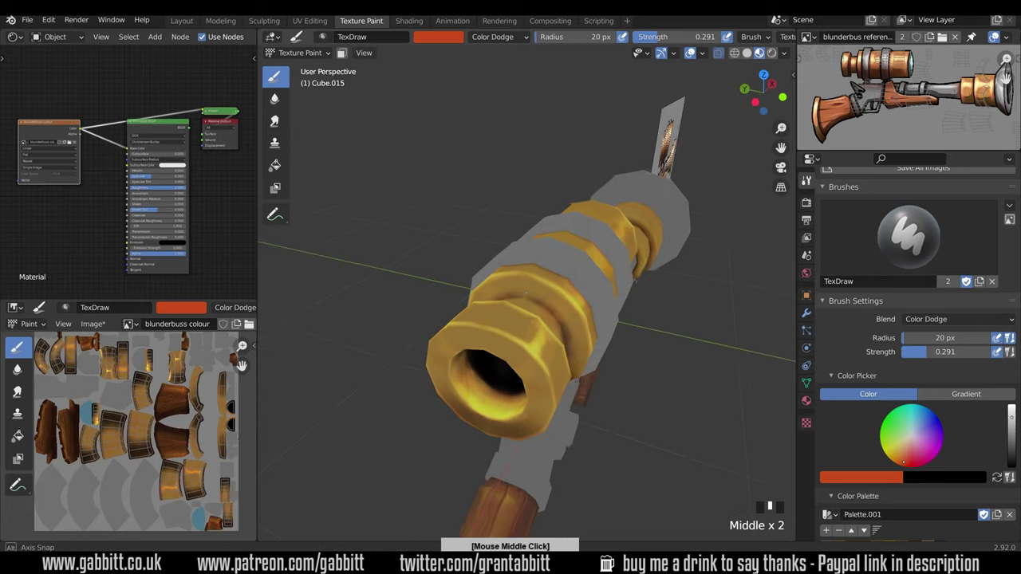
pyautogui.click(472, 327)
pyautogui.click(473, 327)
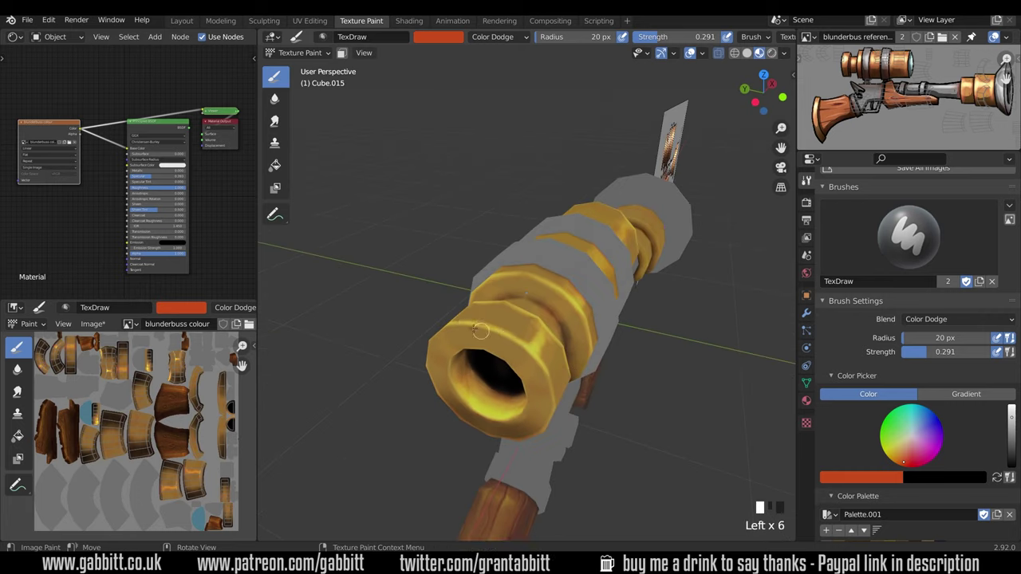
# Intensify the highlights on the scope's front section and along the edge of its front rim
pyautogui.moveTo(534, 354)
pyautogui.keyDown('ctrl'); pyautogui.mouseDown(button='middle')
pyautogui.moveTo(542, 373)
pyautogui.moveTo(636, 375)
pyautogui.moveTo(611, 322)
pyautogui.moveTo(551, 329)
pyautogui.moveTo(571, 372)
pyautogui.moveTo(576, 364)
pyautogui.moveTo(523, 323)
pyautogui.moveTo(665, 383)
pyautogui.moveTo(602, 334)
pyautogui.moveTo(580, 360)
pyautogui.moveTo(601, 387)
pyautogui.moveTo(592, 393)
pyautogui.mouseUp(button='middle'); pyautogui.keyUp('ctrl')
pyautogui.click(547, 340)
pyautogui.click(508, 331)
pyautogui.click(541, 336)
pyautogui.click(541, 336)
pyautogui.click(599, 328)
pyautogui.click(597, 332)
pyautogui.click(579, 362)
pyautogui.click(603, 385)
pyautogui.click(597, 393)
pyautogui.click(594, 398)
pyautogui.click(592, 404)
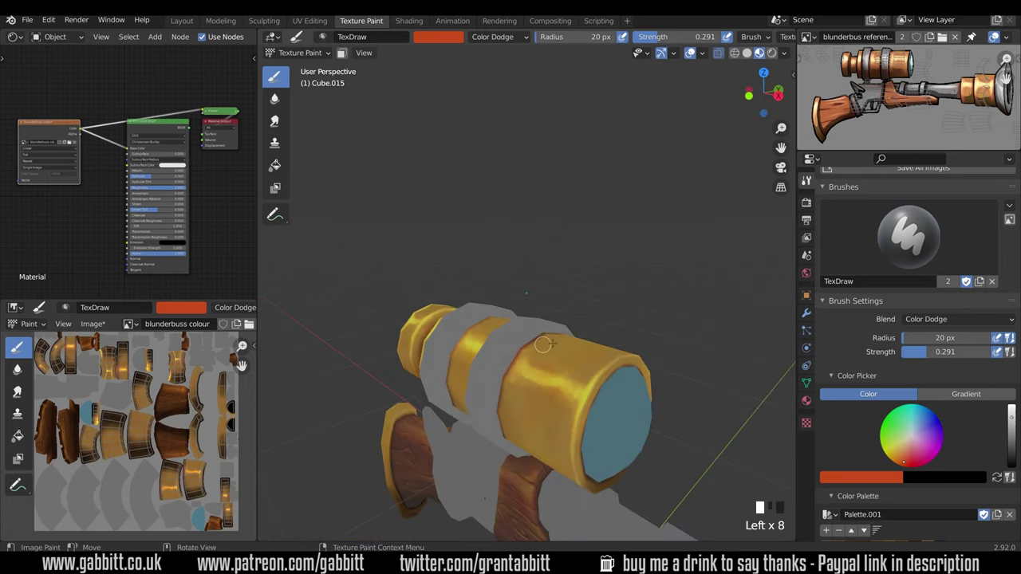
# Brush broad highlights onto the barrel's brass collar with a 56 px radius and strength 0.375
pyautogui.keyDown('ctrl'); pyautogui.moveTo(543, 344); pyautogui.dragTo(578, 387, button='middle'); pyautogui.keyUp('ctrl')
pyautogui.keyDown('shift'); pyautogui.moveTo(662, 403); pyautogui.dragTo(610, 351, button='middle'); pyautogui.keyUp('shift')
pyautogui.press('f')
pyautogui.moveTo(610, 367); pyautogui.dragTo(646, 383, button='middle')
pyautogui.hotkey('shift', 'f')
pyautogui.click(643, 388)
pyautogui.click(644, 391)
pyautogui.click(646, 395)
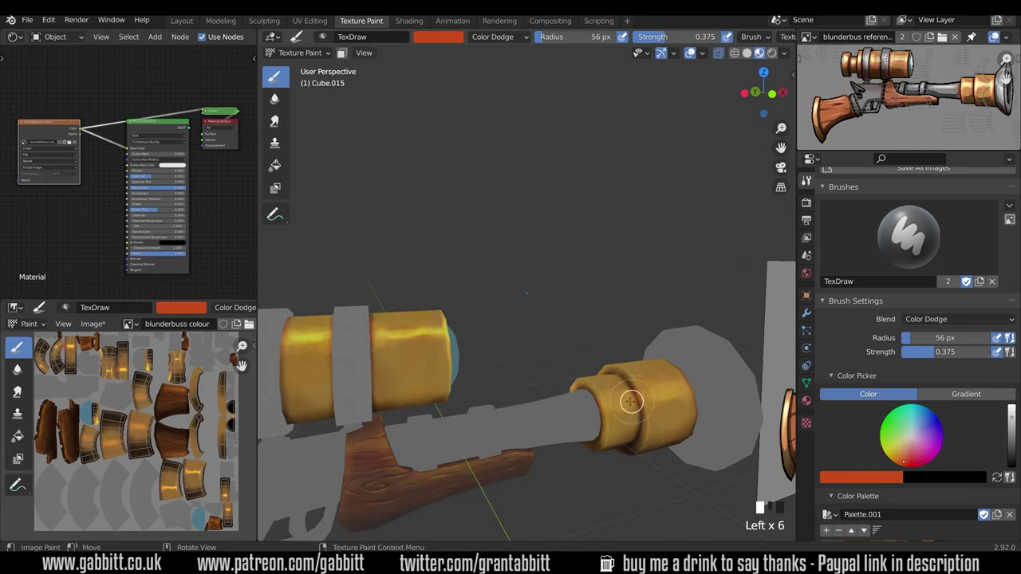
# Paint fine highlights along the edges of the brass collar's two rings with a 16 px brush
pyautogui.press('f')
pyautogui.click(626, 405)
pyautogui.scroll(2, 626, 405)
pyautogui.moveTo(571, 386); pyautogui.dragTo(589, 387, button='middle')
pyautogui.moveTo(569, 407); pyautogui.dragTo(565, 377)
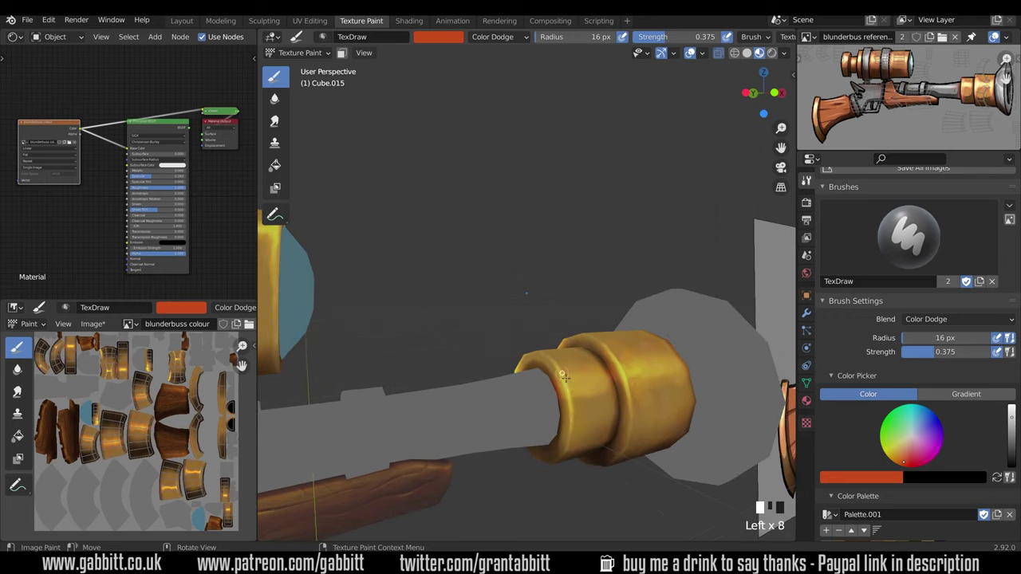
pyautogui.moveTo(566, 392); pyautogui.dragTo(611, 356, button='middle')
pyautogui.moveTo(615, 358); pyautogui.dragTo(670, 369)
pyautogui.moveTo(667, 415); pyautogui.dragTo(641, 396, button='middle')
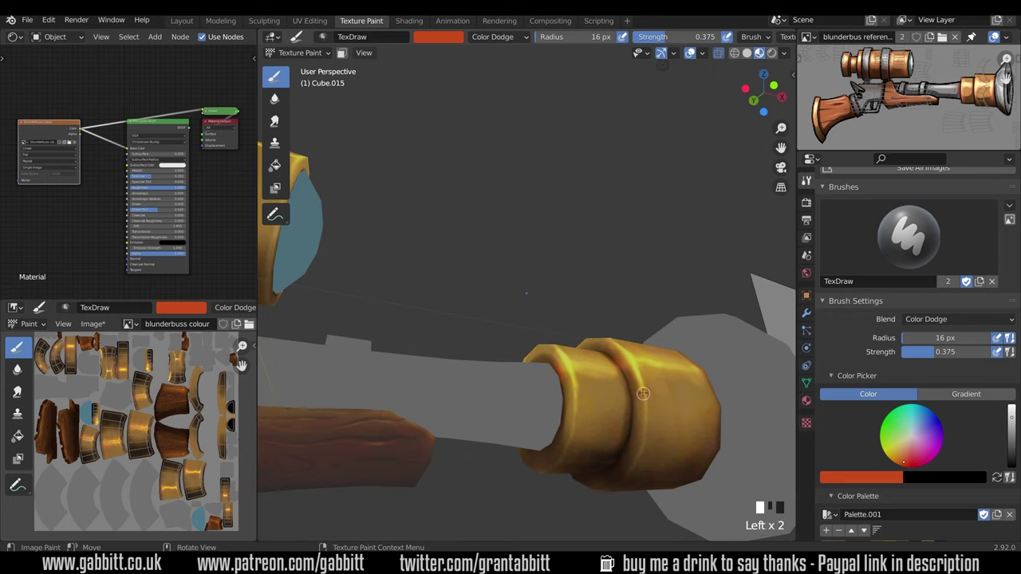
# Extend the fine Color Dodge highlights along the rear rim of the barrel's brass collar and the edge between its two rings
pyautogui.moveTo(644, 439); pyautogui.dragTo(589, 398, button='middle')
pyautogui.moveTo(589, 397); pyautogui.dragTo(576, 435)
pyautogui.moveTo(576, 431); pyautogui.dragTo(565, 493, button='middle')
pyautogui.moveTo(544, 375); pyautogui.dragTo(554, 404)
pyautogui.moveTo(554, 403); pyautogui.dragTo(571, 415, button='middle')
pyautogui.moveTo(573, 407); pyautogui.dragTo(571, 388)
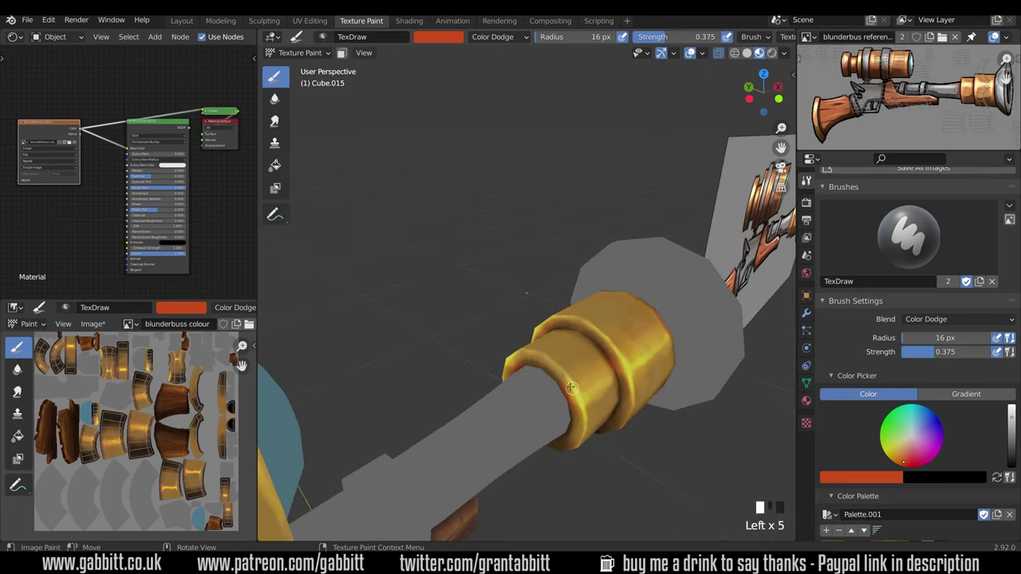
pyautogui.moveTo(671, 351); pyautogui.dragTo(643, 349, button='middle')
# Add fine Color Dodge highlights along the edges of the scope's brass sections
pyautogui.keyDown('ctrl'); pyautogui.moveTo(640, 363); pyautogui.dragTo(586, 449, button='middle'); pyautogui.keyUp('ctrl')
pyautogui.keyDown('ctrl'); pyautogui.moveTo(343, 447); pyautogui.dragTo(339, 391, button='middle'); pyautogui.keyUp('ctrl')
pyautogui.moveTo(339, 391)
pyautogui.keyDown('shift'); pyautogui.mouseDown(button='middle')
pyautogui.moveTo(550, 415)
pyautogui.moveTo(614, 343)
pyautogui.mouseUp(button='middle'); pyautogui.keyUp('shift')
pyautogui.moveTo(614, 343); pyautogui.dragTo(571, 378, button='middle')
pyautogui.moveTo(466, 302); pyautogui.dragTo(478, 275)
pyautogui.moveTo(459, 291); pyautogui.dragTo(458, 406, button='middle')
pyautogui.moveTo(460, 278); pyautogui.dragTo(510, 335, button='middle')
pyautogui.moveTo(497, 310); pyautogui.dragTo(542, 309)
pyautogui.moveTo(536, 309); pyautogui.dragTo(459, 297, button='middle')
pyautogui.moveTo(458, 289); pyautogui.dragTo(463, 289)
pyautogui.moveTo(463, 290); pyautogui.dragTo(519, 319, button='middle')
pyautogui.moveTo(518, 319)
pyautogui.keyDown('shift'); pyautogui.mouseDown(button='middle')
pyautogui.moveTo(533, 342)
pyautogui.moveTo(470, 399)
pyautogui.mouseUp(button='middle'); pyautogui.keyUp('shift')
pyautogui.moveTo(454, 411); pyautogui.dragTo(465, 431)
# Set the brush to a 48 px radius, strength 0.117 and Multiply blending with a dark blue-violet colour
pyautogui.moveTo(465, 430)
pyautogui.mouseDown(button='middle')
pyautogui.moveTo(497, 454)
pyautogui.moveTo(572, 403)
pyautogui.moveTo(595, 361)
pyautogui.moveTo(580, 407)
pyautogui.mouseUp(button='middle')
pyautogui.press('f')
pyautogui.click(580, 413)
pyautogui.hotkey('shift', 'f')
pyautogui.click(580, 429)
pyautogui.scroll(-4, 536, 357)
pyautogui.moveTo(536, 357)
pyautogui.keyDown('shift'); pyautogui.mouseDown(button='middle')
pyautogui.moveTo(598, 436)
pyautogui.moveTo(688, 399)
pyautogui.mouseUp(button='middle'); pyautogui.keyUp('shift')
pyautogui.moveTo(688, 399)
pyautogui.mouseDown(button='middle')
pyautogui.moveTo(712, 398)
pyautogui.moveTo(680, 404)
pyautogui.mouseUp(button='middle')
pyautogui.click(948, 321)
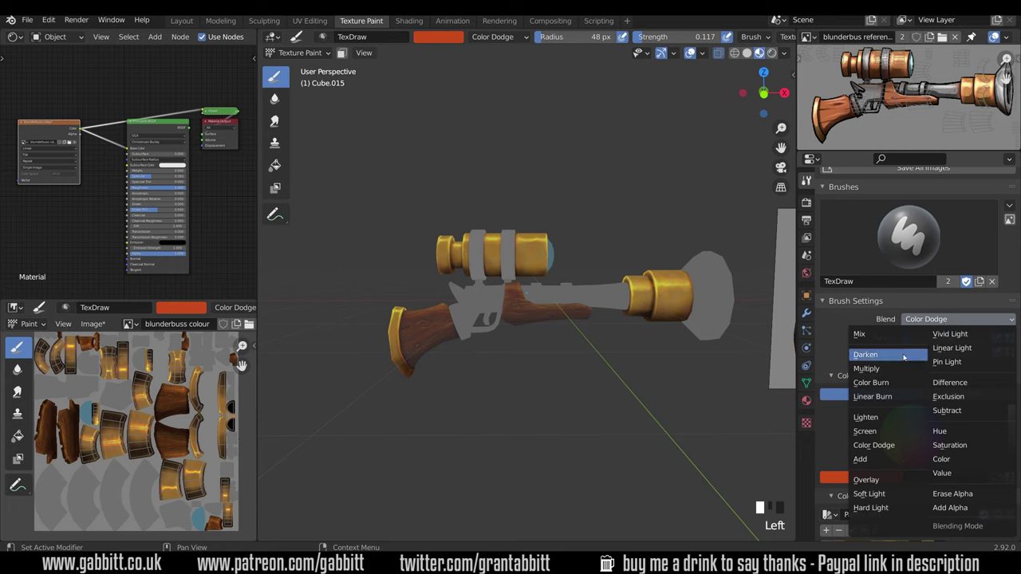
pyautogui.click(873, 368)
pyautogui.moveTo(613, 382)
pyautogui.mouseDown(button='middle')
pyautogui.moveTo(595, 345)
pyautogui.moveTo(568, 343)
pyautogui.mouseUp(button='middle')
pyautogui.keyDown('shift'); pyautogui.moveTo(568, 344); pyautogui.dragTo(576, 391, button='middle'); pyautogui.keyUp('shift')
pyautogui.scroll(3, 578, 395)
pyautogui.moveTo(578, 403); pyautogui.dragTo(586, 415, button='middle')
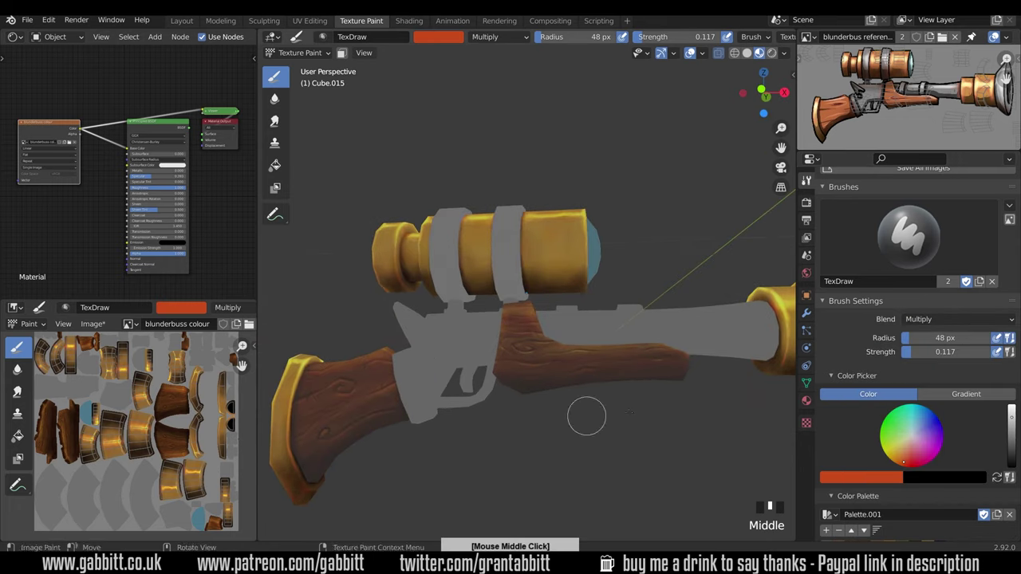
pyautogui.click(927, 427)
pyautogui.click(1013, 441)
# Paint soft dark shadows on the scope's brass body beside the front mounting band
pyautogui.moveTo(664, 341); pyautogui.dragTo(618, 322, button='middle')
pyautogui.moveTo(509, 238); pyautogui.dragTo(513, 259)
pyautogui.moveTo(513, 257); pyautogui.dragTo(522, 280)
pyautogui.moveTo(520, 276)
pyautogui.mouseDown()
pyautogui.moveTo(534, 285)
pyautogui.moveTo(578, 278)
pyautogui.mouseUp()
pyautogui.moveTo(547, 271); pyautogui.dragTo(529, 281)
pyautogui.moveTo(508, 199); pyautogui.dragTo(515, 280)
pyautogui.moveTo(516, 280)
pyautogui.mouseDown()
pyautogui.moveTo(508, 226)
pyautogui.moveTo(537, 264)
pyautogui.mouseUp()
pyautogui.moveTo(537, 264); pyautogui.dragTo(501, 233)
pyautogui.moveTo(501, 233); pyautogui.dragTo(549, 232, button='middle')
pyautogui.moveTo(530, 219); pyautogui.dragTo(525, 252)
pyautogui.moveTo(525, 252); pyautogui.dragTo(535, 232)
# Continue the soft Multiply shading on the scope's rear brass sections around the mounting bands
pyautogui.moveTo(535, 233); pyautogui.dragTo(472, 228, button='middle')
pyautogui.moveTo(475, 209); pyautogui.dragTo(480, 238)
pyautogui.moveTo(499, 253); pyautogui.dragTo(550, 230, button='middle')
pyautogui.moveTo(479, 209); pyautogui.dragTo(488, 224)
pyautogui.moveTo(510, 239)
pyautogui.mouseDown(button='middle')
pyautogui.moveTo(458, 268)
pyautogui.moveTo(554, 279)
pyautogui.mouseUp(button='middle')
pyautogui.scroll(2, 550, 279)
pyautogui.moveTo(466, 249); pyautogui.dragTo(462, 230)
pyautogui.moveTo(462, 230); pyautogui.dragTo(566, 220, button='middle')
pyautogui.moveTo(510, 209); pyautogui.dragTo(520, 224)
pyautogui.moveTo(519, 223); pyautogui.dragTo(446, 239, button='middle')
pyautogui.moveTo(447, 431)
pyautogui.keyDown('shift'); pyautogui.mouseDown(button='middle')
pyautogui.moveTo(517, 324)
pyautogui.moveTo(499, 267)
pyautogui.mouseUp(button='middle'); pyautogui.keyUp('shift')
pyautogui.moveTo(405, 342); pyautogui.dragTo(413, 363)
pyautogui.moveTo(413, 363); pyautogui.dragTo(644, 416, button='middle')
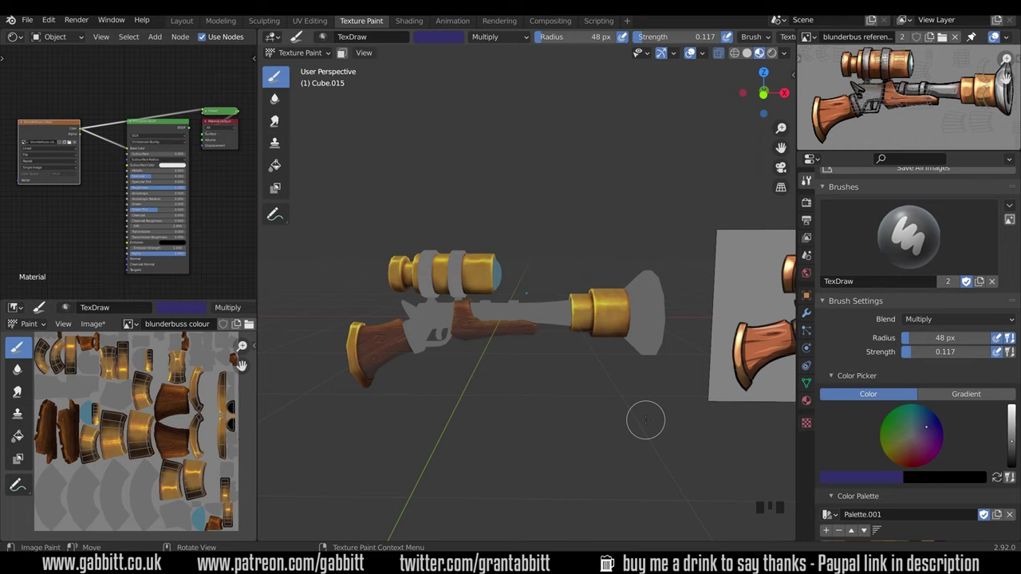
# Paint a pale pink Color Dodge highlight along the scope's front rim with a 14 px brush
pyautogui.moveTo(646, 421)
pyautogui.keyDown('shift'); pyautogui.mouseDown(button='middle')
pyautogui.moveTo(652, 359)
pyautogui.moveTo(659, 370)
pyautogui.moveTo(640, 343)
pyautogui.moveTo(672, 267)
pyautogui.moveTo(610, 288)
pyautogui.moveTo(654, 319)
pyautogui.mouseUp(button='middle'); pyautogui.keyUp('shift')
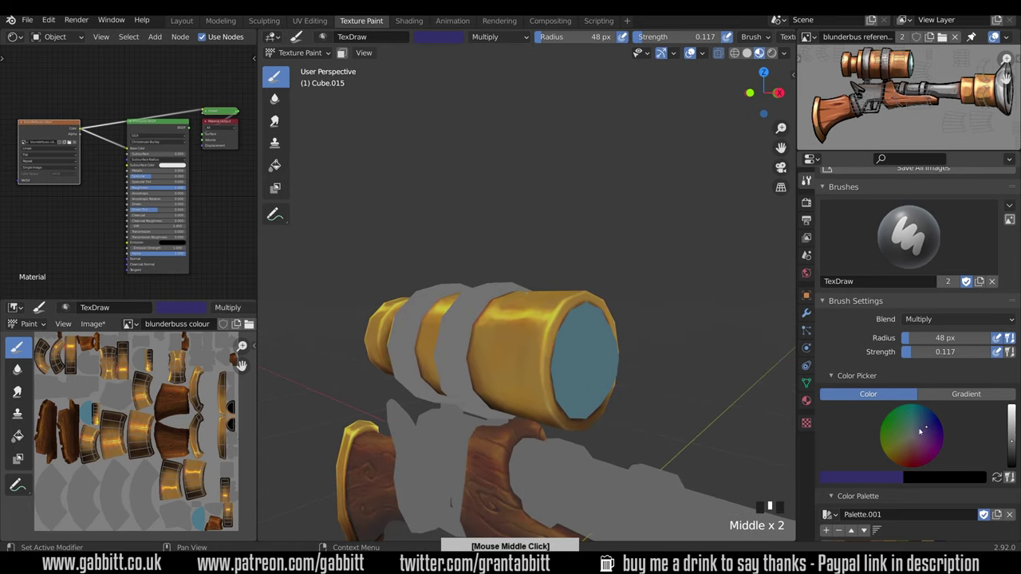
pyautogui.click(910, 441)
pyautogui.click(957, 321)
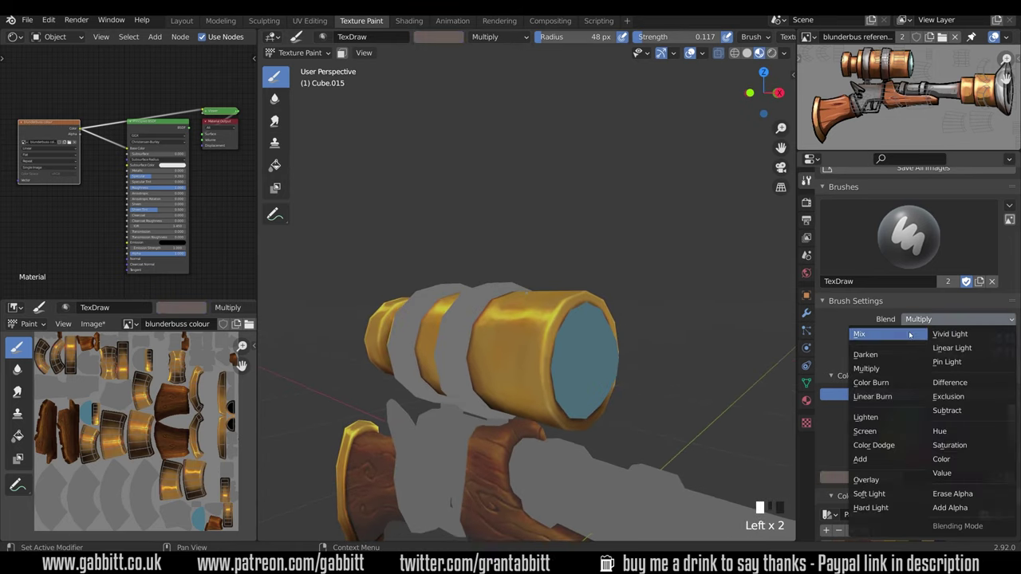
pyautogui.click(884, 445)
pyautogui.moveTo(917, 444); pyautogui.dragTo(916, 416, button='middle')
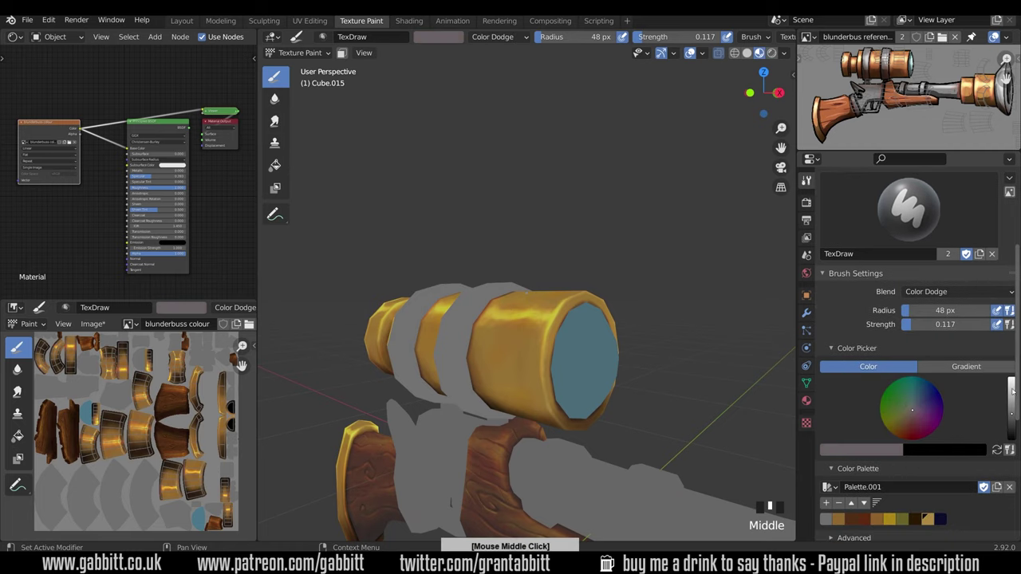
pyautogui.click(1013, 388)
pyautogui.moveTo(559, 335); pyautogui.dragTo(551, 289, button='middle')
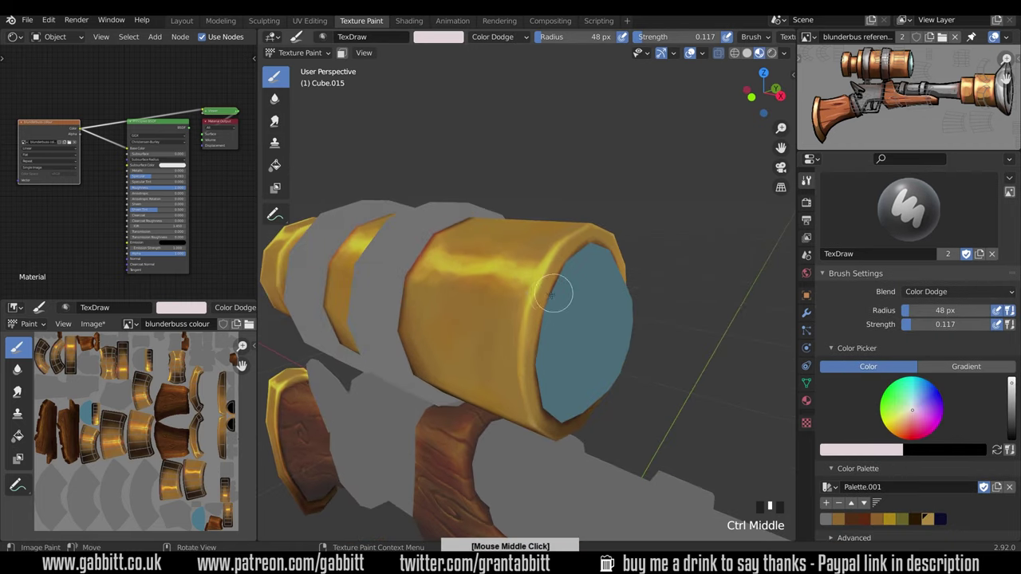
pyautogui.press('f')
pyautogui.click(523, 307)
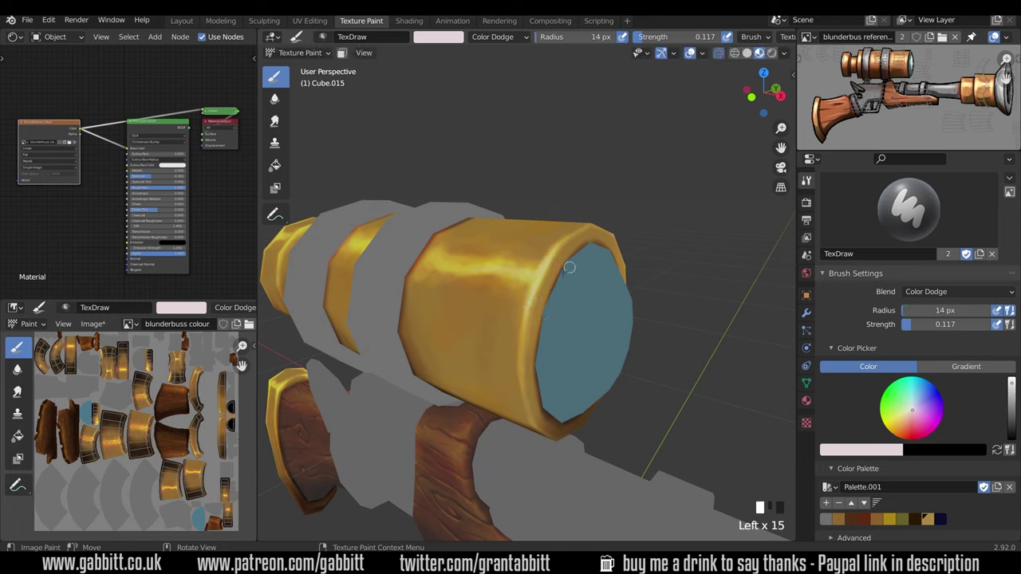
pyautogui.moveTo(539, 277)
pyautogui.keyDown('ctrl'); pyautogui.mouseDown(button='middle')
pyautogui.moveTo(597, 383)
pyautogui.moveTo(647, 440)
pyautogui.moveTo(641, 420)
pyautogui.moveTo(677, 418)
pyautogui.mouseUp(button='middle'); pyautogui.keyUp('ctrl')
pyautogui.keyDown('ctrl'); pyautogui.moveTo(677, 418); pyautogui.dragTo(682, 339, button='middle'); pyautogui.keyUp('ctrl')
pyautogui.moveTo(683, 339)
pyautogui.keyDown('shift'); pyautogui.mouseDown(button='middle')
pyautogui.moveTo(545, 319)
pyautogui.moveTo(606, 359)
pyautogui.moveTo(638, 415)
pyautogui.moveTo(690, 447)
pyautogui.mouseUp(button='middle'); pyautogui.keyUp('shift')
# Brush a red-orange Color Dodge glow along the scope's front rim with a 47 px radius
pyautogui.click(658, 387)
pyautogui.click(905, 438)
pyautogui.moveTo(510, 296)
pyautogui.keyDown('ctrl'); pyautogui.mouseDown(button='middle')
pyautogui.moveTo(512, 275)
pyautogui.moveTo(572, 348)
pyautogui.mouseUp(button='middle'); pyautogui.keyUp('ctrl')
pyautogui.moveTo(468, 293)
pyautogui.keyDown('ctrl'); pyautogui.mouseDown(button='middle')
pyautogui.moveTo(481, 249)
pyautogui.moveTo(455, 281)
pyautogui.mouseUp(button='middle'); pyautogui.keyUp('ctrl')
pyautogui.press('f')
pyautogui.click(462, 276)
pyautogui.moveTo(471, 236); pyautogui.dragTo(477, 229)
pyautogui.click(479, 230)
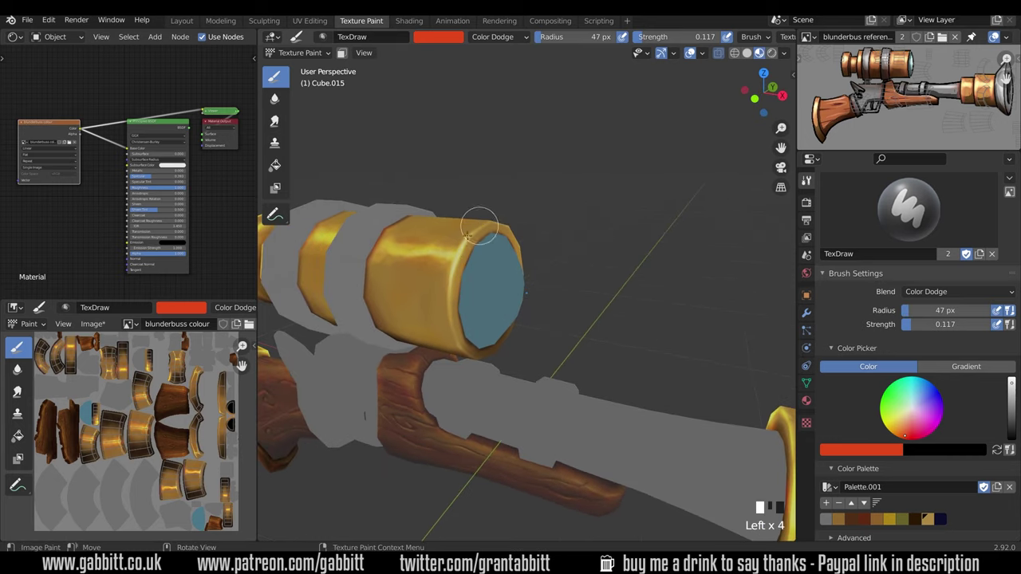
pyautogui.moveTo(451, 321); pyautogui.dragTo(472, 227)
pyautogui.moveTo(453, 279); pyautogui.dragTo(472, 227)
pyautogui.moveTo(457, 259); pyautogui.dragTo(478, 226)
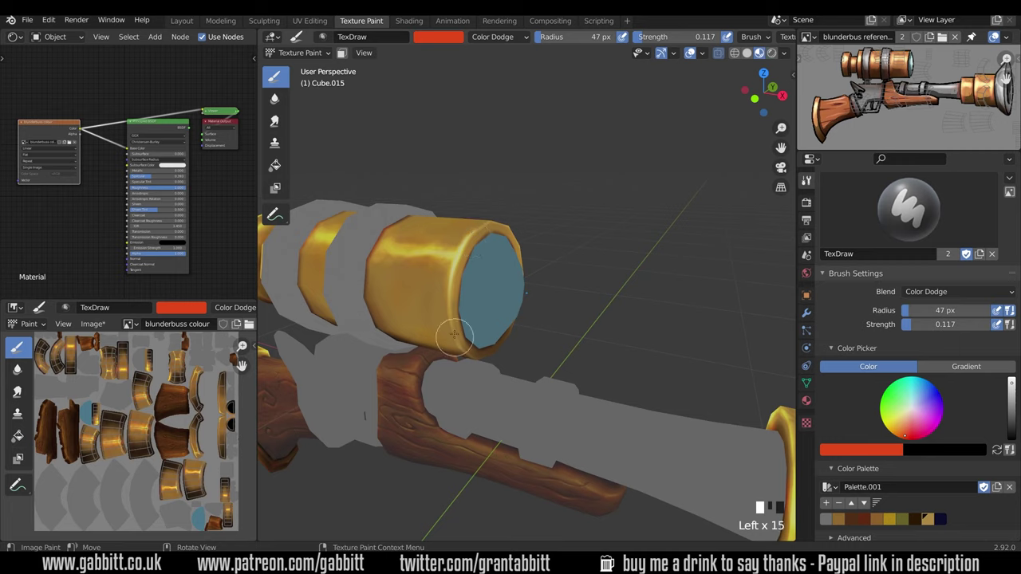
# Build up the glow on the upper part of the scope's front rim using a more saturated orange-red
pyautogui.click(458, 279)
pyautogui.click(471, 236)
pyautogui.click(460, 254)
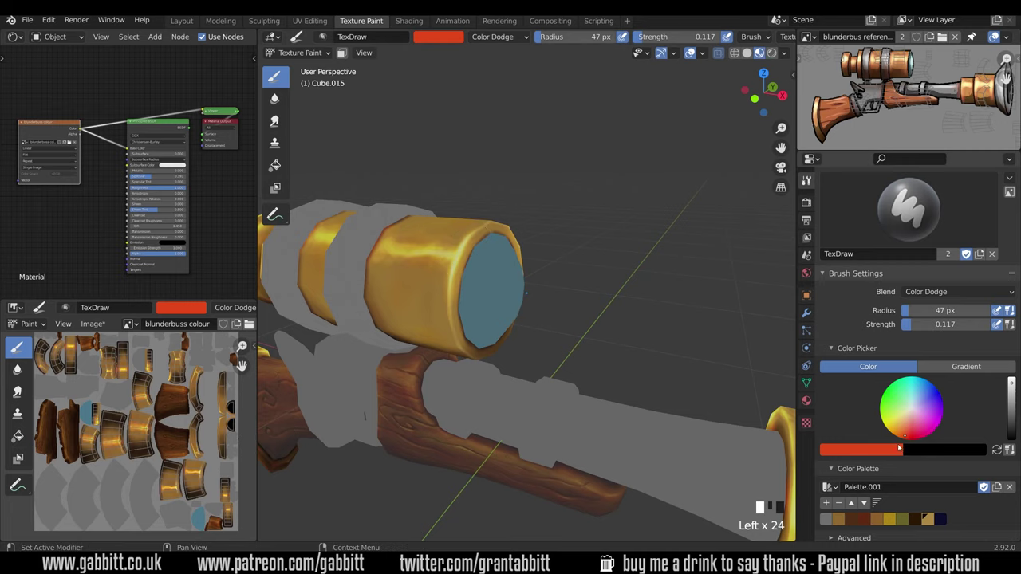
pyautogui.click(469, 267)
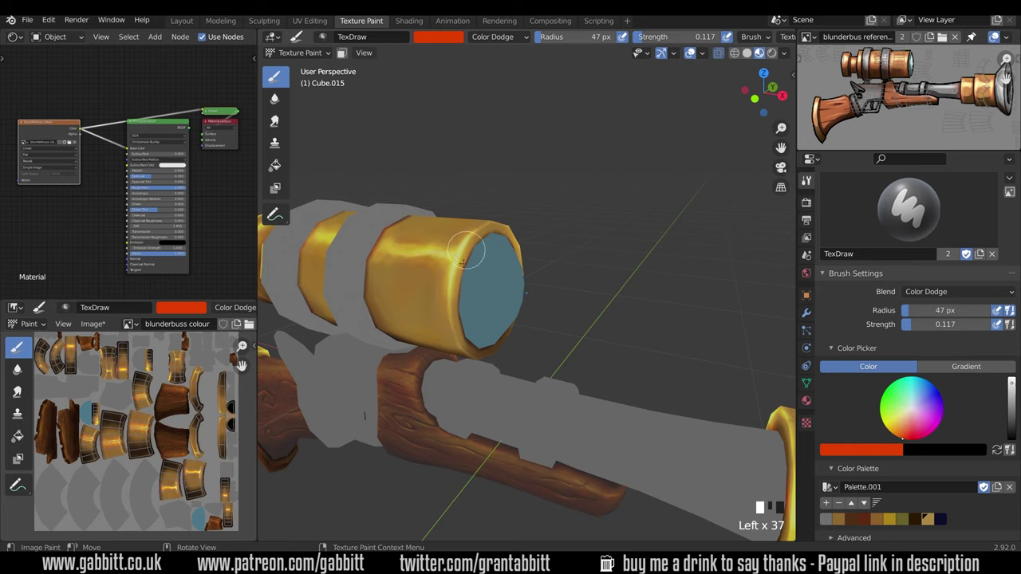
pyautogui.click(474, 231)
pyautogui.keyDown('ctrl'); pyautogui.moveTo(584, 248); pyautogui.dragTo(710, 422, button='middle'); pyautogui.keyUp('ctrl')
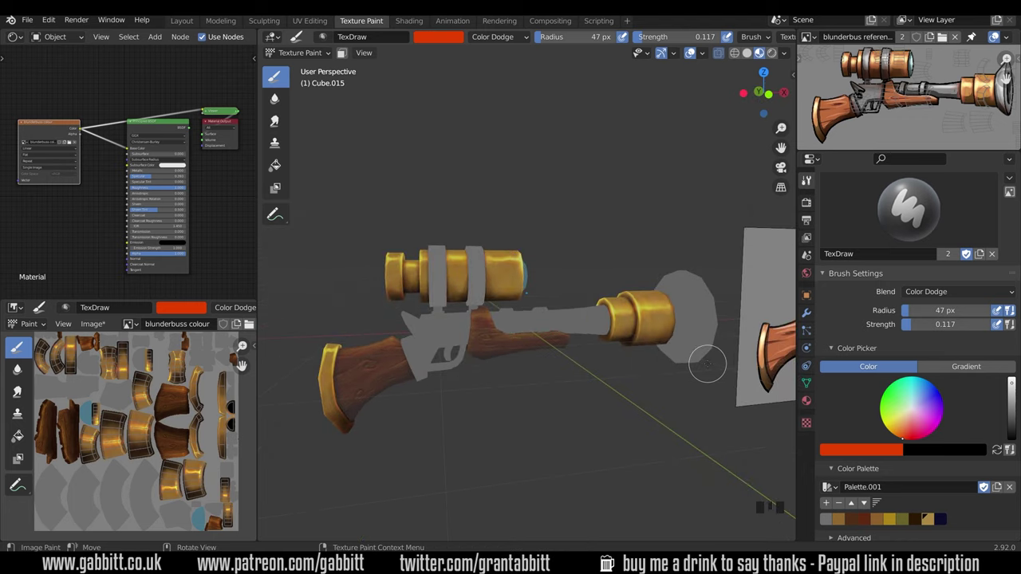
# Dot small dark specks on the large brass collar ring using Multiply, a dark maroon colour, 11 px radius and strength 0.419
pyautogui.click(958, 292)
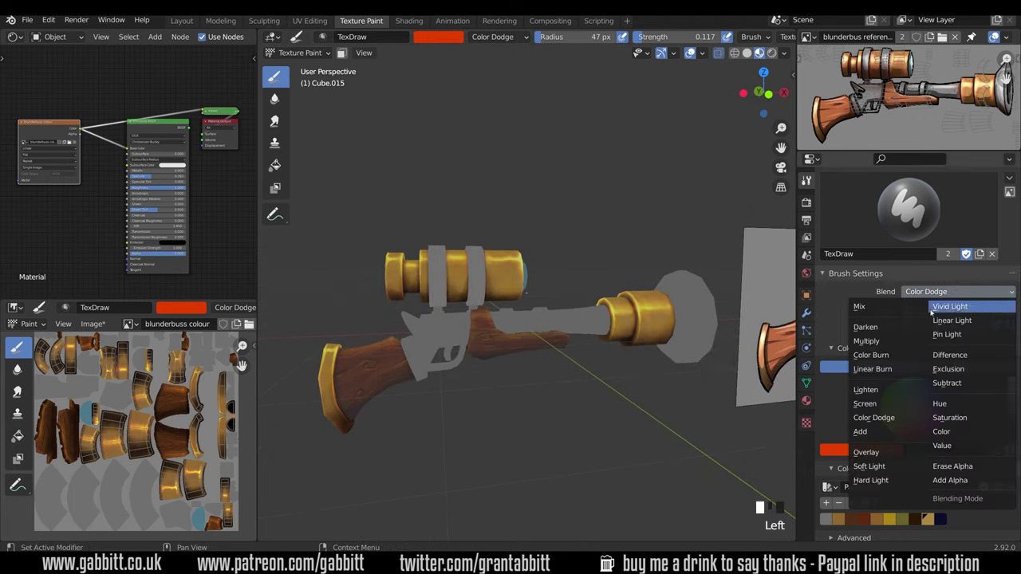
pyautogui.click(887, 341)
pyautogui.click(1011, 426)
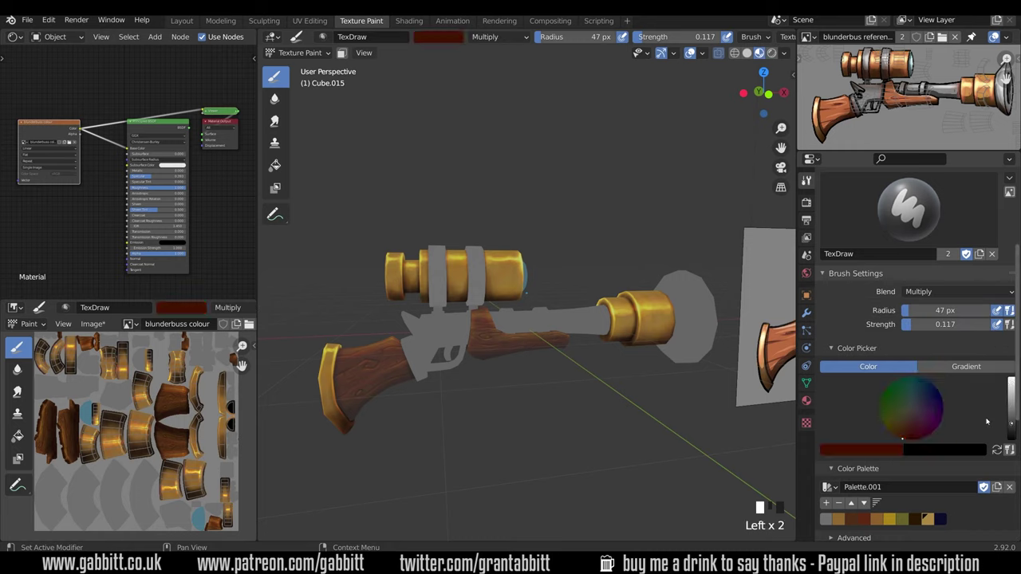
pyautogui.click(916, 421)
pyautogui.press('f')
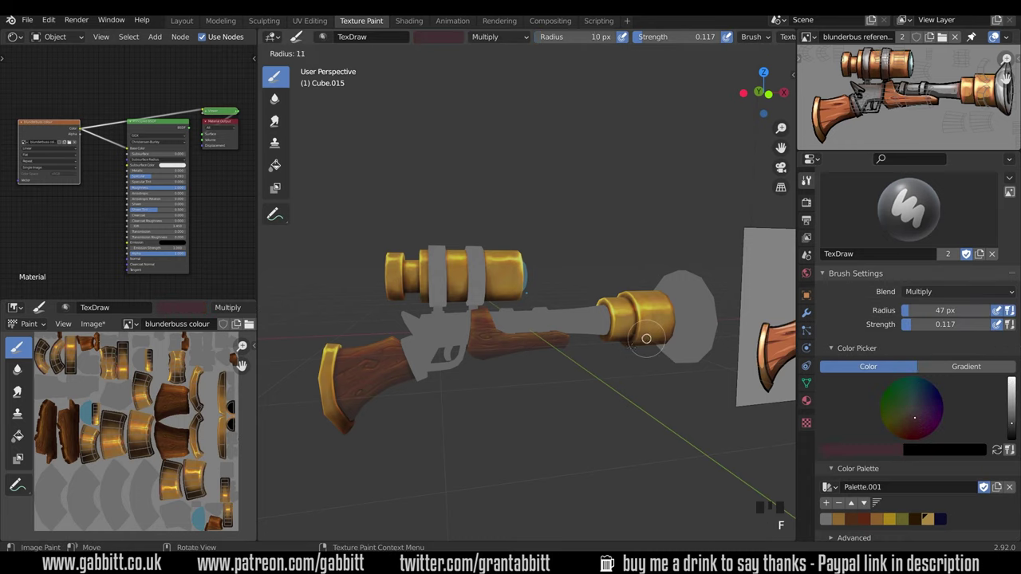
pyautogui.click(647, 338)
pyautogui.moveTo(646, 338)
pyautogui.mouseDown(button='middle')
pyautogui.moveTo(561, 388)
pyautogui.moveTo(659, 370)
pyautogui.moveTo(697, 378)
pyautogui.mouseUp(button='middle')
pyautogui.click(700, 369)
pyautogui.click(930, 326)
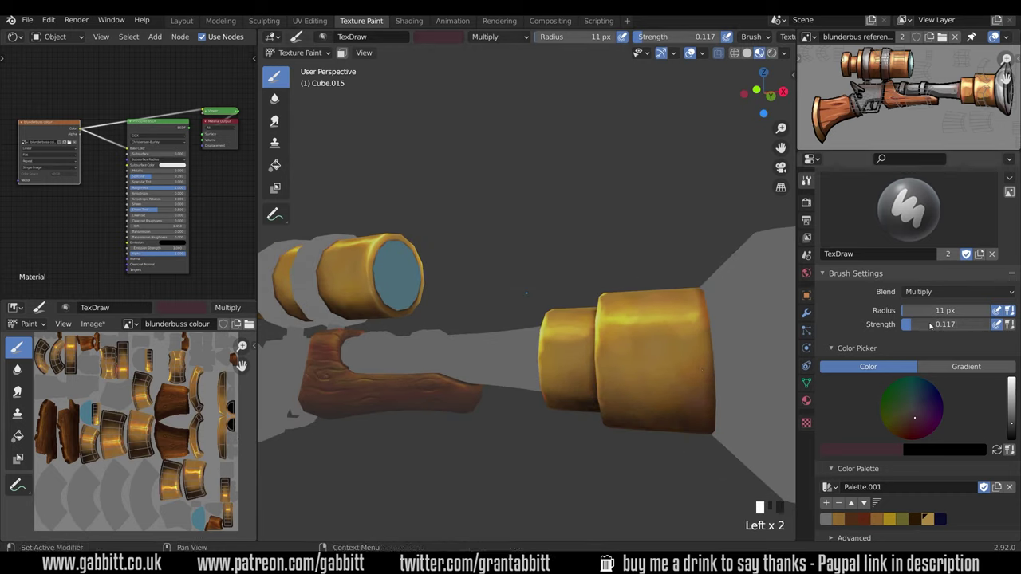
pyautogui.moveTo(931, 325); pyautogui.dragTo(958, 325)
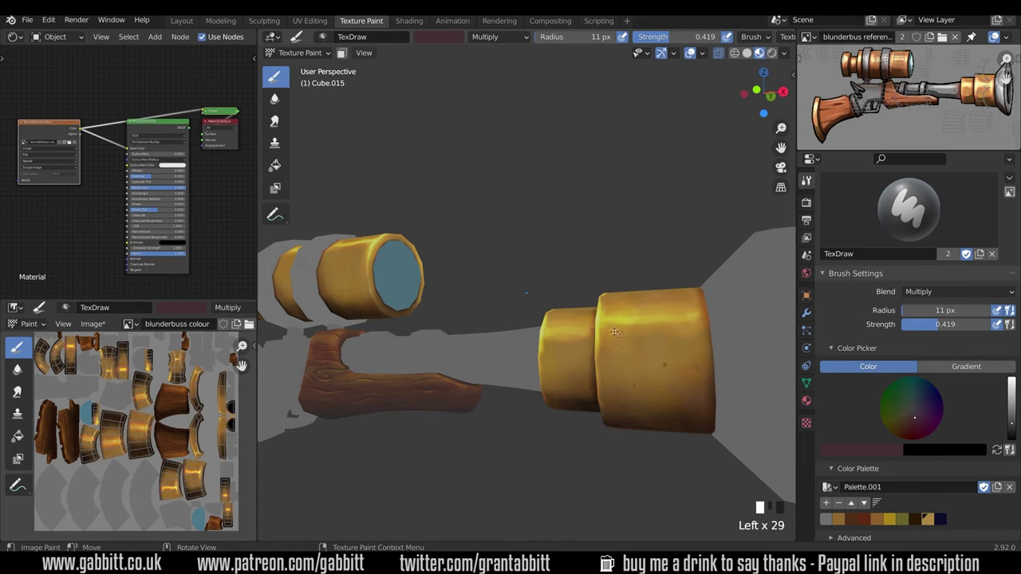
# Add more dark specks of varied size around the large collar ring
pyautogui.moveTo(671, 332); pyautogui.dragTo(686, 388, button='middle')
pyautogui.press('f')
pyautogui.click(675, 346)
pyautogui.click(674, 347)
pyautogui.click(645, 353)
pyautogui.moveTo(614, 347)
pyautogui.mouseDown(button='middle')
pyautogui.moveTo(658, 465)
pyautogui.moveTo(674, 410)
pyautogui.mouseUp(button='middle')
pyautogui.moveTo(644, 359); pyautogui.dragTo(642, 411, button='middle')
pyautogui.moveTo(635, 369)
pyautogui.mouseDown(button='middle')
pyautogui.moveTo(623, 355)
pyautogui.moveTo(606, 362)
pyautogui.moveTo(603, 411)
pyautogui.moveTo(602, 358)
pyautogui.moveTo(587, 372)
pyautogui.mouseUp(button='middle')
# Dab dark spots around the collar's brass rings with a 19 px brush, including the smaller rear ring
pyautogui.press('f')
pyautogui.click(604, 357)
pyautogui.click(571, 331)
pyautogui.click(584, 333)
pyautogui.click(597, 325)
pyautogui.click(584, 347)
pyautogui.click(588, 345)
pyautogui.click(593, 343)
pyautogui.click(587, 373)
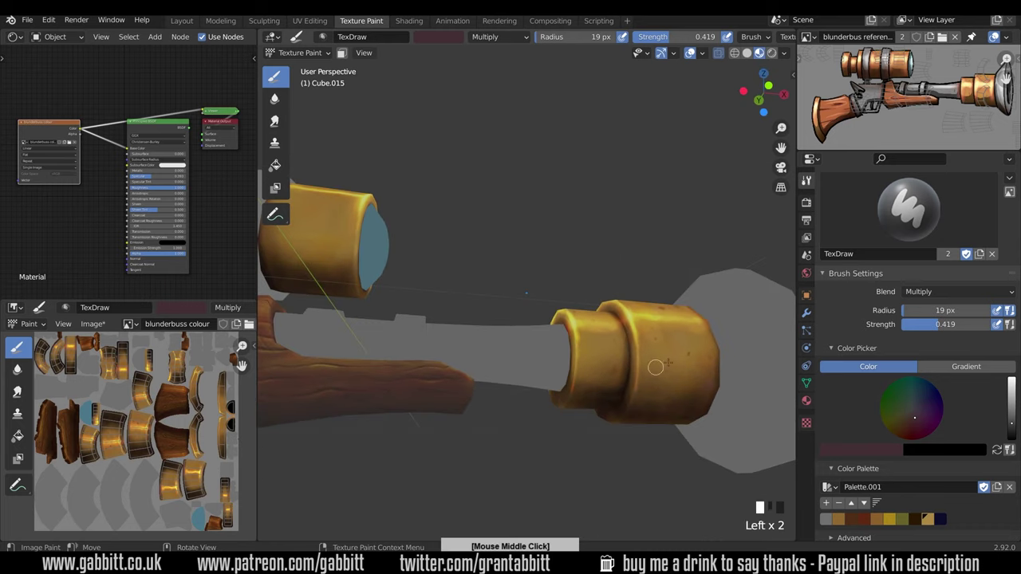
pyautogui.moveTo(655, 367); pyautogui.dragTo(692, 428, button='middle')
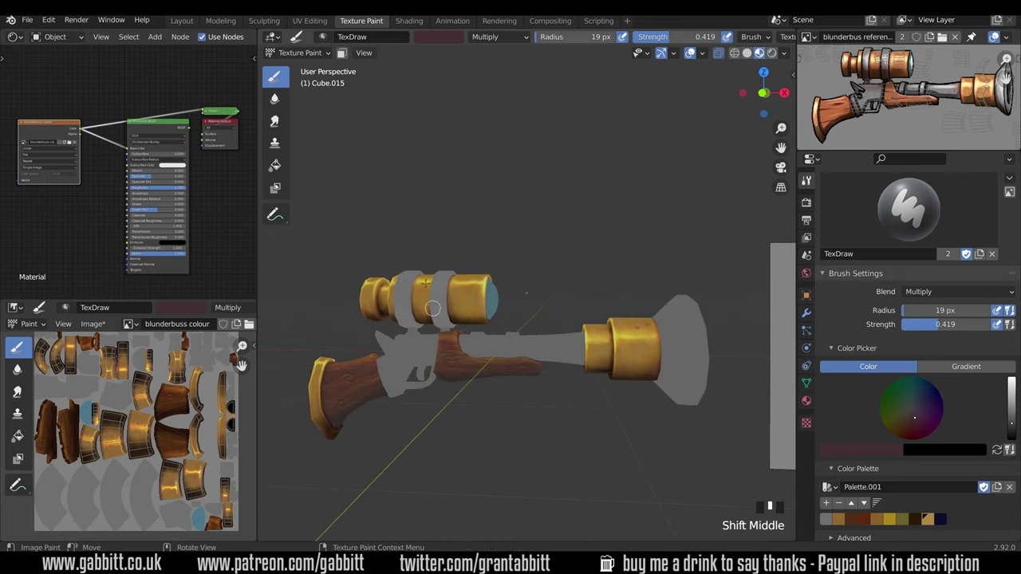
# Paint a larger dent near the collar's lower front edge with a 39 px brush and darken its rim at 24 px
pyautogui.moveTo(681, 395); pyautogui.dragTo(665, 370, button='middle')
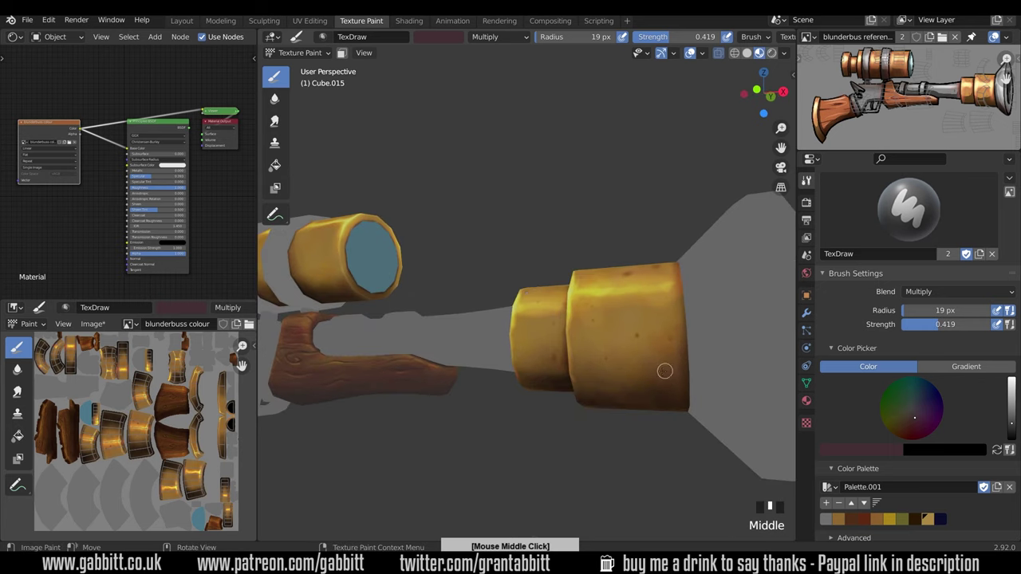
pyautogui.press('f')
pyautogui.click(659, 378)
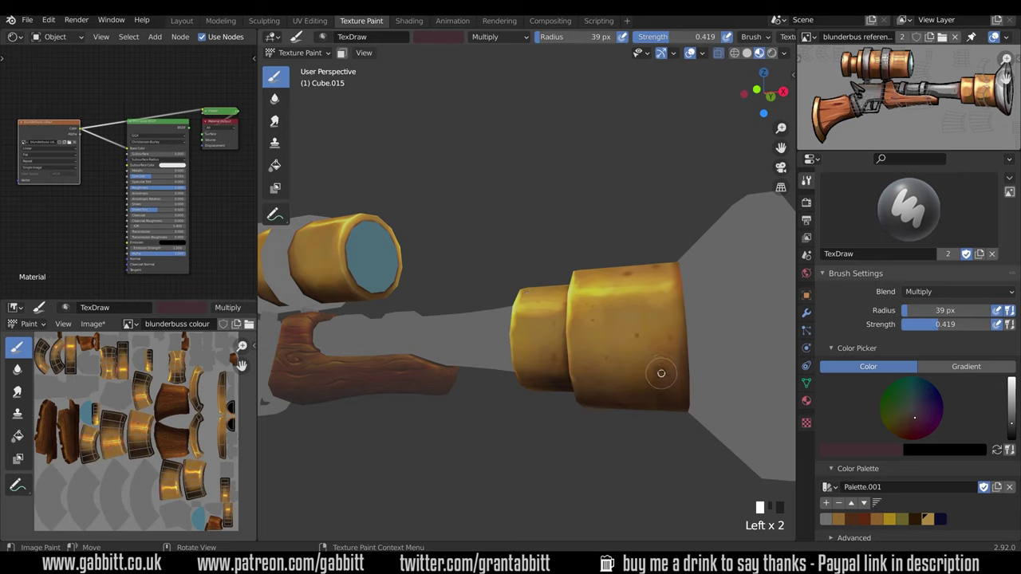
pyautogui.keyDown('ctrl'); pyautogui.moveTo(684, 410); pyautogui.dragTo(607, 384, button='middle'); pyautogui.keyUp('ctrl')
pyautogui.press('f')
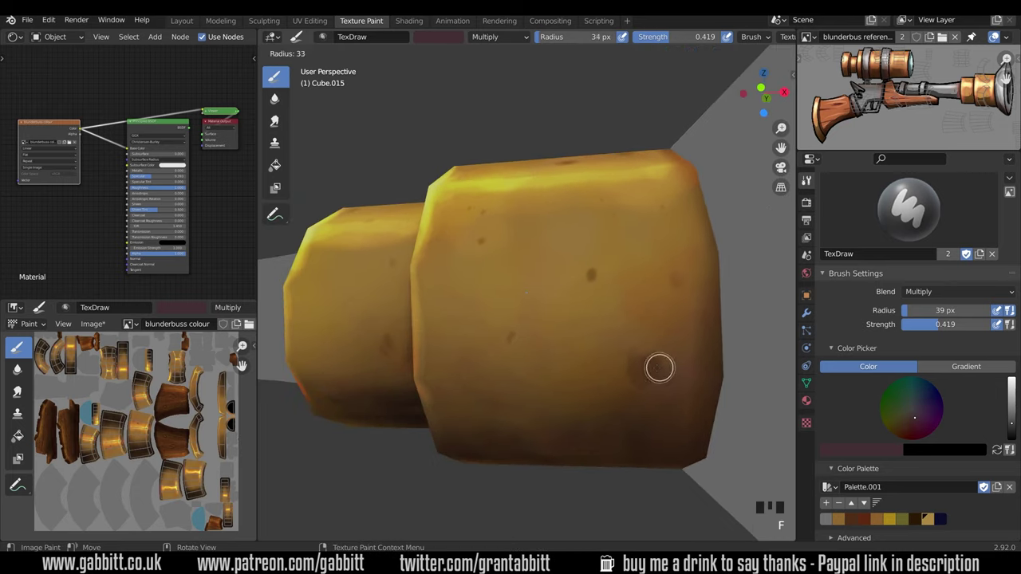
pyautogui.click(654, 371)
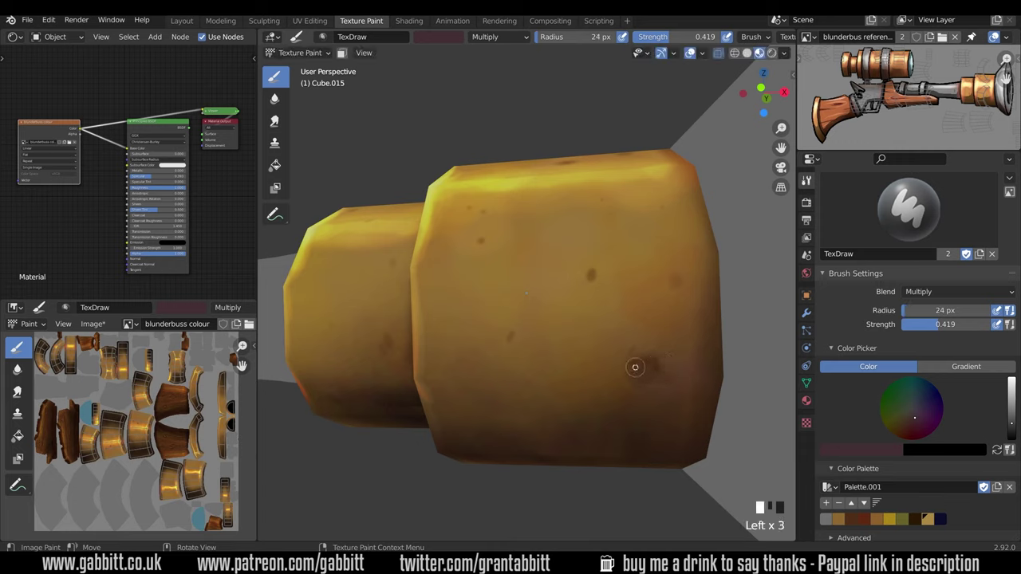
# Add an orange Color Dodge highlight along the lower edge of the large dent
pyautogui.click(944, 292)
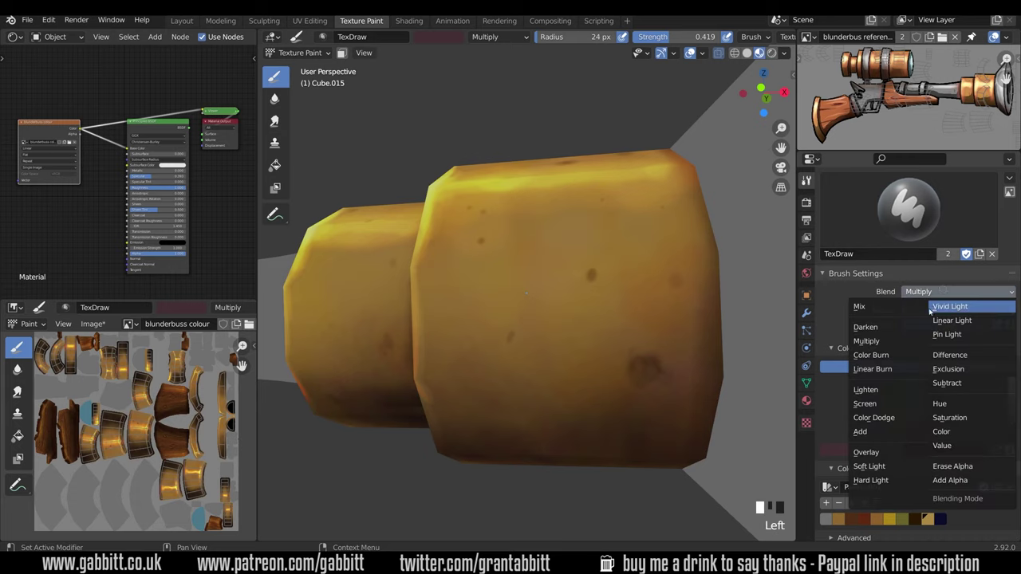
pyautogui.click(888, 418)
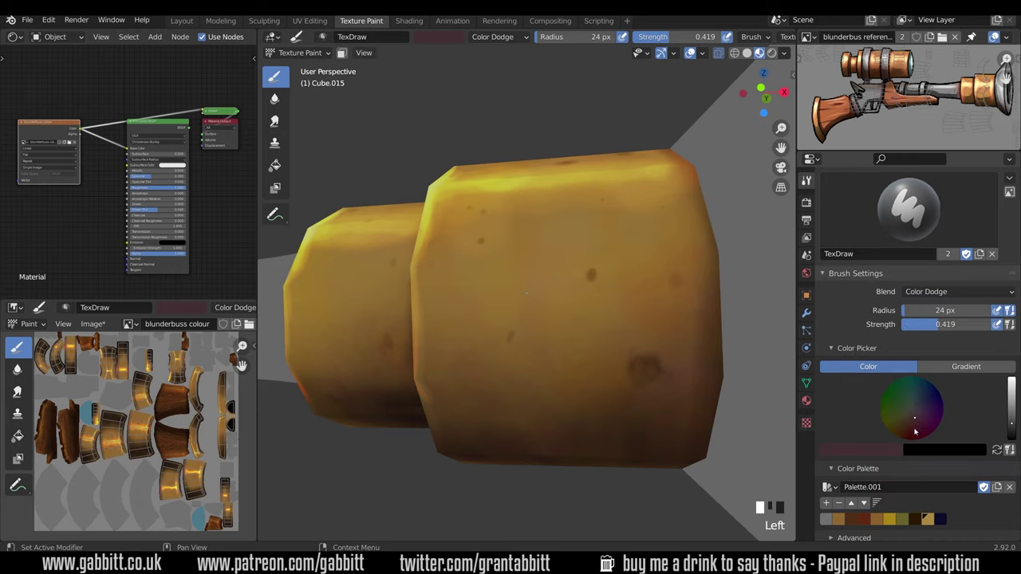
pyautogui.click(897, 432)
pyautogui.moveTo(1012, 423); pyautogui.dragTo(1012, 389)
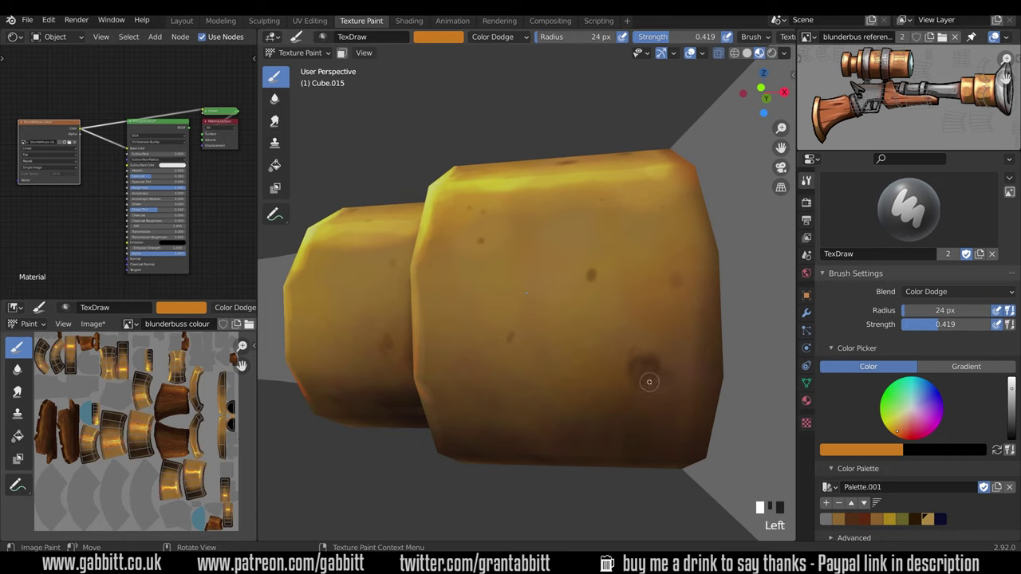
pyautogui.moveTo(632, 382); pyautogui.dragTo(636, 384)
pyautogui.keyDown('ctrl'); pyautogui.moveTo(714, 387); pyautogui.dragTo(620, 388, button='middle'); pyautogui.keyUp('ctrl')
# Return the blending to Multiply and dab orange spots of varied size on the collar's brass rings
pyautogui.click(950, 291)
pyautogui.click(870, 346)
pyautogui.moveTo(609, 351); pyautogui.dragTo(624, 350, button='middle')
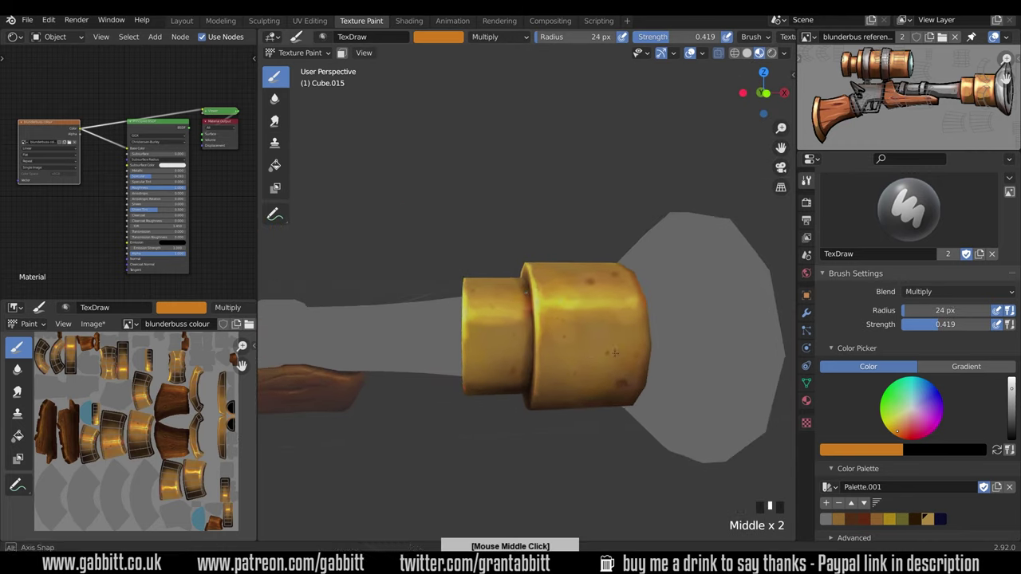
pyautogui.press('f')
pyautogui.click(581, 340)
pyautogui.moveTo(556, 365); pyautogui.dragTo(674, 394, button='middle')
pyautogui.press('f')
pyautogui.click(565, 364)
pyautogui.click(562, 326)
# Draw a small scratch on the side of the large collar ring with a 13 px brush
pyautogui.scroll(-3, 702, 377)
pyautogui.keyDown('shift'); pyautogui.moveTo(626, 399); pyautogui.dragTo(590, 345, button='middle'); pyautogui.keyUp('shift')
pyautogui.press('f')
pyautogui.click(604, 336)
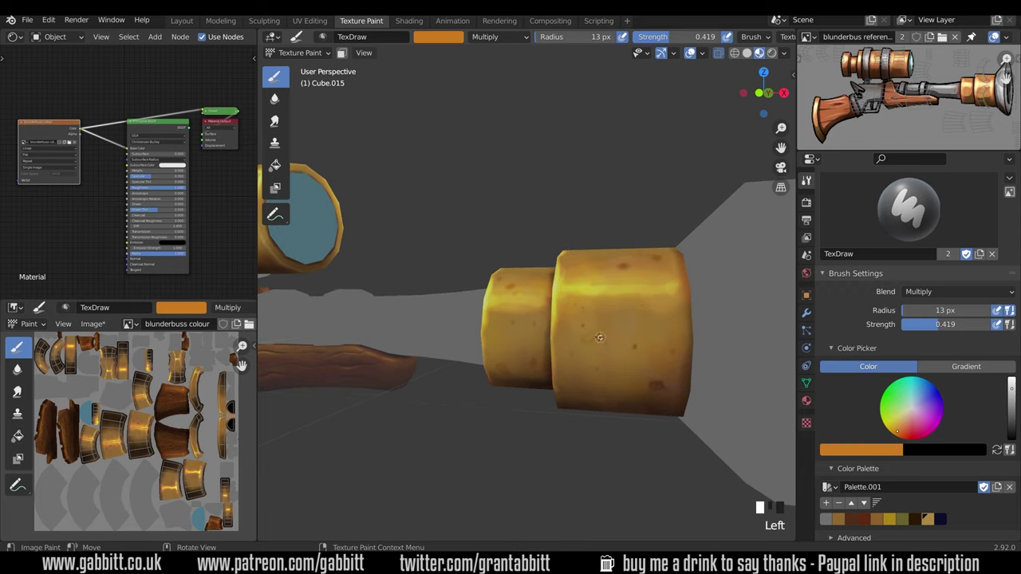
pyautogui.moveTo(600, 337); pyautogui.dragTo(605, 340)
pyautogui.moveTo(671, 324); pyautogui.dragTo(703, 318, button='middle')
# Darken the large collar ring's front edge beside the muzzle with orange Multiply strokes
pyautogui.moveTo(701, 305); pyautogui.dragTo(708, 306)
pyautogui.moveTo(729, 306); pyautogui.dragTo(706, 295, button='middle')
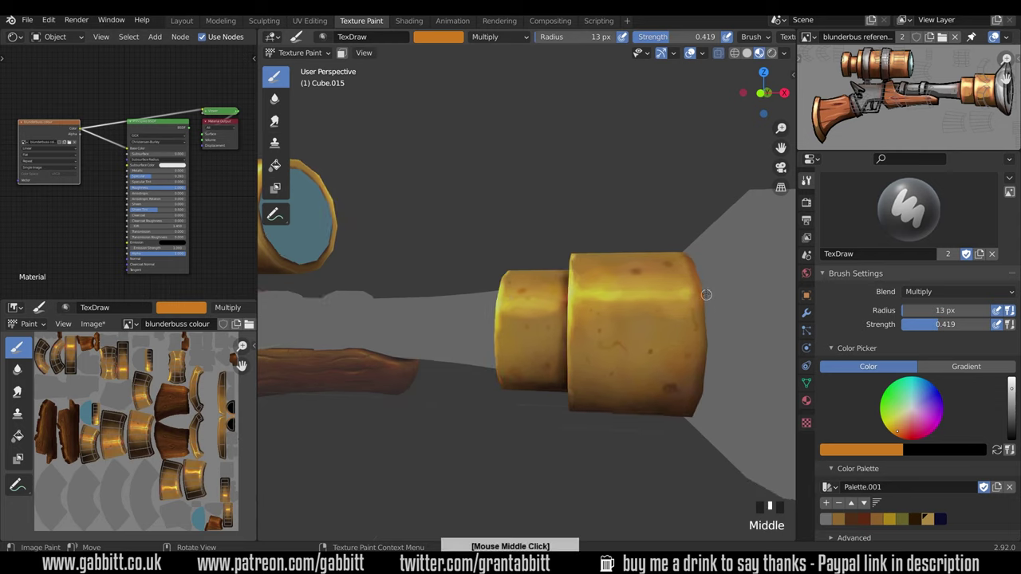
pyautogui.moveTo(707, 297); pyautogui.dragTo(707, 342)
pyautogui.moveTo(705, 307); pyautogui.dragTo(706, 339)
pyautogui.moveTo(704, 299); pyautogui.dragTo(706, 313)
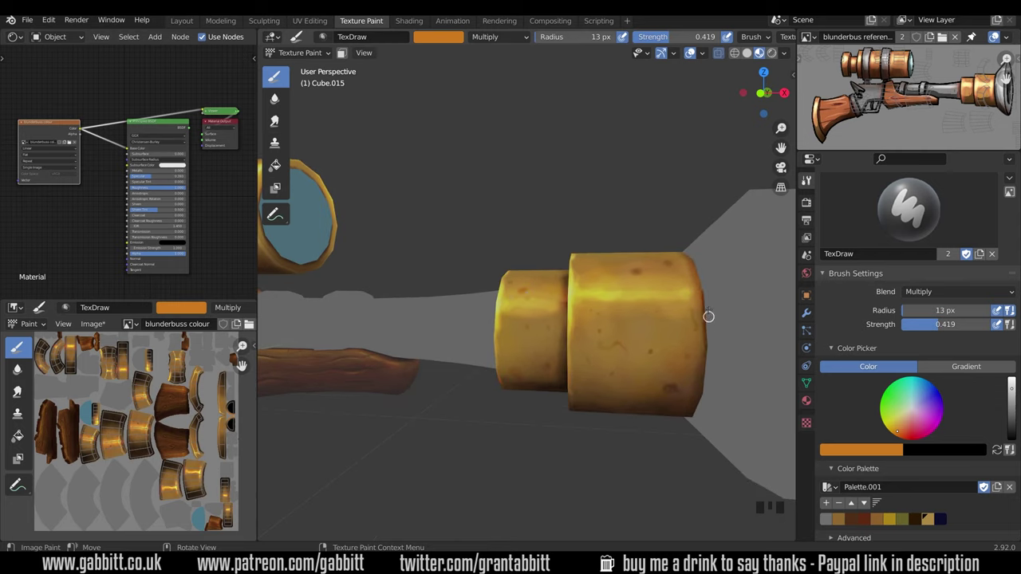
# Darken the large collar ring's front edge beside the muzzle with blue Multiply strokes
pyautogui.click(929, 397)
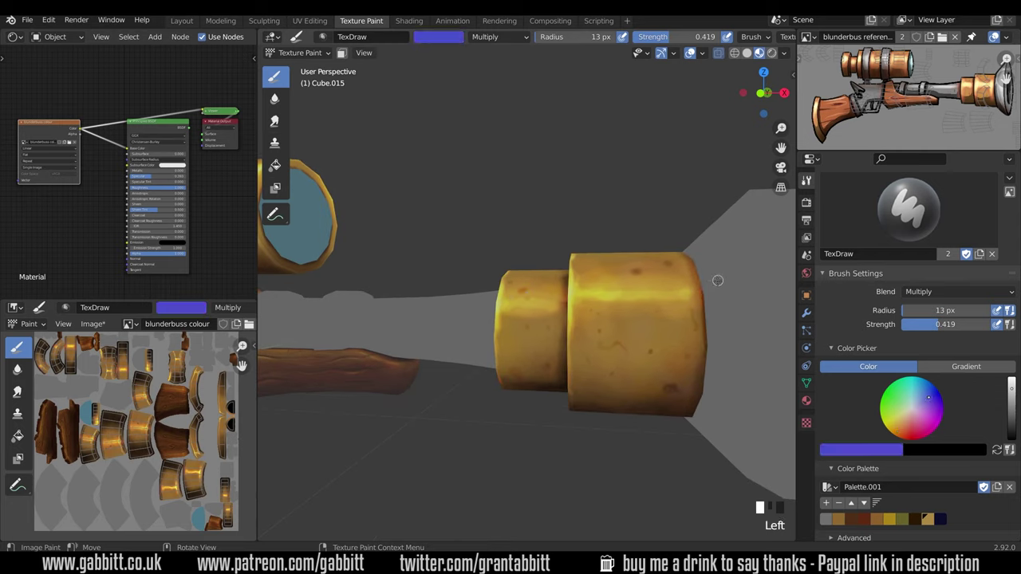
pyautogui.moveTo(717, 280); pyautogui.dragTo(688, 336, button='middle')
pyautogui.click(687, 338)
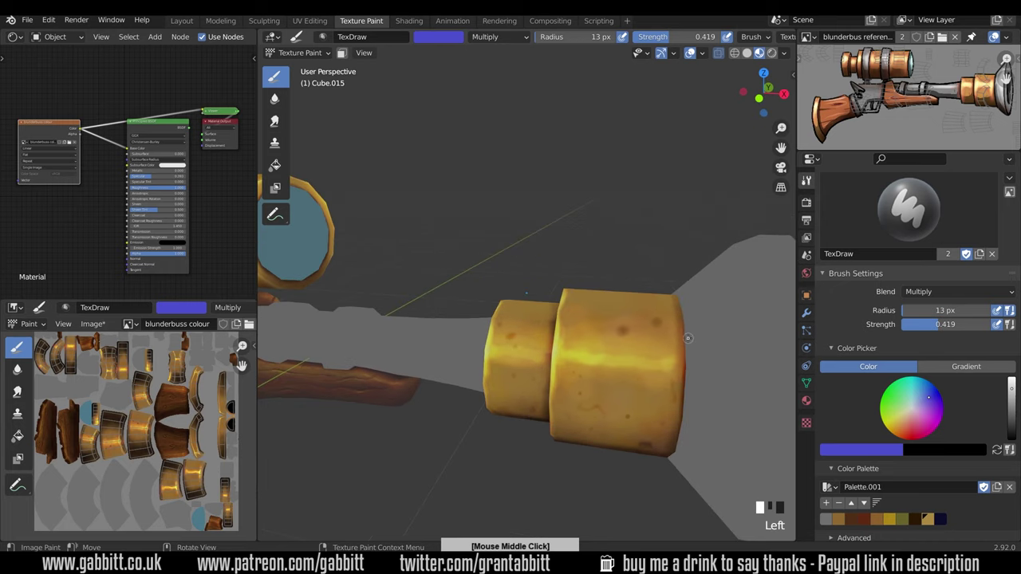
pyautogui.click(686, 341)
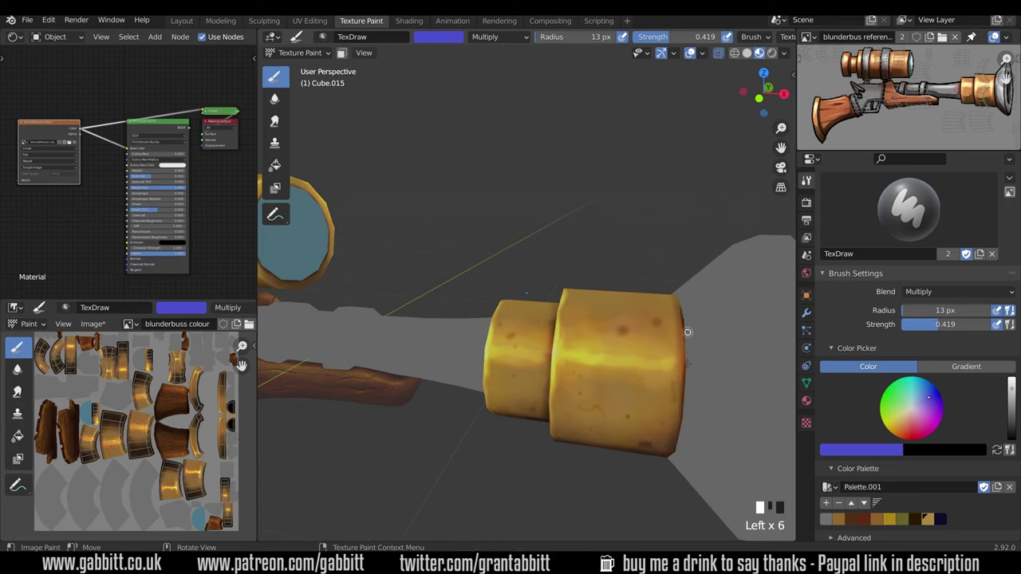
pyautogui.keyDown('ctrl'); pyautogui.moveTo(718, 353); pyautogui.dragTo(684, 342, button='middle'); pyautogui.keyUp('ctrl')
pyautogui.click(691, 292)
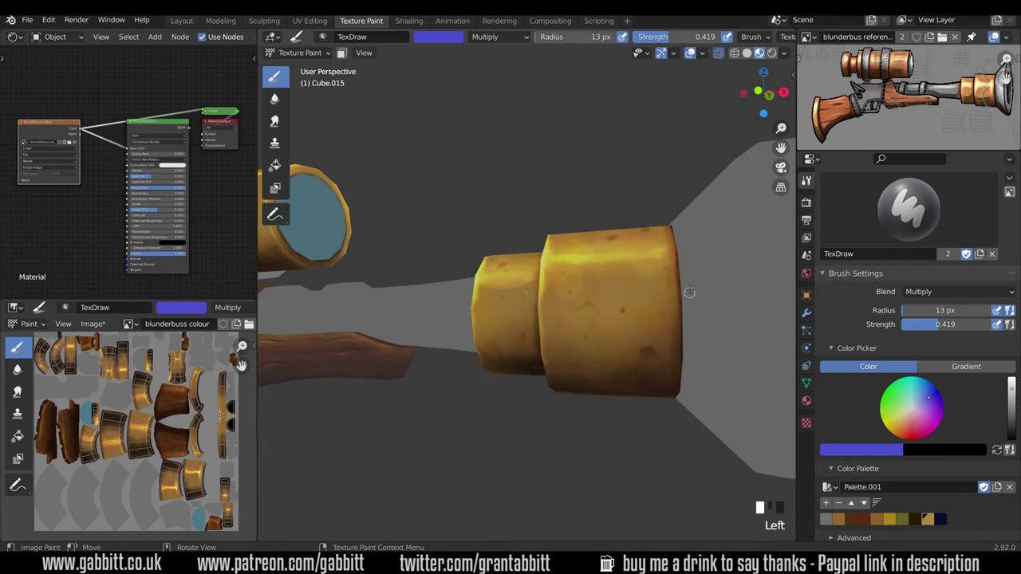
pyautogui.moveTo(691, 292); pyautogui.dragTo(668, 354, button='middle')
pyautogui.click(659, 352)
pyautogui.click(657, 353)
pyautogui.click(657, 352)
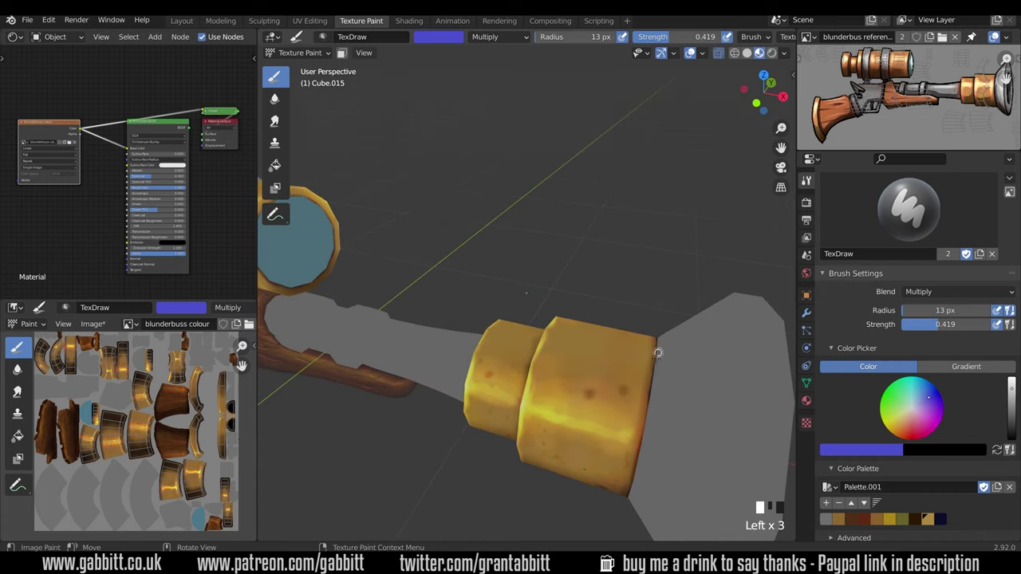
pyautogui.moveTo(647, 435); pyautogui.dragTo(657, 314, button='middle')
pyautogui.click(656, 314)
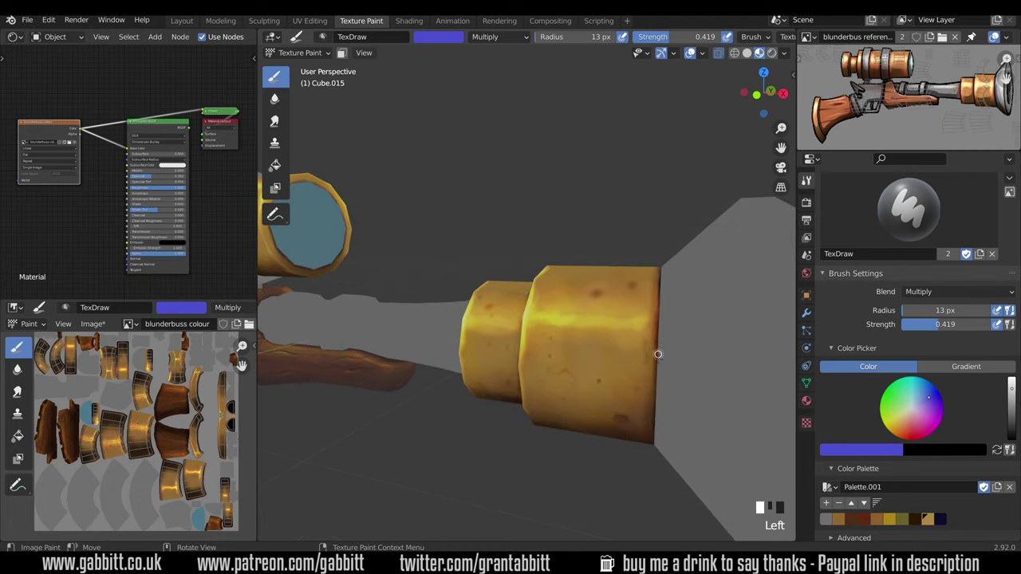
pyautogui.moveTo(659, 354)
pyautogui.mouseDown(button='middle')
pyautogui.moveTo(755, 324)
pyautogui.moveTo(670, 348)
pyautogui.mouseUp(button='middle')
# Deepen the contact shadow on the small ring where it meets the large ring with blue Multiply strokes
pyautogui.moveTo(689, 291)
pyautogui.mouseDown(button='middle')
pyautogui.moveTo(659, 362)
pyautogui.moveTo(623, 335)
pyautogui.moveTo(670, 353)
pyautogui.moveTo(641, 390)
pyautogui.moveTo(631, 386)
pyautogui.mouseUp(button='middle')
pyautogui.click(623, 335)
pyautogui.moveTo(547, 402); pyautogui.dragTo(548, 416)
pyautogui.moveTo(547, 416); pyautogui.dragTo(544, 393)
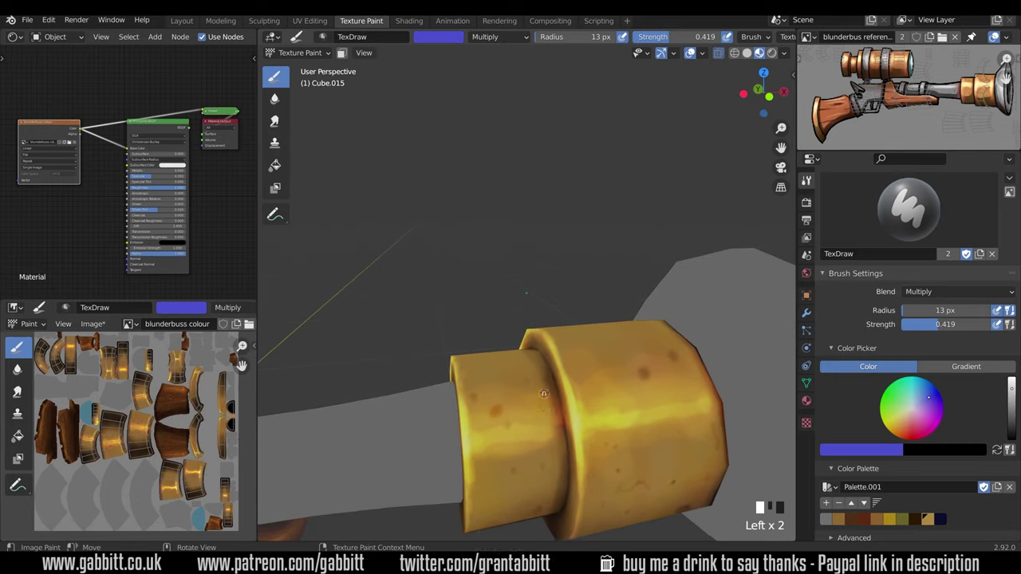
pyautogui.keyDown('ctrl'); pyautogui.moveTo(540, 398); pyautogui.dragTo(642, 388, button='middle'); pyautogui.keyUp('ctrl')
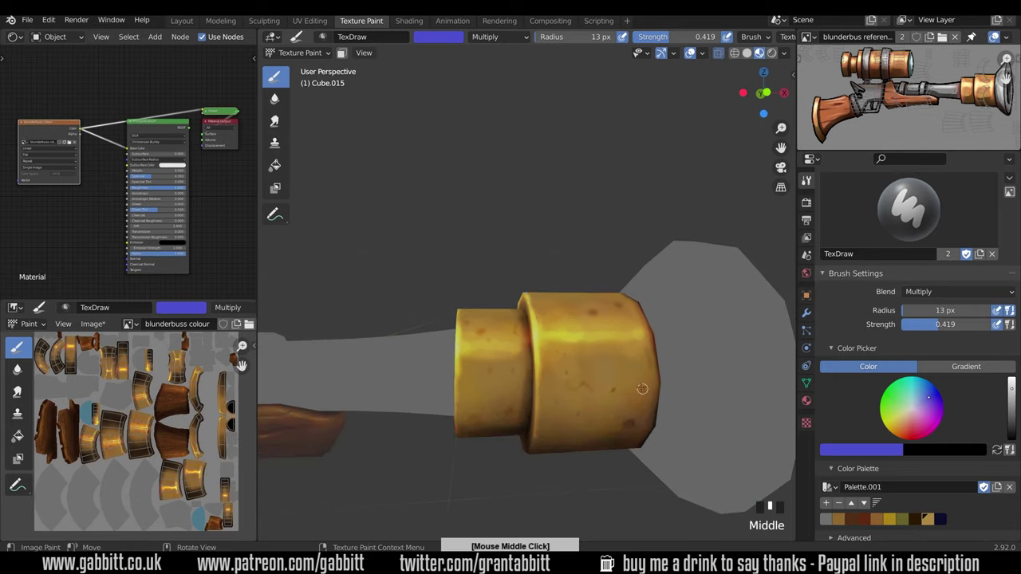
# Paint a dark tapered cut across the large ring's rear edge with blue Multiply strokes
pyautogui.moveTo(695, 321)
pyautogui.mouseDown(button='middle')
pyautogui.moveTo(614, 375)
pyautogui.moveTo(633, 354)
pyautogui.mouseUp(button='middle')
pyautogui.click(600, 397)
pyautogui.click(630, 357)
pyautogui.click(618, 359)
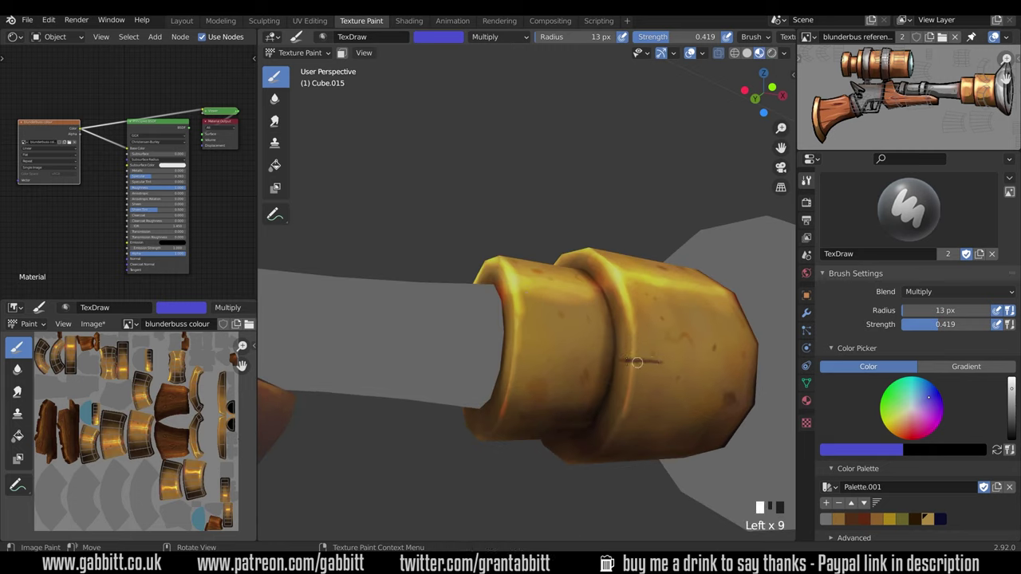
pyautogui.click(633, 362)
pyautogui.click(629, 361)
pyautogui.moveTo(718, 369); pyautogui.dragTo(675, 378, button='middle')
# Switch to Color Dodge with a light orange and highlight the large ring's rim edge just below the cut
pyautogui.click(958, 292)
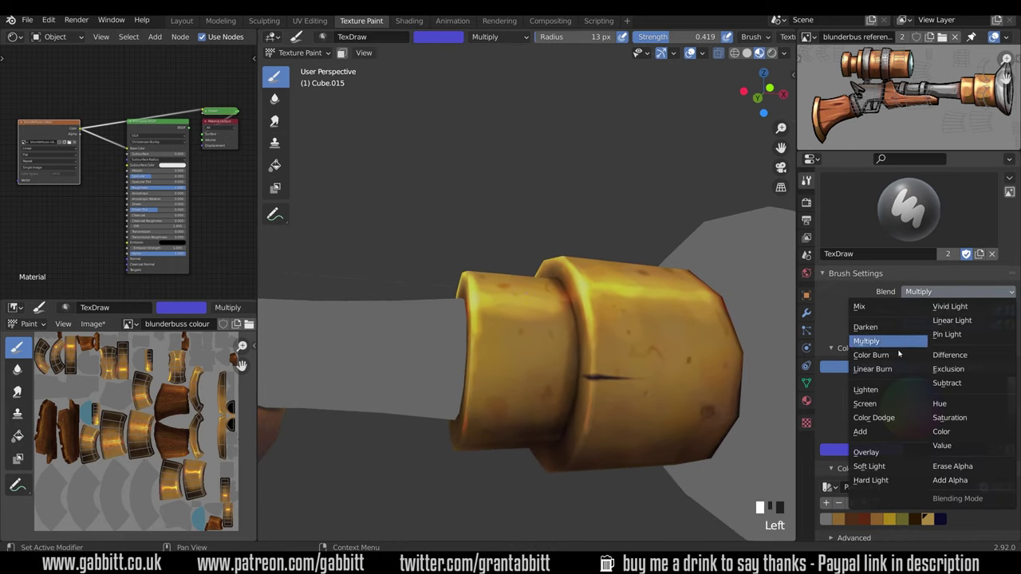
pyautogui.click(887, 418)
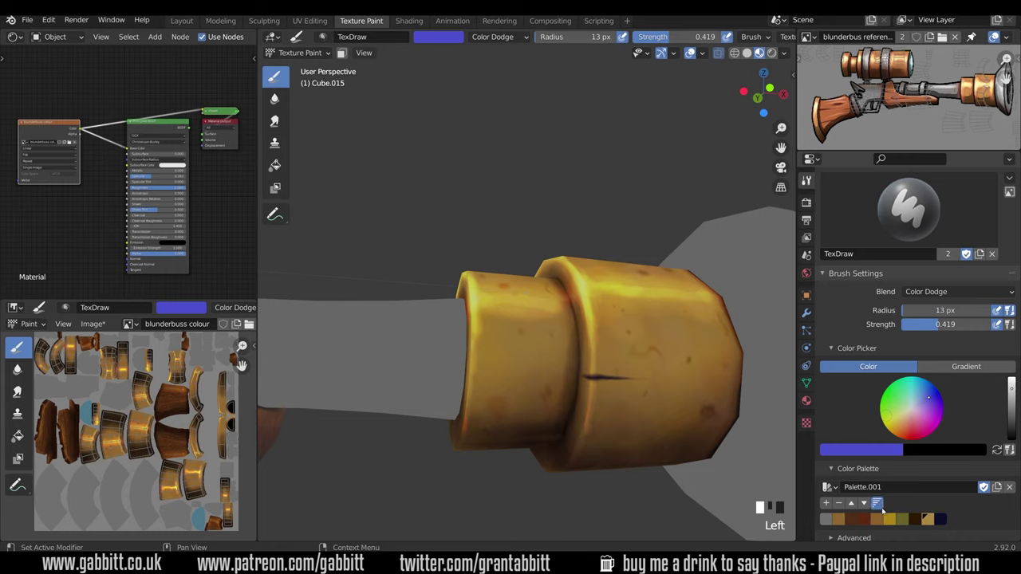
pyautogui.click(901, 426)
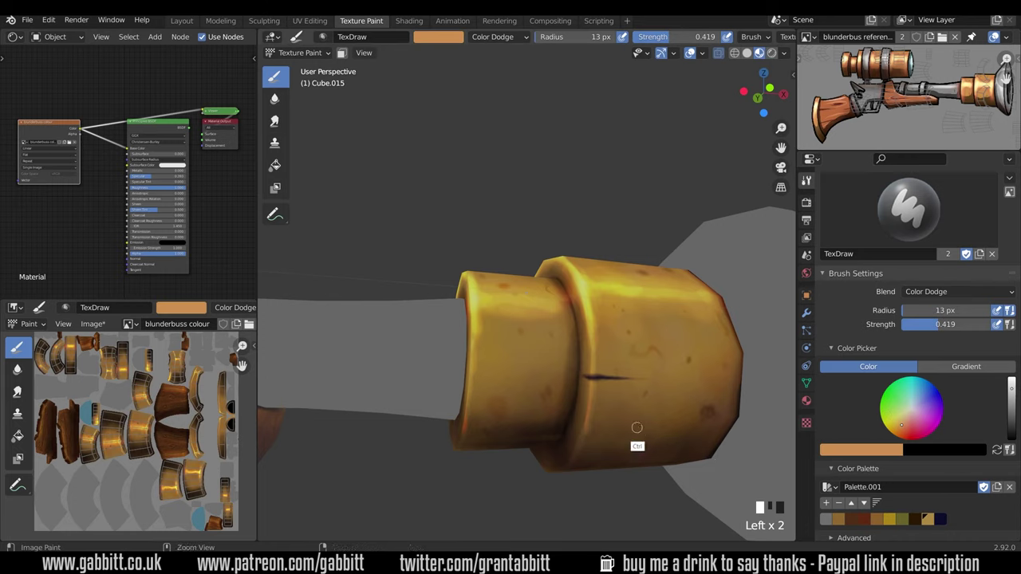
pyautogui.keyDown('ctrl'); pyautogui.moveTo(639, 449); pyautogui.dragTo(659, 411, button='middle'); pyautogui.keyUp('ctrl')
pyautogui.click(635, 443)
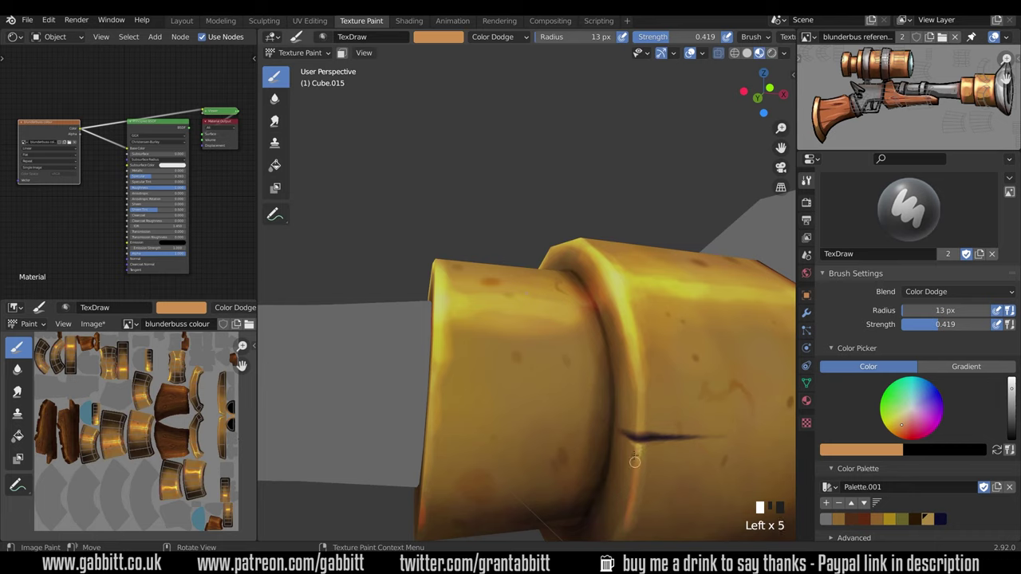
pyautogui.click(643, 444)
pyautogui.moveTo(652, 431)
pyautogui.mouseDown(button='middle')
pyautogui.moveTo(611, 408)
pyautogui.moveTo(554, 267)
pyautogui.moveTo(528, 281)
pyautogui.mouseUp(button='middle')
pyautogui.click(639, 421)
# Brighten the lower lip of the large ring's cut with light orange Color Dodge strokes along its length
pyautogui.keyDown('alt'); pyautogui.middleClick(636, 420); pyautogui.keyUp('alt')
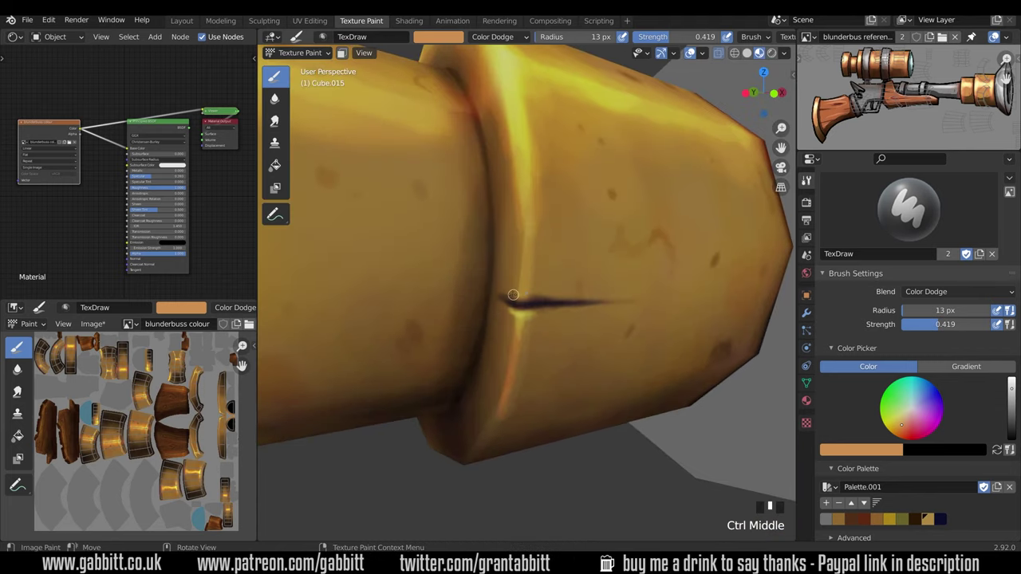
pyautogui.click(516, 295)
pyautogui.click(519, 297)
pyautogui.moveTo(557, 297); pyautogui.dragTo(613, 303, button='middle')
pyautogui.moveTo(541, 310); pyautogui.dragTo(590, 308)
pyautogui.moveTo(597, 307); pyautogui.dragTo(576, 310)
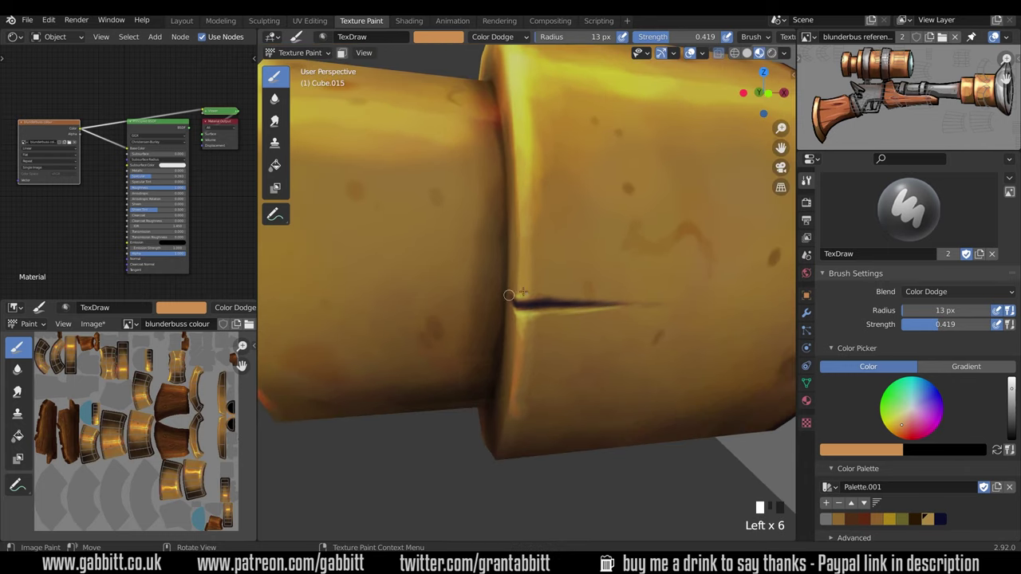
pyautogui.moveTo(509, 295); pyautogui.dragTo(596, 278, button='middle')
pyautogui.moveTo(517, 313); pyautogui.dragTo(502, 309)
pyautogui.moveTo(506, 308); pyautogui.dragTo(542, 311)
pyautogui.moveTo(551, 309); pyautogui.dragTo(580, 304)
pyautogui.moveTo(580, 304); pyautogui.dragTo(543, 313, button='middle')
pyautogui.moveTo(558, 310)
pyautogui.mouseDown()
pyautogui.moveTo(611, 303)
pyautogui.moveTo(591, 306)
pyautogui.mouseUp()
pyautogui.moveTo(526, 296); pyautogui.dragTo(514, 297)
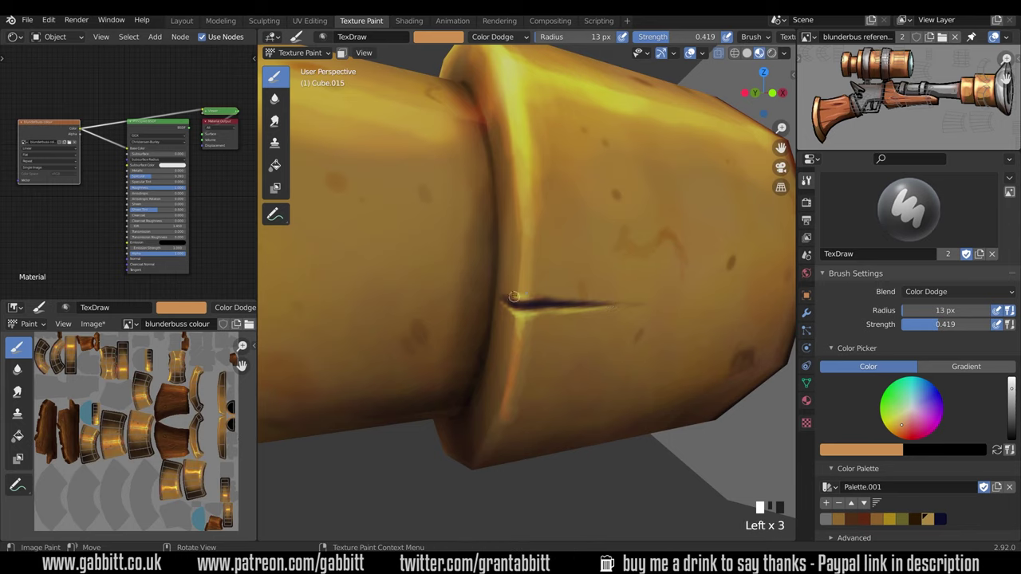
# Highlight the large ring's rear rim edge above the cut with light orange Color Dodge
pyautogui.moveTo(514, 296); pyautogui.dragTo(519, 292, button='middle')
pyautogui.click(522, 279)
pyautogui.click(522, 279)
pyautogui.click(522, 279)
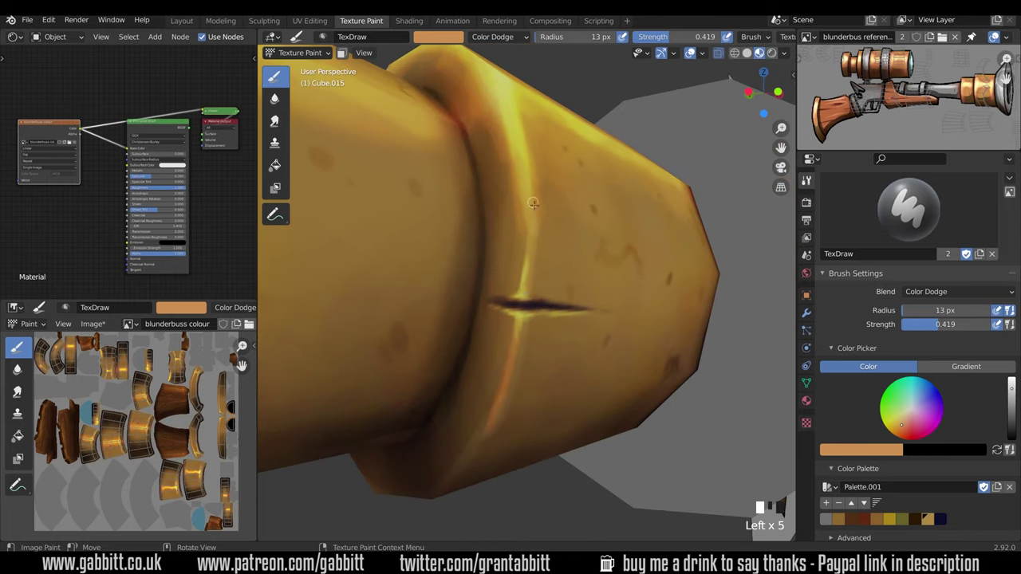
pyautogui.keyDown('ctrl'); pyautogui.moveTo(635, 274); pyautogui.dragTo(569, 434, button='middle'); pyautogui.keyUp('ctrl')
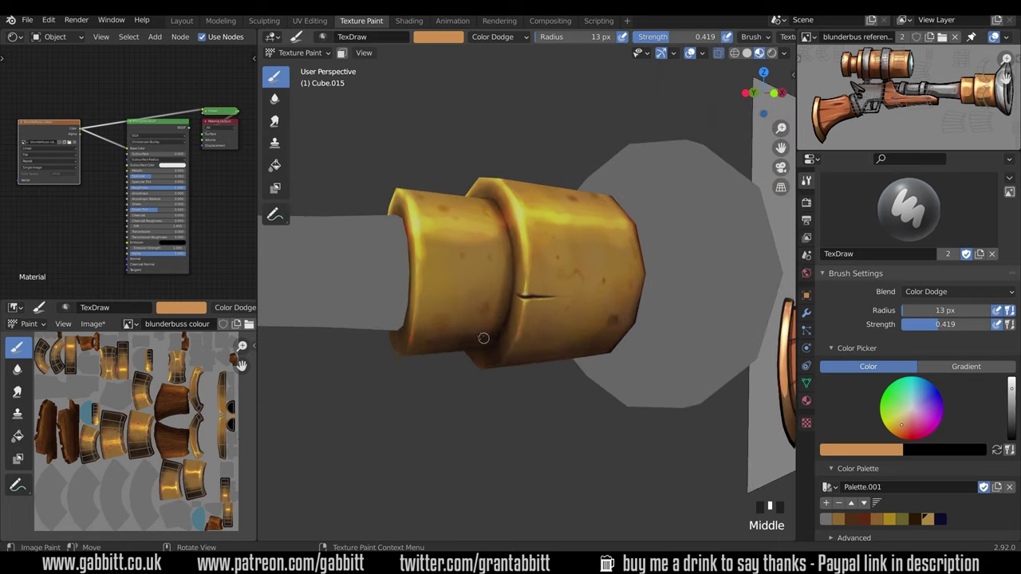
pyautogui.moveTo(627, 393); pyautogui.dragTo(622, 366, button='middle')
# Return the blending to Multiply and draw faint light orange scratches on the large collar ring
pyautogui.click(954, 292)
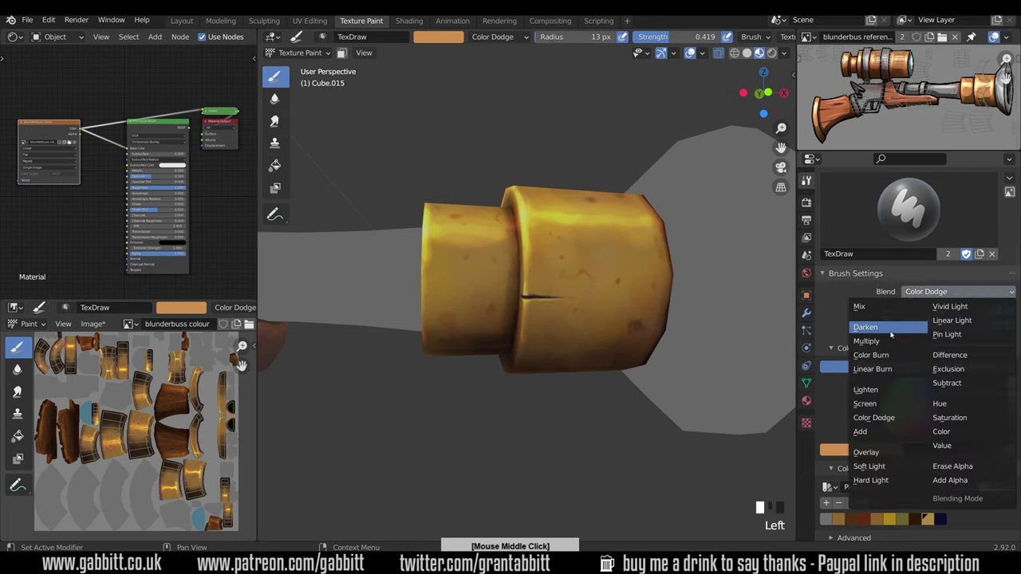
pyautogui.click(889, 342)
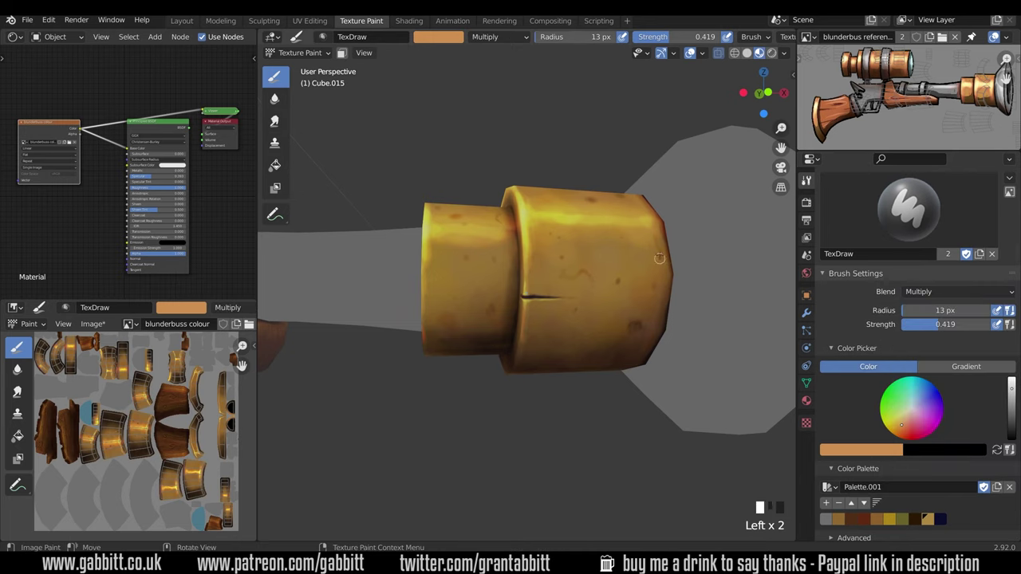
pyautogui.moveTo(611, 402); pyautogui.dragTo(588, 228, button='middle')
pyautogui.click(568, 202)
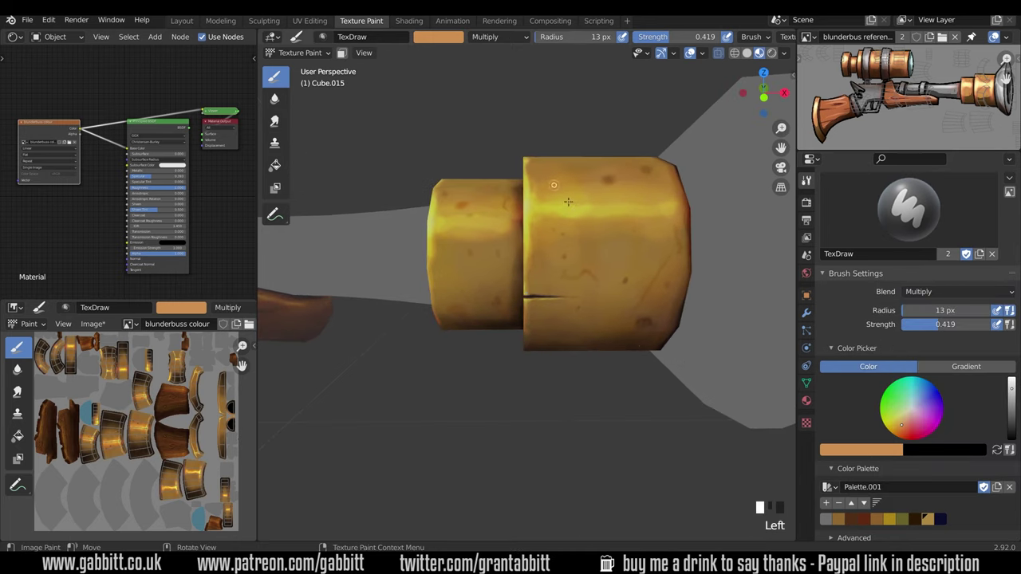
pyautogui.moveTo(672, 291)
pyautogui.mouseDown(button='middle')
pyautogui.moveTo(655, 306)
pyautogui.moveTo(653, 360)
pyautogui.mouseUp(button='middle')
# Paint tapered cuts across the small ring's rear rim with light orange Multiply strokes, deepening them with blue
pyautogui.keyDown('shift'); pyautogui.moveTo(455, 276); pyautogui.dragTo(505, 295, button='middle'); pyautogui.keyUp('shift')
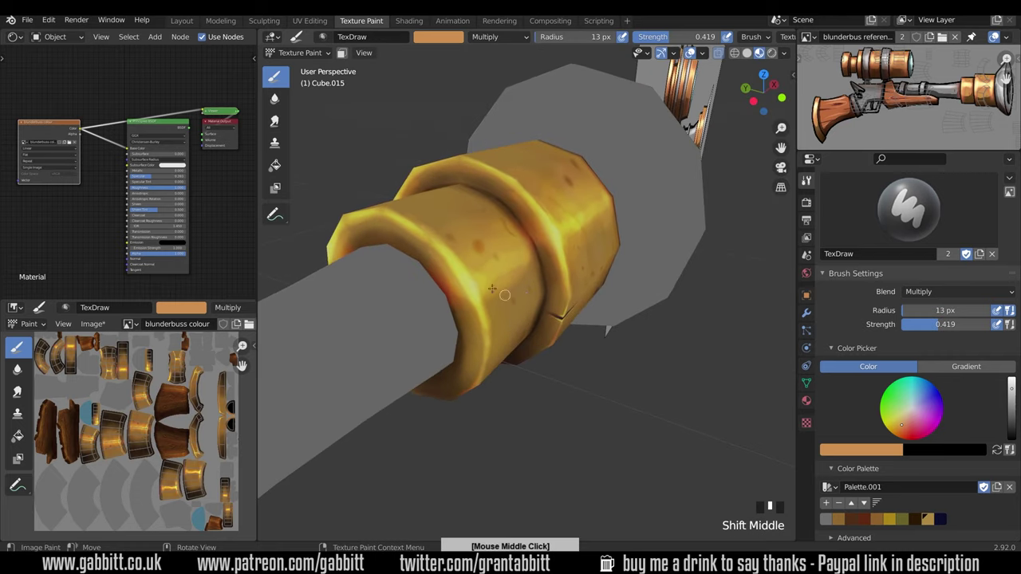
pyautogui.moveTo(449, 257); pyautogui.dragTo(454, 248)
pyautogui.click(443, 265)
pyautogui.moveTo(454, 249)
pyautogui.mouseDown(button='middle')
pyautogui.moveTo(505, 278)
pyautogui.moveTo(451, 263)
pyautogui.mouseUp(button='middle')
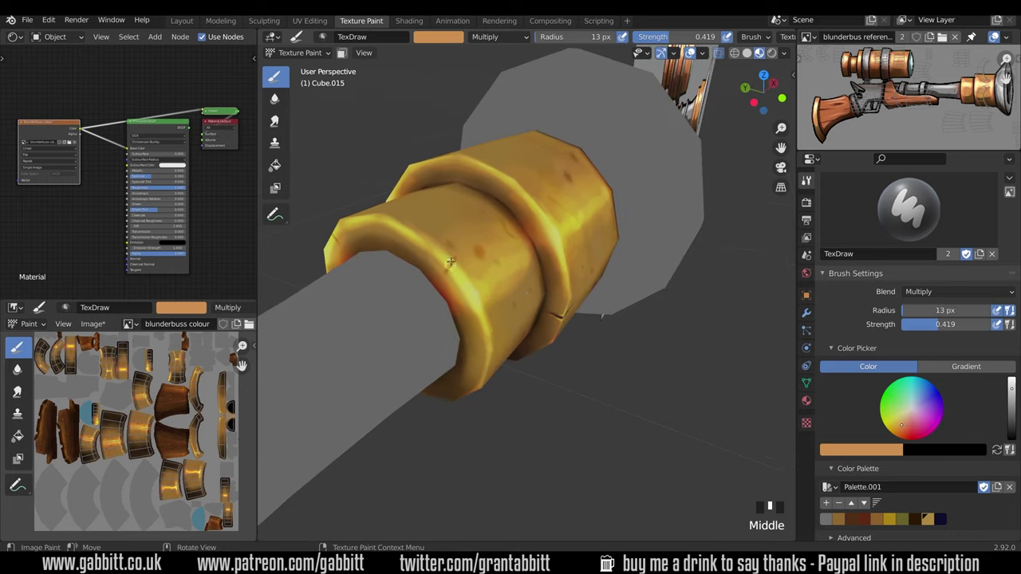
pyautogui.click(444, 277)
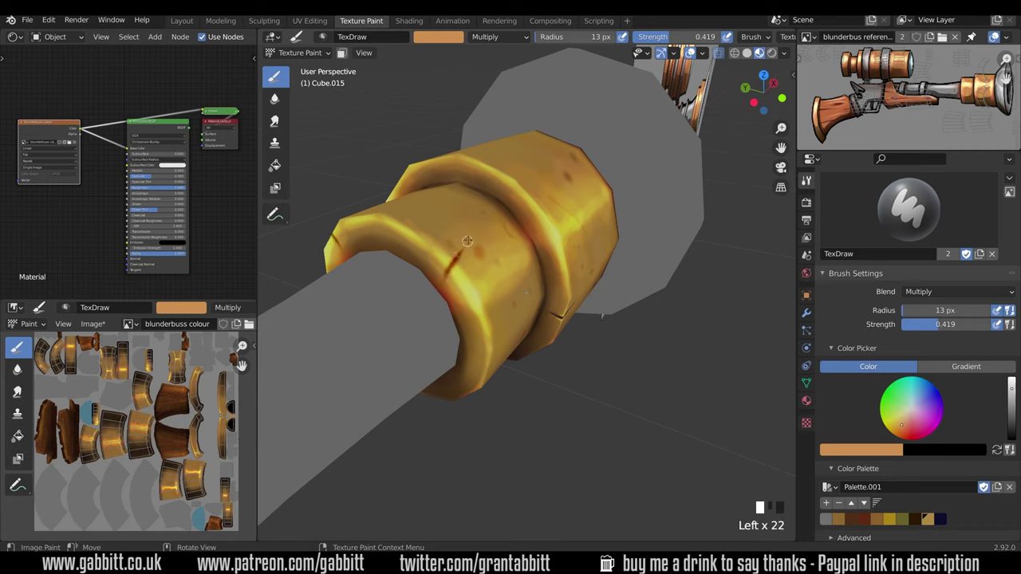
pyautogui.click(942, 519)
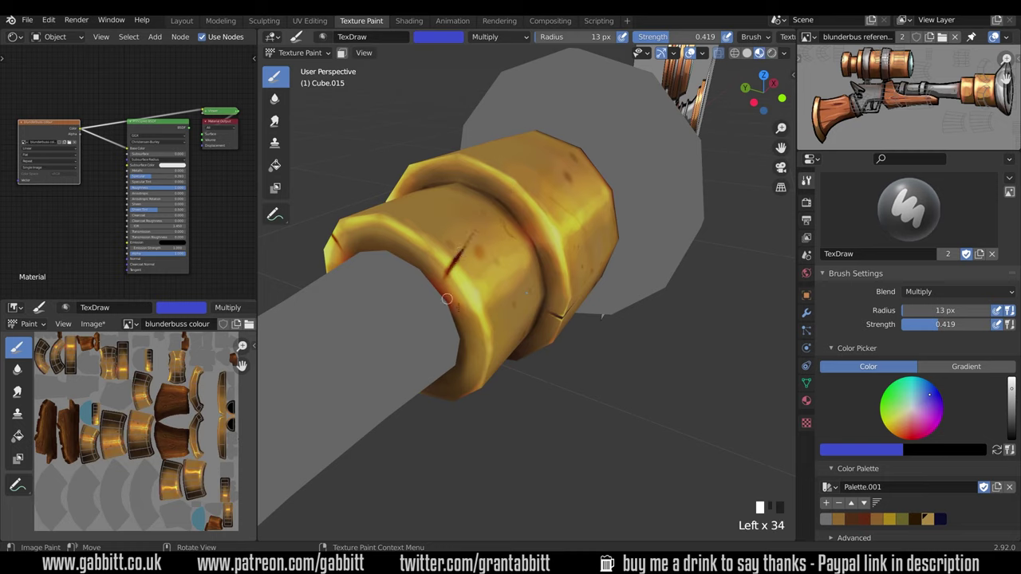
# Switch to Color Dodge with light orange and highlight the edges of the small ring's cut
pyautogui.click(905, 427)
pyautogui.click(963, 293)
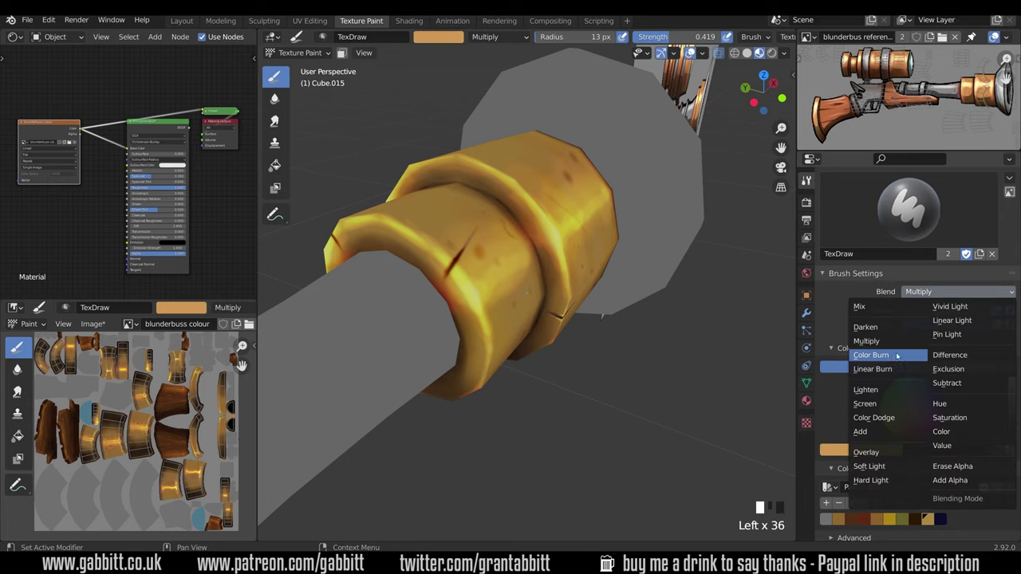
pyautogui.click(874, 417)
pyautogui.moveTo(510, 263); pyautogui.dragTo(471, 267, button='middle')
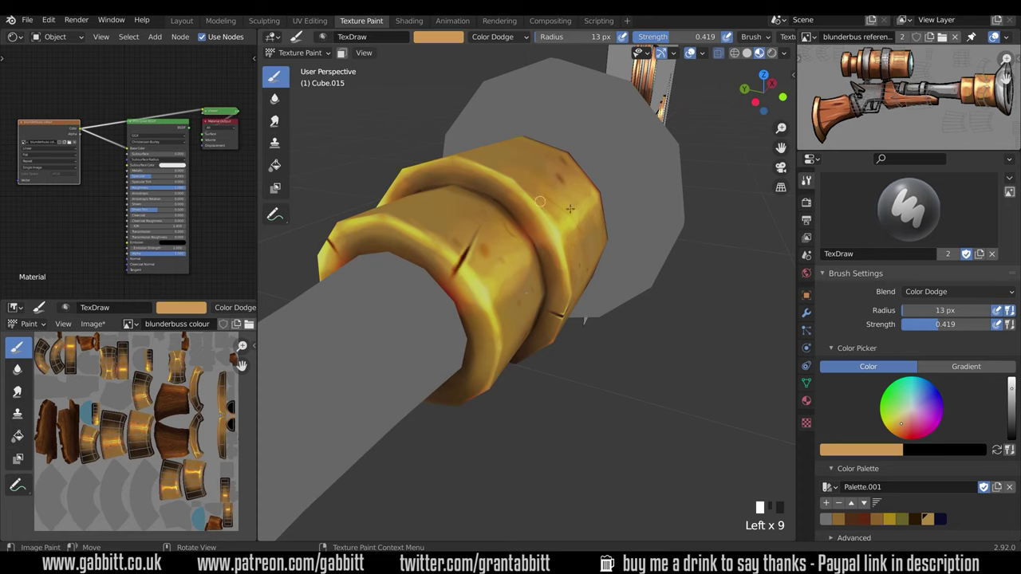
# Add light orange Color Dodge highlights beside the small specks on the large ring's side
pyautogui.keyDown('ctrl'); pyautogui.moveTo(699, 285); pyautogui.dragTo(526, 375, button='middle'); pyautogui.keyUp('ctrl')
pyautogui.moveTo(619, 383)
pyautogui.keyDown('ctrl'); pyautogui.mouseDown(button='middle')
pyautogui.moveTo(616, 410)
pyautogui.moveTo(632, 386)
pyautogui.moveTo(625, 422)
pyautogui.moveTo(622, 406)
pyautogui.moveTo(636, 399)
pyautogui.moveTo(630, 371)
pyautogui.moveTo(602, 383)
pyautogui.moveTo(614, 434)
pyautogui.moveTo(594, 354)
pyautogui.moveTo(592, 372)
pyautogui.moveTo(702, 343)
pyautogui.moveTo(622, 390)
pyautogui.moveTo(604, 356)
pyautogui.moveTo(590, 394)
pyautogui.mouseUp(button='middle'); pyautogui.keyUp('ctrl')
pyautogui.click(590, 391)
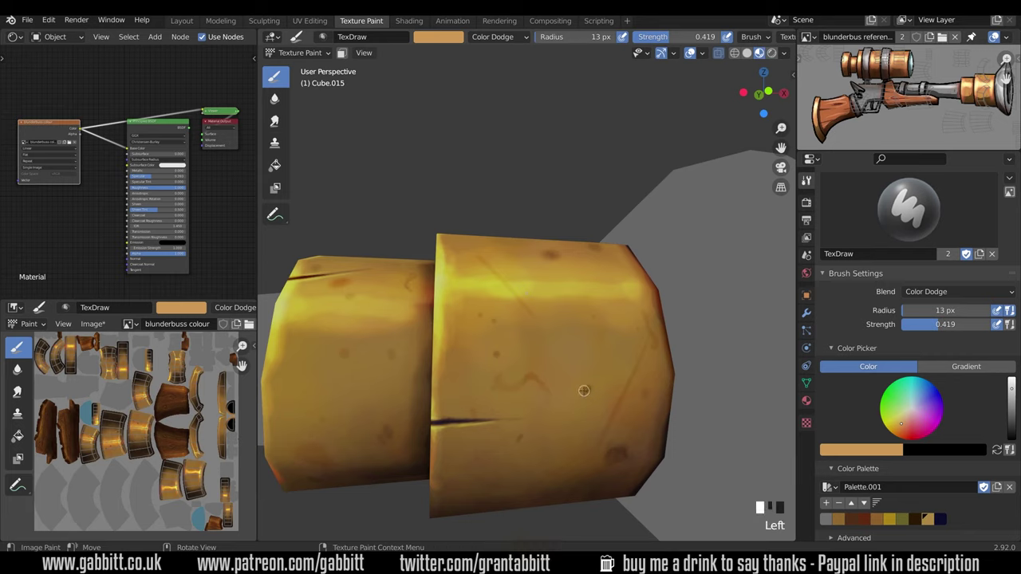
pyautogui.click(591, 390)
pyautogui.click(524, 440)
pyautogui.moveTo(550, 370); pyautogui.dragTo(530, 372, button='middle')
# Highlight the long diagonal scratch near the large ring's front edge with light orange Color Dodge strokes
pyautogui.click(639, 365)
pyautogui.click(616, 419)
pyautogui.click(630, 384)
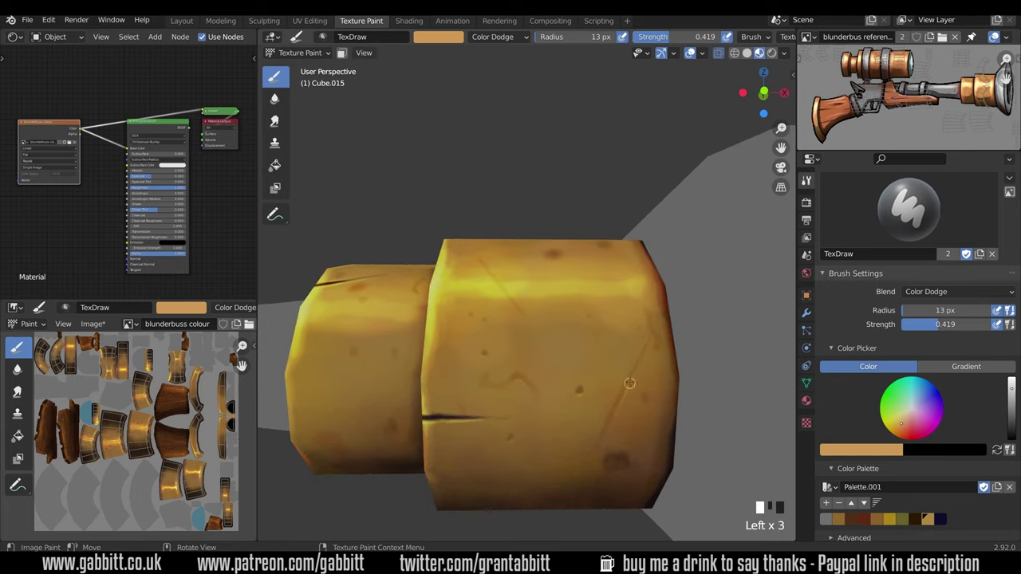
pyautogui.keyDown('shift'); pyautogui.moveTo(644, 403); pyautogui.dragTo(628, 326, button='middle'); pyautogui.keyUp('shift')
pyautogui.click(606, 314)
pyautogui.click(595, 343)
pyautogui.click(572, 383)
pyautogui.moveTo(572, 383); pyautogui.dragTo(568, 372, button='middle')
pyautogui.click(595, 351)
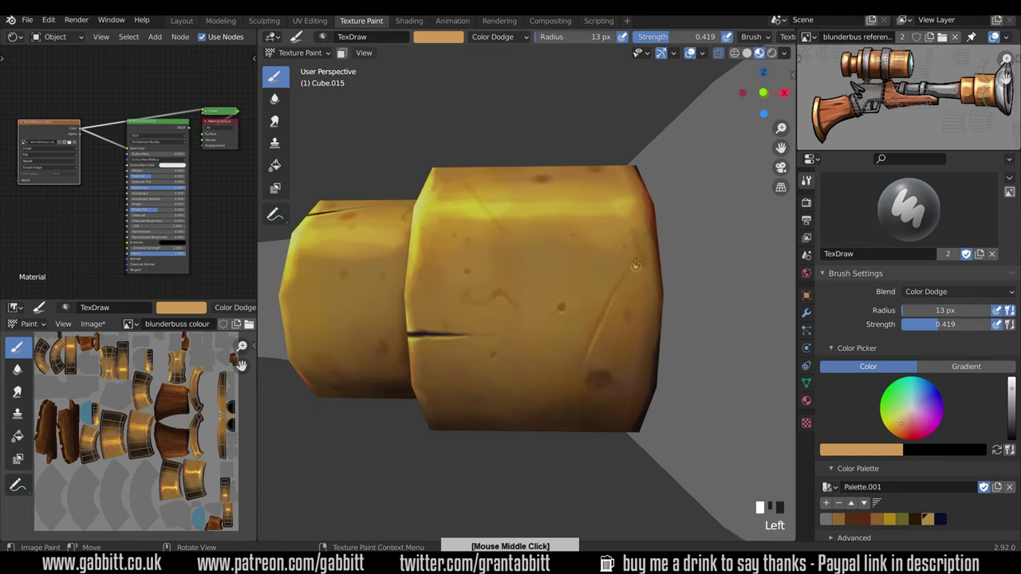
pyautogui.click(598, 339)
# Highlight the short scratch crossing the large ring's bright upper band with light orange Color Dodge
pyautogui.moveTo(535, 279); pyautogui.dragTo(526, 260, button='middle')
pyautogui.moveTo(462, 178); pyautogui.dragTo(497, 234)
pyautogui.moveTo(496, 237); pyautogui.dragTo(483, 220)
# Dab light orange Color Dodge highlights on the two dark spots on the large ring's upper surface
pyautogui.moveTo(642, 229); pyautogui.dragTo(632, 280, button='middle')
pyautogui.click(543, 289)
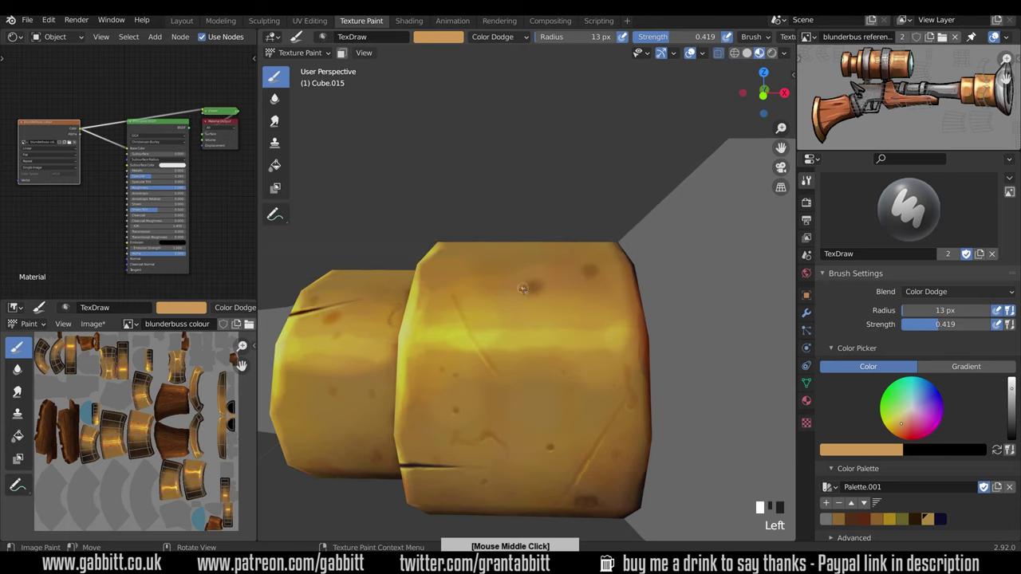
pyautogui.moveTo(545, 291); pyautogui.dragTo(553, 300, button='middle')
pyautogui.click(597, 278)
# Add light orange Color Dodge highlights along the large ring's front edge beside the muzzle
pyautogui.scroll(-3, 691, 328)
pyautogui.moveTo(674, 423)
pyautogui.mouseDown(button='middle')
pyautogui.moveTo(651, 374)
pyautogui.moveTo(626, 404)
pyautogui.mouseUp(button='middle')
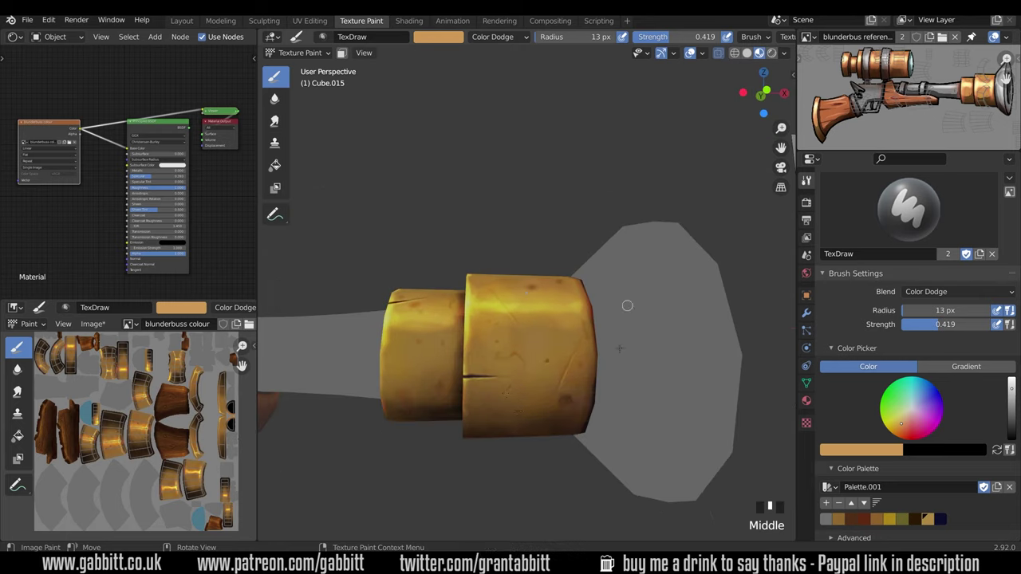
pyautogui.moveTo(627, 306); pyautogui.dragTo(629, 436, button='middle')
pyautogui.moveTo(644, 399); pyautogui.dragTo(604, 380, button='middle')
pyautogui.keyDown('ctrl'); pyautogui.moveTo(604, 380); pyautogui.dragTo(610, 313, button='middle'); pyautogui.keyUp('ctrl')
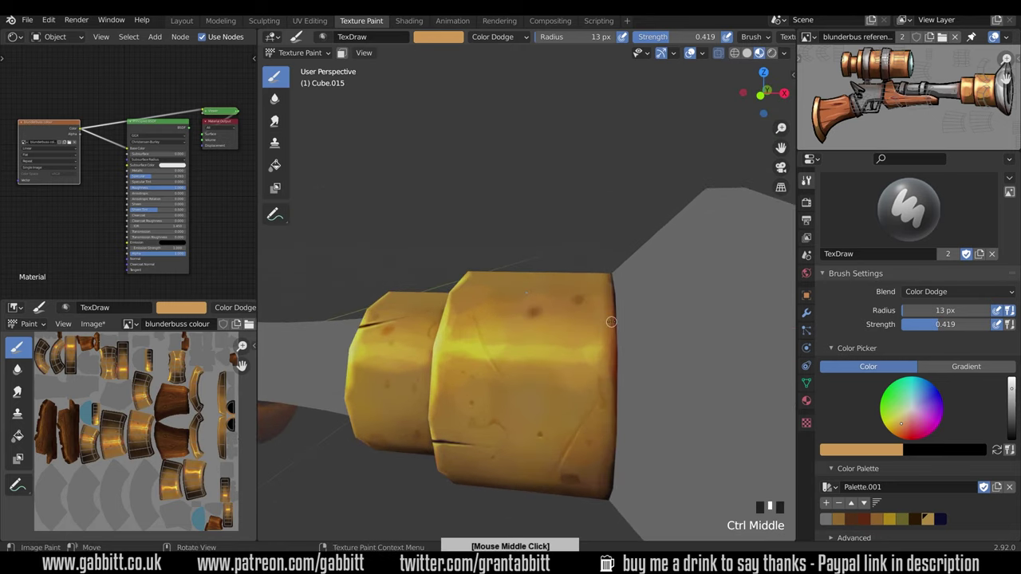
pyautogui.moveTo(612, 320); pyautogui.dragTo(612, 326)
pyautogui.moveTo(612, 322); pyautogui.dragTo(612, 329)
pyautogui.moveTo(612, 325); pyautogui.dragTo(612, 333)
pyautogui.moveTo(612, 329); pyautogui.dragTo(610, 335)
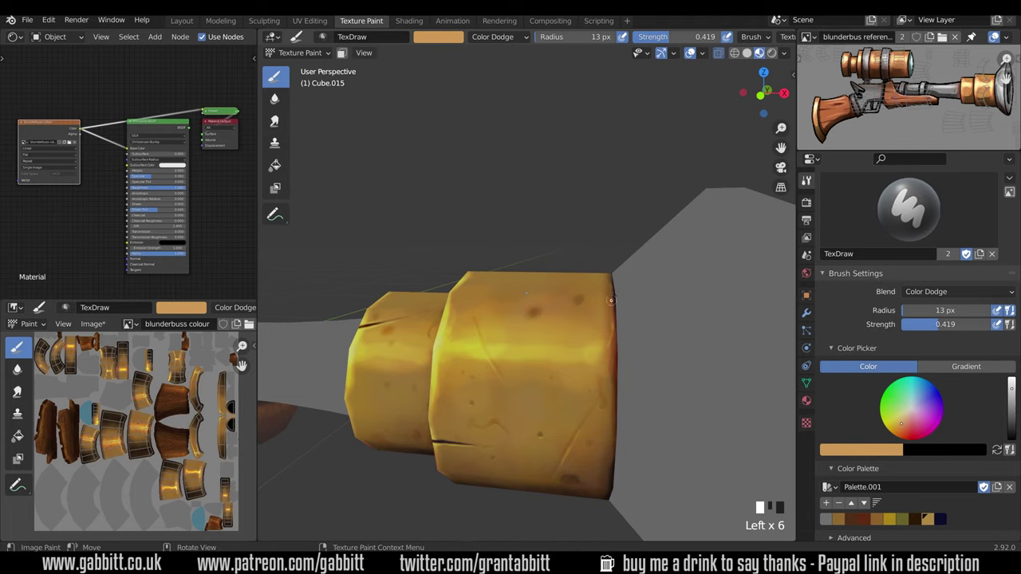
pyautogui.moveTo(611, 300); pyautogui.dragTo(583, 297, button='middle')
pyautogui.click(583, 317)
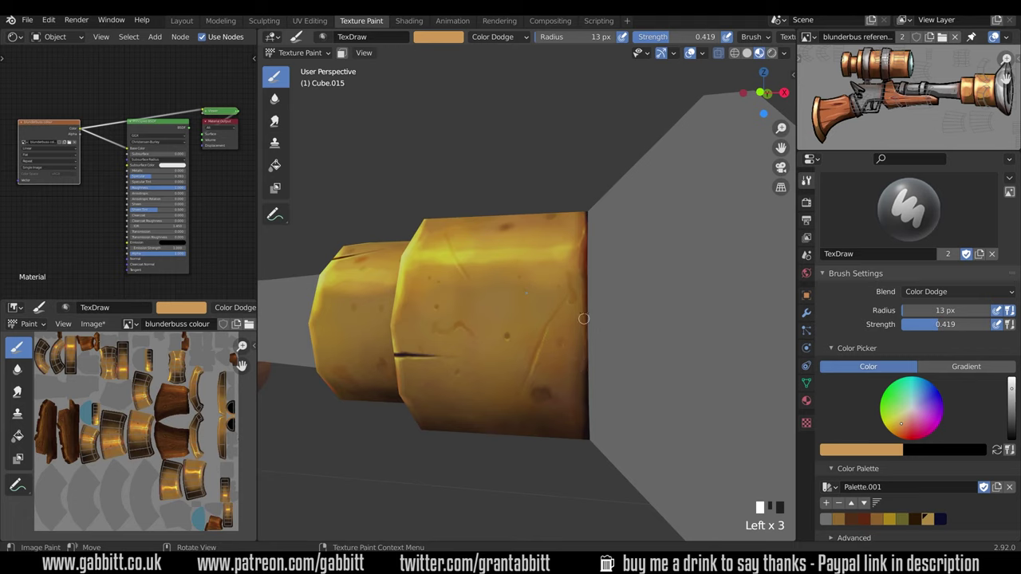
# Extend the light orange Color Dodge highlights along the upper and lower parts of the large ring's front edge
pyautogui.moveTo(601, 237); pyautogui.dragTo(608, 267, button='middle')
pyautogui.moveTo(589, 228); pyautogui.dragTo(589, 213)
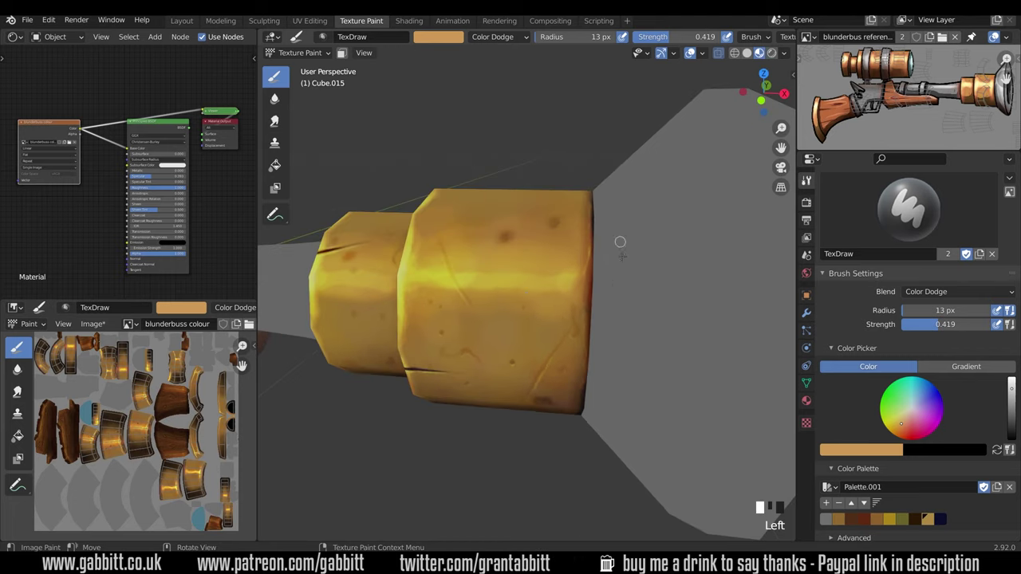
pyautogui.moveTo(620, 242); pyautogui.dragTo(657, 213, button='middle')
pyautogui.click(593, 357)
pyautogui.moveTo(595, 351)
pyautogui.mouseDown(button='middle')
pyautogui.moveTo(667, 369)
pyautogui.moveTo(650, 375)
pyautogui.mouseUp(button='middle')
# Dab light orange Color Dodge highlights on the rear edges of the large and small rings
pyautogui.keyDown('shift'); pyautogui.moveTo(582, 393); pyautogui.dragTo(675, 406, button='middle'); pyautogui.keyUp('shift')
pyautogui.tripleClick(508, 305)
pyautogui.moveTo(511, 240); pyautogui.dragTo(499, 275, button='middle')
pyautogui.click(422, 276)
pyautogui.click(423, 277)
pyautogui.click(429, 278)
# Smear the dark shading on the small ring's underside beside the large ring with a 55 px radius
pyautogui.moveTo(429, 277)
pyautogui.mouseDown(button='middle')
pyautogui.moveTo(690, 296)
pyautogui.moveTo(675, 358)
pyautogui.moveTo(675, 321)
pyautogui.mouseUp(button='middle')
pyautogui.click(275, 121)
pyautogui.moveTo(574, 343); pyautogui.dragTo(637, 361, button='middle')
pyautogui.press('f')
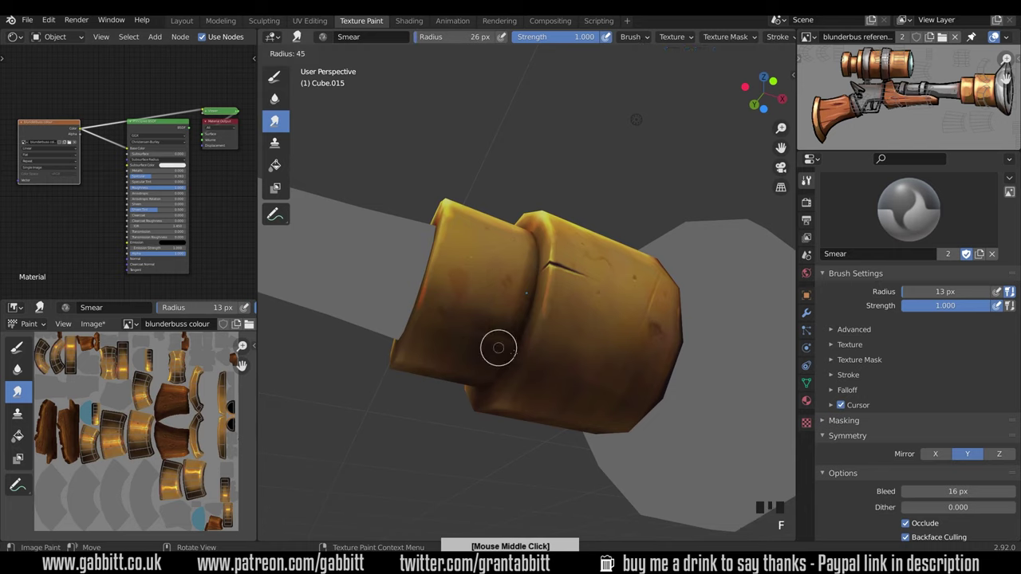
pyautogui.click(518, 352)
pyautogui.keyDown('ctrl'); pyautogui.moveTo(540, 358); pyautogui.dragTo(594, 303, button='middle'); pyautogui.keyUp('ctrl')
pyautogui.moveTo(599, 337); pyautogui.dragTo(581, 339)
pyautogui.moveTo(604, 326); pyautogui.dragTo(576, 336)
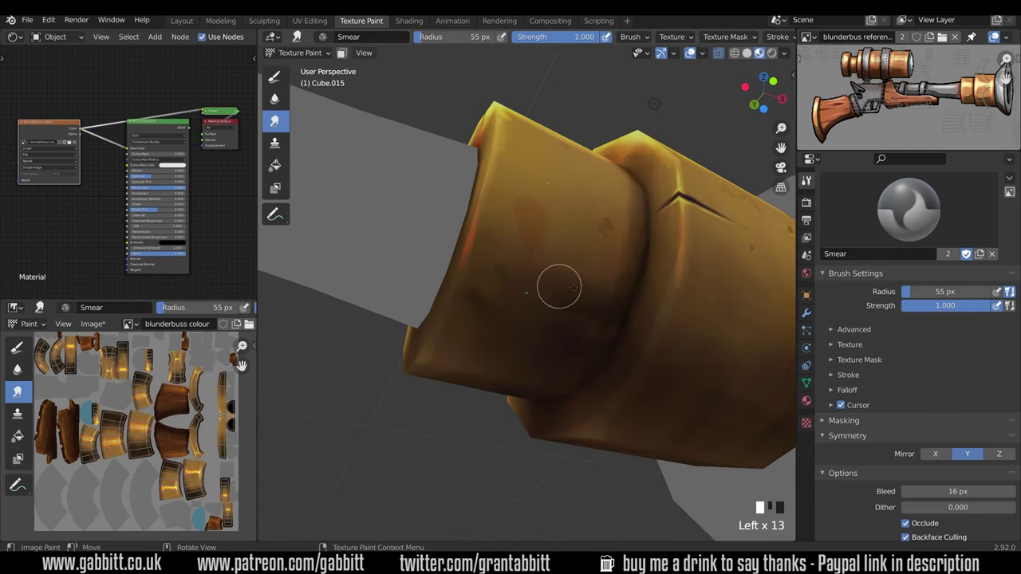
pyautogui.moveTo(559, 288); pyautogui.dragTo(612, 337, button='middle')
pyautogui.moveTo(583, 330); pyautogui.dragTo(579, 318)
pyautogui.moveTo(579, 318); pyautogui.dragTo(574, 306)
pyautogui.moveTo(574, 307); pyautogui.dragTo(570, 296)
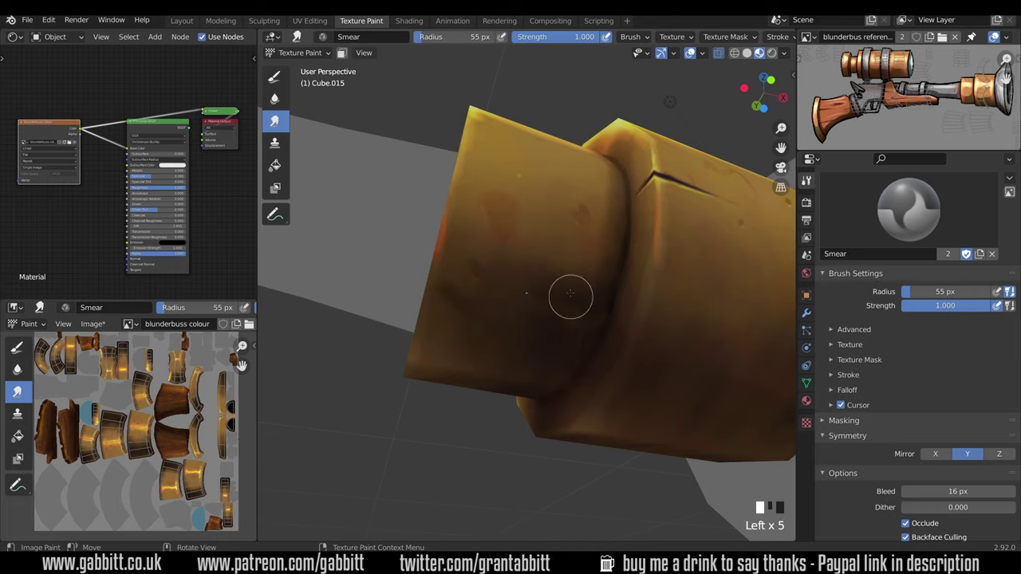
# Set the Smear radius to 33 px and soften the shadow's upper boundary near the small ring's worn spots
pyautogui.moveTo(493, 307)
pyautogui.mouseDown(button='middle')
pyautogui.moveTo(506, 292)
pyautogui.moveTo(540, 285)
pyautogui.mouseUp(button='middle')
pyautogui.press('f')
pyautogui.click(491, 321)
pyautogui.moveTo(540, 284); pyautogui.dragTo(528, 301)
pyautogui.moveTo(534, 292); pyautogui.dragTo(525, 306)
pyautogui.moveTo(551, 292); pyautogui.dragTo(509, 308, button='middle')
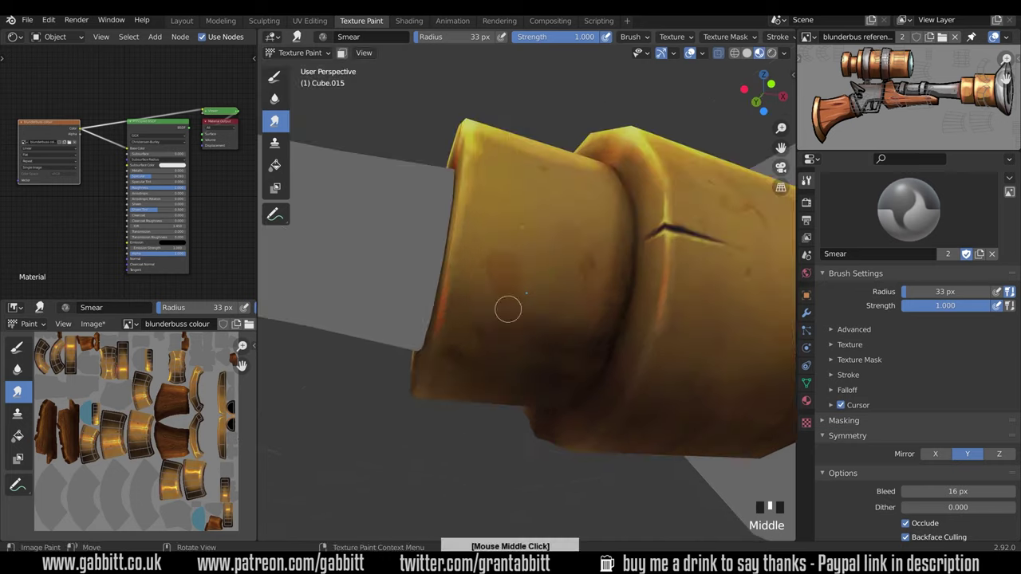
# Set the Smear radius to 58 px and blend the small ring's shadow where it meets the large ring
pyautogui.moveTo(666, 313); pyautogui.dragTo(566, 344, button='middle')
pyautogui.press('f')
pyautogui.click(546, 371)
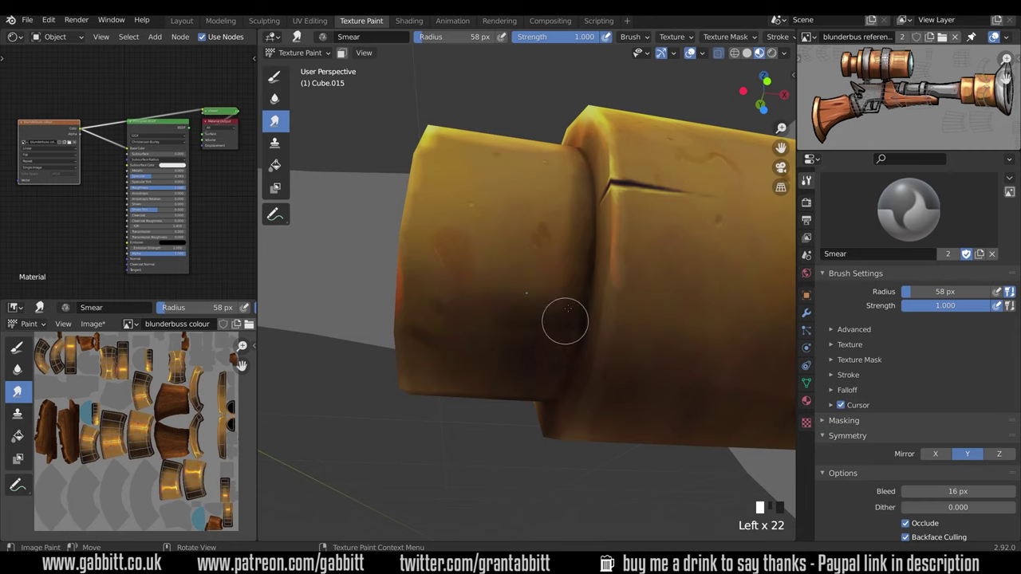
pyautogui.moveTo(572, 304); pyautogui.dragTo(562, 331, button='middle')
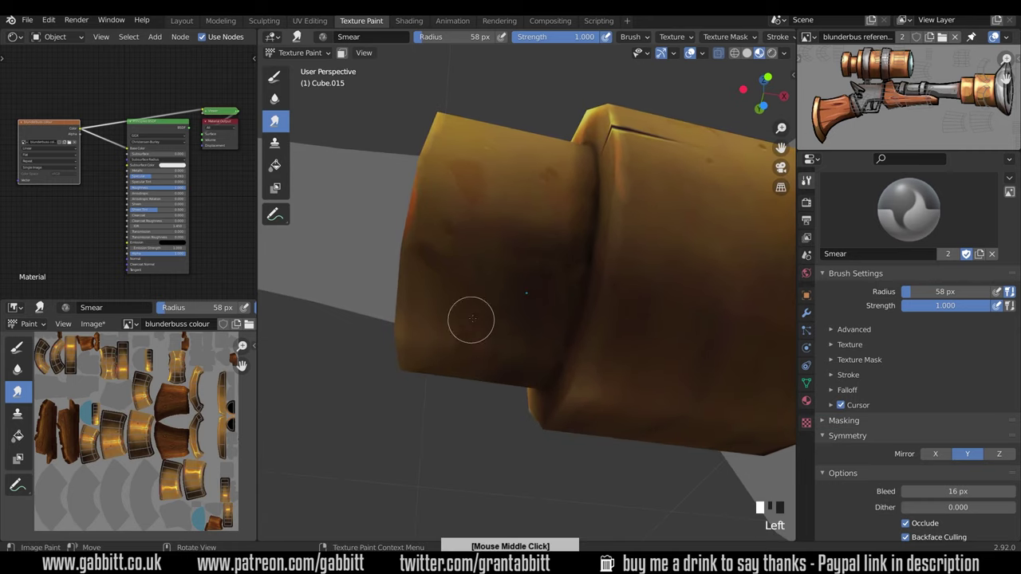
# Enlarge the Smear radius to 111 px and spread the dark shading across the small ring's lower side
pyautogui.press('f')
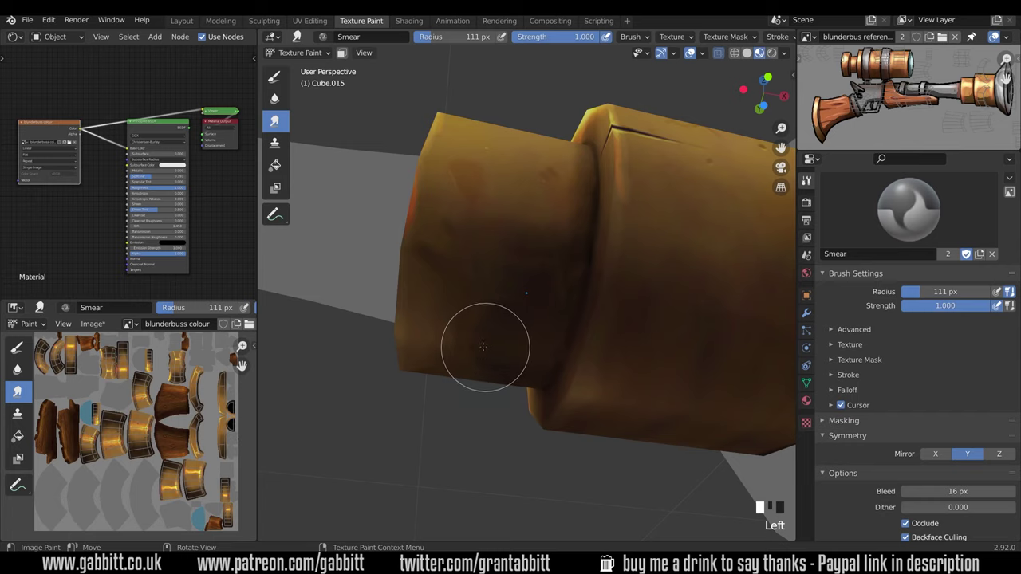
pyautogui.moveTo(484, 346)
pyautogui.mouseDown()
pyautogui.moveTo(429, 338)
pyautogui.moveTo(440, 334)
pyautogui.mouseUp()
pyautogui.moveTo(440, 334); pyautogui.dragTo(554, 365, button='middle')
# Set the Smear radius to 83 px and blend the shading along the underside of the small ring's rear edge
pyautogui.press('f')
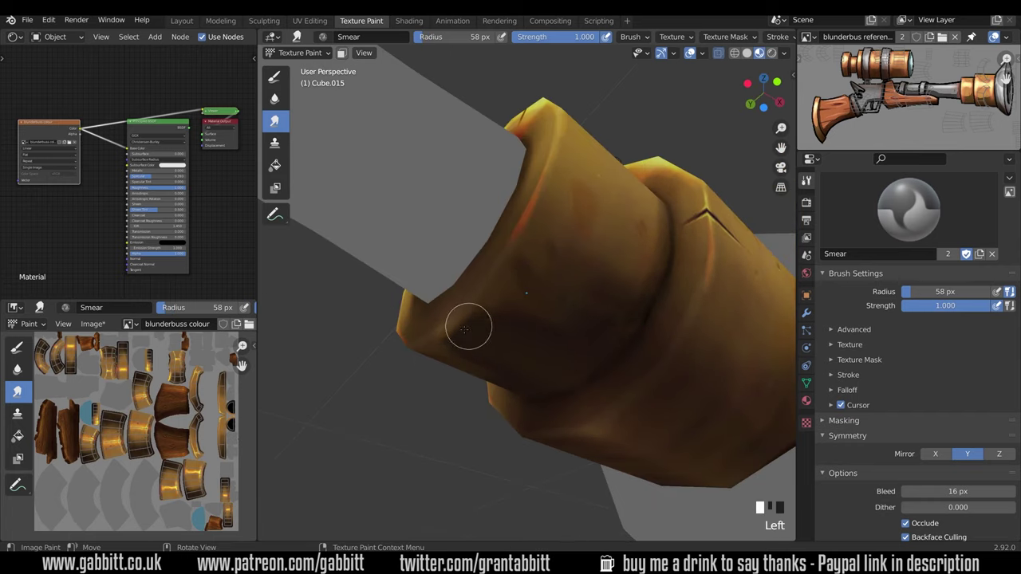
pyautogui.press('f')
pyautogui.click(503, 322)
pyautogui.moveTo(495, 321); pyautogui.dragTo(493, 293)
pyautogui.moveTo(493, 293); pyautogui.dragTo(593, 282, button='middle')
pyautogui.moveTo(586, 271); pyautogui.dragTo(535, 248)
pyautogui.moveTo(535, 248); pyautogui.dragTo(546, 267, button='middle')
pyautogui.moveTo(551, 267)
pyautogui.mouseDown()
pyautogui.moveTo(591, 274)
pyautogui.moveTo(558, 267)
pyautogui.mouseUp()
pyautogui.hotkey('ctrl', '\\')
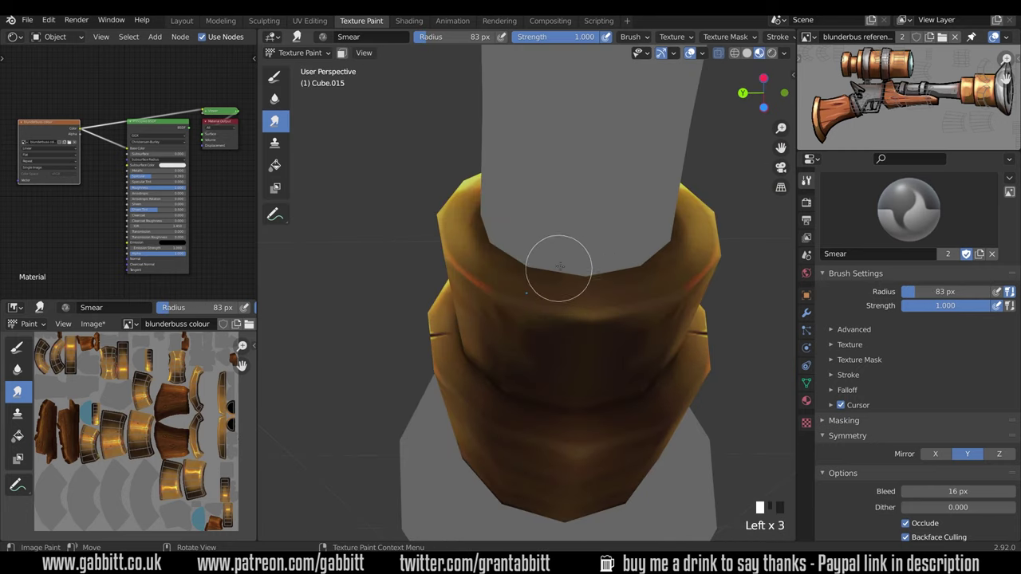
# Smear the shading across the large ring's underside near its joint with the small ring
pyautogui.moveTo(584, 280); pyautogui.dragTo(607, 288, button='middle')
pyautogui.moveTo(593, 277); pyautogui.dragTo(517, 324)
pyautogui.moveTo(516, 323)
pyautogui.mouseDown(button='middle')
pyautogui.moveTo(581, 433)
pyautogui.moveTo(490, 332)
pyautogui.mouseUp(button='middle')
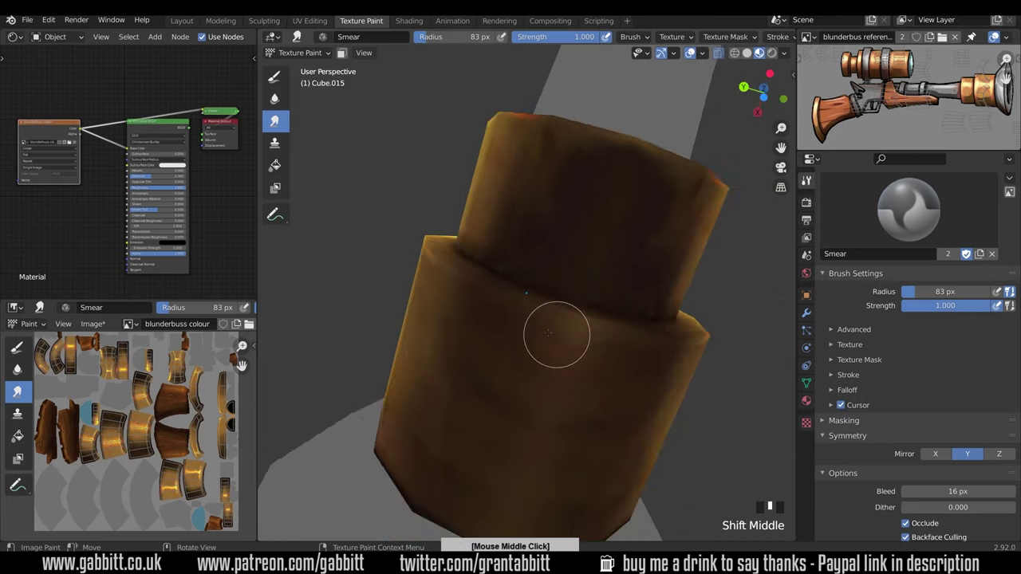
pyautogui.moveTo(490, 332); pyautogui.dragTo(572, 369)
pyautogui.moveTo(660, 304); pyautogui.dragTo(558, 342, button='middle')
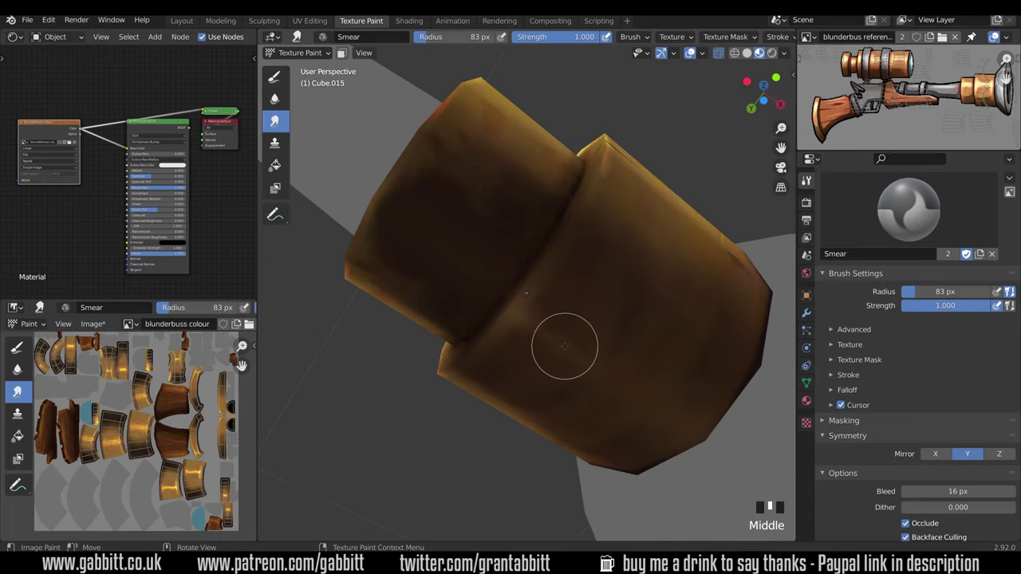
# Turn off Y mirror symmetry and smear out the light patch on the large ring's underside
pyautogui.scroll(-5, 728, 39)
pyautogui.click(773, 36)
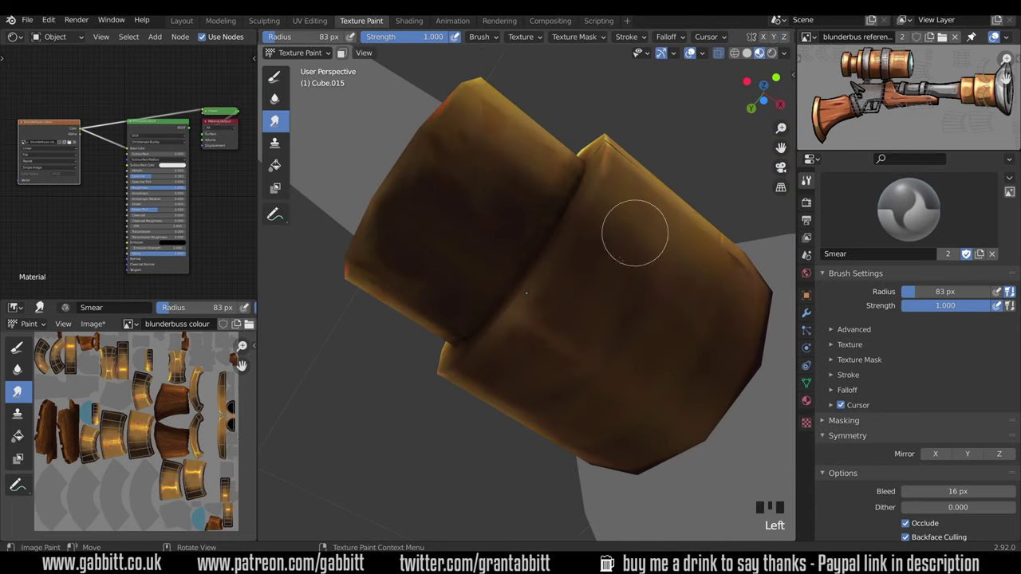
pyautogui.click(579, 333)
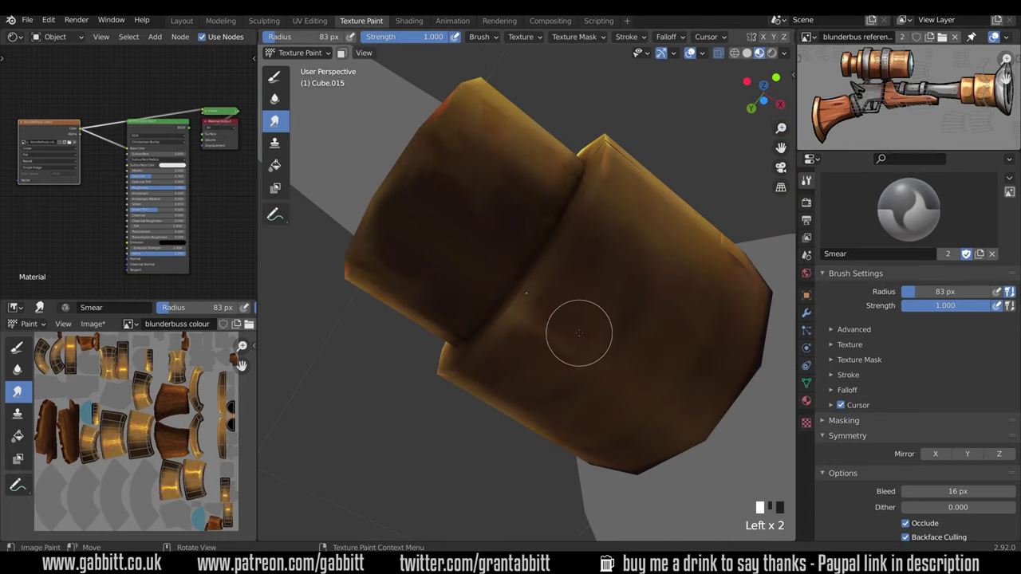
pyautogui.click(552, 289)
pyautogui.click(572, 338)
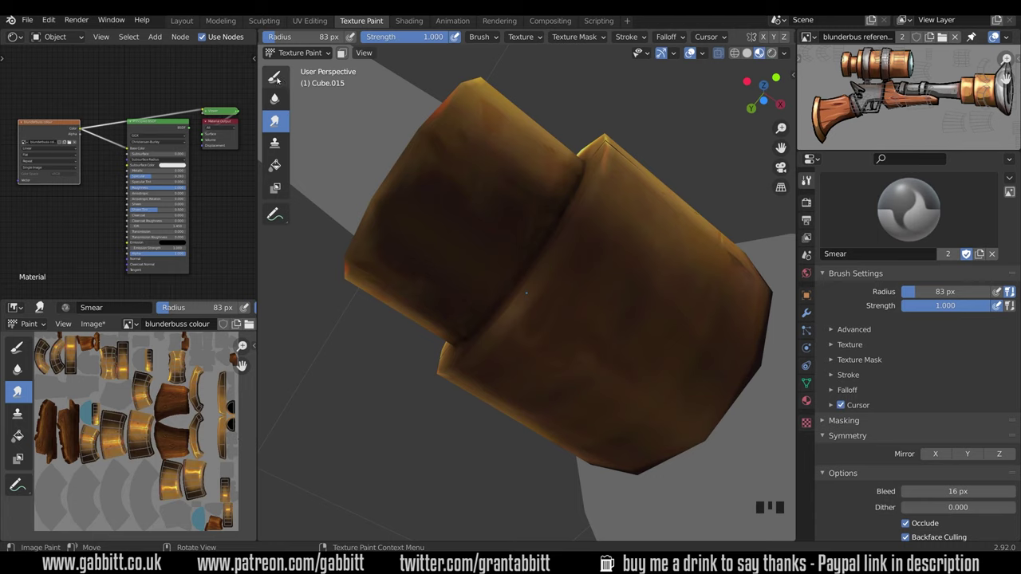
# Paint sampled dark browns over the large ring's underside with the Draw brush in Mix mode, reducing its radius to 57 px
pyautogui.click(274, 76)
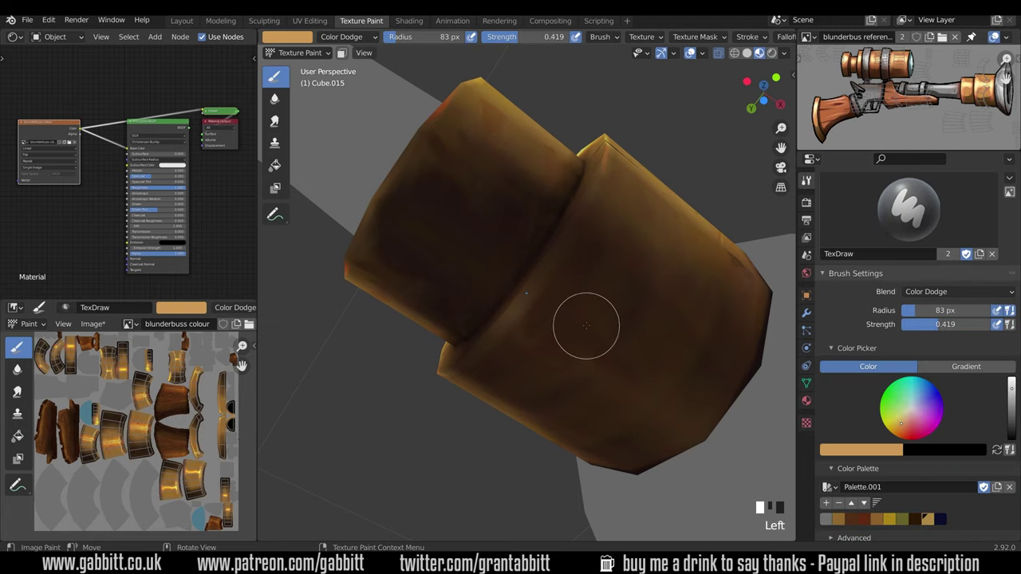
pyautogui.click(958, 291)
pyautogui.click(870, 304)
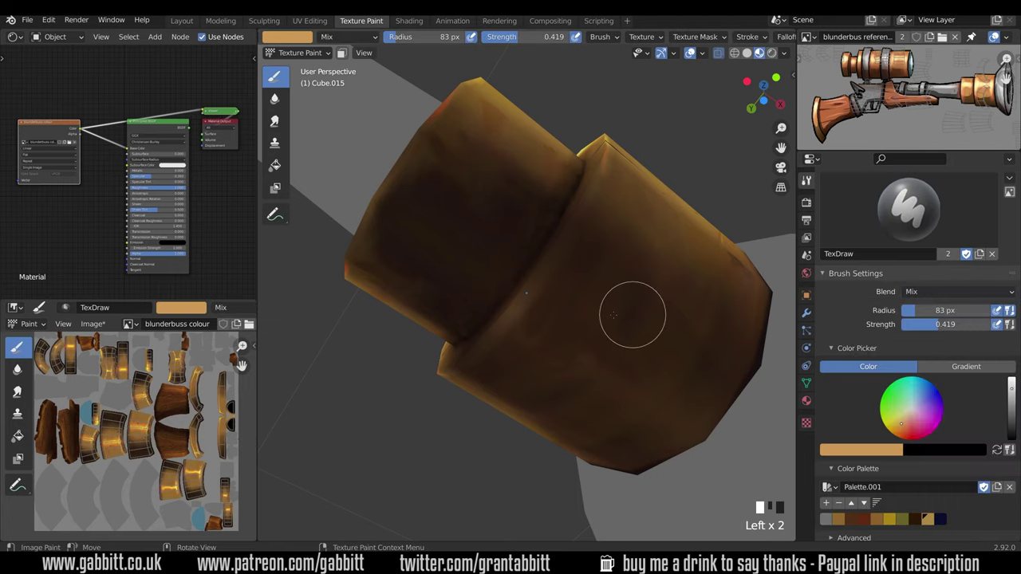
pyautogui.press('s')
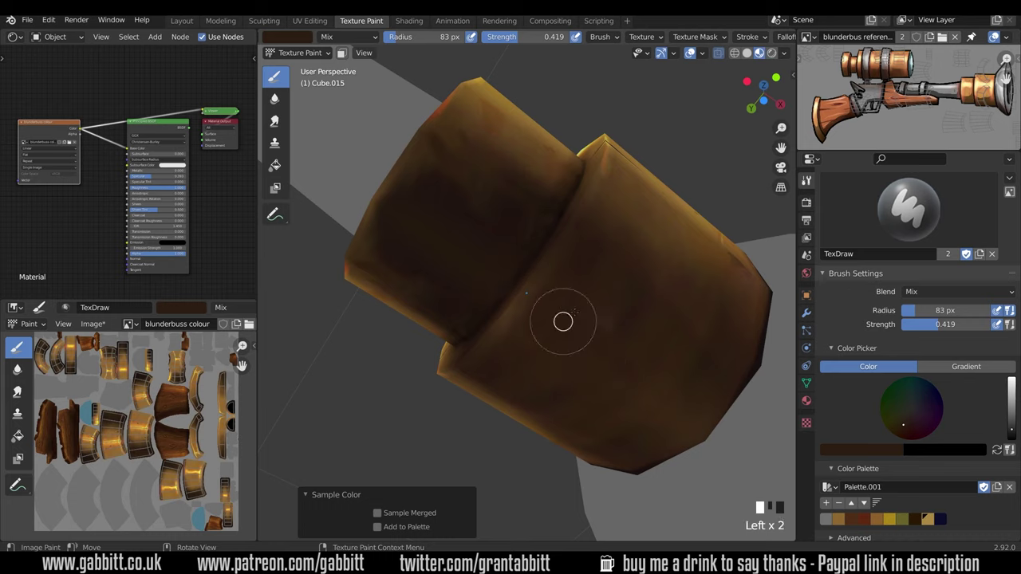
pyautogui.moveTo(575, 312); pyautogui.dragTo(587, 307)
pyautogui.press('s')
pyautogui.moveTo(651, 383); pyautogui.dragTo(660, 391)
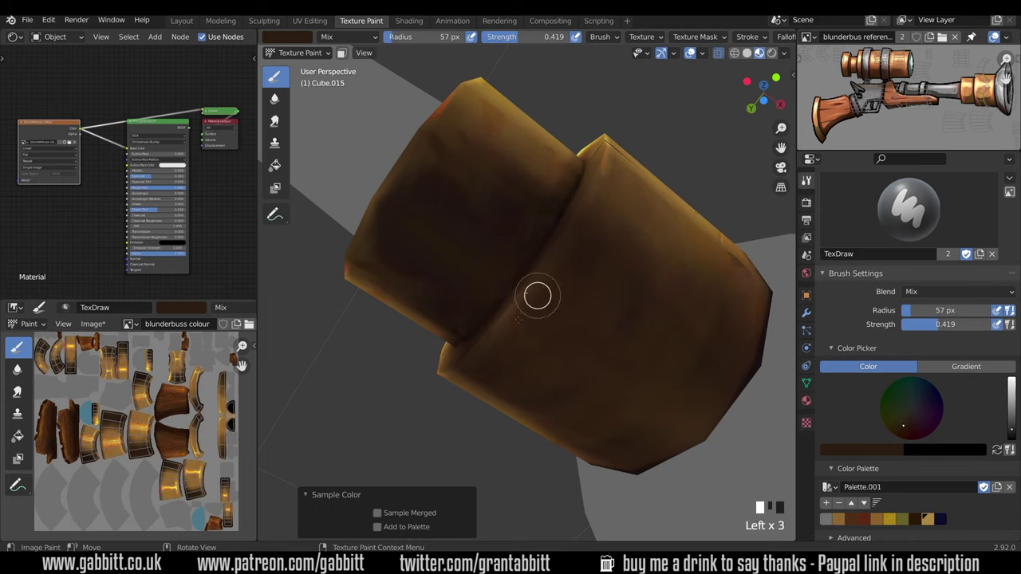
pyautogui.moveTo(499, 341); pyautogui.dragTo(514, 343, button='middle')
pyautogui.moveTo(501, 347); pyautogui.dragTo(486, 365)
pyautogui.moveTo(489, 363)
pyautogui.mouseDown(button='middle')
pyautogui.moveTo(546, 351)
pyautogui.moveTo(479, 391)
pyautogui.mouseUp(button='middle')
# Smear the large ring's lower shading with a 99 px radius and turn Y mirror symmetry back on
pyautogui.moveTo(622, 344)
pyautogui.keyDown('ctrl'); pyautogui.mouseDown(button='middle')
pyautogui.moveTo(654, 437)
pyautogui.moveTo(622, 427)
pyautogui.mouseUp(button='middle'); pyautogui.keyUp('ctrl')
pyautogui.keyDown('ctrl'); pyautogui.moveTo(622, 423); pyautogui.dragTo(620, 296, button='middle'); pyautogui.keyUp('ctrl')
pyautogui.press('3')
pyautogui.moveTo(634, 351)
pyautogui.mouseDown()
pyautogui.moveTo(641, 376)
pyautogui.moveTo(621, 350)
pyautogui.mouseUp()
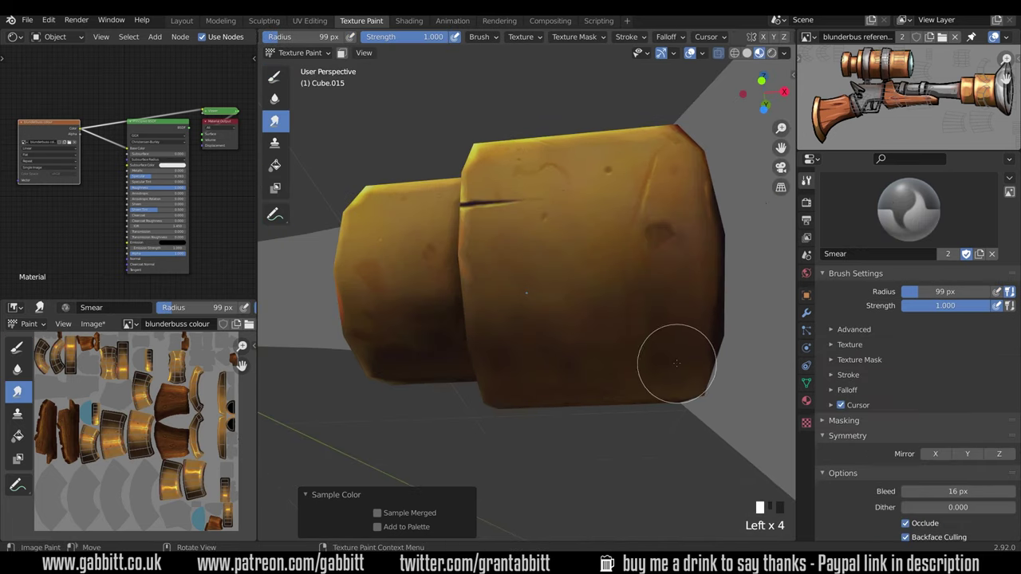
pyautogui.moveTo(676, 363)
pyautogui.mouseDown(button='middle')
pyautogui.moveTo(665, 412)
pyautogui.moveTo(615, 351)
pyautogui.moveTo(660, 233)
pyautogui.moveTo(564, 281)
pyautogui.mouseUp(button='middle')
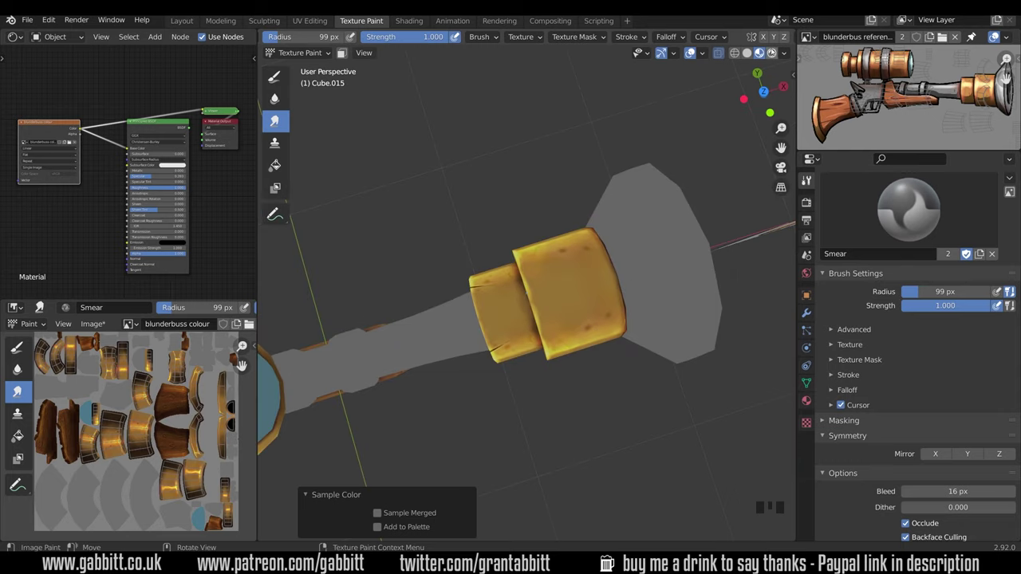
pyautogui.moveTo(639, 423)
pyautogui.mouseDown(button='middle')
pyautogui.moveTo(742, 287)
pyautogui.moveTo(632, 346)
pyautogui.moveTo(614, 335)
pyautogui.moveTo(518, 351)
pyautogui.moveTo(563, 342)
pyautogui.mouseUp(button='middle')
pyautogui.click(506, 358)
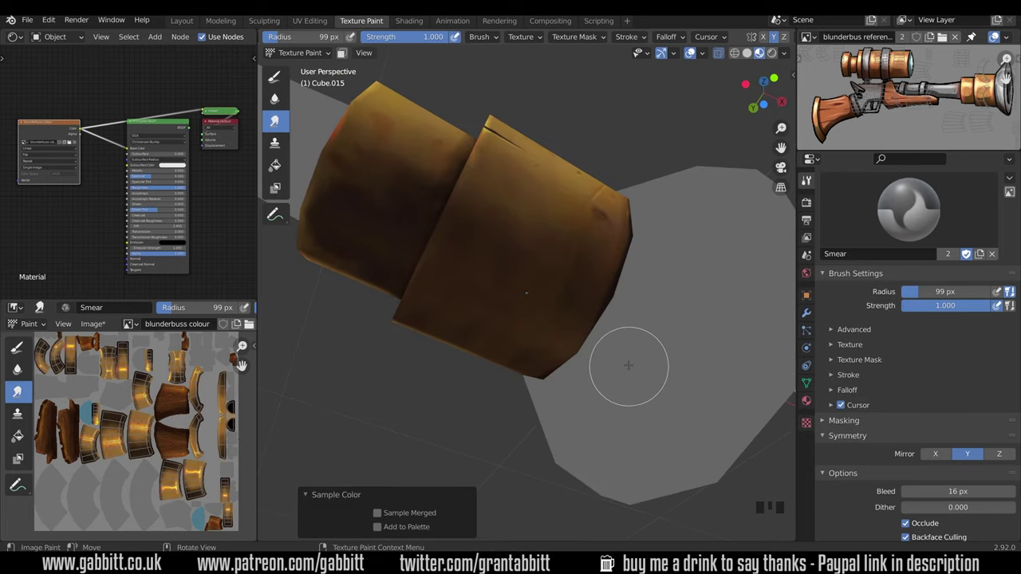
# Paint a dark brown dent on the small ring's side with the Draw brush in Mix mode at 22 px
pyautogui.moveTo(628, 366); pyautogui.dragTo(762, 88, button='middle')
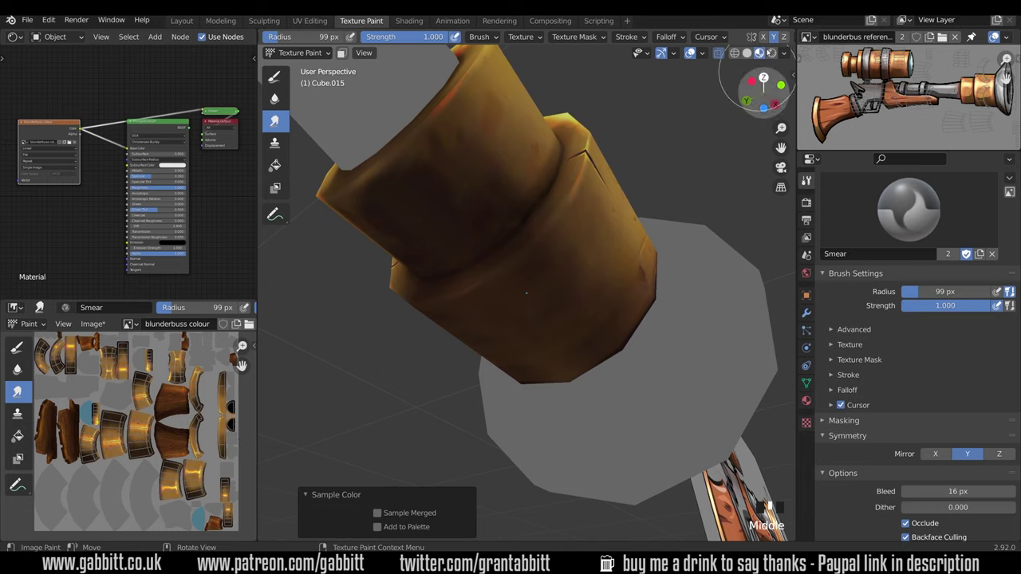
pyautogui.moveTo(655, 361); pyautogui.dragTo(549, 193, button='middle')
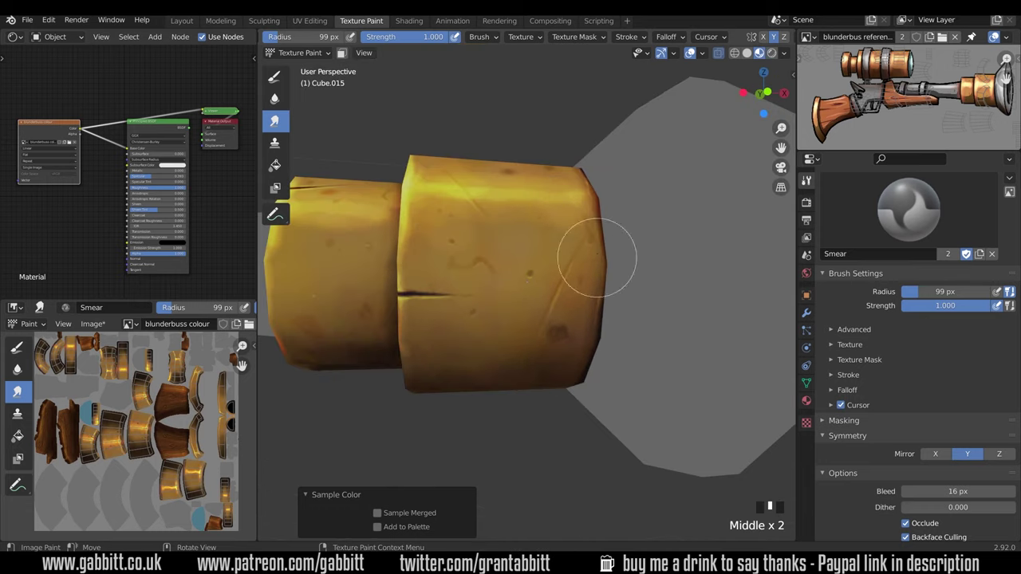
pyautogui.moveTo(596, 256); pyautogui.dragTo(708, 350, button='middle')
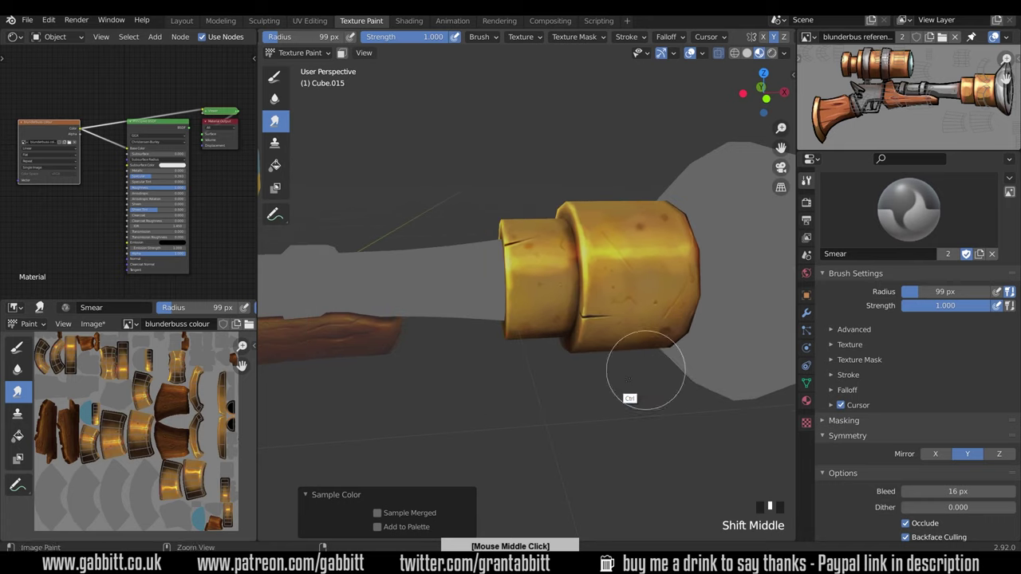
pyautogui.keyDown('ctrl'); pyautogui.moveTo(646, 370); pyautogui.dragTo(604, 266, button='middle'); pyautogui.keyUp('ctrl')
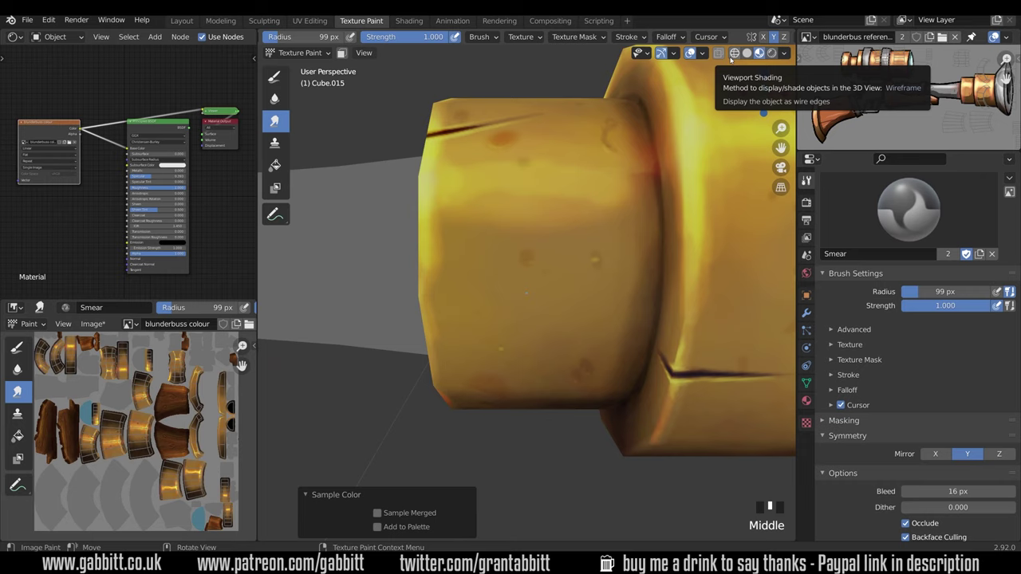
pyautogui.click(274, 75)
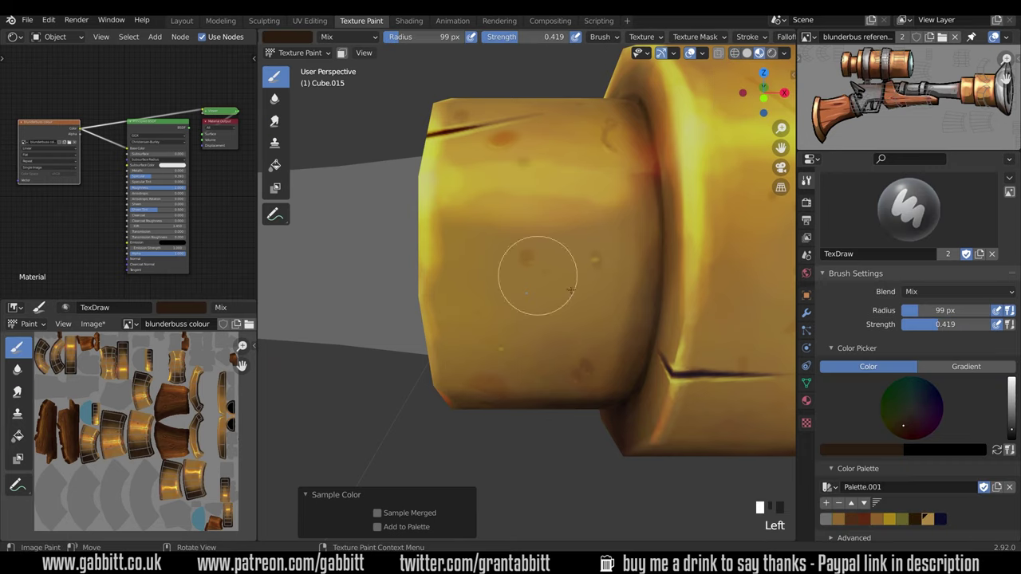
pyautogui.click(953, 292)
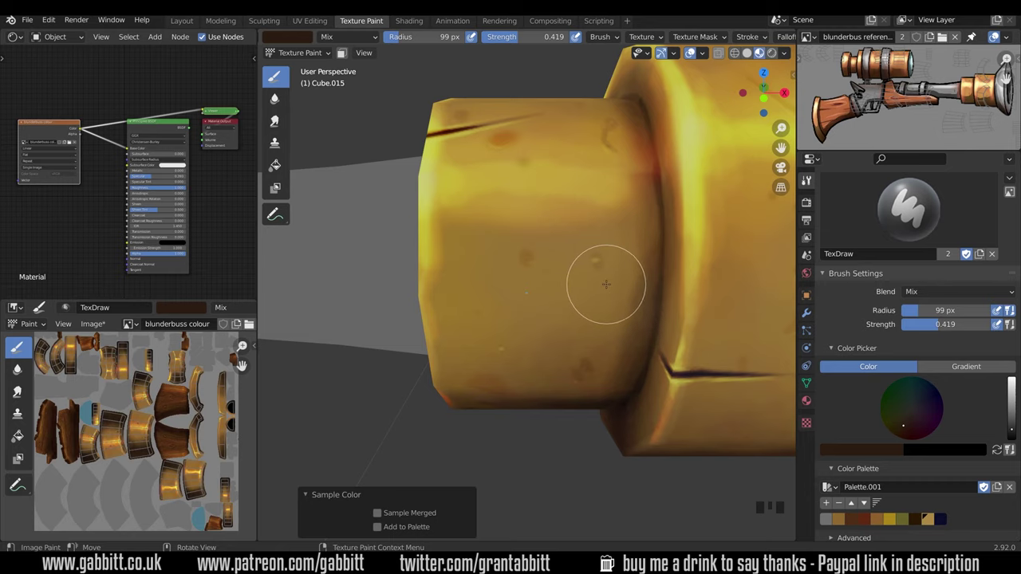
pyautogui.press('f')
pyautogui.middleClick(575, 296)
pyautogui.moveTo(575, 296); pyautogui.dragTo(684, 243, button='middle')
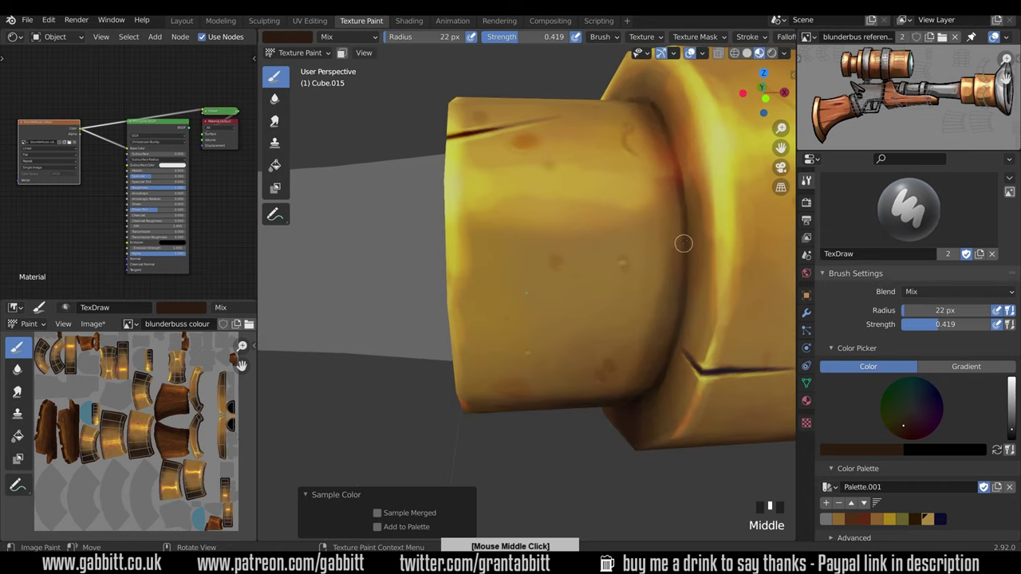
pyautogui.press('s')
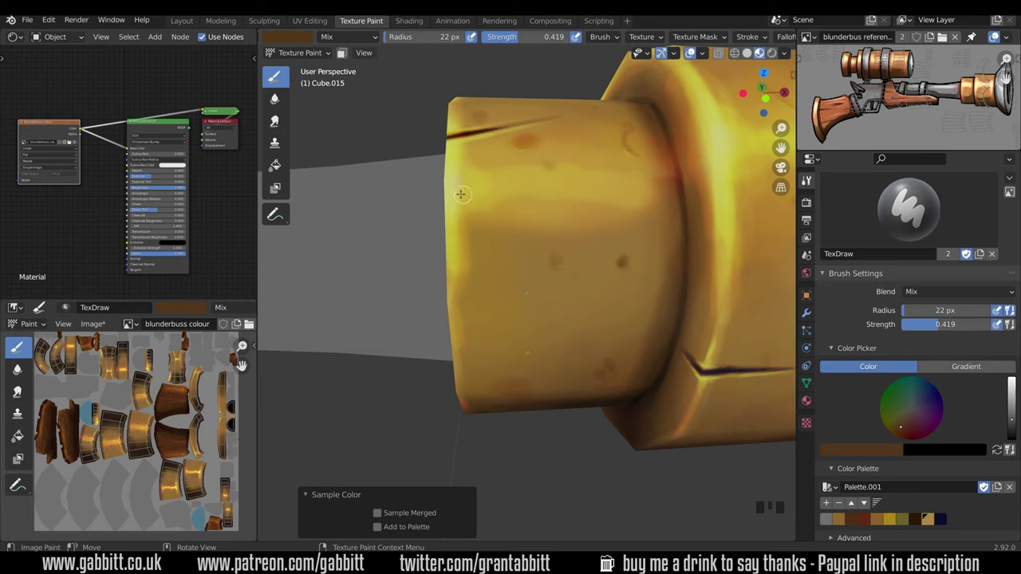
# Edge the small ring's dent with sampled bright yellow and shade the small speck below it in sampled brown
pyautogui.press('s')
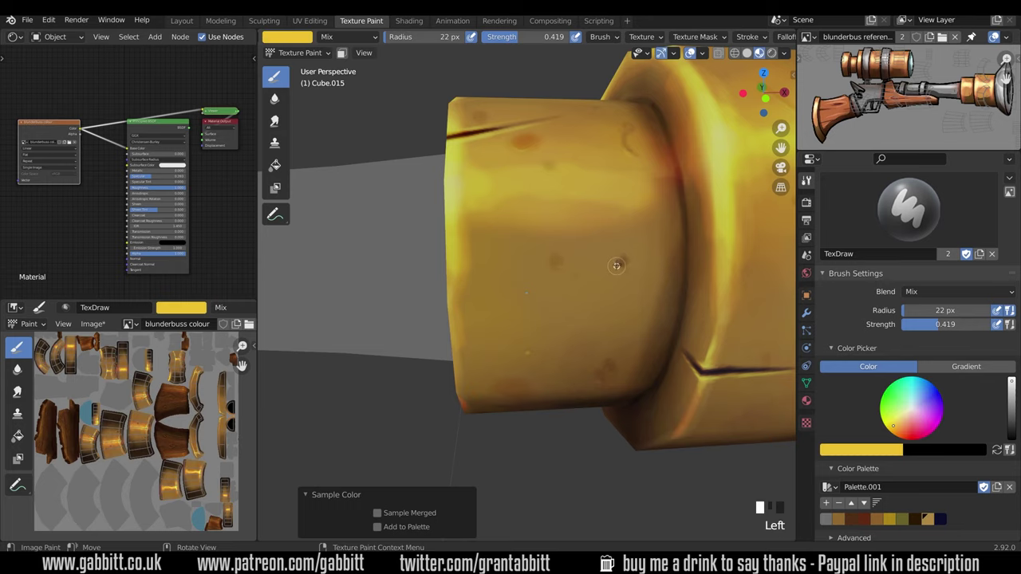
pyautogui.moveTo(617, 264); pyautogui.dragTo(568, 308, button='middle')
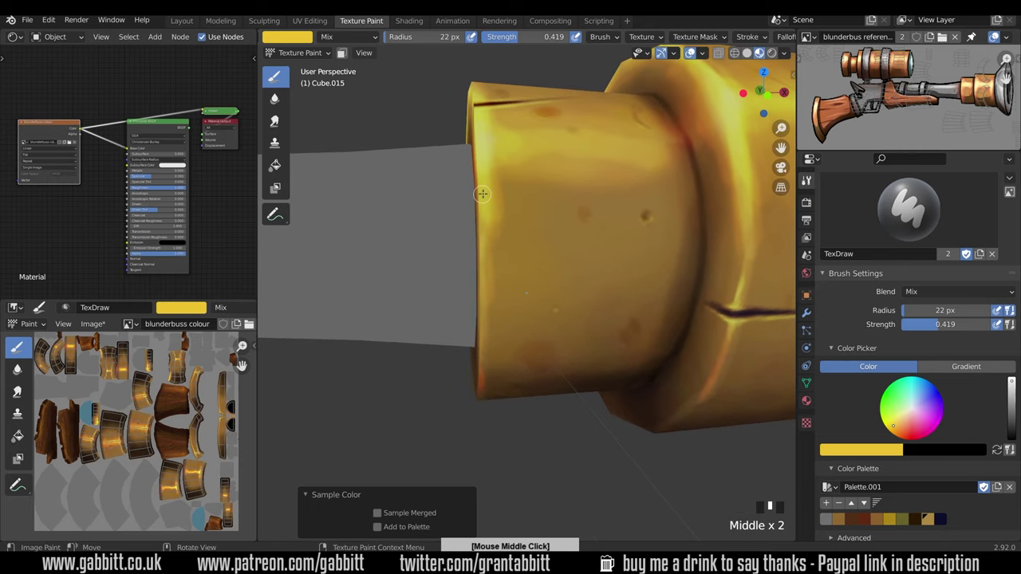
pyautogui.press('s')
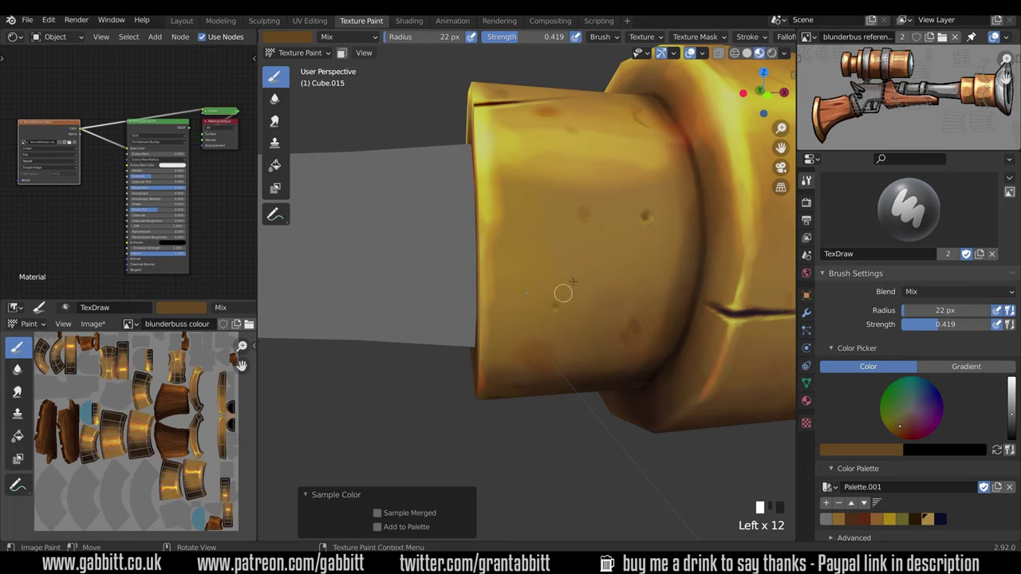
# Set the Draw brush to Multiply with a dark navy colour and dab small dark specks onto the scope's front section
pyautogui.keyDown('ctrl'); pyautogui.moveTo(563, 293); pyautogui.dragTo(571, 461, button='middle'); pyautogui.keyUp('ctrl')
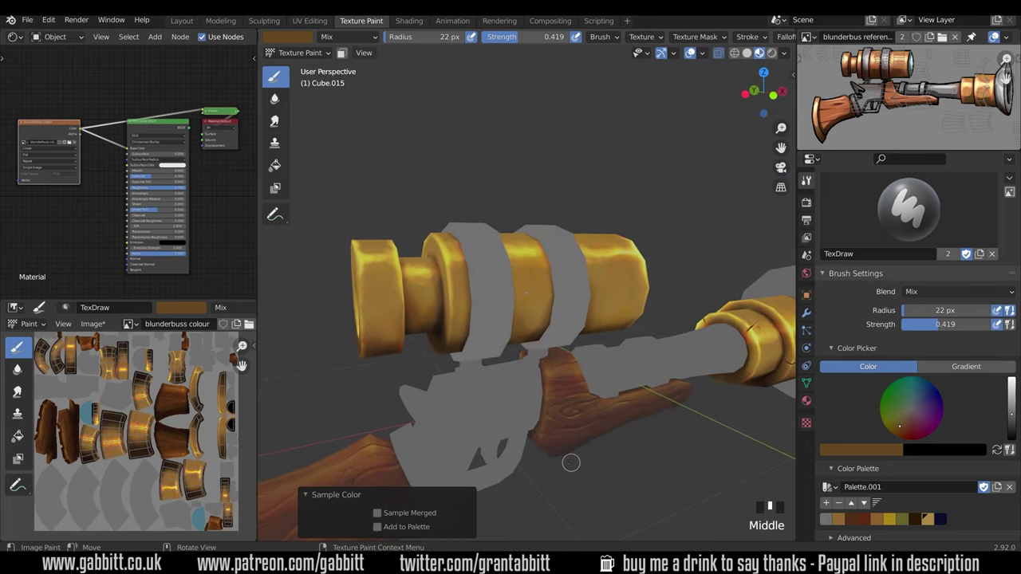
pyautogui.click(930, 293)
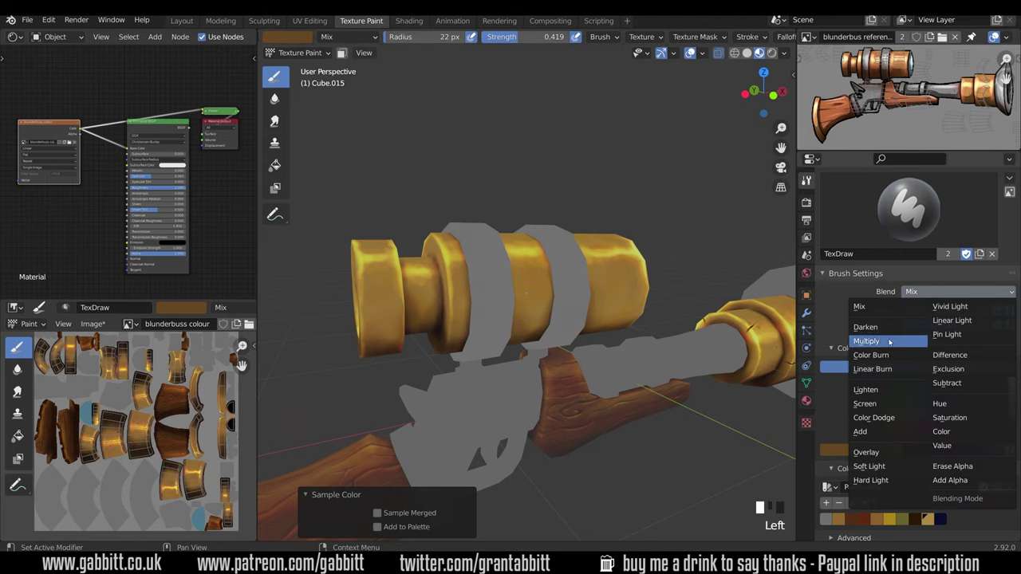
pyautogui.click(890, 342)
pyautogui.click(926, 397)
pyautogui.moveTo(722, 399); pyautogui.dragTo(651, 389, button='middle')
pyautogui.click(1012, 428)
pyautogui.moveTo(702, 335); pyautogui.dragTo(584, 334, button='middle')
pyautogui.keyDown('shift'); pyautogui.moveTo(584, 334); pyautogui.dragTo(668, 362, button='middle'); pyautogui.keyUp('shift')
pyautogui.keyDown('ctrl'); pyautogui.moveTo(609, 351); pyautogui.dragTo(611, 280, button='middle'); pyautogui.keyUp('ctrl')
pyautogui.moveTo(595, 297); pyautogui.dragTo(636, 301, button='middle')
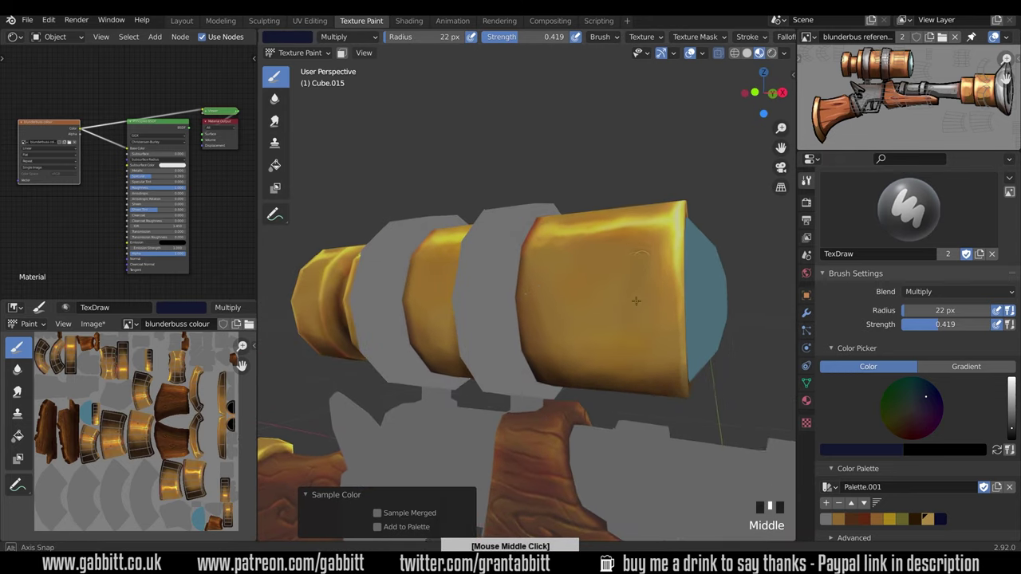
pyautogui.moveTo(638, 303)
pyautogui.mouseDown()
pyautogui.moveTo(657, 306)
pyautogui.moveTo(586, 333)
pyautogui.mouseUp()
pyautogui.moveTo(583, 333)
pyautogui.mouseDown(button='middle')
pyautogui.moveTo(524, 322)
pyautogui.moveTo(519, 351)
pyautogui.moveTo(518, 329)
pyautogui.moveTo(583, 361)
pyautogui.moveTo(421, 347)
pyautogui.moveTo(383, 326)
pyautogui.mouseUp(button='middle')
pyautogui.click(584, 362)
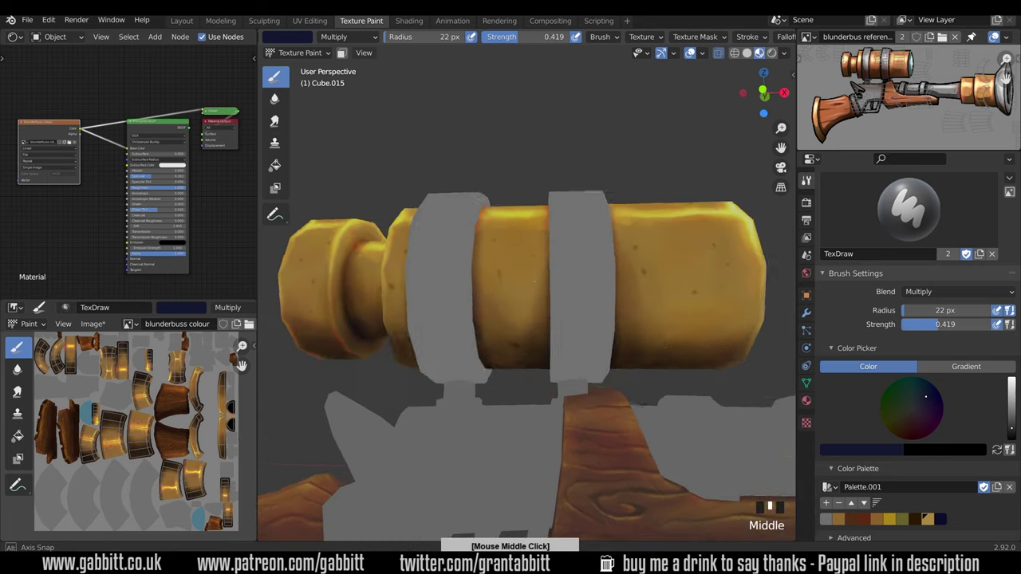
# Scatter more navy Multiply specks around the scope's middle and front brass sections at 22 px
pyautogui.moveTo(608, 374); pyautogui.dragTo(609, 266)
pyautogui.moveTo(609, 267); pyautogui.dragTo(609, 323, button='middle')
pyautogui.moveTo(590, 276); pyautogui.dragTo(577, 362)
pyautogui.moveTo(577, 363); pyautogui.dragTo(581, 294, button='middle')
pyautogui.moveTo(580, 293); pyautogui.dragTo(572, 348)
pyautogui.moveTo(571, 348); pyautogui.dragTo(594, 279, button='middle')
pyautogui.moveTo(594, 297); pyautogui.dragTo(601, 354)
pyautogui.moveTo(601, 354); pyautogui.dragTo(654, 351, button='middle')
pyautogui.moveTo(629, 250); pyautogui.dragTo(640, 289)
pyautogui.moveTo(639, 289); pyautogui.dragTo(486, 320, button='middle')
# Dab small dark specks around the scope's eyepiece, neck and rear ring
pyautogui.click(484, 409)
pyautogui.moveTo(483, 409); pyautogui.dragTo(484, 297, button='middle')
pyautogui.doubleClick(481, 274)
pyautogui.doubleClick(483, 297)
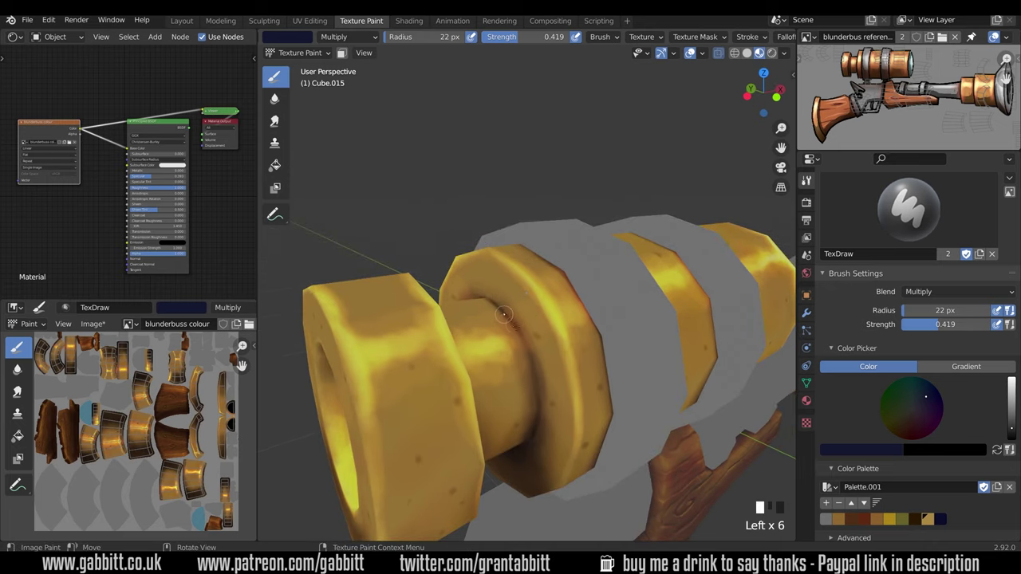
pyautogui.moveTo(569, 340); pyautogui.dragTo(517, 218, button='middle')
pyautogui.doubleClick(526, 256)
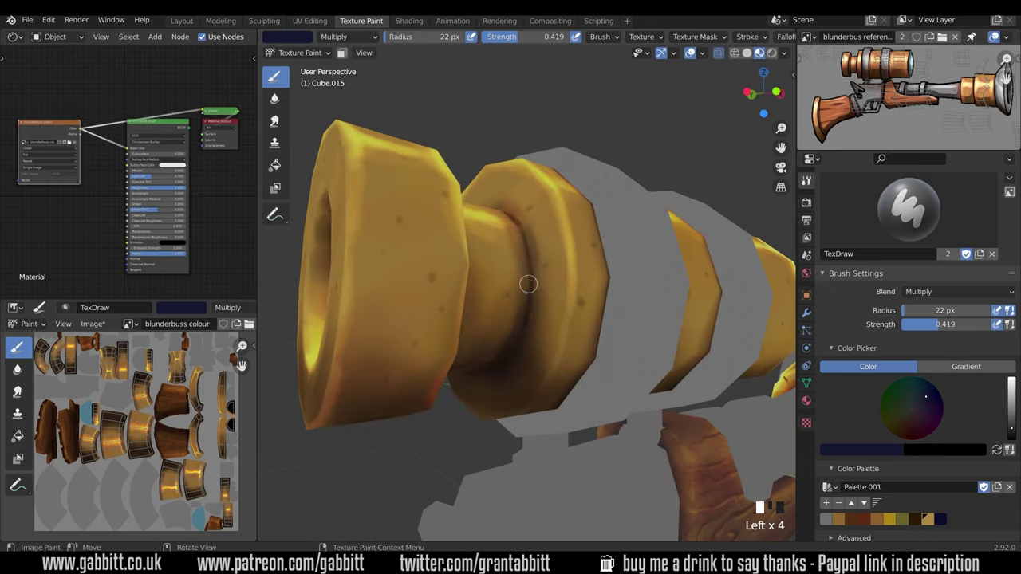
pyautogui.moveTo(547, 326)
pyautogui.mouseDown(button='middle')
pyautogui.moveTo(497, 335)
pyautogui.moveTo(471, 358)
pyautogui.mouseUp(button='middle')
pyautogui.moveTo(482, 296); pyautogui.dragTo(476, 302)
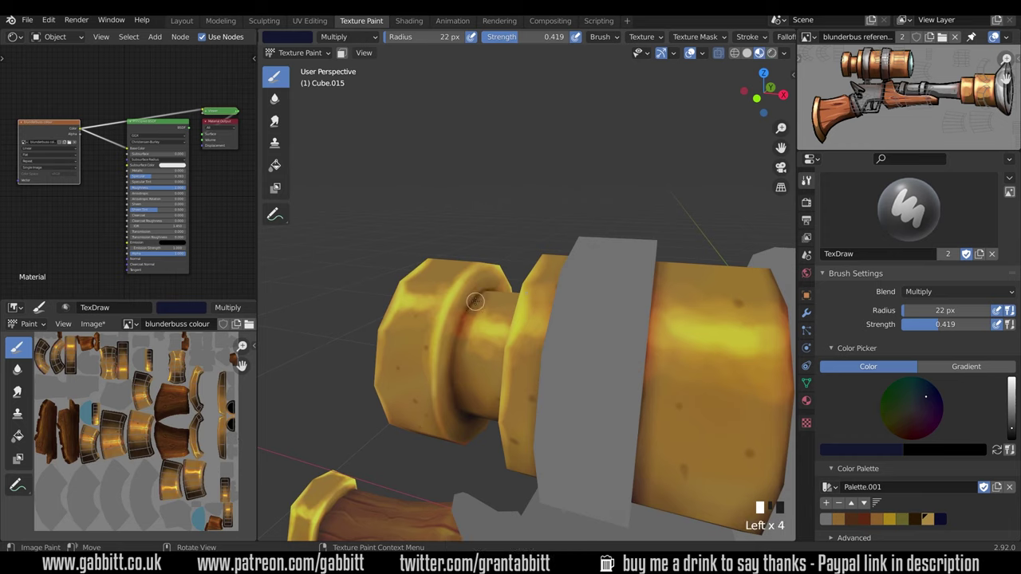
pyautogui.moveTo(455, 398); pyautogui.dragTo(446, 319, button='middle')
pyautogui.click(446, 320)
pyautogui.click(446, 320)
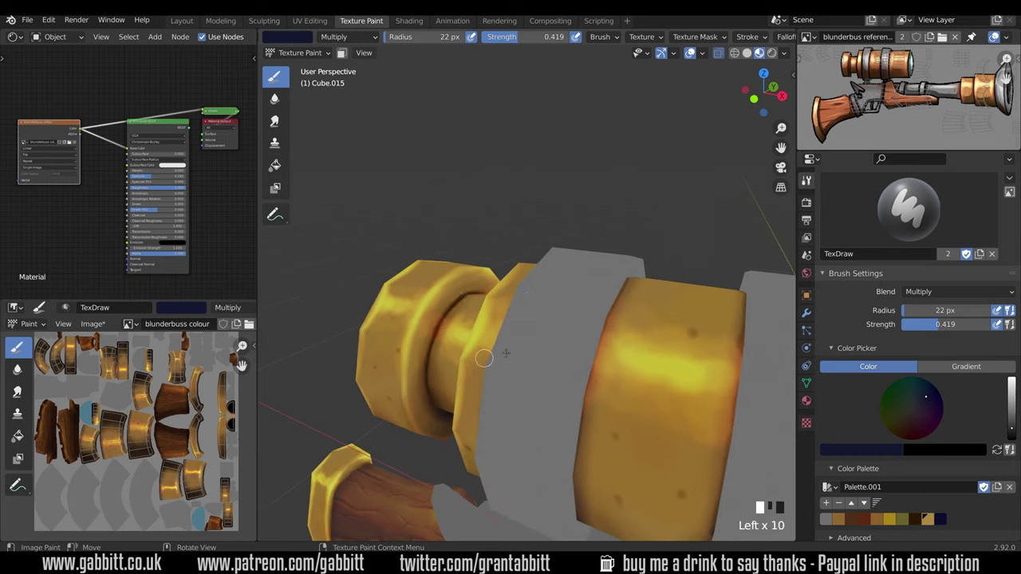
# Add finer specks on the scope's front section near the lens, reducing the brush to 15 px and strength to 0.339
pyautogui.moveTo(506, 352); pyautogui.dragTo(494, 319, button='middle')
pyautogui.moveTo(534, 351); pyautogui.dragTo(631, 317, button='middle')
pyautogui.click(645, 391)
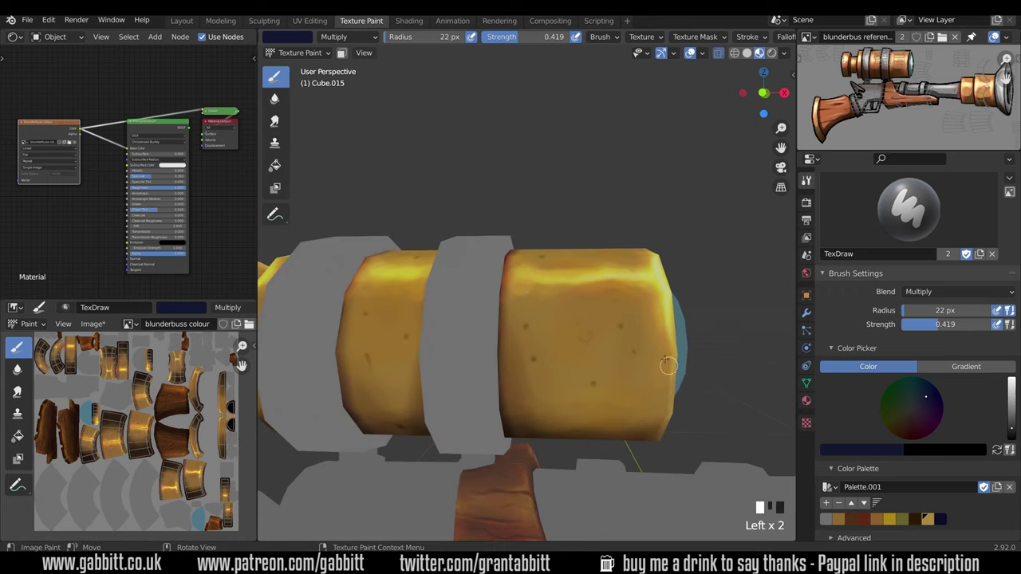
pyautogui.click(615, 356)
pyautogui.moveTo(668, 365)
pyautogui.mouseDown(button='middle')
pyautogui.moveTo(667, 351)
pyautogui.moveTo(656, 380)
pyautogui.moveTo(650, 327)
pyautogui.mouseUp(button='middle')
pyautogui.moveTo(650, 327)
pyautogui.mouseDown(button='middle')
pyautogui.moveTo(603, 351)
pyautogui.moveTo(685, 381)
pyautogui.mouseUp(button='middle')
pyautogui.click(585, 354)
pyautogui.click(586, 348)
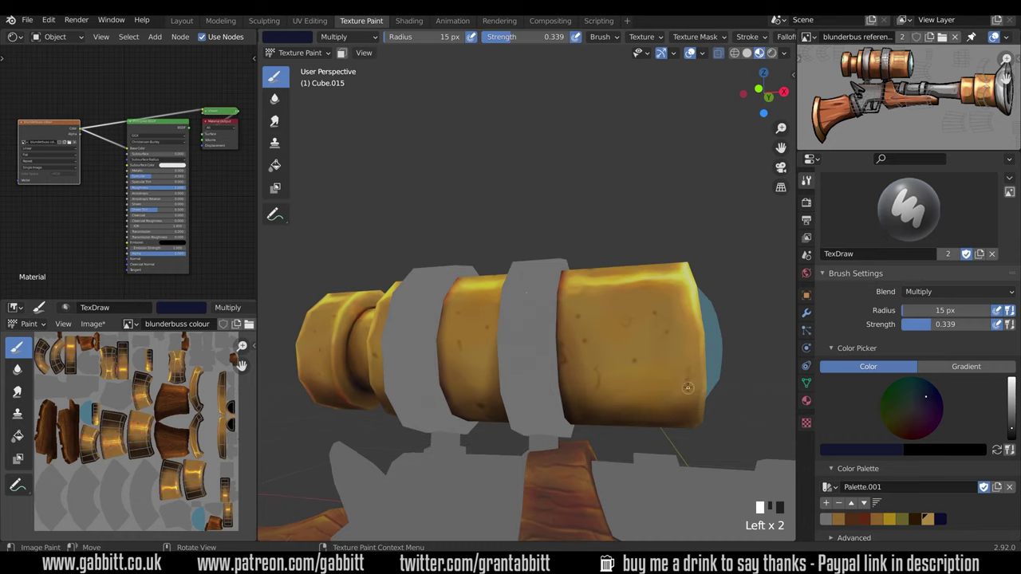
pyautogui.moveTo(712, 300); pyautogui.dragTo(554, 357, button='middle')
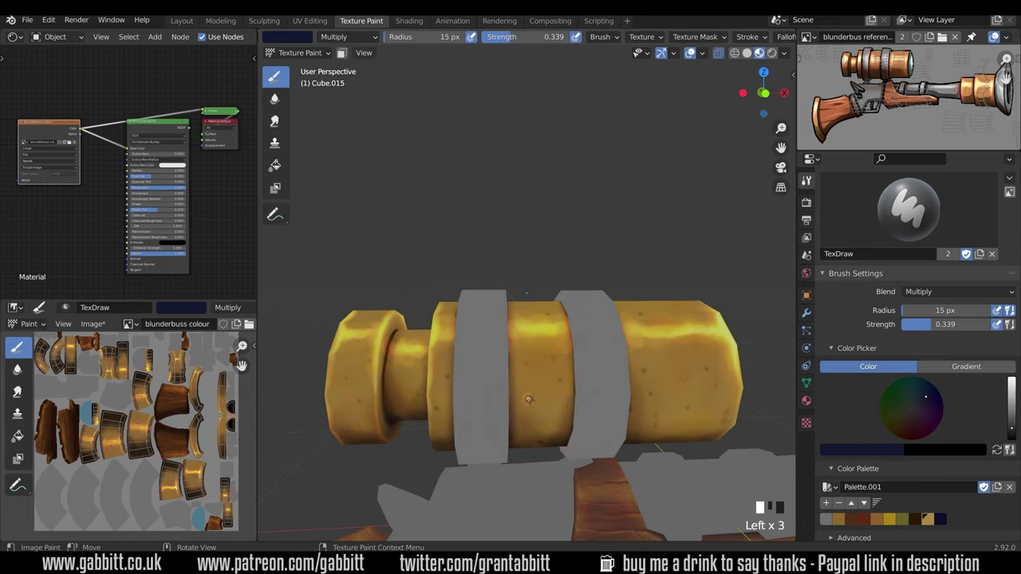
pyautogui.click(710, 351)
# Enlarge the brush to 38 px, lower its strength to 0.277 and dab soft dark dents on the scope's front section
pyautogui.moveTo(639, 328)
pyautogui.mouseDown(button='middle')
pyautogui.moveTo(710, 337)
pyautogui.moveTo(677, 353)
pyautogui.mouseUp(button='middle')
pyautogui.press('f')
pyautogui.click(691, 365)
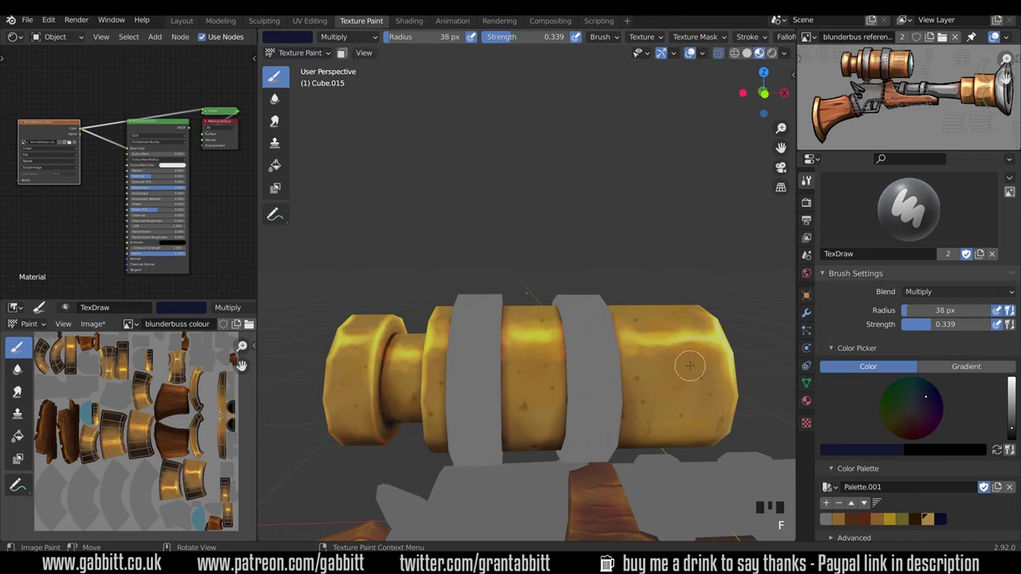
pyautogui.moveTo(922, 329); pyautogui.dragTo(915, 325)
pyautogui.moveTo(718, 392); pyautogui.dragTo(692, 397, button='middle')
pyautogui.click(626, 394)
pyautogui.click(623, 394)
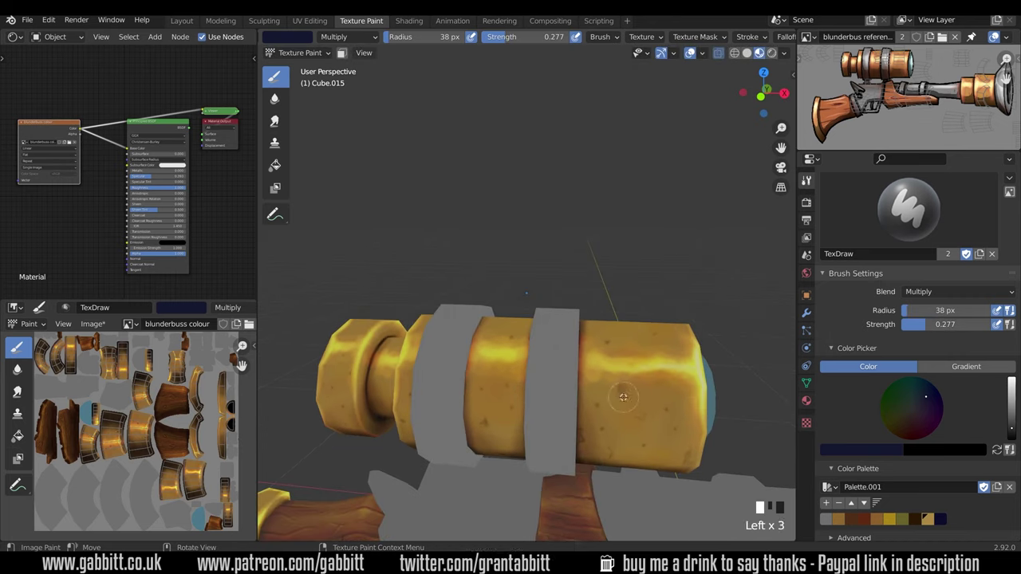
# Add further soft 38 px dark patches across the scope's middle and front sections
pyautogui.moveTo(622, 395); pyautogui.dragTo(647, 388, button='middle')
pyautogui.click(524, 341)
pyautogui.click(527, 345)
pyautogui.moveTo(528, 344); pyautogui.dragTo(608, 322, button='middle')
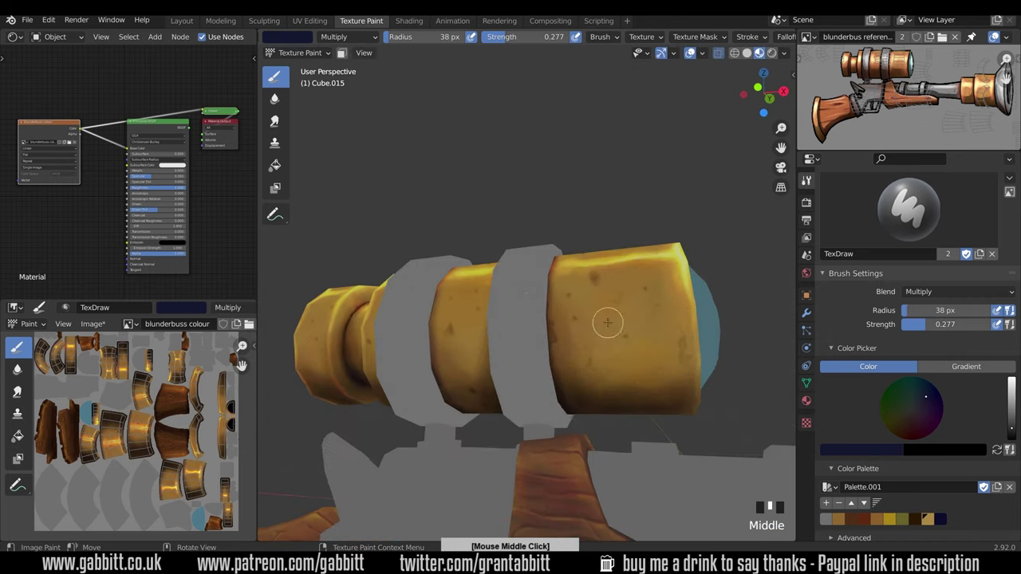
pyautogui.moveTo(631, 378); pyautogui.dragTo(647, 395, button='middle')
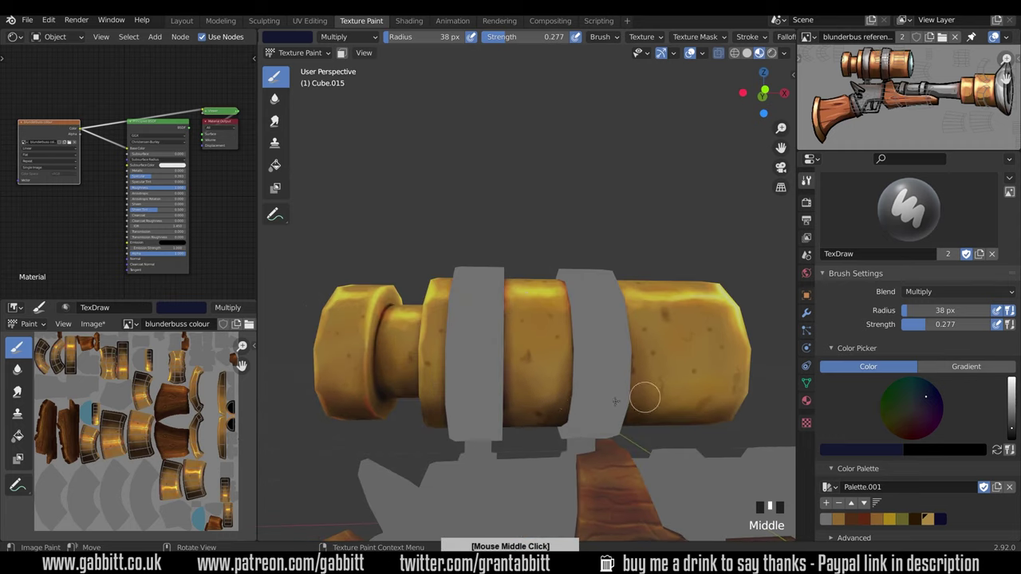
pyautogui.moveTo(558, 382)
pyautogui.mouseDown(button='middle')
pyautogui.moveTo(600, 370)
pyautogui.moveTo(341, 356)
pyautogui.moveTo(702, 439)
pyautogui.moveTo(672, 453)
pyautogui.moveTo(682, 431)
pyautogui.moveTo(662, 457)
pyautogui.moveTo(675, 361)
pyautogui.moveTo(652, 352)
pyautogui.moveTo(559, 368)
pyautogui.moveTo(529, 316)
pyautogui.mouseUp(button='middle')
pyautogui.click(537, 371)
pyautogui.click(539, 372)
pyautogui.click(541, 370)
pyautogui.click(544, 366)
# Reduce the brush radius to 10 px and paint thin dark scratches on the scope's brass sections
pyautogui.press('f')
pyautogui.click(327, 364)
pyautogui.press('f')
pyautogui.click(519, 359)
pyautogui.moveTo(501, 399); pyautogui.dragTo(520, 406)
pyautogui.moveTo(519, 405)
pyautogui.mouseDown(button='middle')
pyautogui.moveTo(487, 391)
pyautogui.moveTo(509, 383)
pyautogui.mouseUp(button='middle')
pyautogui.moveTo(488, 403); pyautogui.dragTo(463, 395)
pyautogui.moveTo(462, 395); pyautogui.dragTo(527, 351, button='middle')
pyautogui.click(495, 313)
pyautogui.click(515, 305)
# Paint short dark cuts into the edges of the scope's eyepiece, rear ring and front section
pyautogui.moveTo(496, 313); pyautogui.dragTo(575, 339, button='middle')
pyautogui.click(459, 368)
pyautogui.click(459, 368)
pyautogui.click(458, 368)
pyautogui.click(459, 368)
pyautogui.moveTo(483, 389)
pyautogui.mouseDown(button='middle')
pyautogui.moveTo(583, 410)
pyautogui.moveTo(545, 409)
pyautogui.moveTo(531, 435)
pyautogui.mouseUp(button='middle')
pyautogui.click(545, 408)
pyautogui.moveTo(590, 383); pyautogui.dragTo(527, 351, button='middle')
pyautogui.keyDown('ctrl'); pyautogui.moveTo(527, 352); pyautogui.dragTo(525, 323, button='middle'); pyautogui.keyUp('ctrl')
pyautogui.moveTo(446, 328); pyautogui.dragTo(457, 334)
pyautogui.click(469, 375)
pyautogui.click(469, 375)
pyautogui.moveTo(461, 335)
pyautogui.mouseDown(button='middle')
pyautogui.moveTo(519, 422)
pyautogui.moveTo(547, 375)
pyautogui.mouseUp(button='middle')
pyautogui.click(554, 381)
pyautogui.click(556, 380)
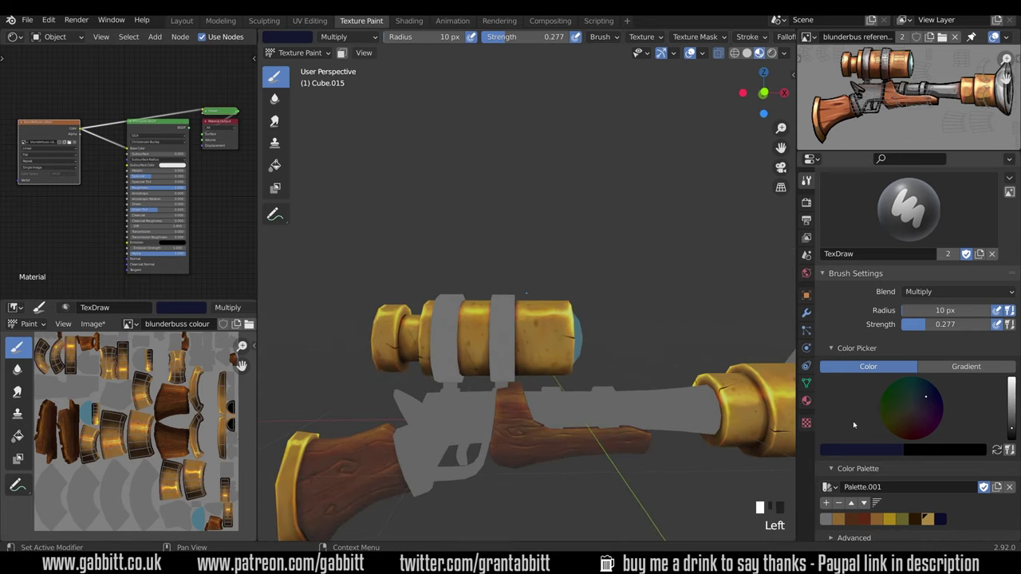
# Highlight the edges of the scope's front-section dents and scratches with orange in Color Dodge mode at 15 px
pyautogui.click(958, 292)
pyautogui.click(875, 418)
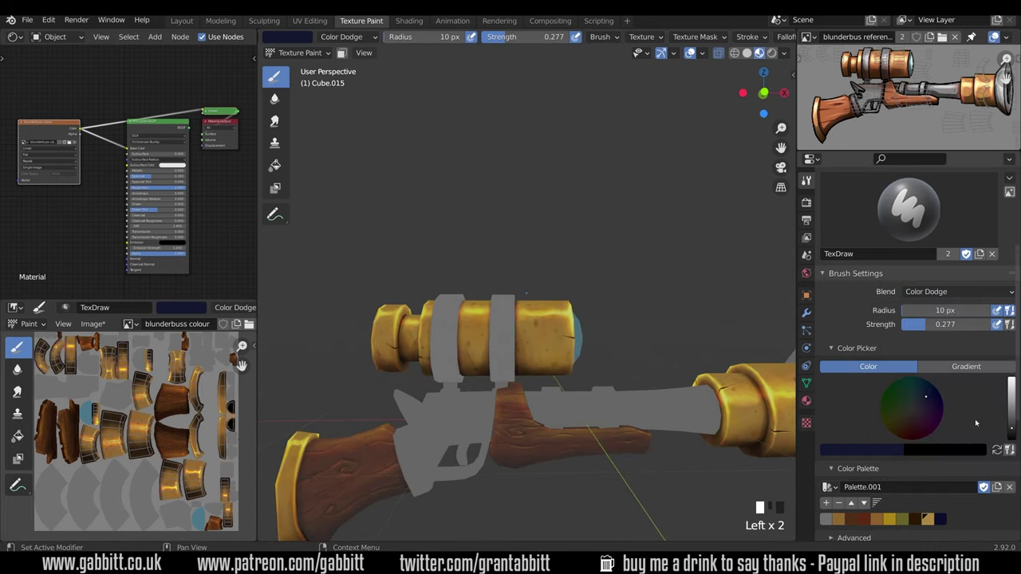
pyautogui.click(1009, 393)
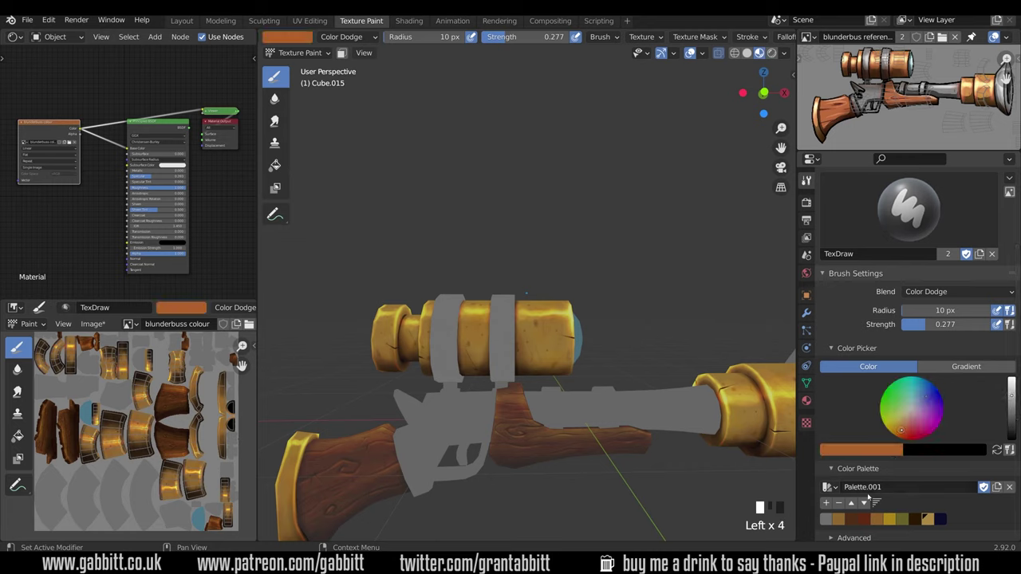
pyautogui.keyDown('ctrl'); pyautogui.moveTo(607, 431); pyautogui.dragTo(520, 262, button='middle'); pyautogui.keyUp('ctrl')
pyautogui.keyDown('alt'); pyautogui.middleClick(519, 334); pyautogui.keyUp('alt')
pyautogui.moveTo(520, 261)
pyautogui.mouseDown(button='middle')
pyautogui.moveTo(523, 283)
pyautogui.moveTo(562, 272)
pyautogui.mouseUp(button='middle')
pyautogui.click(487, 245)
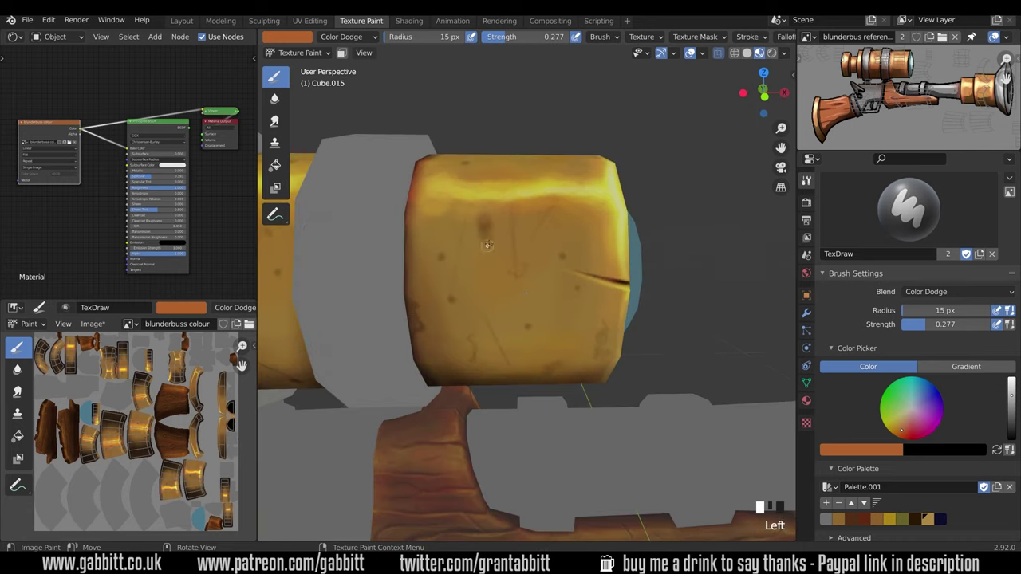
pyautogui.moveTo(417, 312); pyautogui.dragTo(459, 323, button='middle')
pyautogui.click(486, 225)
pyautogui.click(510, 277)
pyautogui.moveTo(504, 300); pyautogui.dragTo(492, 348, button='middle')
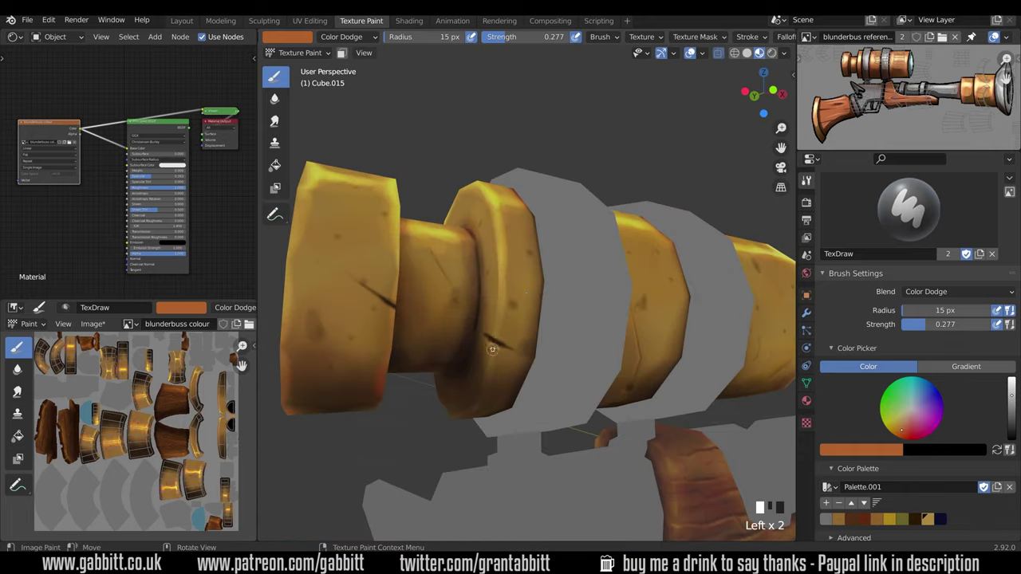
# Add Color Dodge highlights beside the cuts and dents on the scope's eyepiece and rear ring
pyautogui.moveTo(536, 289); pyautogui.dragTo(530, 371, button='middle')
pyautogui.click(498, 430)
pyautogui.click(569, 296)
pyautogui.moveTo(536, 74); pyautogui.dragTo(478, 335, button='middle')
pyautogui.click(492, 197)
pyautogui.moveTo(490, 196)
pyautogui.mouseDown(button='middle')
pyautogui.moveTo(607, 319)
pyautogui.moveTo(724, 417)
pyautogui.moveTo(640, 334)
pyautogui.moveTo(541, 431)
pyautogui.moveTo(627, 439)
pyautogui.mouseUp(button='middle')
pyautogui.hotkey('ctrl', 'Tab')
pyautogui.press('Escape')
# Paint dark specks and a cut on the butt plate's side using Multiply mode and a dark indigo colour
pyautogui.click(930, 293)
pyautogui.click(887, 356)
pyautogui.keyDown('shift'); pyautogui.moveTo(576, 519); pyautogui.dragTo(586, 443, button='middle'); pyautogui.keyUp('shift')
pyautogui.keyDown('ctrl'); pyautogui.moveTo(586, 443); pyautogui.dragTo(565, 325, button='middle'); pyautogui.keyUp('ctrl')
pyautogui.click(925, 400)
pyautogui.click(1012, 420)
pyautogui.click(573, 394)
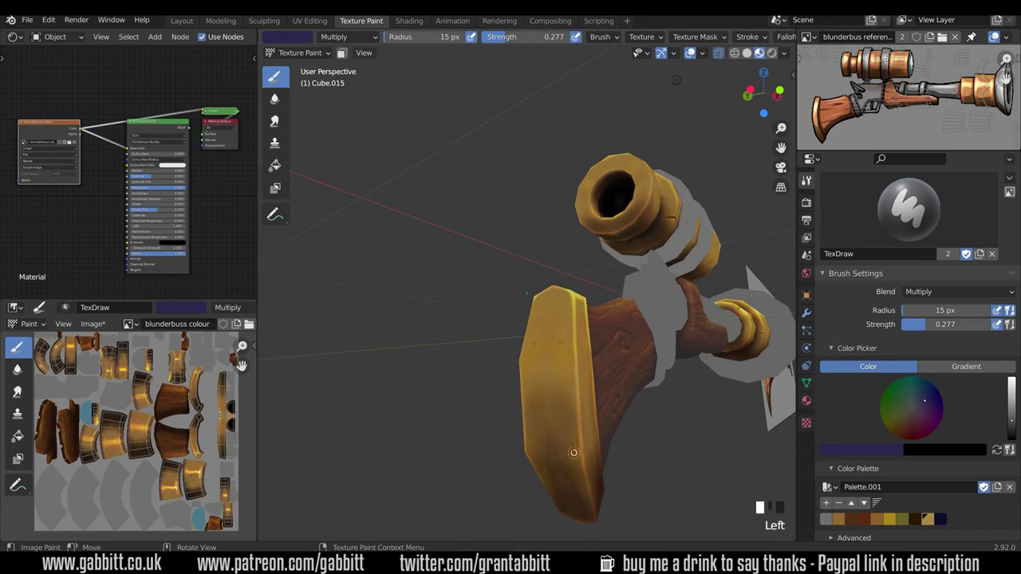
pyautogui.moveTo(624, 428); pyautogui.dragTo(626, 274, button='middle')
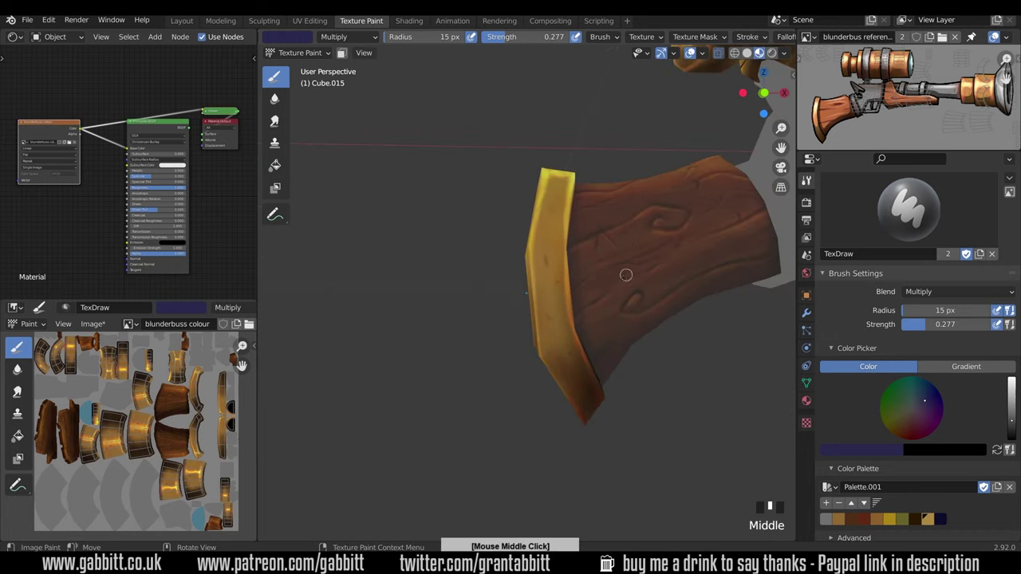
pyautogui.moveTo(569, 331); pyautogui.dragTo(544, 326, button='middle')
pyautogui.moveTo(538, 312); pyautogui.dragTo(573, 320)
pyautogui.moveTo(650, 289)
pyautogui.mouseDown(button='middle')
pyautogui.moveTo(691, 282)
pyautogui.moveTo(659, 291)
pyautogui.mouseUp(button='middle')
# Highlight the lower edge of the butt plate's cut with light orange in Color Dodge mode
pyautogui.click(923, 292)
pyautogui.click(876, 418)
pyautogui.scroll(3, 599, 336)
pyautogui.click(904, 422)
pyautogui.click(1011, 393)
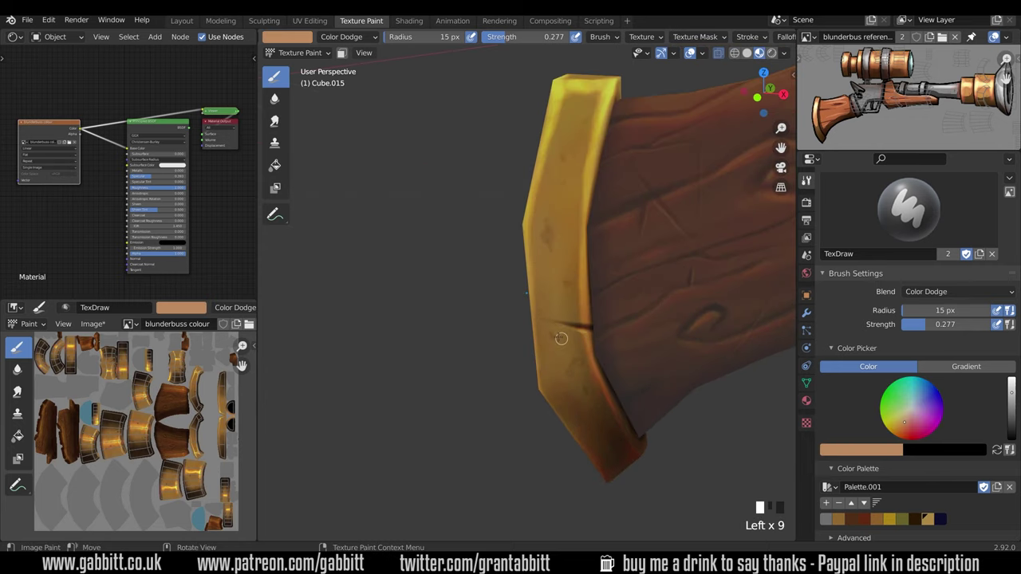
pyautogui.scroll(-5, 641, 231)
pyautogui.moveTo(641, 230); pyautogui.dragTo(647, 372, button='middle')
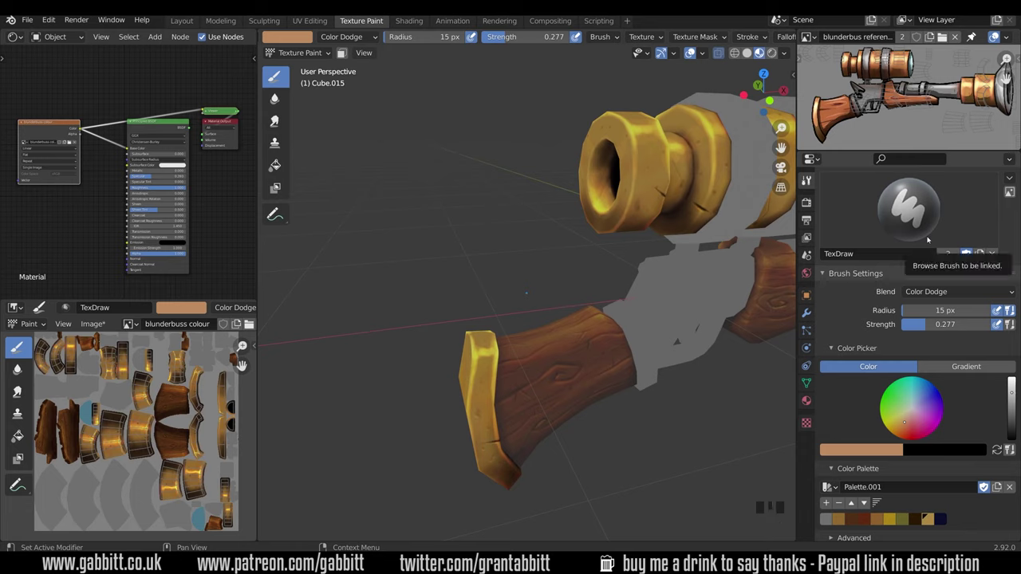
# Turn off Y mirror symmetry and paint navy scratches on the butt plate's end face in Multiply mode
pyautogui.moveTo(742, 36); pyautogui.dragTo(510, 57, button='middle')
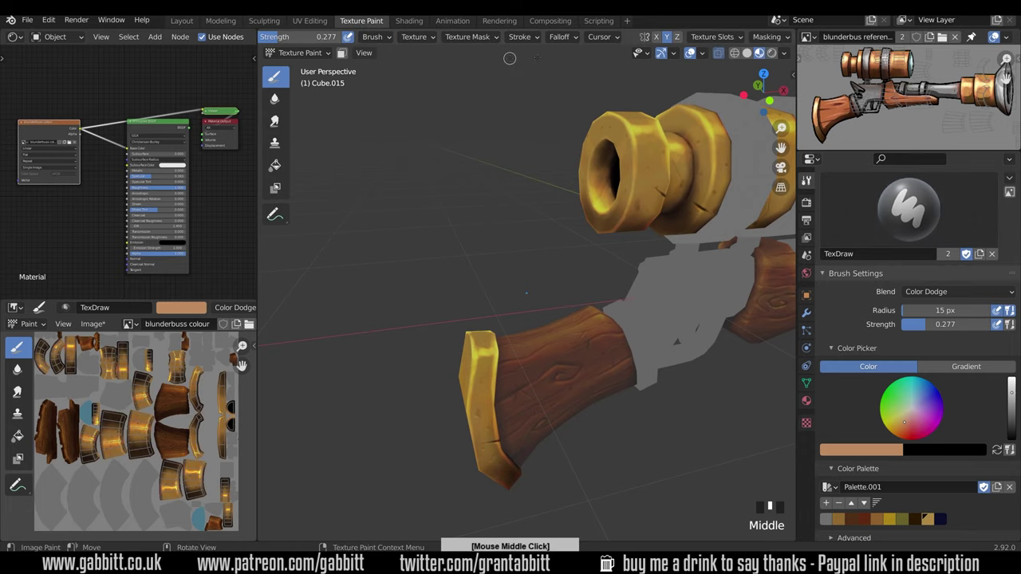
pyautogui.click(950, 292)
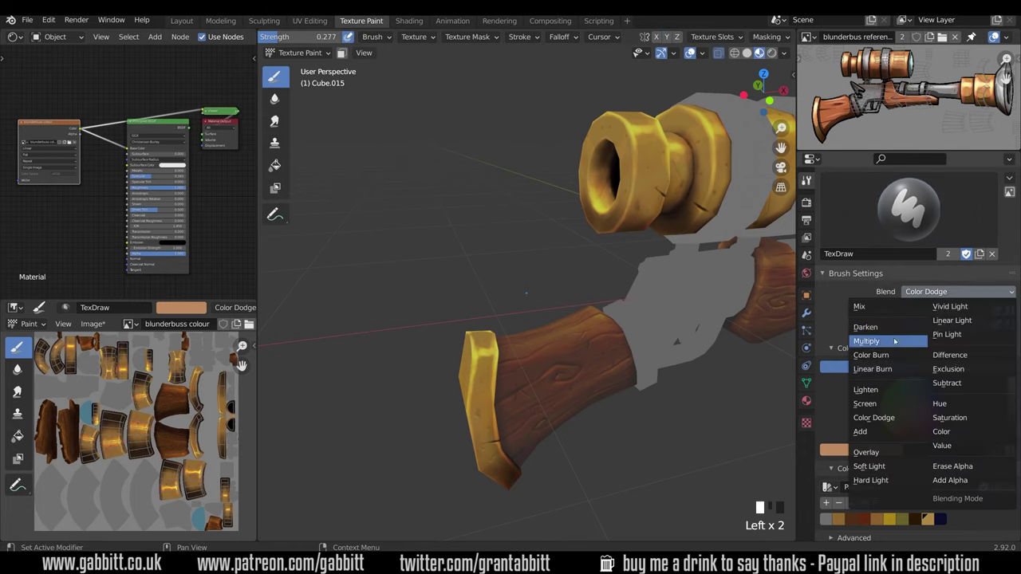
pyautogui.click(895, 341)
pyautogui.moveTo(718, 383); pyautogui.dragTo(596, 359, button='middle')
pyautogui.click(942, 520)
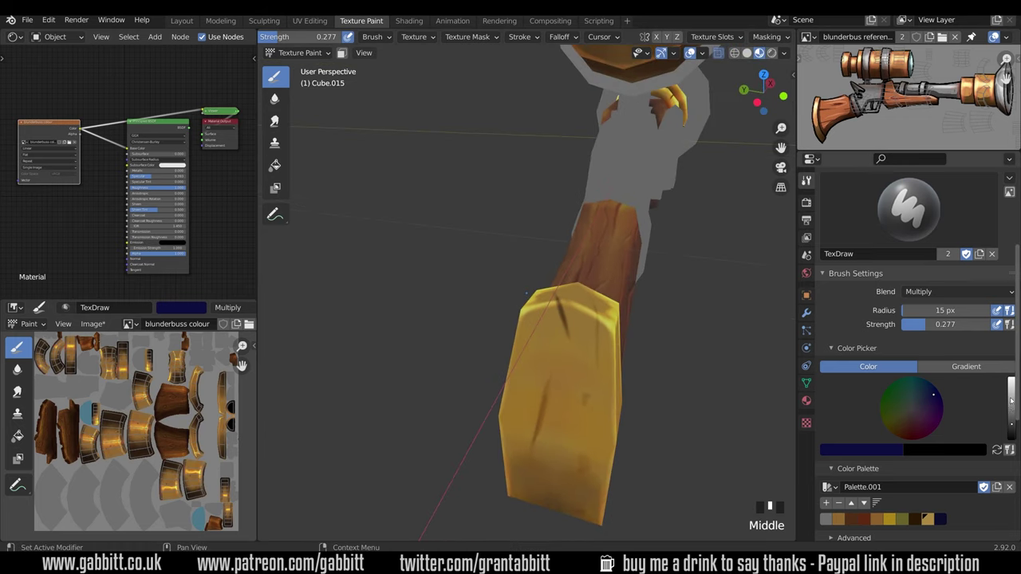
# Edge the scratches on the butt plate's end face with orange highlights in Color Dodge mode
pyautogui.moveTo(1012, 402); pyautogui.dragTo(1012, 381)
pyautogui.click(958, 292)
pyautogui.click(877, 393)
pyautogui.moveTo(610, 324)
pyautogui.keyDown('ctrl'); pyautogui.mouseDown(button='middle')
pyautogui.moveTo(620, 319)
pyautogui.moveTo(618, 329)
pyautogui.mouseUp(button='middle'); pyautogui.keyUp('ctrl')
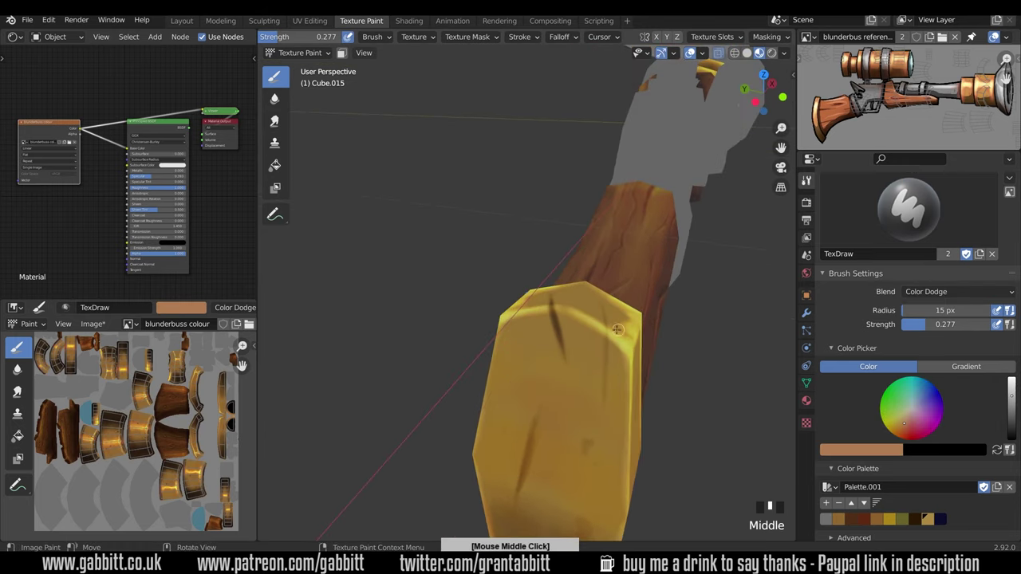
pyautogui.moveTo(605, 370)
pyautogui.keyDown('shift'); pyautogui.mouseDown(button='middle')
pyautogui.moveTo(657, 383)
pyautogui.moveTo(588, 417)
pyautogui.moveTo(606, 383)
pyautogui.mouseUp(button='middle'); pyautogui.keyUp('shift')
# Try painting unmirrored marks on top of the scope's eyepiece in Multiply mode, followed by Color Dodge mode
pyautogui.click(934, 292)
pyautogui.click(878, 342)
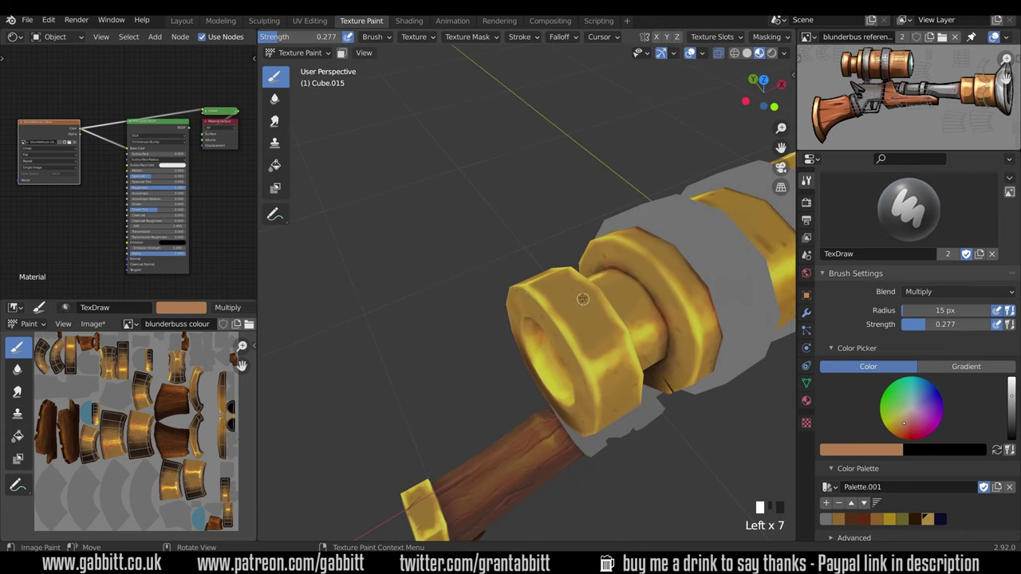
pyautogui.moveTo(594, 319); pyautogui.dragTo(593, 295, button='middle')
pyautogui.click(958, 291)
pyautogui.click(877, 392)
# Undo the latest run of brush strokes on the scope's eyepiece
pyautogui.hotkey('ctrl', 'z')
pyautogui.hotkey('ctrl', 'z')
pyautogui.hotkey('ctrl', 'z')
pyautogui.hotkey('ctrl', 'z')
pyautogui.hotkey('ctrl', 'z')
pyautogui.hotkey('ctrl', 'z')
pyautogui.hotkey('ctrl', 'z')
pyautogui.hotkey('ctrl', 'z')
pyautogui.hotkey('ctrl', 'z')
pyautogui.hotkey('ctrl', 'z')
pyautogui.hotkey('ctrl', 'z')
pyautogui.hotkey('ctrl', 'z')
pyautogui.hotkey('ctrl', 'z')
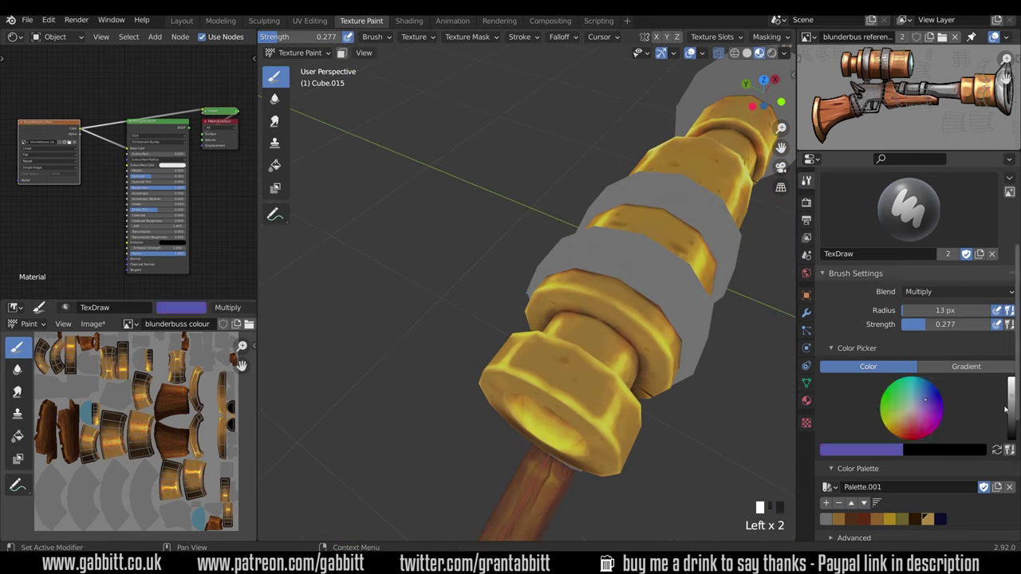
# Paint dark navy scratches across the scope's eyepiece and rear rim in Multiply mode with a 13 px brush
pyautogui.press('Left')
pyautogui.press('Left')
pyautogui.press('Left')
pyautogui.press('Left')
pyautogui.press('Left')
pyautogui.press('Left')
pyautogui.press('Left')
pyautogui.press('Left')
pyautogui.press('Left')
pyautogui.press('Left')
pyautogui.press('Left')
pyautogui.press('Left')
pyautogui.press('Left')
pyautogui.press('Left')
pyautogui.press('Left')
pyautogui.press('Left')
pyautogui.press('Left')
pyautogui.press('Left')
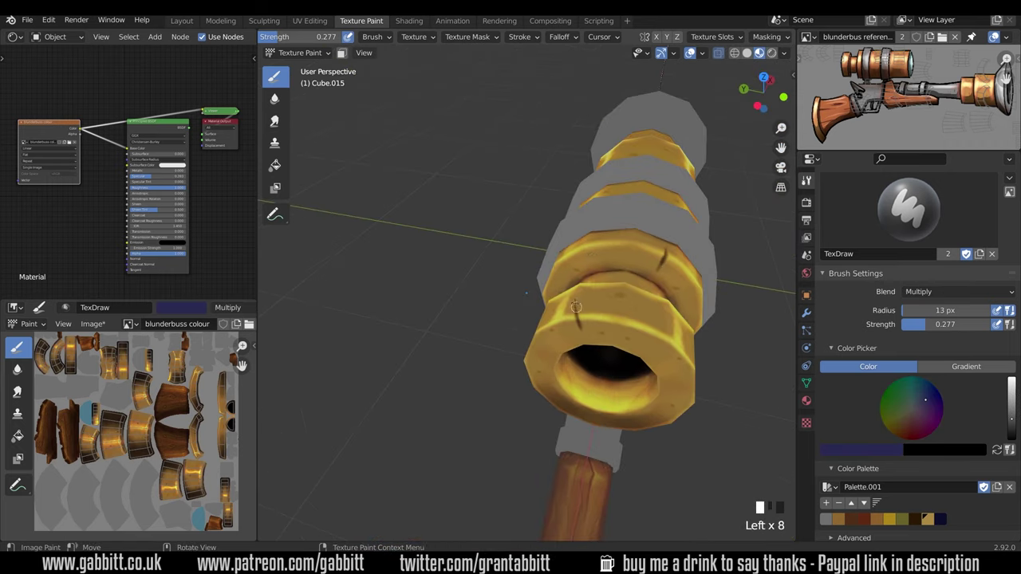
pyautogui.moveTo(707, 258); pyautogui.dragTo(550, 275, button='middle')
# Paint a dark purple cut into the scope's front rim in Multiply mode, undoing the misplaced strokes
pyautogui.moveTo(1012, 391); pyautogui.dragTo(1012, 416)
pyautogui.click(926, 405)
pyautogui.click(958, 292)
pyautogui.click(925, 339)
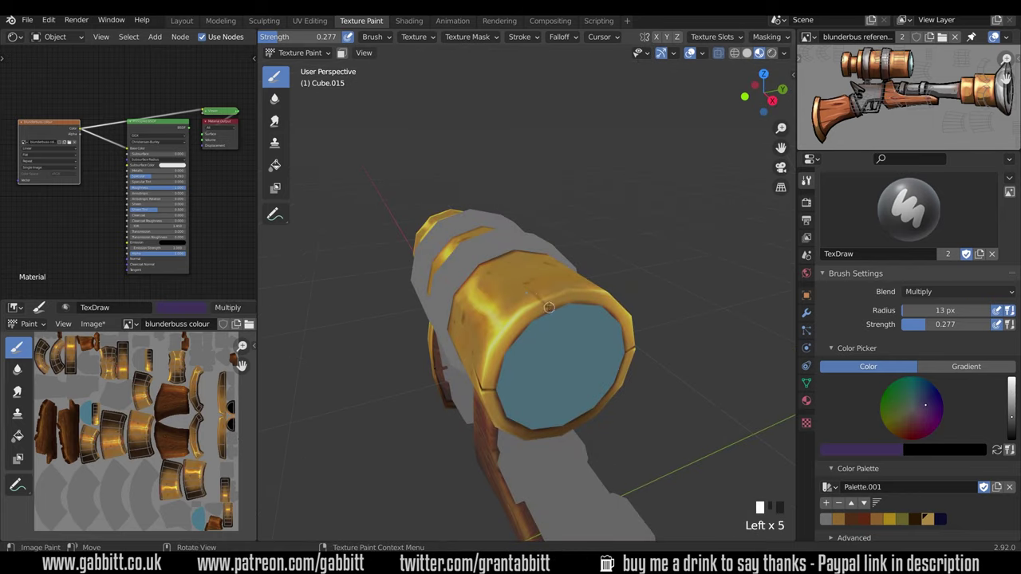
pyautogui.hotkey('ctrl', 'z')
pyautogui.hotkey('ctrl', 'z')
pyautogui.hotkey('ctrl', 'z')
pyautogui.moveTo(546, 307)
pyautogui.mouseDown(button='middle')
pyautogui.moveTo(542, 338)
pyautogui.moveTo(522, 301)
pyautogui.mouseUp(button='middle')
# Edge the cut on the scope's front rim with a bright orange-red highlight in Color Dodge mode
pyautogui.click(958, 292)
pyautogui.click(875, 419)
pyautogui.click(906, 426)
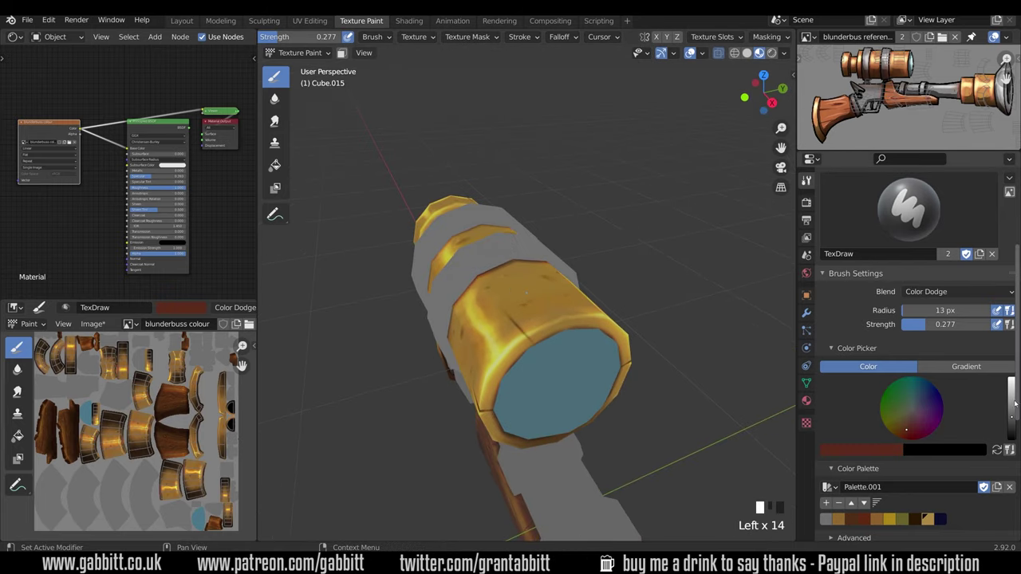
pyautogui.moveTo(1011, 417); pyautogui.dragTo(1012, 391)
pyautogui.keyDown('ctrl'); pyautogui.moveTo(663, 355); pyautogui.dragTo(663, 375, button='middle'); pyautogui.keyUp('ctrl')
pyautogui.moveTo(447, 395)
pyautogui.mouseDown(button='middle')
pyautogui.moveTo(488, 373)
pyautogui.moveTo(511, 383)
pyautogui.mouseUp(button='middle')
# Paint dark navy cuts on the barrel's brass collar in Multiply mode
pyautogui.click(957, 292)
pyautogui.click(906, 344)
pyautogui.press('f')
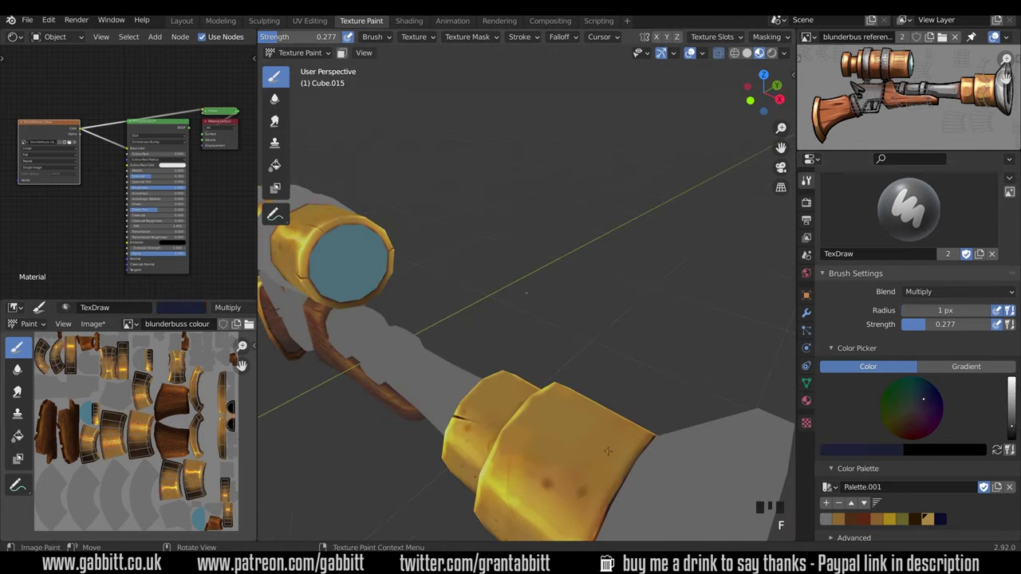
pyautogui.moveTo(553, 426)
pyautogui.mouseDown(button='middle')
pyautogui.moveTo(636, 446)
pyautogui.moveTo(663, 424)
pyautogui.mouseUp(button='middle')
pyautogui.moveTo(672, 420); pyautogui.dragTo(694, 429)
# Edge the brass collar's cuts with pale orange highlights in Color Dodge mode using a 10 px brush
pyautogui.click(957, 292)
pyautogui.click(877, 418)
pyautogui.click(903, 422)
pyautogui.moveTo(1012, 426); pyautogui.dragTo(1012, 393)
pyautogui.moveTo(670, 439); pyautogui.dragTo(629, 459, button='middle')
pyautogui.moveTo(618, 457); pyautogui.dragTo(629, 463)
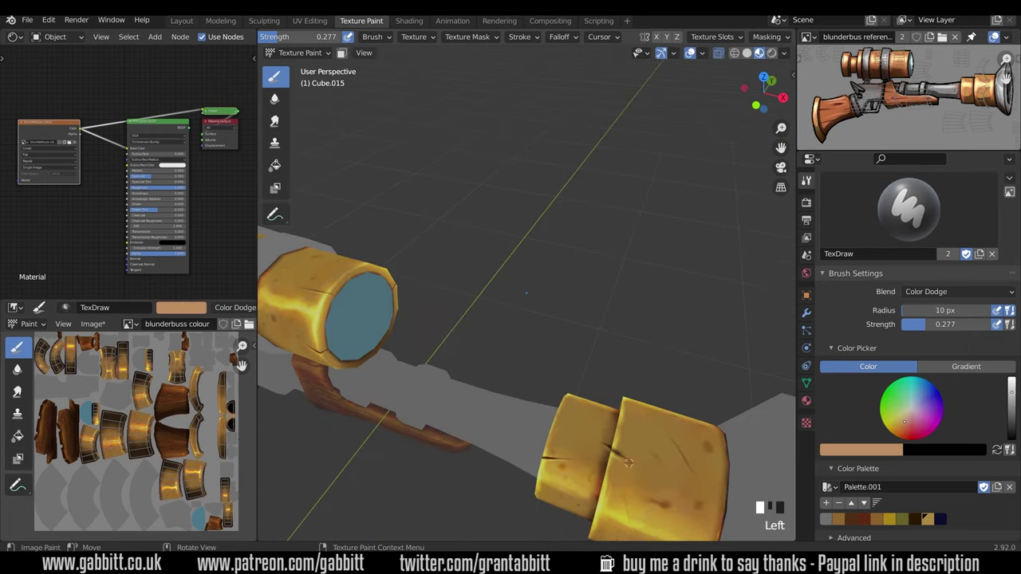
pyautogui.moveTo(710, 454); pyautogui.dragTo(681, 443, button='middle')
# Brush a saturated orange glow onto the scope's front section in Color Dodge mode at 53 px radius and 0.139 strength
pyautogui.moveTo(498, 305); pyautogui.dragTo(530, 295, button='middle')
pyautogui.moveTo(742, 405); pyautogui.dragTo(741, 387, button='middle')
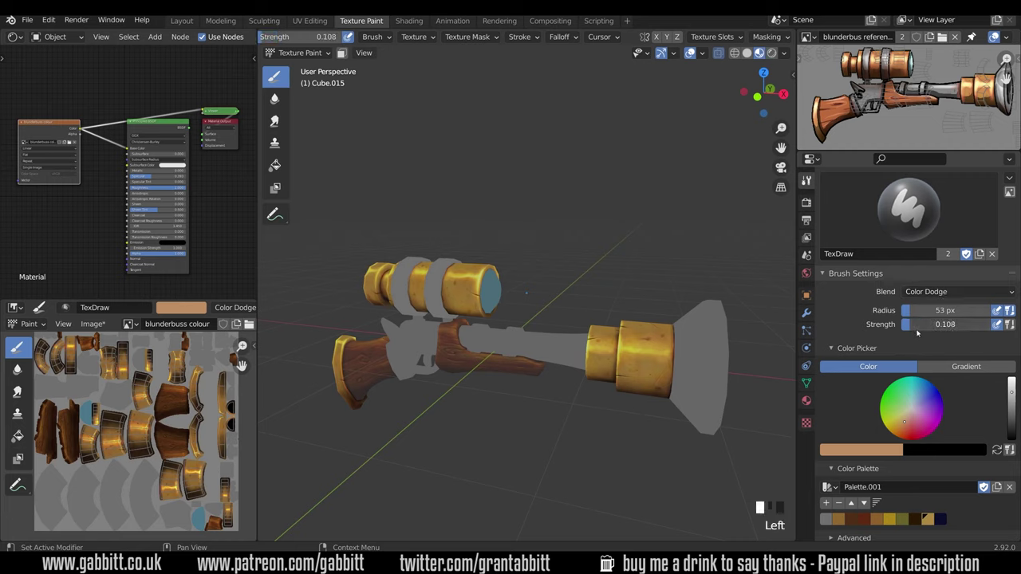
pyautogui.click(1012, 386)
pyautogui.scroll(4, 482, 266)
pyautogui.keyDown('shift'); pyautogui.moveTo(481, 267); pyautogui.dragTo(532, 312, button='middle'); pyautogui.keyUp('shift')
pyautogui.moveTo(497, 272); pyautogui.dragTo(551, 279, button='middle')
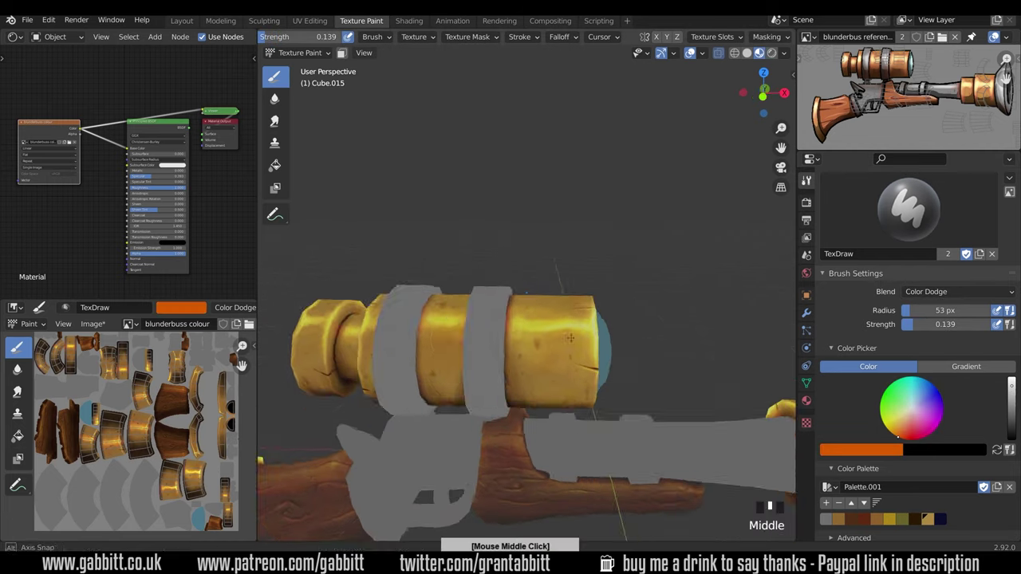
pyautogui.moveTo(587, 323); pyautogui.dragTo(586, 387)
pyautogui.moveTo(527, 295); pyautogui.dragTo(551, 316, button='middle')
pyautogui.moveTo(481, 310); pyautogui.dragTo(431, 319, button='middle')
# Add smaller orange highlights along the scope's brass sections with a 21 px Color Dodge brush
pyautogui.moveTo(559, 359)
pyautogui.mouseDown()
pyautogui.moveTo(554, 349)
pyautogui.moveTo(571, 359)
pyautogui.mouseUp()
pyautogui.moveTo(511, 351); pyautogui.dragTo(558, 363, button='middle')
pyautogui.moveTo(558, 363)
pyautogui.keyDown('shift'); pyautogui.mouseDown(button='middle')
pyautogui.moveTo(564, 385)
pyautogui.moveTo(630, 393)
pyautogui.mouseUp(button='middle'); pyautogui.keyUp('shift')
pyautogui.moveTo(551, 351)
pyautogui.mouseDown()
pyautogui.moveTo(555, 383)
pyautogui.moveTo(517, 405)
pyautogui.mouseUp()
pyautogui.moveTo(574, 391); pyautogui.dragTo(510, 399, button='middle')
pyautogui.moveTo(622, 399)
pyautogui.keyDown('ctrl'); pyautogui.mouseDown(button='middle')
pyautogui.moveTo(633, 461)
pyautogui.moveTo(678, 438)
pyautogui.moveTo(638, 364)
pyautogui.mouseUp(button='middle'); pyautogui.keyUp('ctrl')
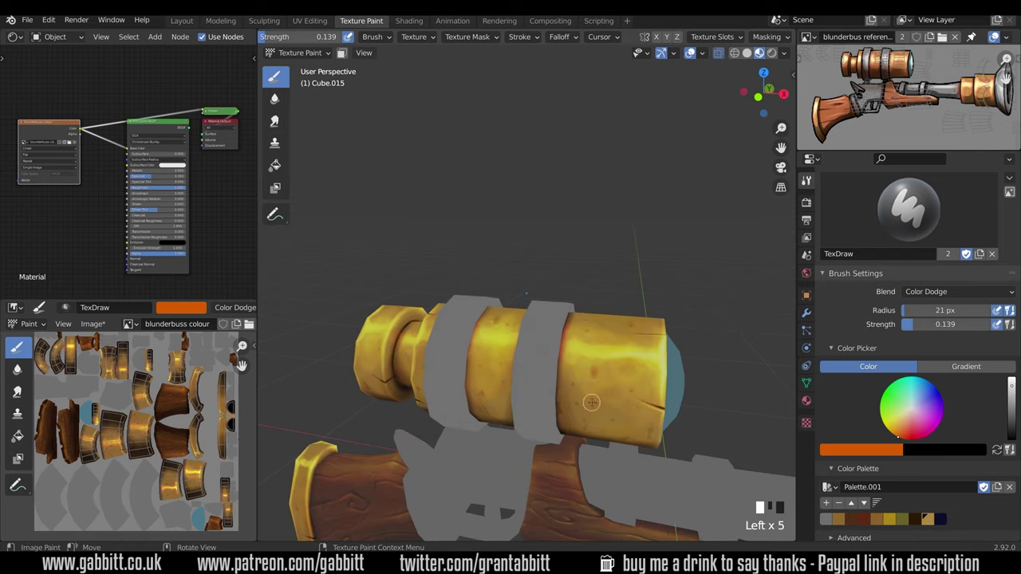
pyautogui.moveTo(650, 382)
pyautogui.mouseDown(button='middle')
pyautogui.moveTo(597, 366)
pyautogui.moveTo(528, 370)
pyautogui.mouseUp(button='middle')
# Shade the scope's brass sections with indigo in Multiply mode at 46 px radius and 0.077 strength
pyautogui.click(957, 292)
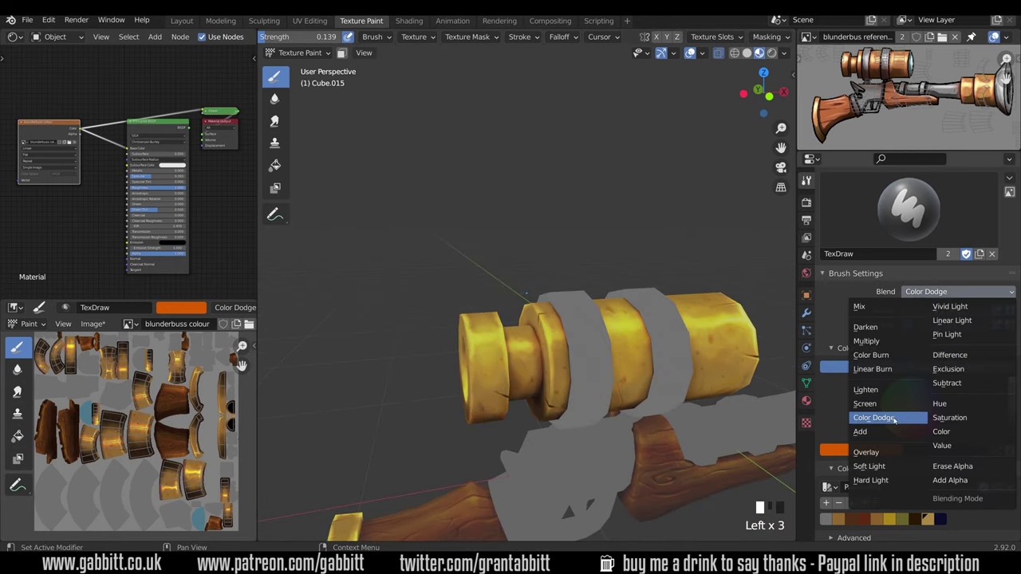
pyautogui.click(867, 341)
pyautogui.click(1010, 408)
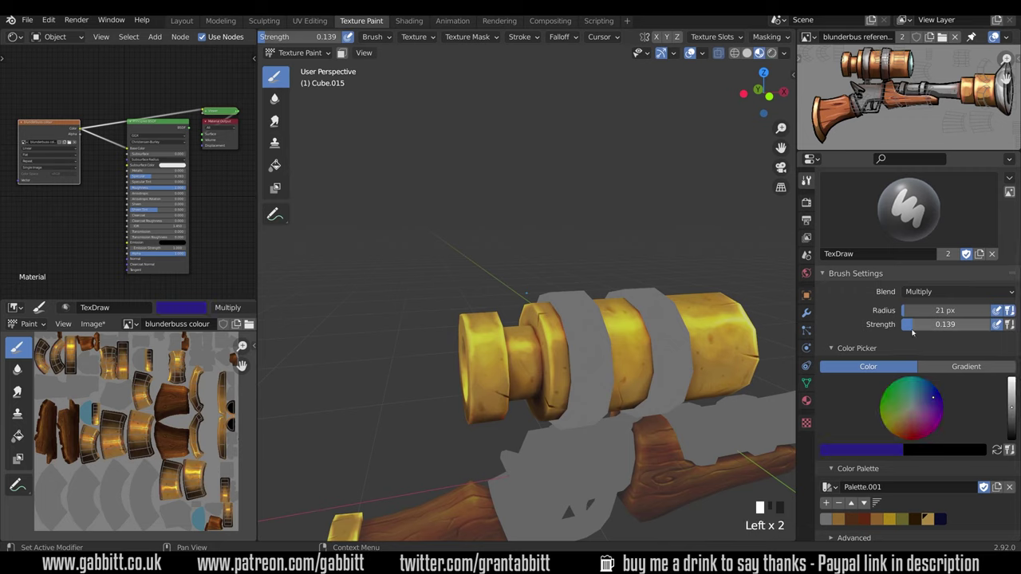
pyautogui.moveTo(916, 327); pyautogui.dragTo(909, 327)
pyautogui.moveTo(722, 375); pyautogui.dragTo(677, 374, button='middle')
pyautogui.moveTo(675, 377); pyautogui.dragTo(675, 371)
pyautogui.click(681, 385)
pyautogui.moveTo(688, 382)
pyautogui.mouseDown(button='middle')
pyautogui.moveTo(679, 365)
pyautogui.moveTo(669, 378)
pyautogui.mouseUp(button='middle')
pyautogui.moveTo(610, 367); pyautogui.dragTo(608, 361)
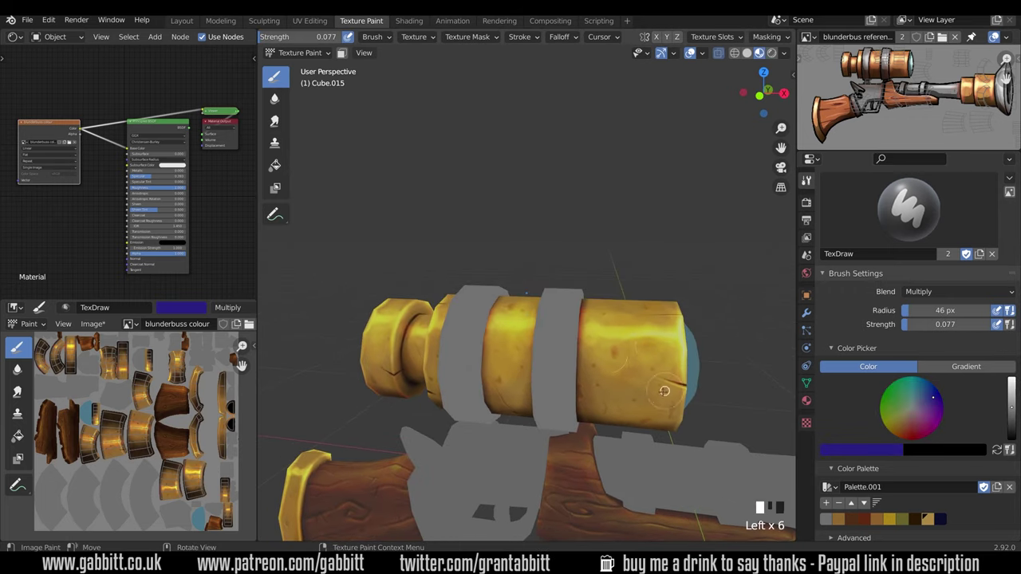
# Darken the underside of the scope's brass tube with soft indigo Multiply strokes
pyautogui.moveTo(665, 391); pyautogui.dragTo(605, 379, button='middle')
pyautogui.moveTo(571, 436); pyautogui.dragTo(597, 340, button='middle')
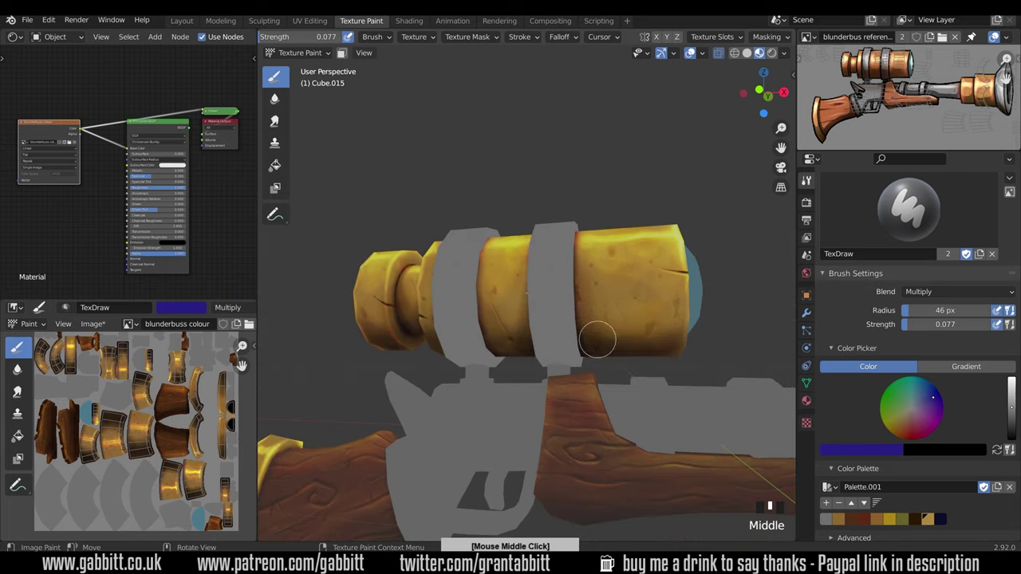
pyautogui.moveTo(560, 275)
pyautogui.mouseDown(button='middle')
pyautogui.moveTo(625, 337)
pyautogui.moveTo(580, 329)
pyautogui.mouseUp(button='middle')
pyautogui.click(625, 337)
pyautogui.click(625, 337)
pyautogui.click(580, 330)
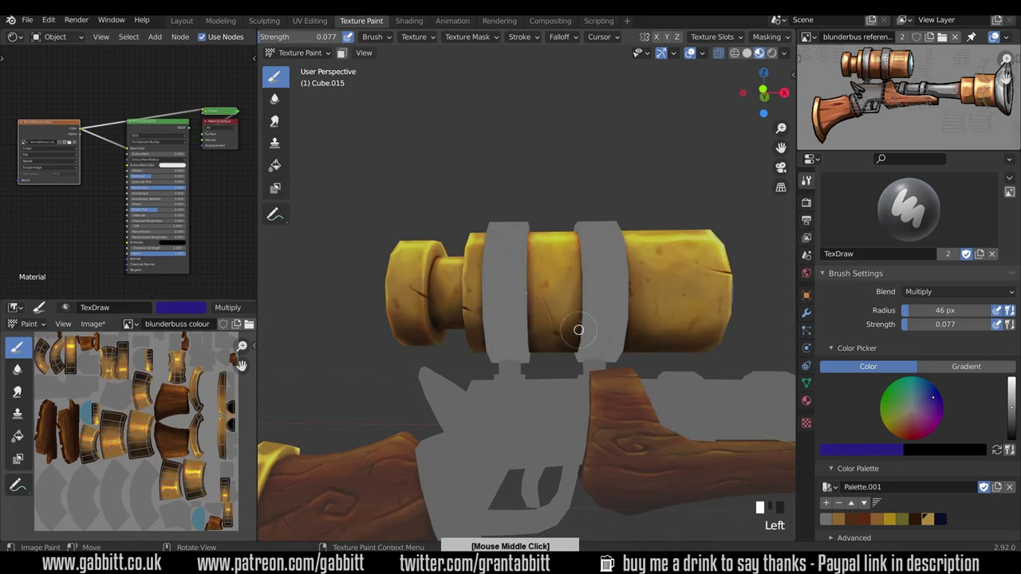
pyautogui.moveTo(568, 278); pyautogui.dragTo(514, 323, button='middle')
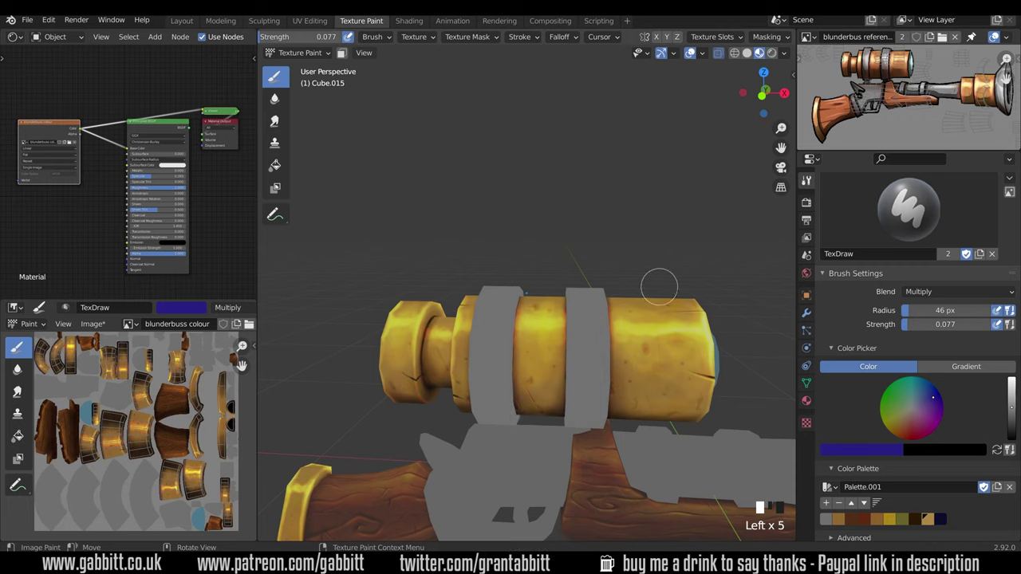
# Brighten the scope's brass with orange in Color Dodge mode at 0.299 strength
pyautogui.scroll(-4, 659, 287)
pyautogui.moveTo(718, 399)
pyautogui.mouseDown(button='middle')
pyautogui.moveTo(678, 417)
pyautogui.moveTo(610, 423)
pyautogui.moveTo(678, 411)
pyautogui.mouseUp(button='middle')
pyautogui.keyDown('shift'); pyautogui.moveTo(614, 426); pyautogui.dragTo(672, 405, button='middle'); pyautogui.keyUp('shift')
pyautogui.scroll(4, 594, 355)
pyautogui.click(564, 361)
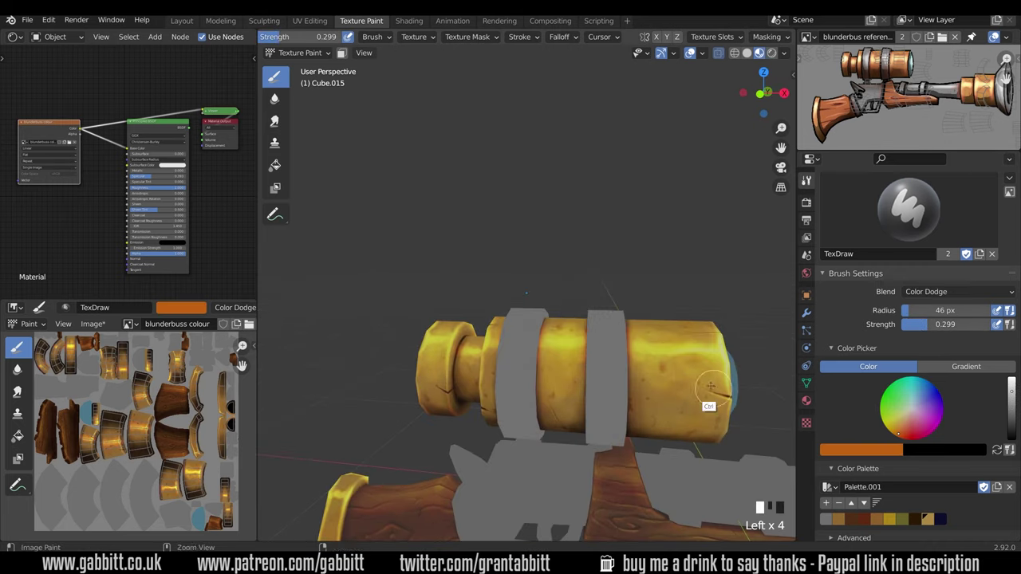
pyautogui.moveTo(575, 336)
pyautogui.mouseDown(button='middle')
pyautogui.moveTo(616, 315)
pyautogui.moveTo(531, 321)
pyautogui.mouseUp(button='middle')
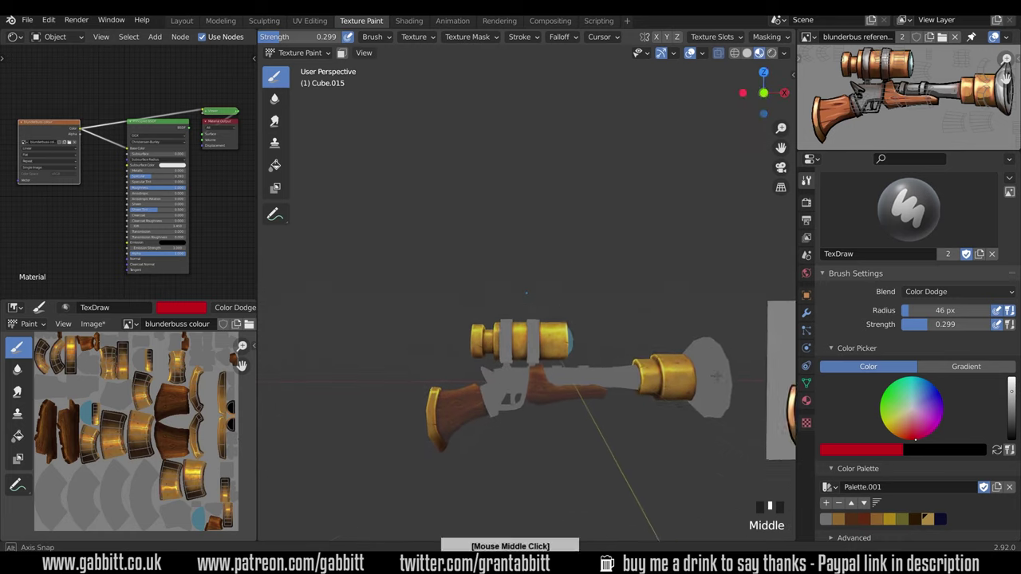
# Tint patches of the scope and barrel collar with red in Color Dodge mode using a 46 px brush
pyautogui.moveTo(716, 375)
pyautogui.mouseDown(button='middle')
pyautogui.moveTo(695, 370)
pyautogui.moveTo(638, 383)
pyautogui.moveTo(650, 395)
pyautogui.moveTo(703, 391)
pyautogui.mouseUp(button='middle')
pyautogui.scroll(2, 614, 383)
pyautogui.click(593, 383)
pyautogui.click(668, 410)
pyautogui.click(694, 382)
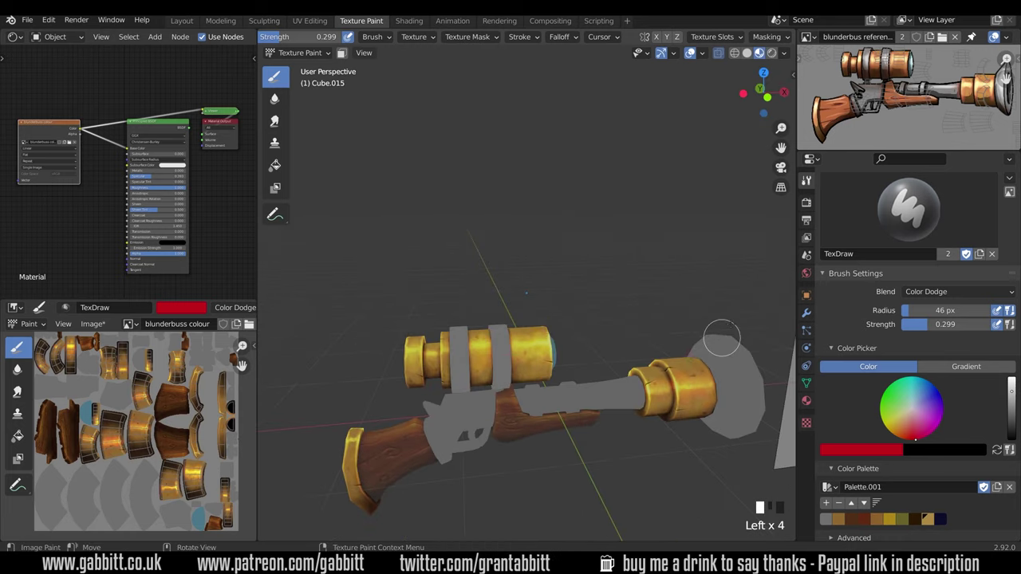
pyautogui.moveTo(722, 339)
pyautogui.mouseDown(button='middle')
pyautogui.moveTo(672, 362)
pyautogui.moveTo(655, 351)
pyautogui.moveTo(666, 363)
pyautogui.mouseUp(button='middle')
# Dab light orange highlights onto the barrel collar and scope with a 20 px Color Dodge brush
pyautogui.click(928, 519)
pyautogui.press('f')
pyautogui.click(678, 373)
pyautogui.click(655, 351)
pyautogui.click(674, 363)
pyautogui.moveTo(666, 363)
pyautogui.keyDown('ctrl'); pyautogui.mouseDown(button='middle')
pyautogui.moveTo(668, 394)
pyautogui.moveTo(679, 375)
pyautogui.moveTo(702, 400)
pyautogui.moveTo(558, 382)
pyautogui.moveTo(463, 346)
pyautogui.moveTo(452, 364)
pyautogui.mouseUp(button='middle'); pyautogui.keyUp('ctrl')
pyautogui.click(707, 403)
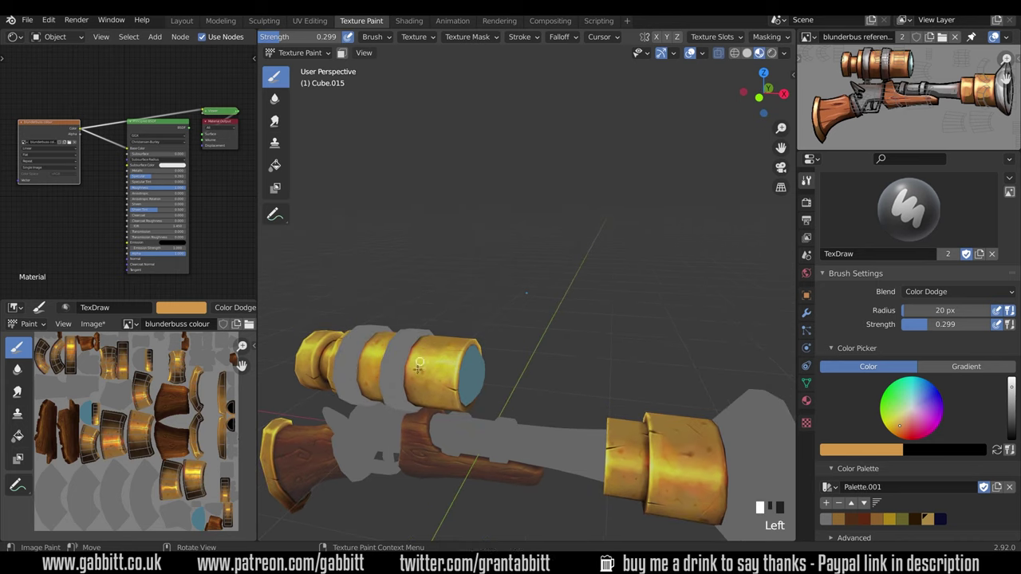
pyautogui.moveTo(419, 365); pyautogui.dragTo(513, 363, button='middle')
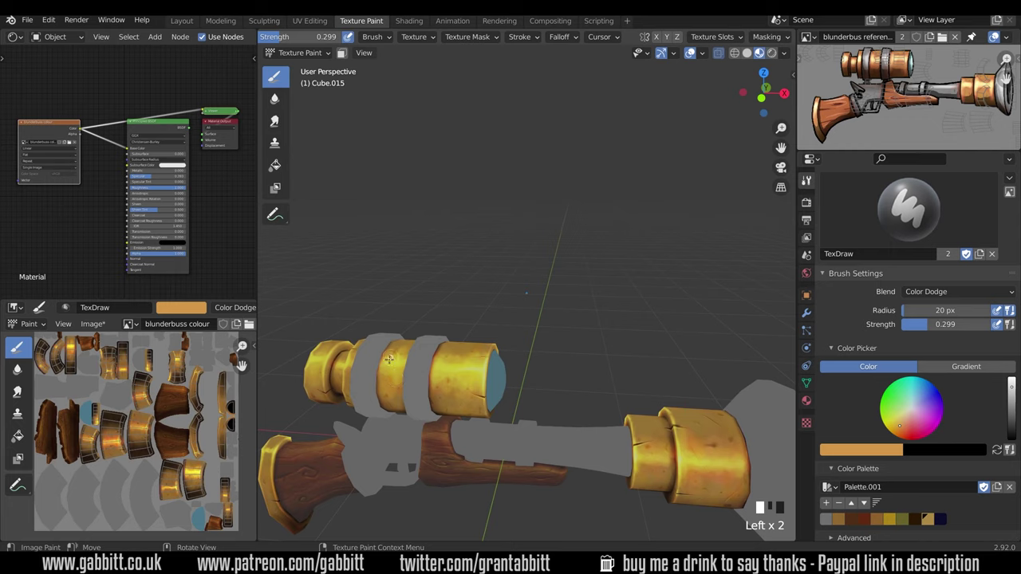
# Brush a red tint over the barrel's brass collar in Color Dodge mode
pyautogui.moveTo(632, 348)
pyautogui.keyDown('ctrl'); pyautogui.mouseDown(button='middle')
pyautogui.moveTo(645, 512)
pyautogui.moveTo(641, 476)
pyautogui.mouseUp(button='middle'); pyautogui.keyUp('ctrl')
pyautogui.click(907, 436)
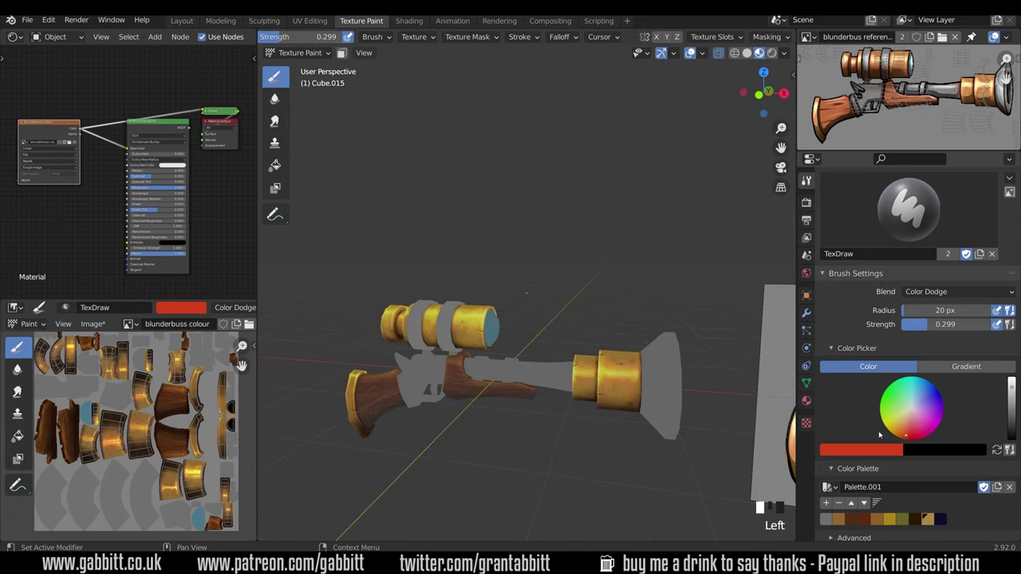
pyautogui.moveTo(678, 389)
pyautogui.mouseDown(button='middle')
pyautogui.moveTo(611, 390)
pyautogui.moveTo(645, 391)
pyautogui.moveTo(675, 344)
pyautogui.moveTo(640, 469)
pyautogui.moveTo(632, 430)
pyautogui.moveTo(640, 411)
pyautogui.moveTo(675, 449)
pyautogui.moveTo(742, 452)
pyautogui.moveTo(654, 456)
pyautogui.mouseUp(button='middle')
pyautogui.press('f')
pyautogui.keyDown('ctrl'); pyautogui.moveTo(654, 456); pyautogui.dragTo(648, 423, button='middle'); pyautogui.keyUp('ctrl')
pyautogui.moveTo(624, 378); pyautogui.dragTo(607, 433)
pyautogui.keyDown('ctrl'); pyautogui.moveTo(611, 430); pyautogui.dragTo(630, 391, button='middle'); pyautogui.keyUp('ctrl')
pyautogui.click(706, 420)
# Continue the deep red Color Dodge tint around the remaining brass parts of the gun
pyautogui.moveTo(510, 423); pyautogui.dragTo(491, 422, button='middle')
pyautogui.keyDown('ctrl'); pyautogui.moveTo(491, 423); pyautogui.dragTo(487, 384, button='middle'); pyautogui.keyUp('ctrl')
pyautogui.moveTo(486, 467)
pyautogui.keyDown('ctrl'); pyautogui.mouseDown(button='middle')
pyautogui.moveTo(486, 514)
pyautogui.moveTo(465, 500)
pyautogui.mouseUp(button='middle'); pyautogui.keyUp('ctrl')
pyautogui.moveTo(654, 369); pyautogui.dragTo(650, 399)
pyautogui.moveTo(650, 398); pyautogui.dragTo(654, 375)
pyautogui.moveTo(631, 393)
pyautogui.mouseDown(button='middle')
pyautogui.moveTo(586, 444)
pyautogui.moveTo(598, 403)
pyautogui.moveTo(677, 404)
pyautogui.moveTo(570, 386)
pyautogui.moveTo(686, 363)
pyautogui.moveTo(700, 395)
pyautogui.moveTo(730, 408)
pyautogui.moveTo(634, 411)
pyautogui.moveTo(777, 414)
pyautogui.mouseUp(button='middle')
pyautogui.moveTo(483, 358); pyautogui.dragTo(474, 359)
pyautogui.moveTo(474, 360); pyautogui.dragTo(688, 375, button='middle')
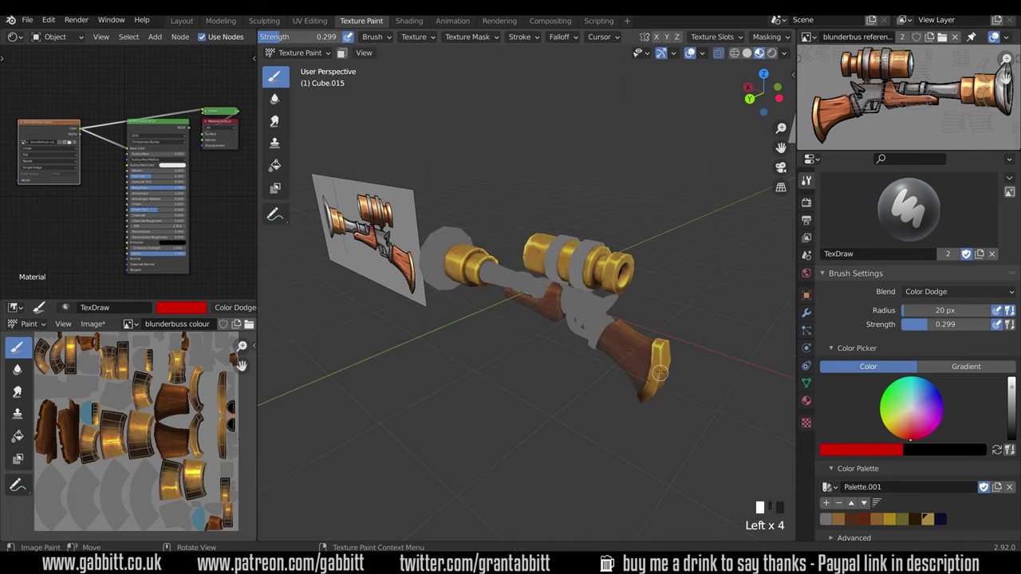
# Tint the scope's other side with deep red Color Dodge strokes at 50 px radius
pyautogui.moveTo(644, 296); pyautogui.dragTo(674, 296, button='middle')
pyautogui.click(630, 275)
pyautogui.moveTo(558, 276); pyautogui.dragTo(686, 268, button='middle')
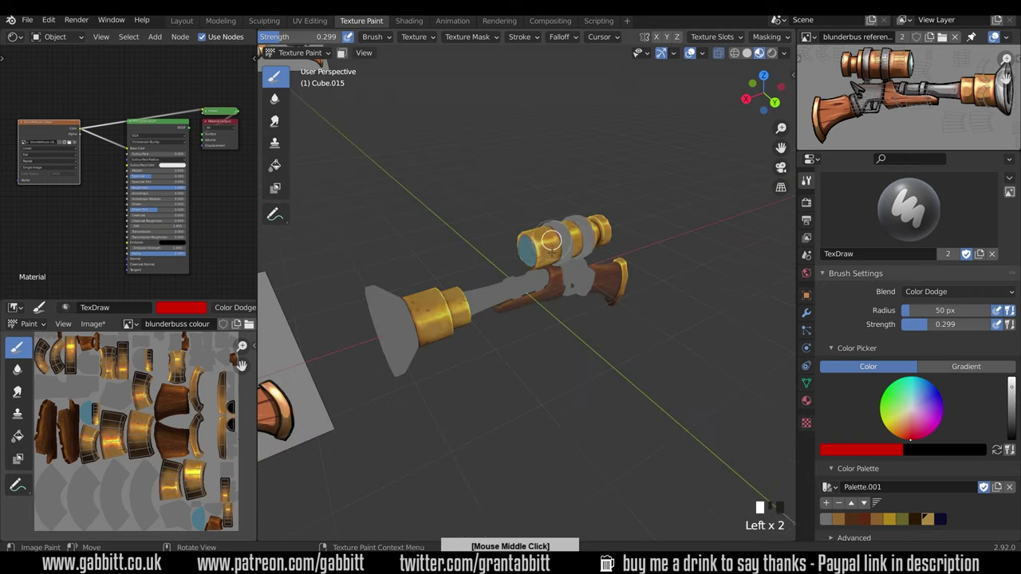
pyautogui.scroll(3, 575, 255)
pyautogui.moveTo(555, 241)
pyautogui.mouseDown(button='middle')
pyautogui.moveTo(630, 264)
pyautogui.moveTo(550, 267)
pyautogui.mouseUp(button='middle')
# Pick a golden orange and highlight the scope's front section in Color Dodge mode, starting with an 18 px brush
pyautogui.press('s')
pyautogui.click(544, 275)
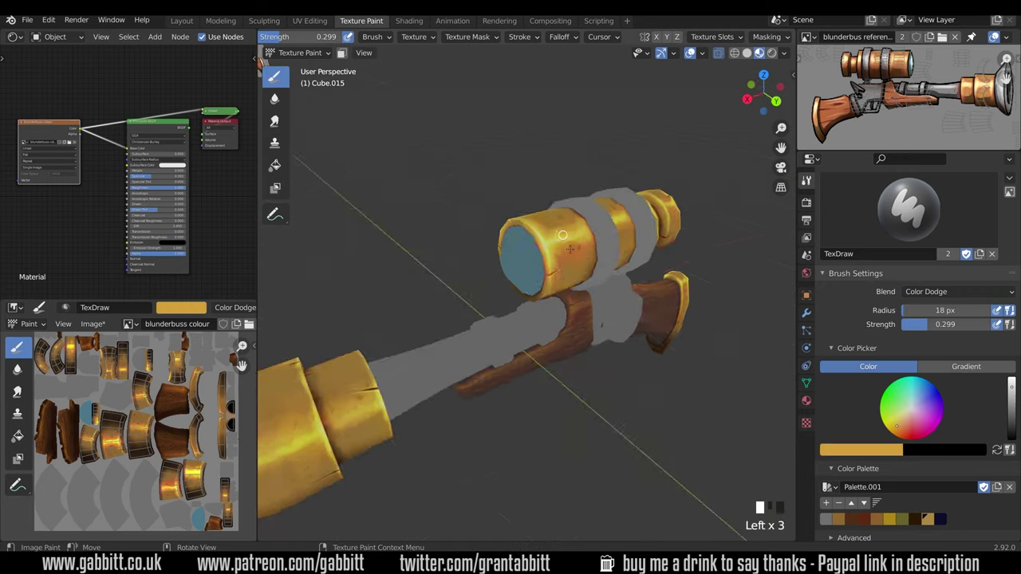
pyautogui.moveTo(478, 319); pyautogui.dragTo(379, 345, button='middle')
pyautogui.click(379, 345)
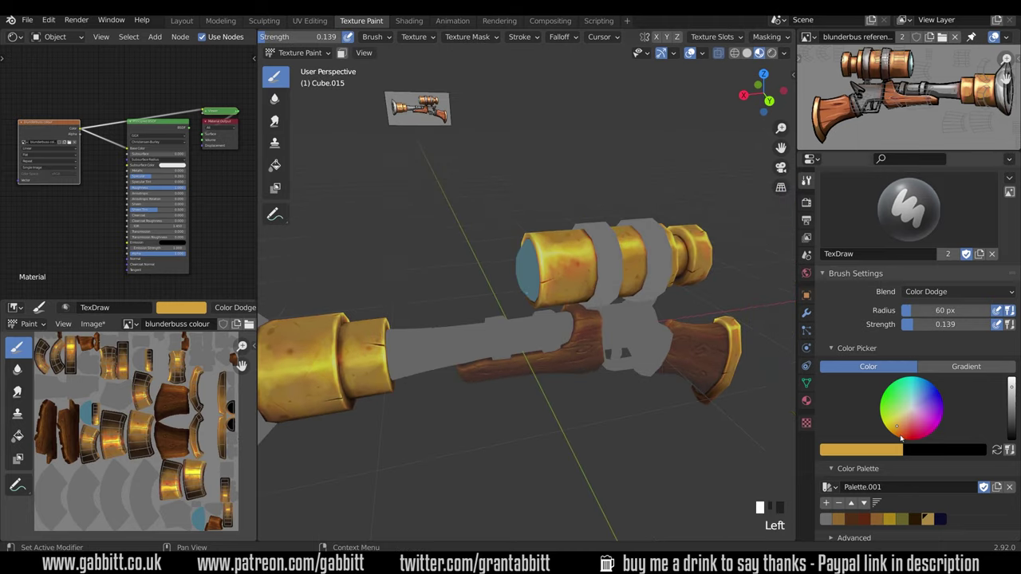
pyautogui.moveTo(591, 279); pyautogui.dragTo(621, 267, button='middle')
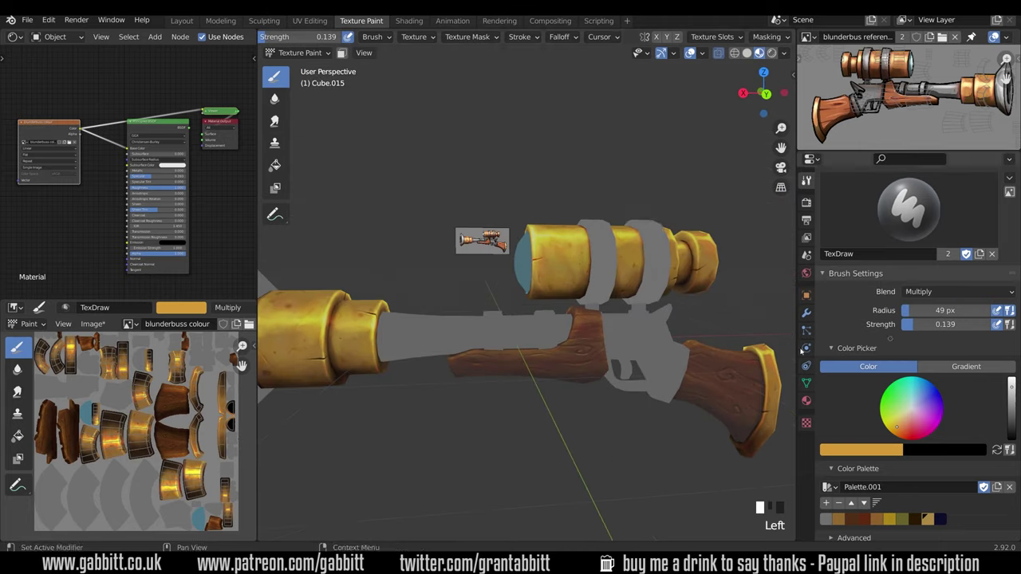
# Highlight the eyepiece's edges with pale orange in Color Dodge mode at 17 px and 0.219 strength, with Y mirror symmetry on
pyautogui.moveTo(511, 319); pyautogui.dragTo(439, 343, button='middle')
pyautogui.click(953, 292)
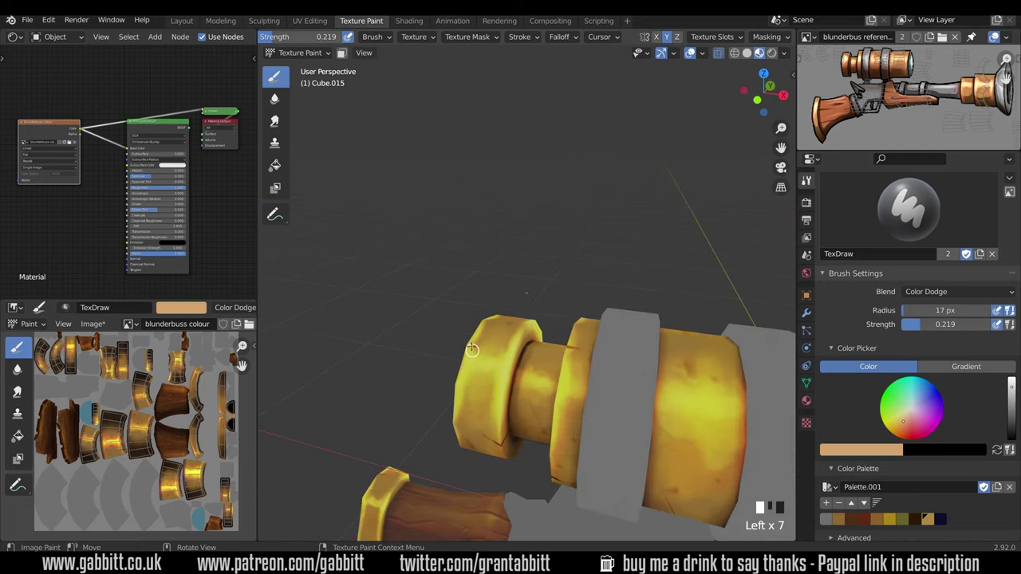
pyautogui.moveTo(472, 350); pyautogui.dragTo(575, 359, button='middle')
pyautogui.moveTo(566, 411); pyautogui.dragTo(597, 419)
pyautogui.moveTo(583, 375)
pyautogui.mouseDown(button='middle')
pyautogui.moveTo(558, 351)
pyautogui.moveTo(638, 351)
pyautogui.mouseUp(button='middle')
pyautogui.moveTo(638, 351)
pyautogui.keyDown('ctrl'); pyautogui.mouseDown(button='middle')
pyautogui.moveTo(645, 419)
pyautogui.moveTo(662, 384)
pyautogui.moveTo(479, 455)
pyautogui.mouseUp(button='middle'); pyautogui.keyUp('ctrl')
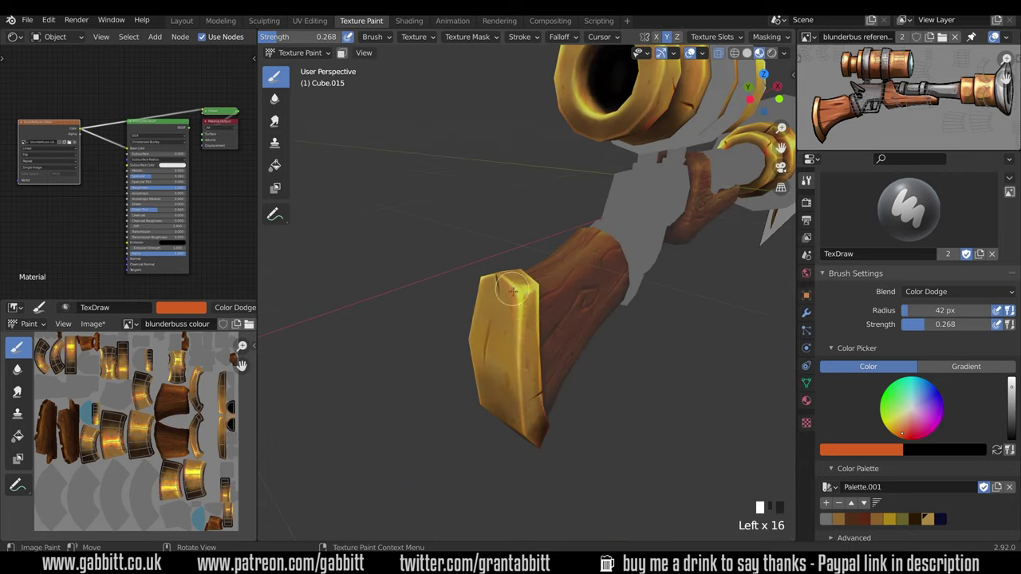
# Brighten the butt plate's edges with orange in Color Dodge mode at 42 px radius and 0.268 strength
pyautogui.moveTo(513, 292); pyautogui.dragTo(574, 319, button='middle')
pyautogui.moveTo(542, 292); pyautogui.dragTo(551, 319)
pyautogui.moveTo(551, 319); pyautogui.dragTo(591, 351, button='middle')
pyautogui.keyDown('ctrl'); pyautogui.moveTo(591, 351); pyautogui.dragTo(606, 415, button='middle'); pyautogui.keyUp('ctrl')
# Paint dark navy specks on the scope's front section and the butt plate in Multiply mode with a 14 px brush
pyautogui.keyDown('shift'); pyautogui.moveTo(607, 415); pyautogui.dragTo(630, 430, button='middle'); pyautogui.keyUp('shift')
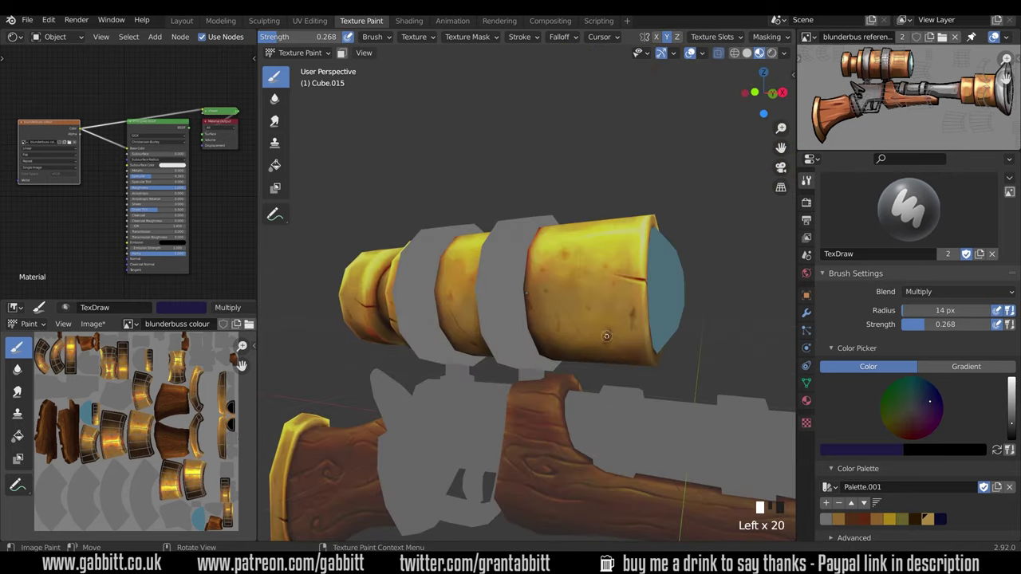
pyautogui.keyDown('shift'); pyautogui.moveTo(607, 336); pyautogui.dragTo(479, 351, button='middle'); pyautogui.keyUp('shift')
pyautogui.click(454, 349)
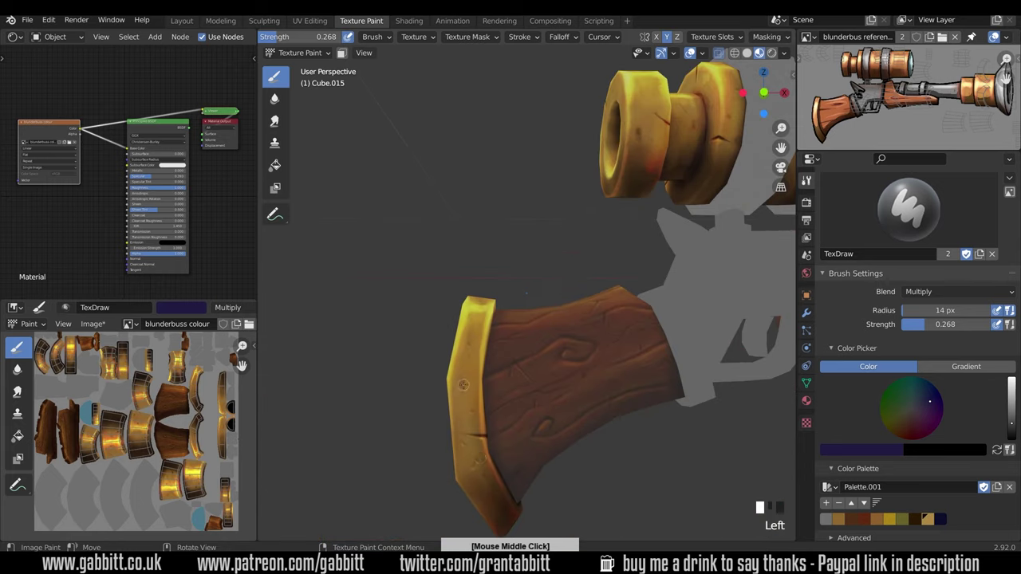
pyautogui.click(473, 446)
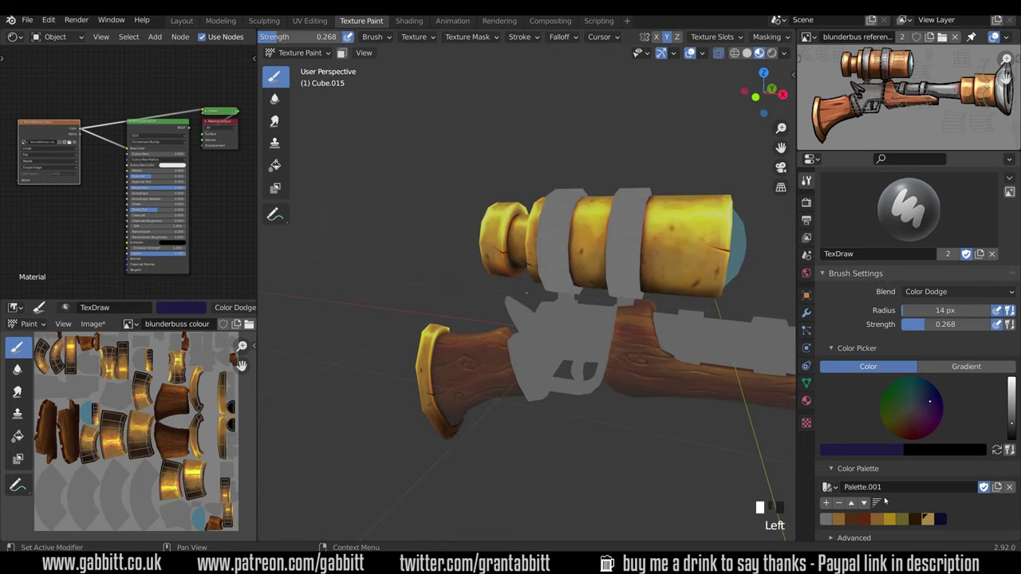
# Highlight the specks on the scope's brass with light orange in Color Dodge mode
pyautogui.scroll(3, 683, 331)
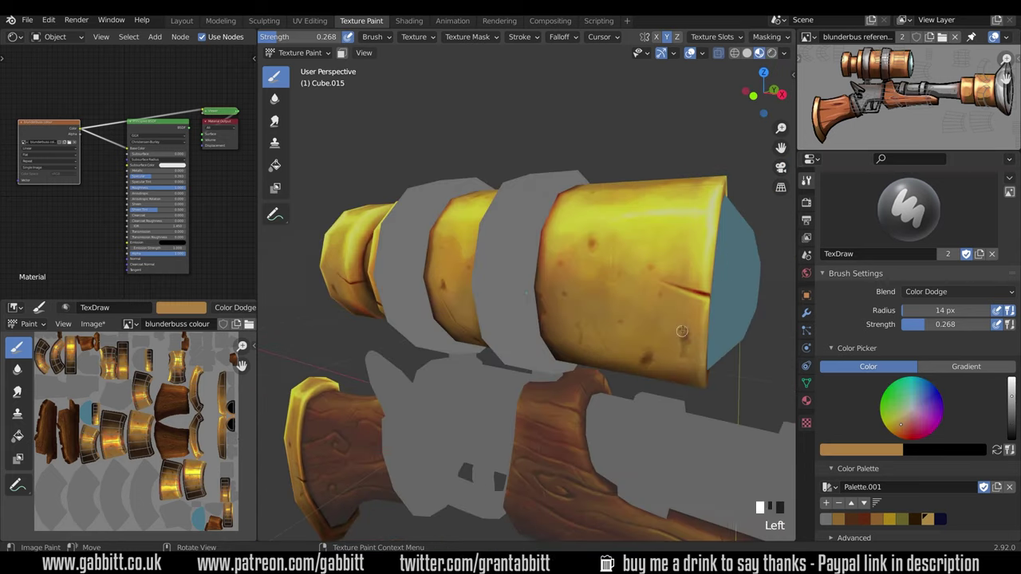
pyautogui.moveTo(682, 331); pyautogui.dragTo(734, 307, button='middle')
pyautogui.click(586, 285)
pyautogui.click(586, 285)
pyautogui.moveTo(574, 295)
pyautogui.mouseDown(button='middle')
pyautogui.moveTo(558, 263)
pyautogui.moveTo(435, 256)
pyautogui.moveTo(598, 388)
pyautogui.moveTo(519, 355)
pyautogui.mouseUp(button='middle')
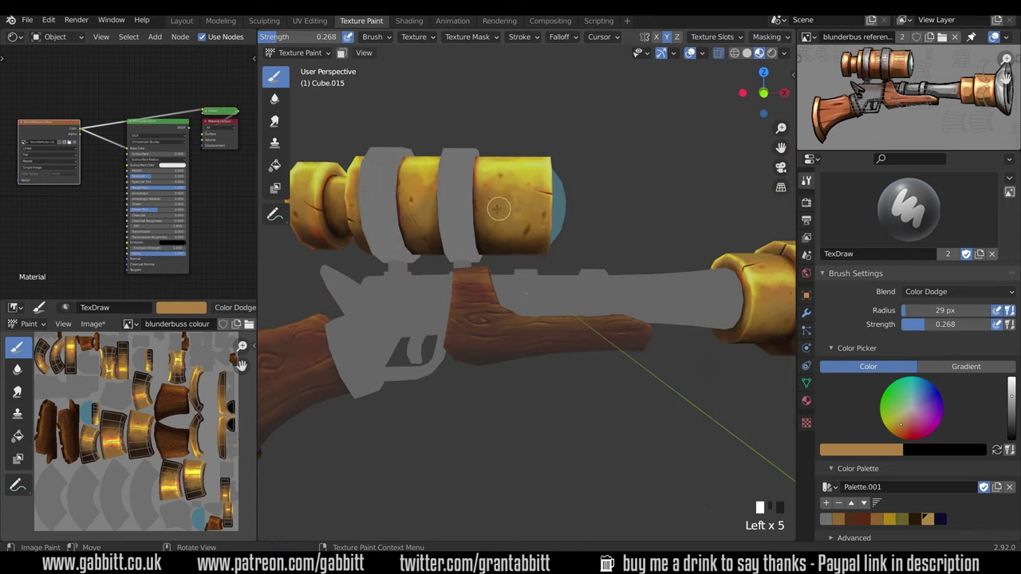
# Try to tint the whole texture with a dark red fill in Color mode at 0.084 strength
pyautogui.moveTo(607, 319)
pyautogui.mouseDown(button='middle')
pyautogui.moveTo(683, 336)
pyautogui.moveTo(606, 338)
pyautogui.moveTo(718, 339)
pyautogui.moveTo(659, 327)
pyautogui.mouseUp(button='middle')
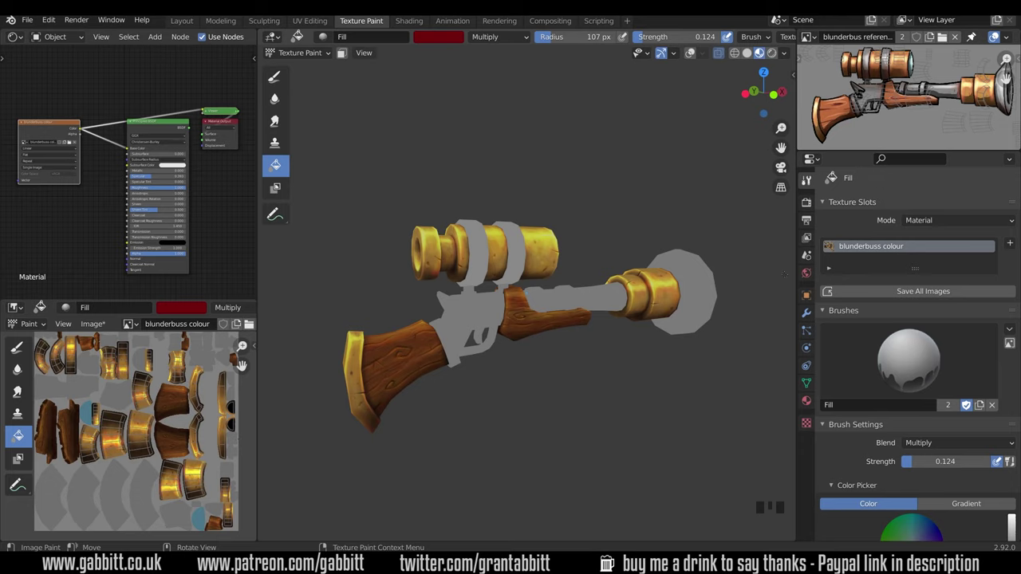
pyautogui.click(971, 444)
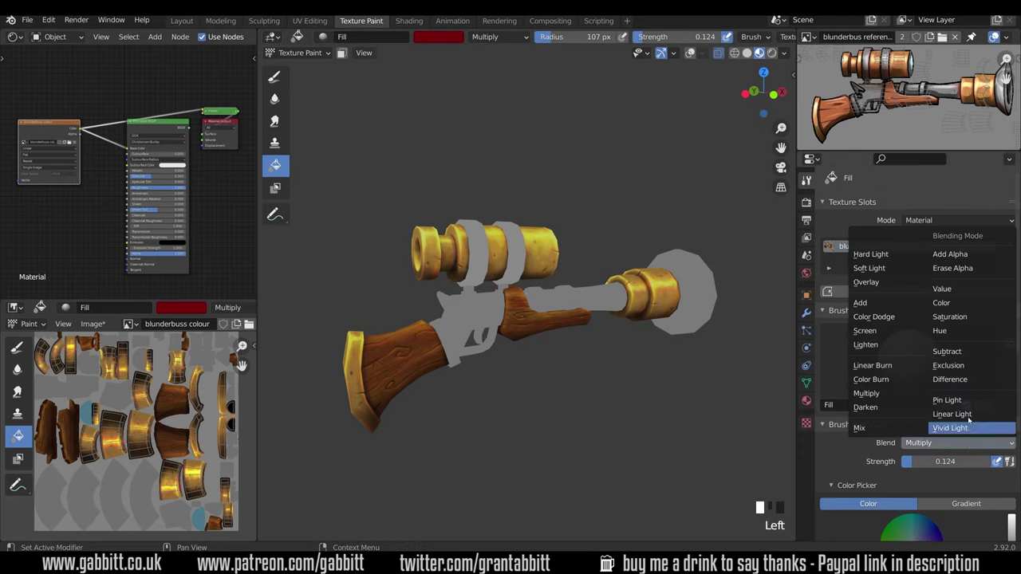
pyautogui.click(941, 302)
pyautogui.scroll(-6, 951, 416)
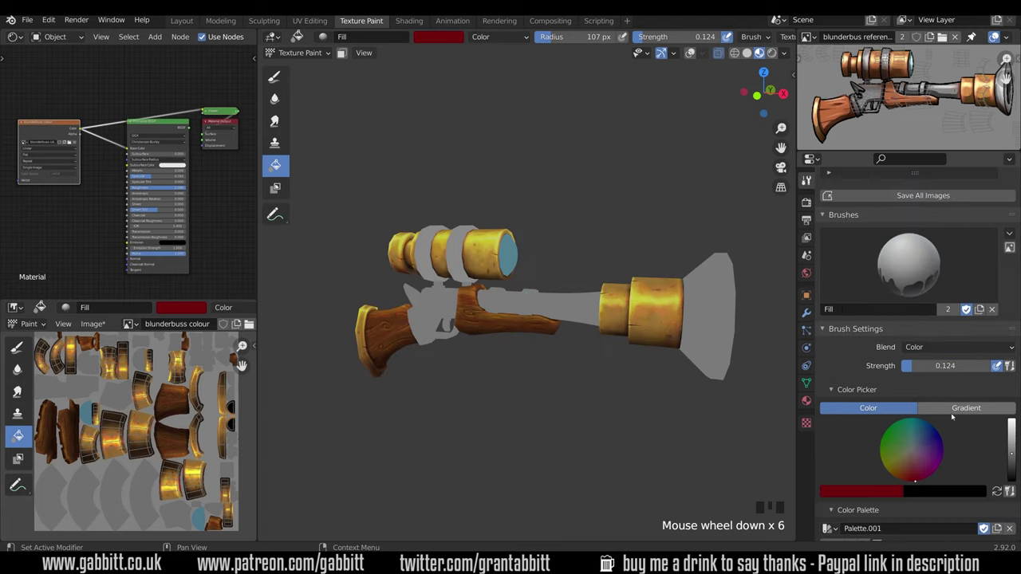
pyautogui.scroll(-4, 952, 416)
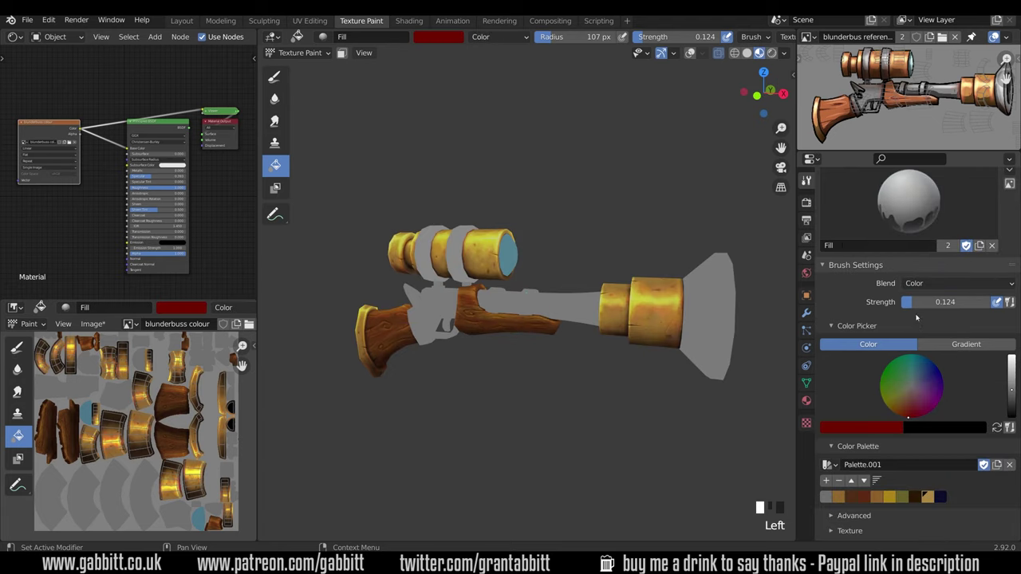
pyautogui.moveTo(917, 304); pyautogui.dragTo(918, 304)
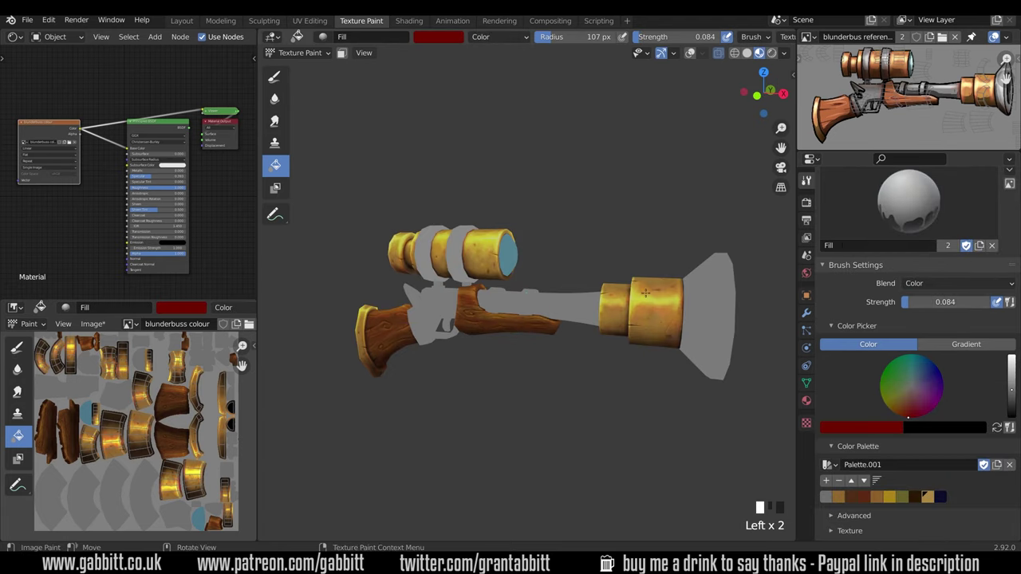
pyautogui.moveTo(645, 395); pyautogui.dragTo(657, 337, button='middle')
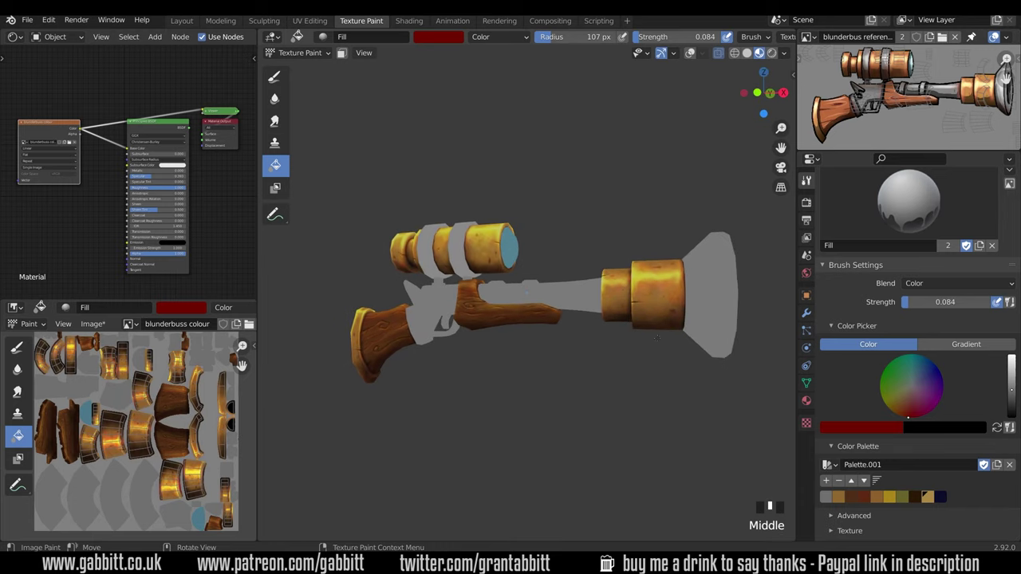
pyautogui.moveTo(639, 403); pyautogui.dragTo(662, 356, button='middle')
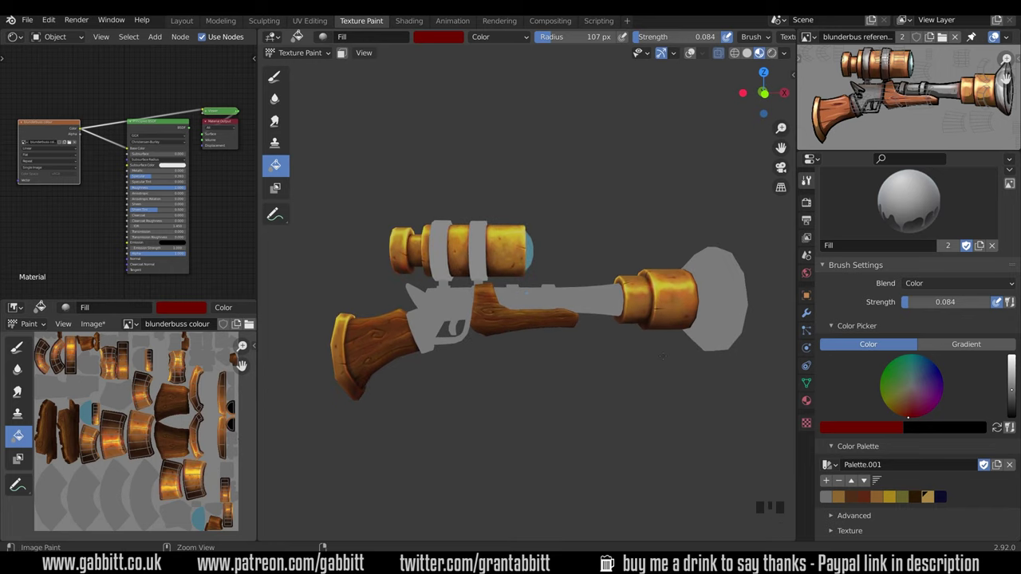
# Undo the red tint and set the Fill tool's blend mode to Multiply
pyautogui.click(975, 285)
pyautogui.click(876, 334)
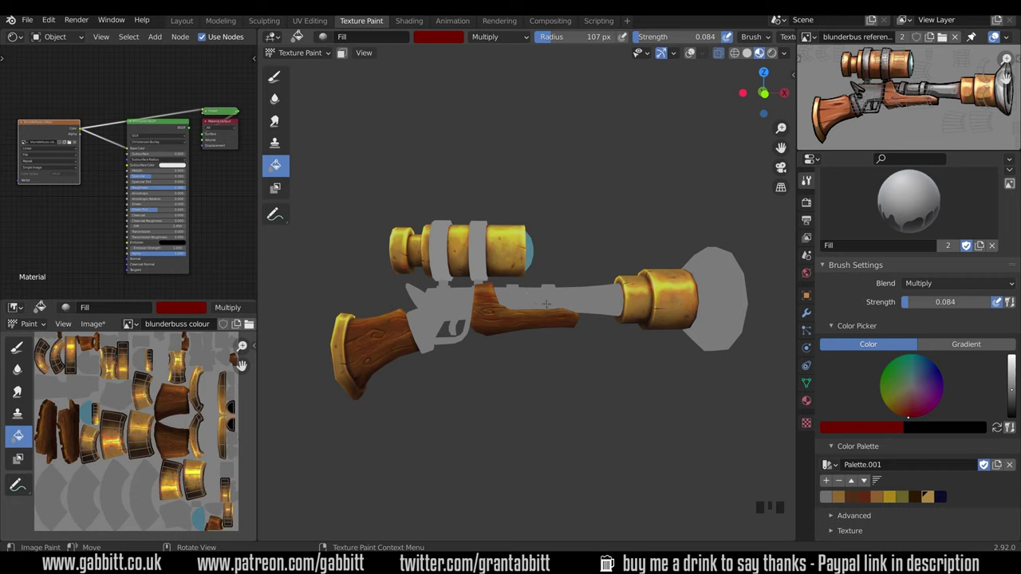
pyautogui.moveTo(546, 304); pyautogui.dragTo(640, 287, button='middle')
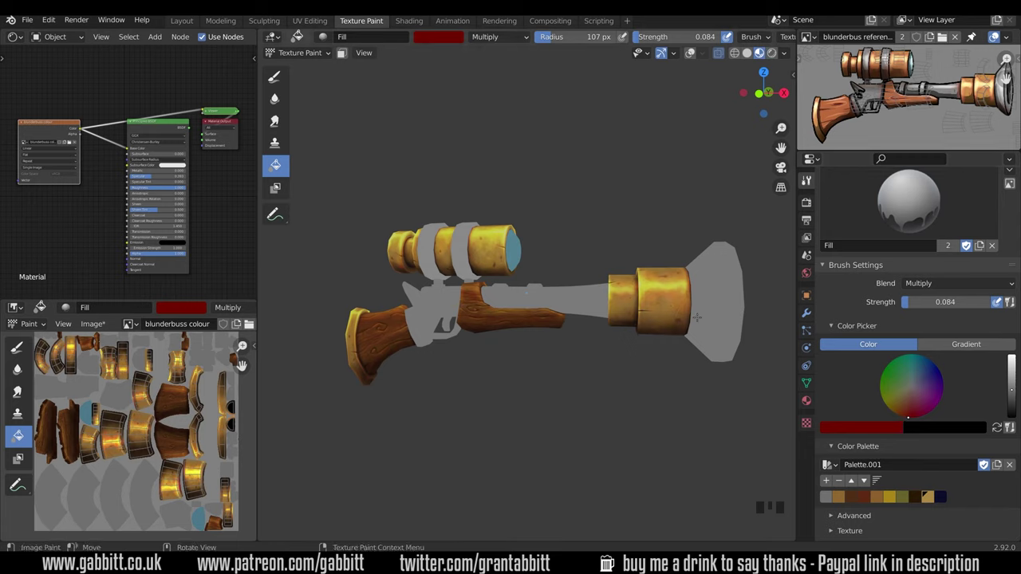
pyautogui.moveTo(702, 349); pyautogui.dragTo(671, 352, button='middle')
pyautogui.moveTo(638, 319); pyautogui.dragTo(526, 293, button='middle')
pyautogui.scroll(-3, 592, 315)
pyautogui.scroll(4, 515, 307)
# Paint red and crimson tones on the scope's brass with TexDraw in Color Dodge mode at 29 px radius and 0.522 strength
pyautogui.click(281, 73)
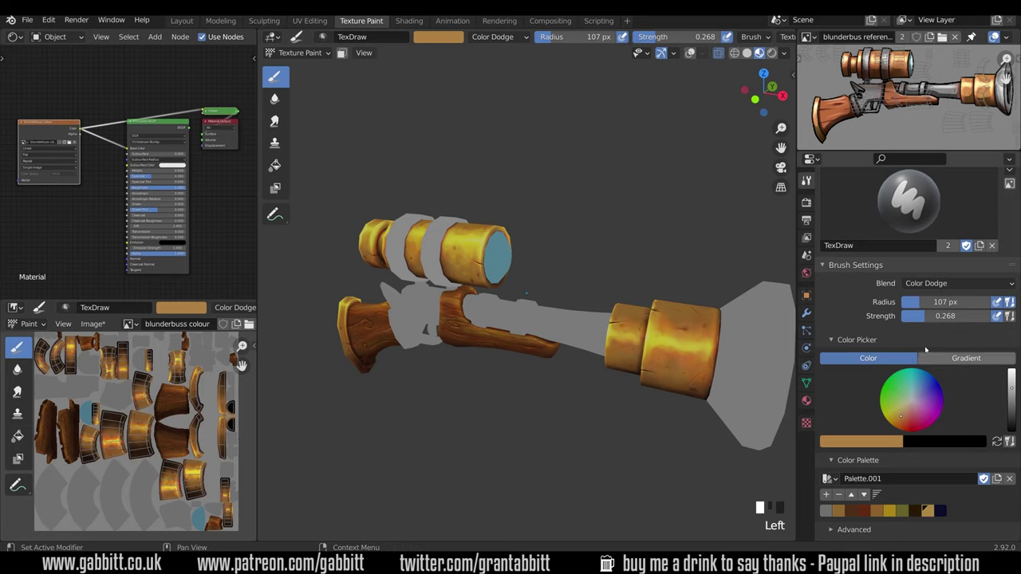
pyautogui.click(907, 428)
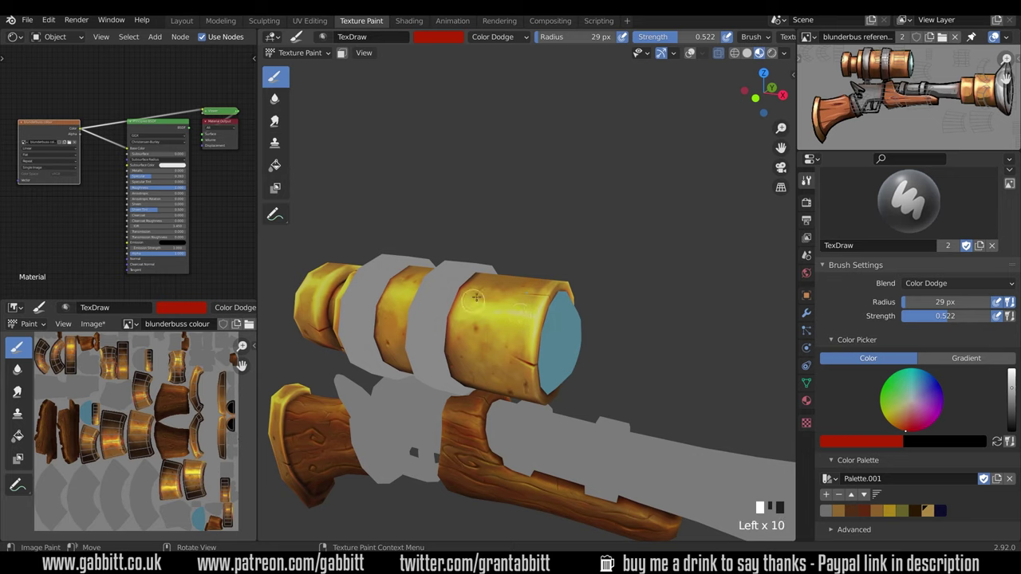
pyautogui.keyDown('ctrl'); pyautogui.moveTo(489, 268); pyautogui.dragTo(488, 359, button='middle'); pyautogui.keyUp('ctrl')
pyautogui.click(917, 431)
pyautogui.moveTo(527, 399)
pyautogui.keyDown('ctrl'); pyautogui.mouseDown(button='middle')
pyautogui.moveTo(543, 340)
pyautogui.moveTo(615, 371)
pyautogui.moveTo(629, 340)
pyautogui.mouseUp(button='middle'); pyautogui.keyUp('ctrl')
pyautogui.moveTo(643, 391); pyautogui.dragTo(651, 413)
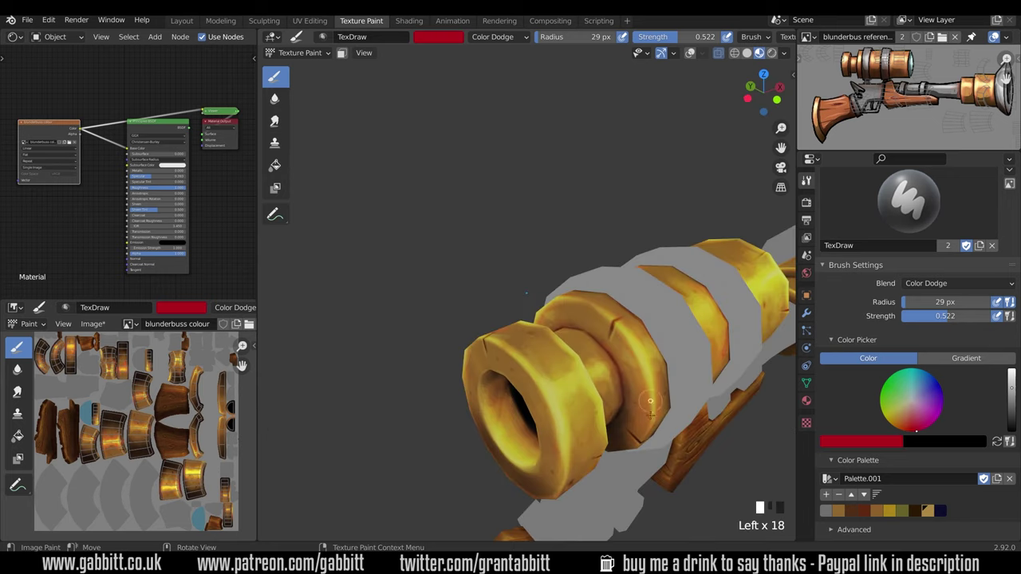
pyautogui.moveTo(509, 354)
pyautogui.keyDown('ctrl'); pyautogui.mouseDown(button='middle')
pyautogui.moveTo(506, 390)
pyautogui.moveTo(544, 371)
pyautogui.mouseUp(button='middle'); pyautogui.keyUp('ctrl')
pyautogui.moveTo(638, 351); pyautogui.dragTo(519, 366, button='middle')
pyautogui.moveTo(569, 308); pyautogui.dragTo(539, 329, button='middle')
# Smear the colour on the scope's front brass section with a 29 px brush at 1.000 strength
pyautogui.click(278, 123)
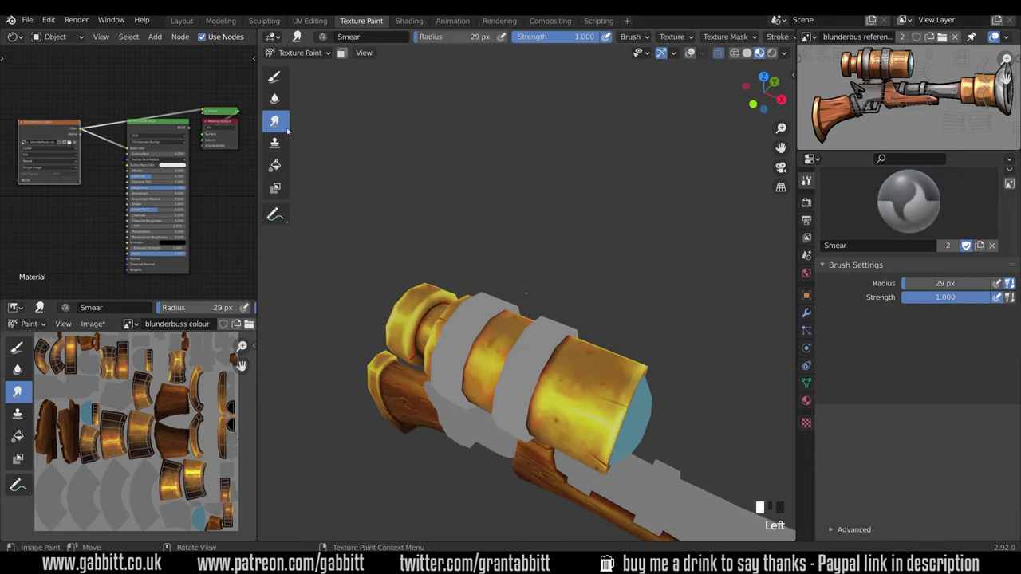
pyautogui.moveTo(590, 395); pyautogui.dragTo(576, 383)
pyautogui.moveTo(702, 383)
pyautogui.mouseDown(button='middle')
pyautogui.moveTo(668, 395)
pyautogui.moveTo(718, 375)
pyautogui.mouseUp(button='middle')
# Paint crimson tones on the barrel's brass bands in Color Dodge mode at 29 px radius and 0.633 strength
pyautogui.click(275, 78)
pyautogui.keyDown('ctrl'); pyautogui.moveTo(705, 343); pyautogui.dragTo(694, 255, button='middle'); pyautogui.keyUp('ctrl')
pyautogui.moveTo(656, 313); pyautogui.dragTo(712, 343)
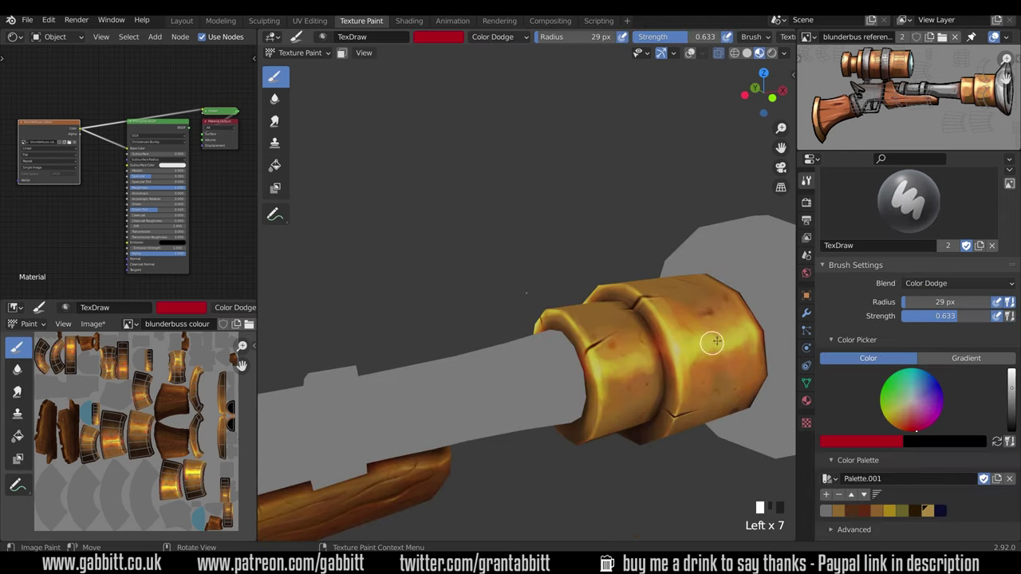
pyautogui.moveTo(647, 355); pyautogui.dragTo(689, 380, button='middle')
pyautogui.moveTo(749, 347); pyautogui.dragTo(694, 329, button='middle')
# Add small crimson spots to the barrel's brass bands in Screen mode with a 16 px brush
pyautogui.click(950, 284)
pyautogui.click(885, 392)
pyautogui.press('f')
pyautogui.click(738, 340)
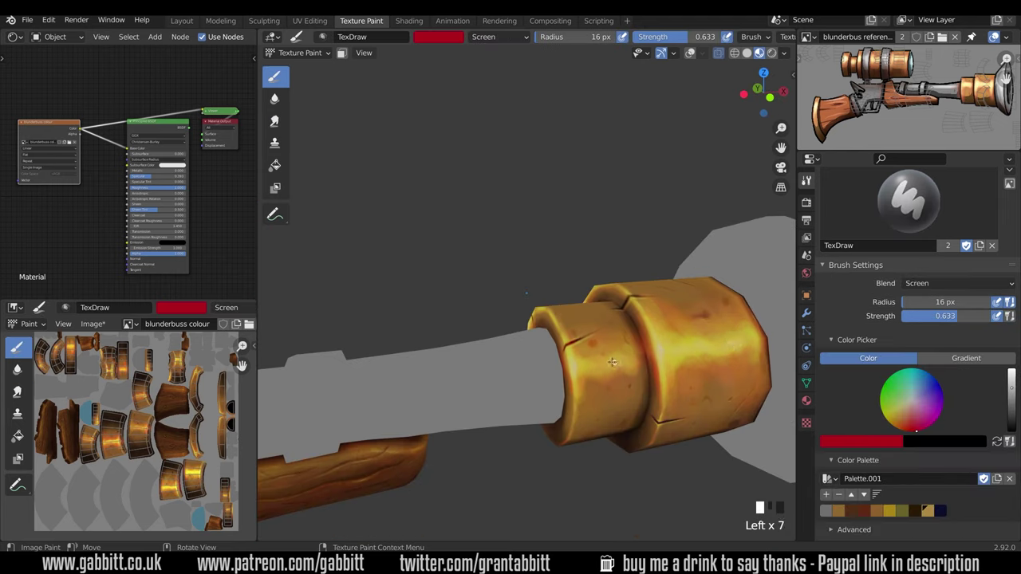
pyautogui.keyDown('ctrl'); pyautogui.moveTo(612, 362); pyautogui.dragTo(613, 431, button='middle'); pyautogui.keyUp('ctrl')
pyautogui.moveTo(613, 430)
pyautogui.mouseDown(button='middle')
pyautogui.moveTo(670, 415)
pyautogui.moveTo(615, 335)
pyautogui.mouseUp(button='middle')
# Touch up the scope's brass in Screen mode with red at 16 px and 0.637 strength, and with pale beige at 8 px and 0.953
pyautogui.click(906, 415)
pyautogui.moveTo(945, 316); pyautogui.dragTo(962, 317)
pyautogui.moveTo(591, 471)
pyautogui.mouseDown(button='middle')
pyautogui.moveTo(504, 517)
pyautogui.moveTo(447, 478)
pyautogui.mouseUp(button='middle')
pyautogui.keyDown('ctrl'); pyautogui.moveTo(655, 375); pyautogui.dragTo(655, 444, button='middle'); pyautogui.keyUp('ctrl')
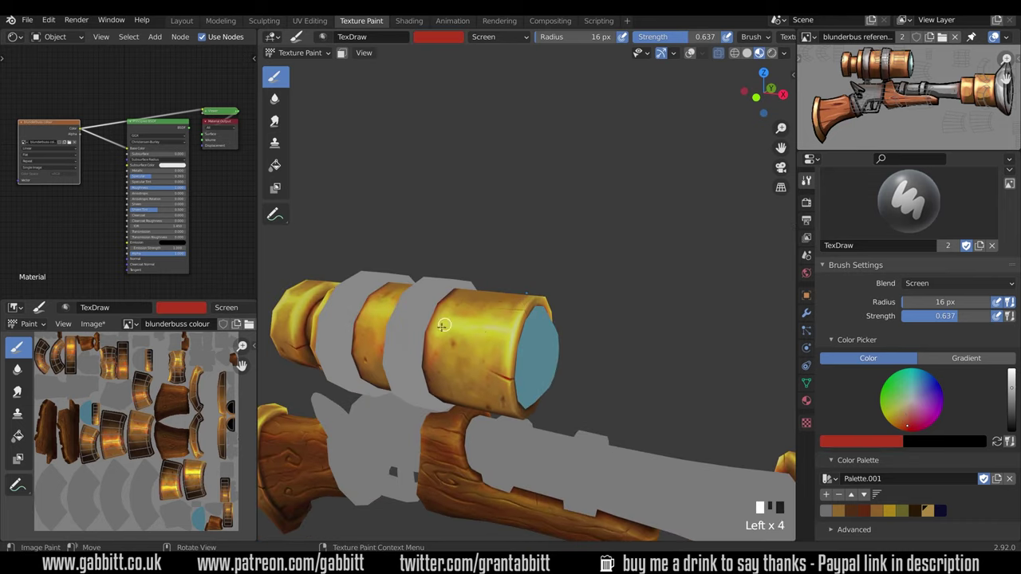
pyautogui.moveTo(444, 324); pyautogui.dragTo(465, 383, button='middle')
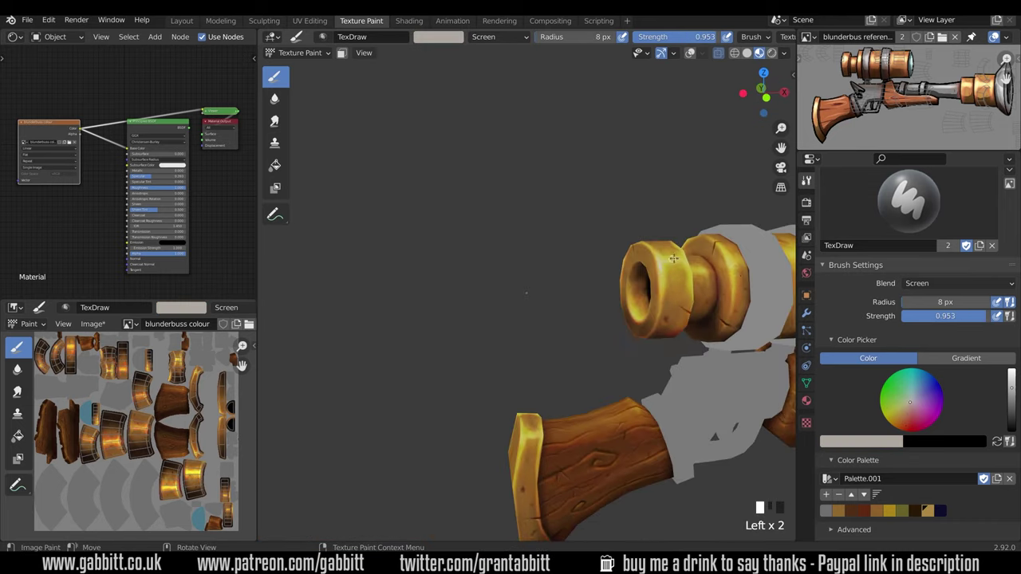
pyautogui.moveTo(525, 293); pyautogui.dragTo(526, 293, button='middle')
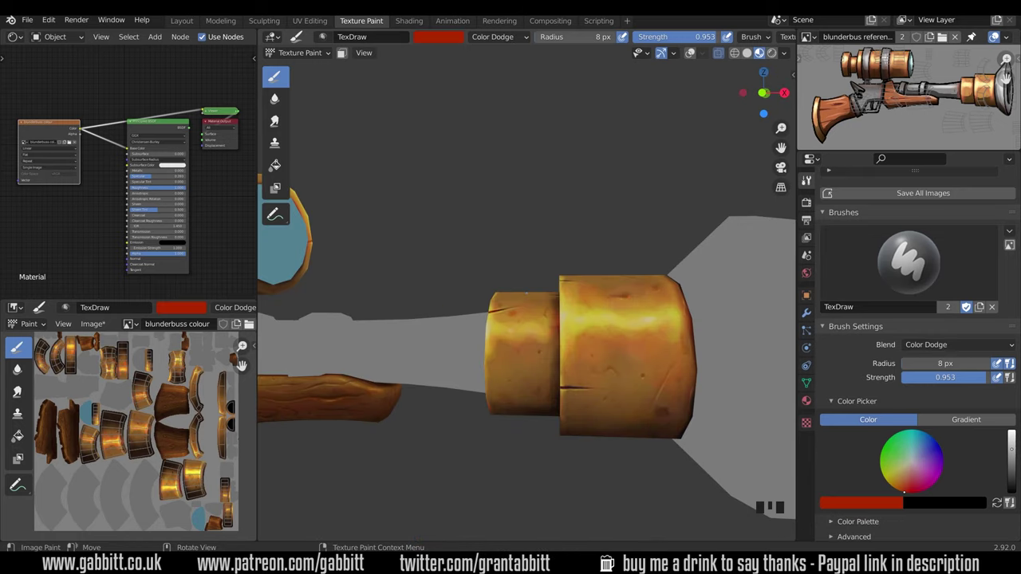
# Try to highlight the scope's specks with orange in Color Dodge mode at 8 px radius and 0.953 strength
pyautogui.moveTo(533, 319); pyautogui.dragTo(586, 343, button='middle')
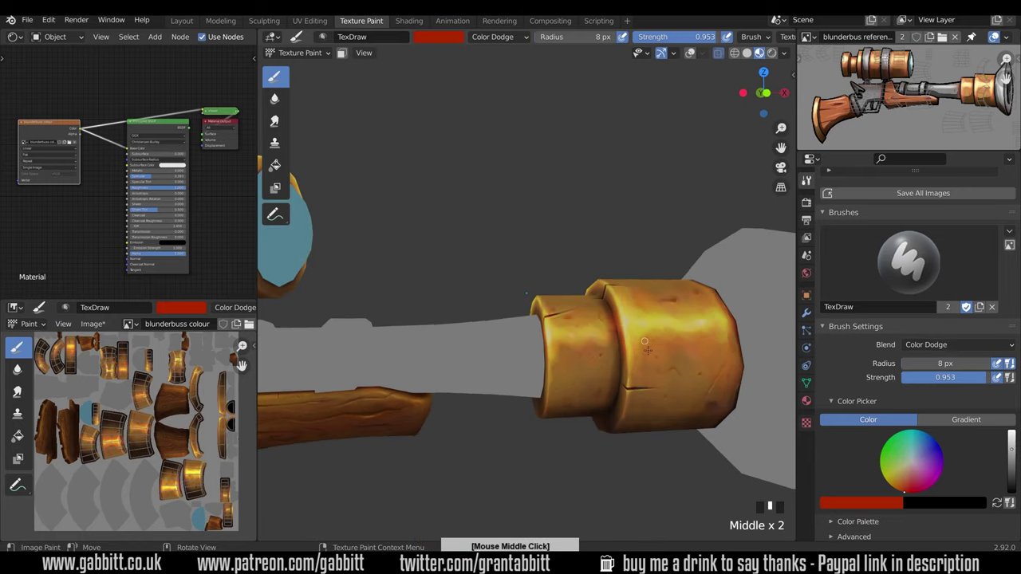
pyautogui.keyDown('ctrl'); pyautogui.moveTo(610, 303); pyautogui.dragTo(618, 375, button='middle'); pyautogui.keyUp('ctrl')
pyautogui.keyDown('shift'); pyautogui.moveTo(431, 319); pyautogui.dragTo(570, 358, button='middle'); pyautogui.keyUp('shift')
pyautogui.keyDown('ctrl'); pyautogui.moveTo(570, 414); pyautogui.dragTo(558, 319, button='middle'); pyautogui.keyUp('ctrl')
pyautogui.click(555, 370)
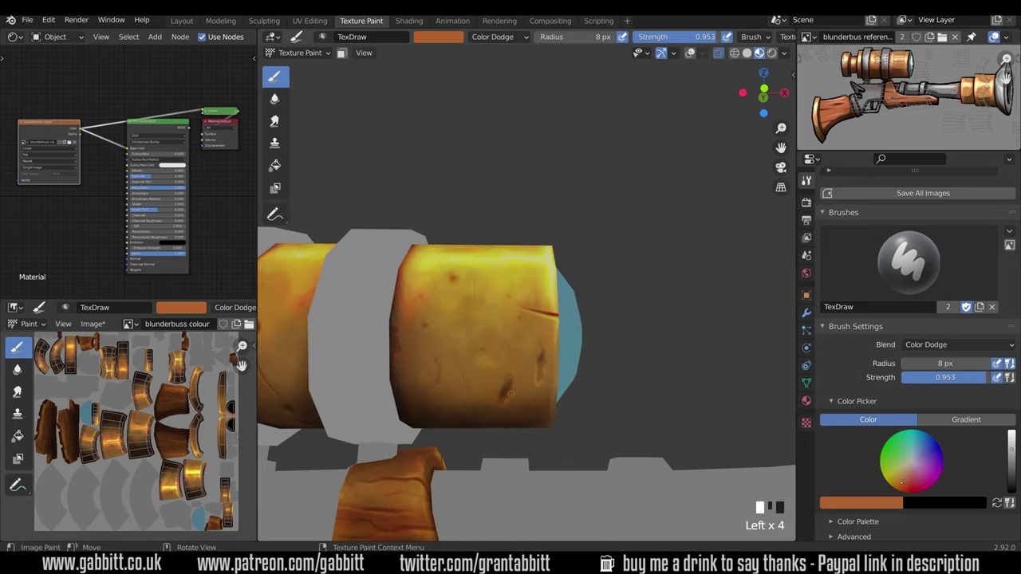
pyautogui.keyDown('ctrl'); pyautogui.moveTo(687, 431); pyautogui.dragTo(694, 443, button='middle'); pyautogui.keyUp('ctrl')
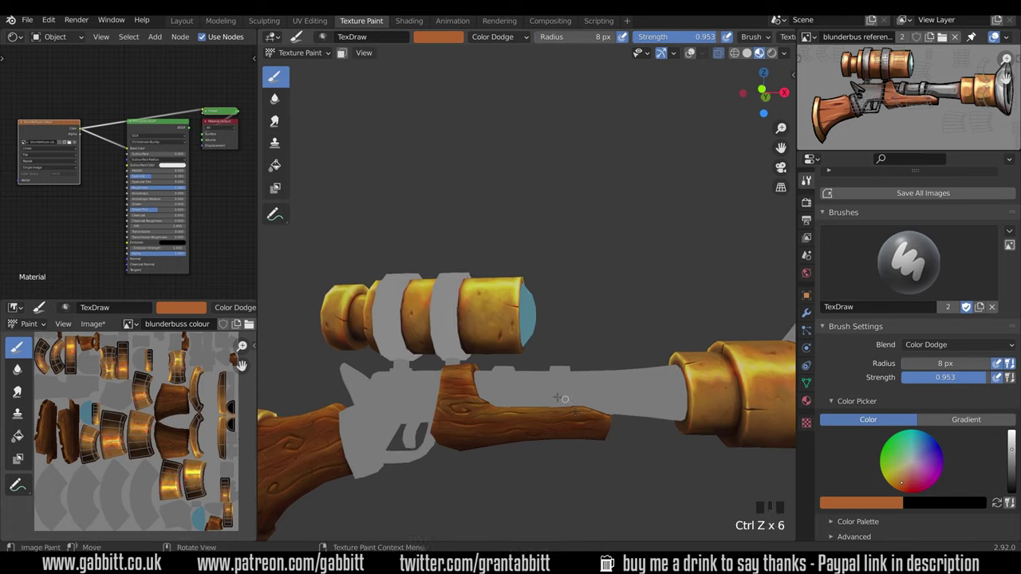
# Set the brush to dark navy in Multiply mode at 61 px radius and 0.055 strength, and save the blunderbuss colour image
pyautogui.moveTo(686, 435)
pyautogui.keyDown('ctrl'); pyautogui.mouseDown(button='middle')
pyautogui.moveTo(695, 445)
pyautogui.moveTo(660, 429)
pyautogui.moveTo(683, 461)
pyautogui.mouseUp(button='middle'); pyautogui.keyUp('ctrl')
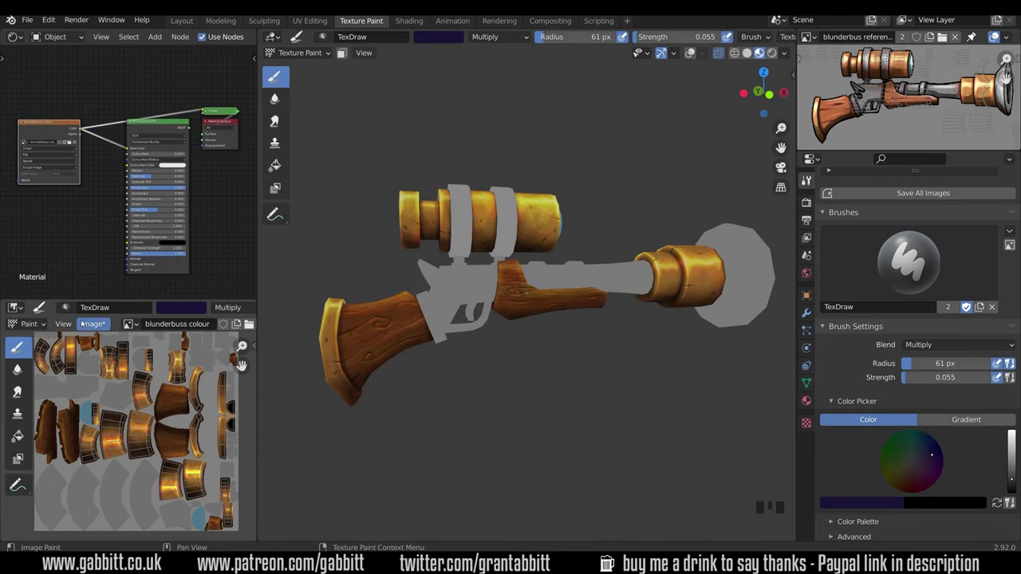
pyautogui.click(90, 323)
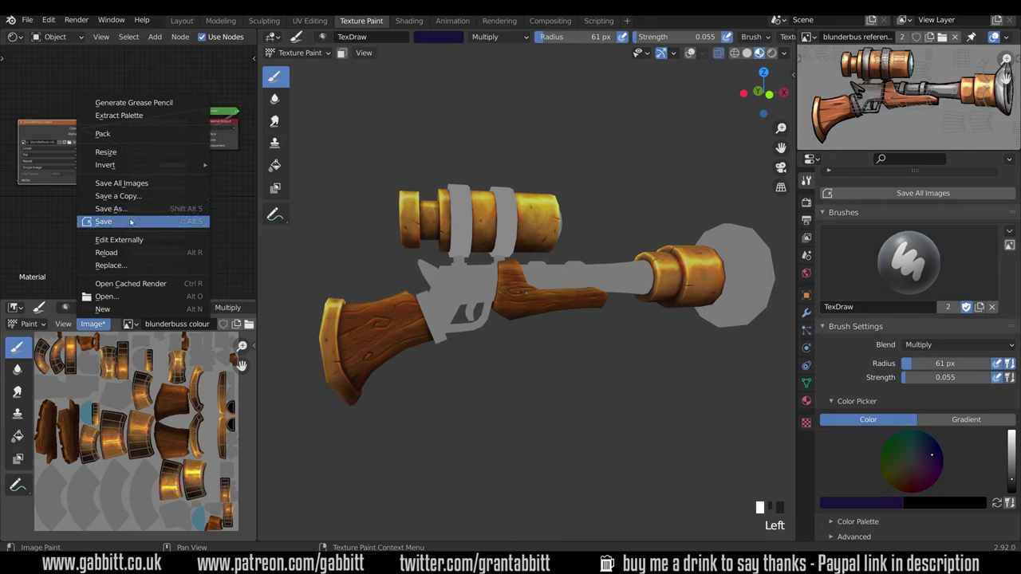
pyautogui.click(131, 222)
pyautogui.click(91, 323)
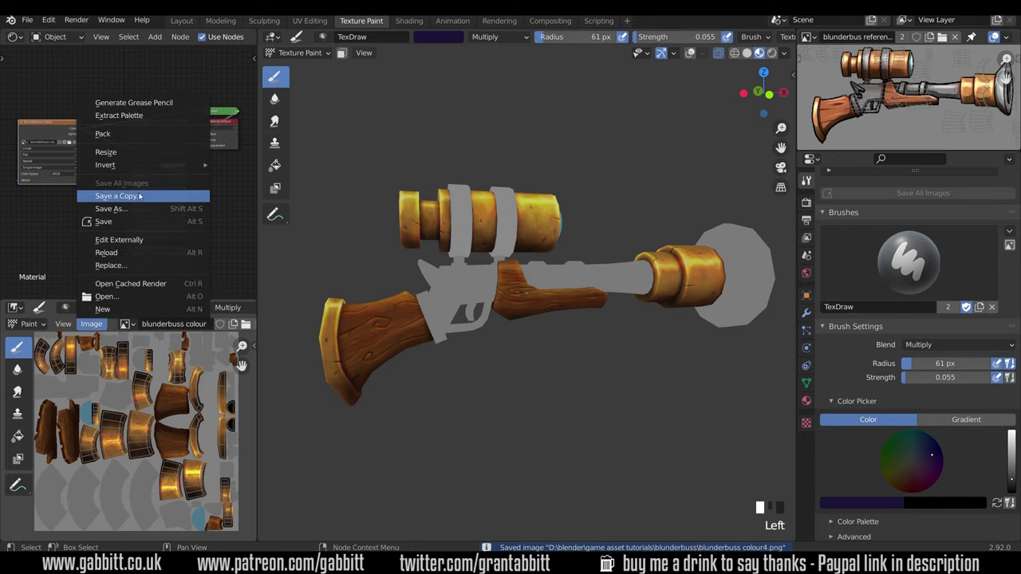